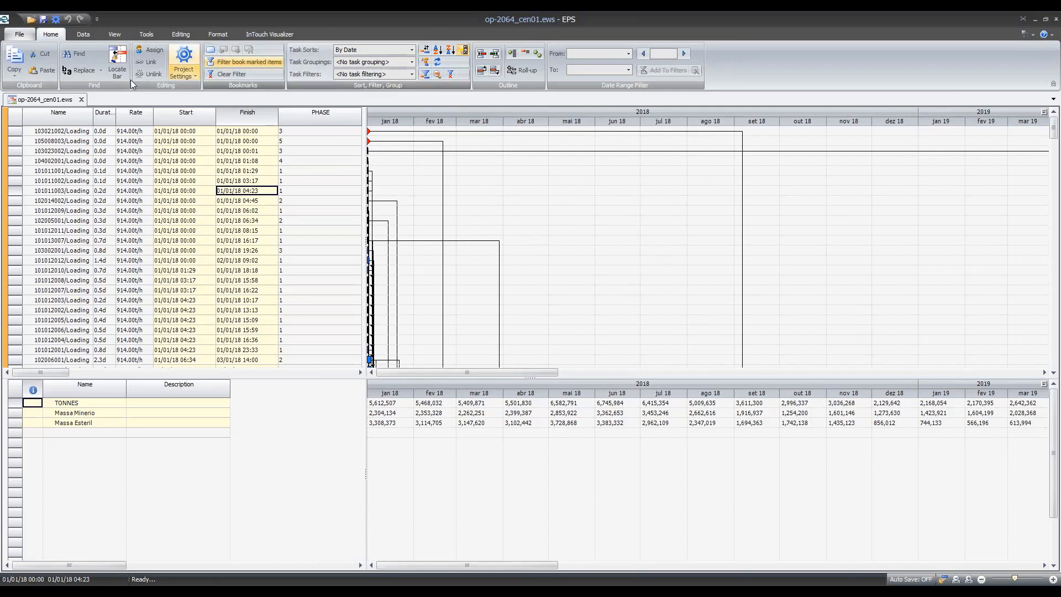
Step: Examine the loading tasks in the schedule with a wider monthly timeline, checking the start and finish dates of task 103003001
click(87, 168)
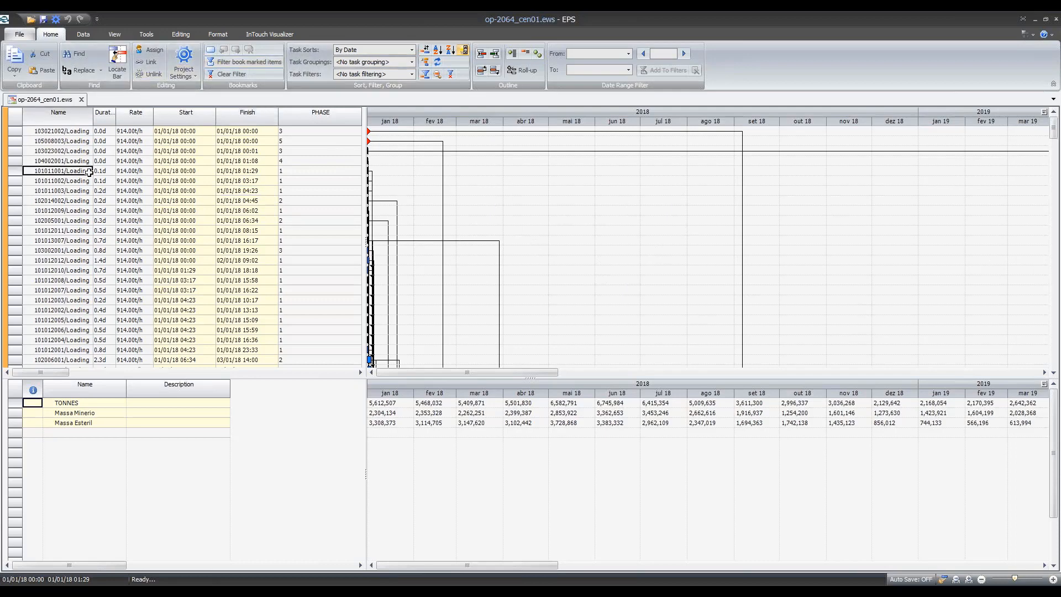
scroll(102, 180, down, 4)
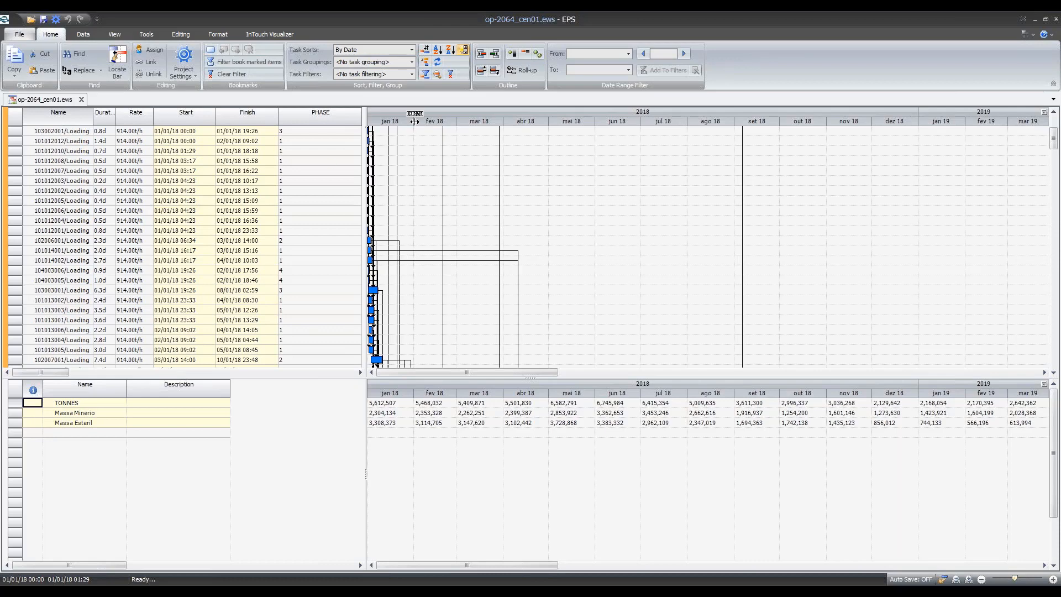
drag(416, 118, 557, 120)
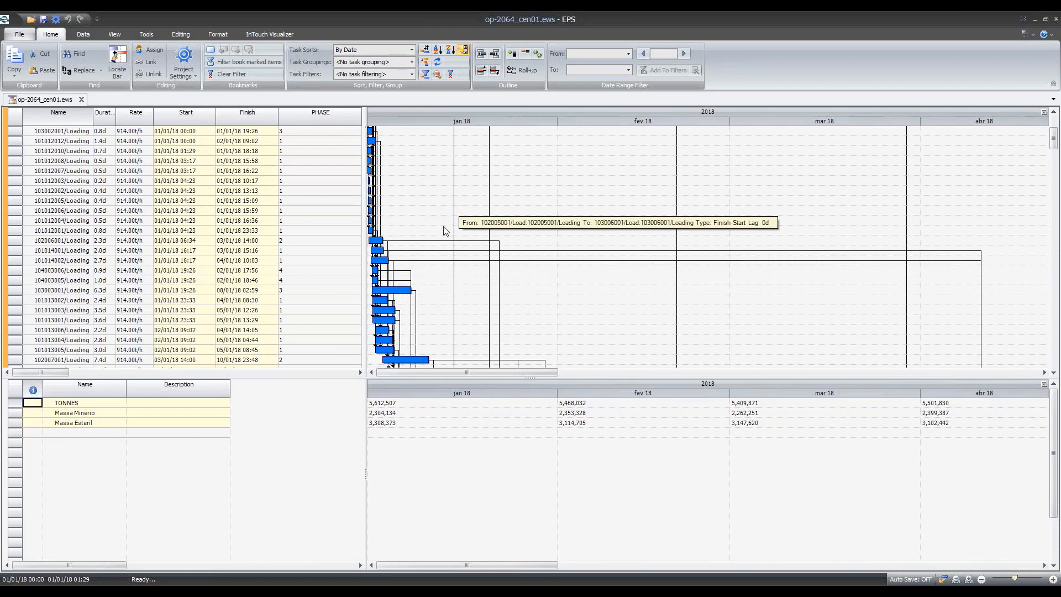
scroll(417, 267, down, 1)
mouse_move(382, 261)
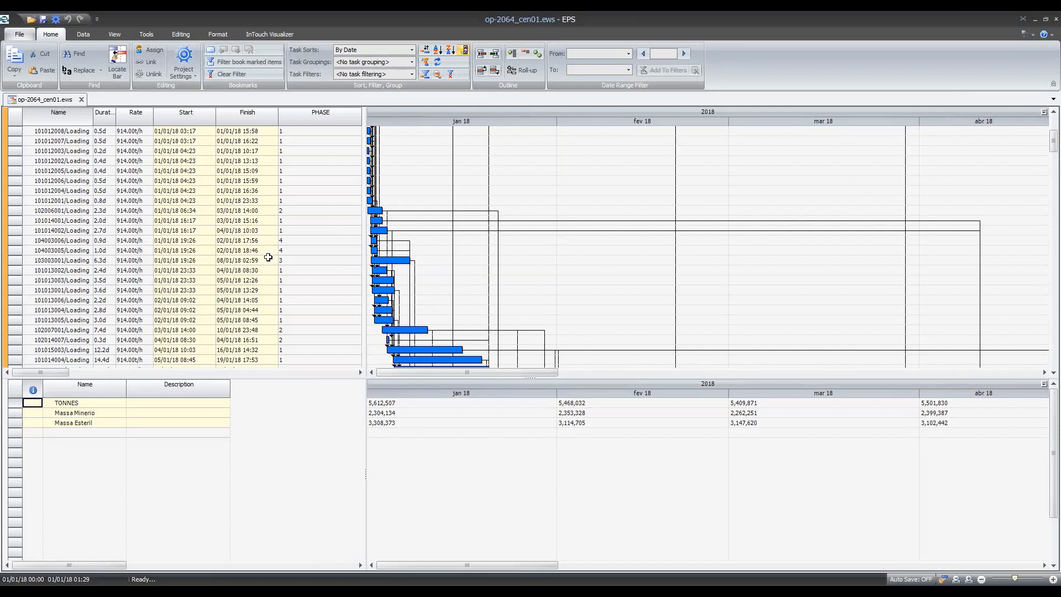
click(172, 260)
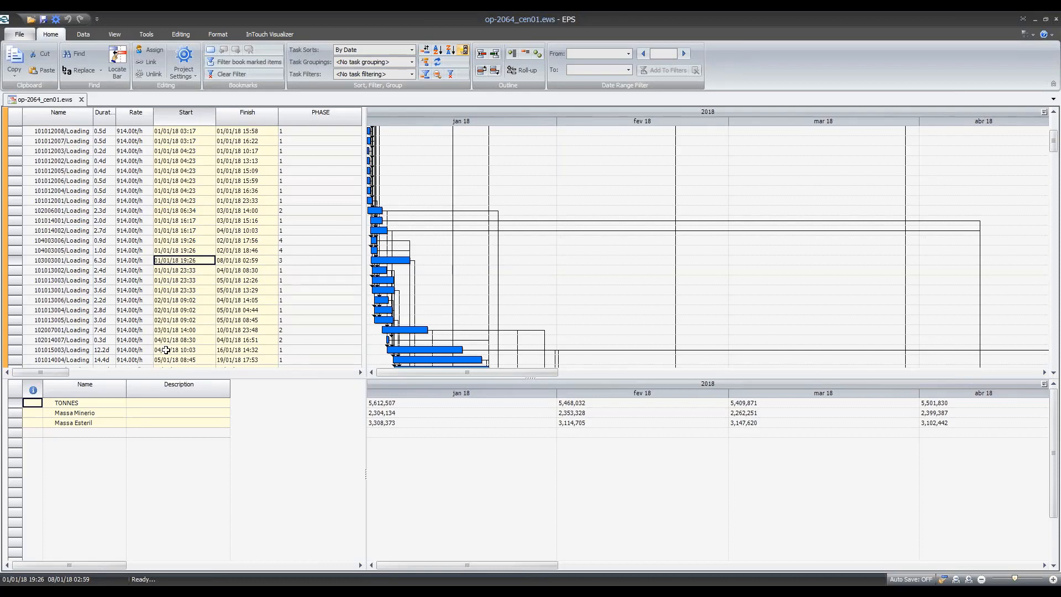
click(238, 261)
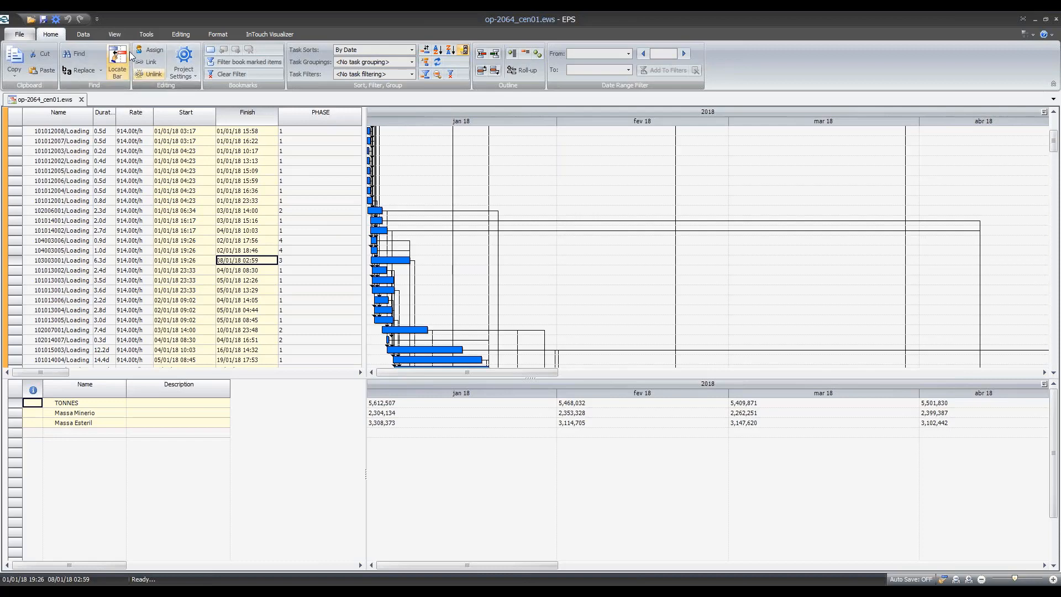
Step: Create a new dashboard view of the schedule and load the 01_Tonelagem dashboard layout
click(116, 36)
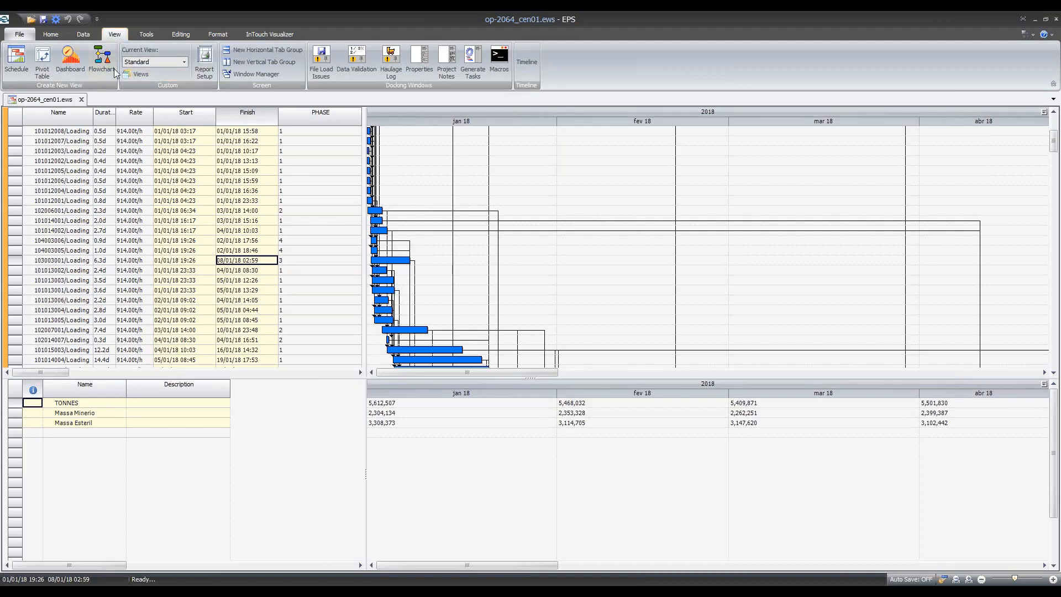
click(69, 69)
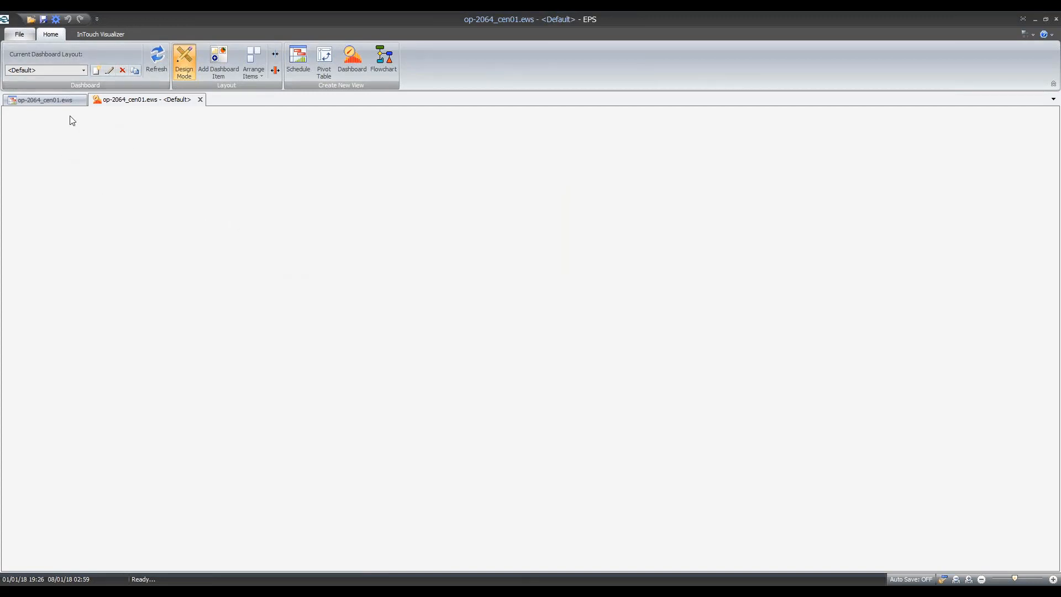
click(84, 71)
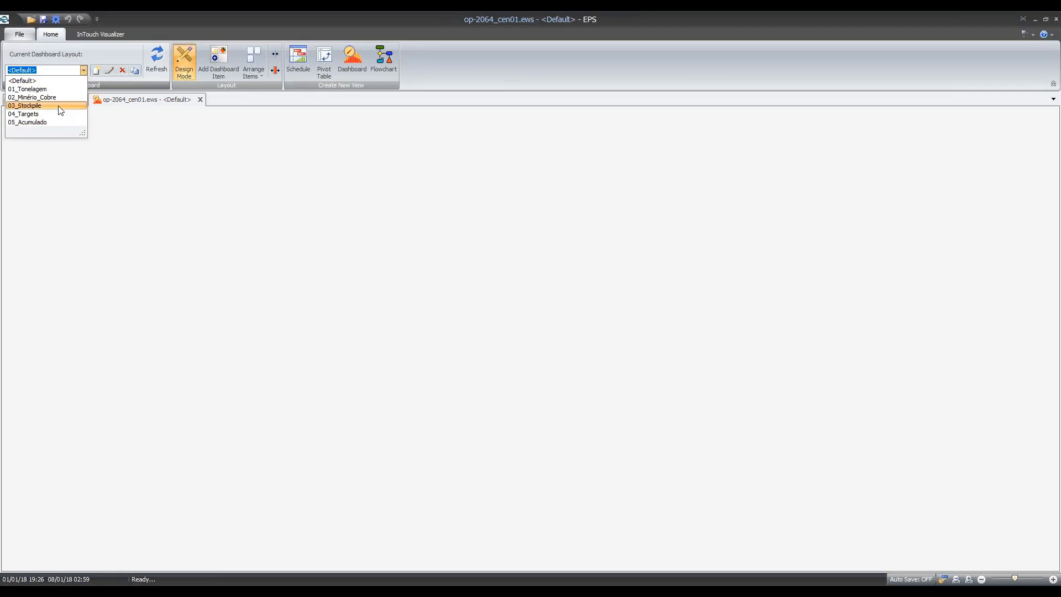
click(190, 182)
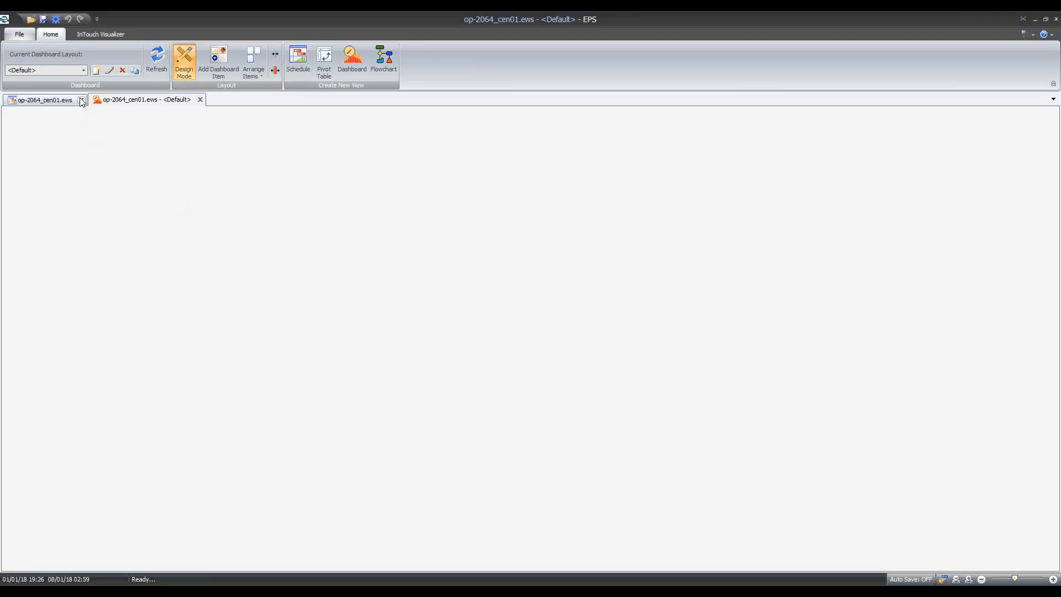
click(84, 69)
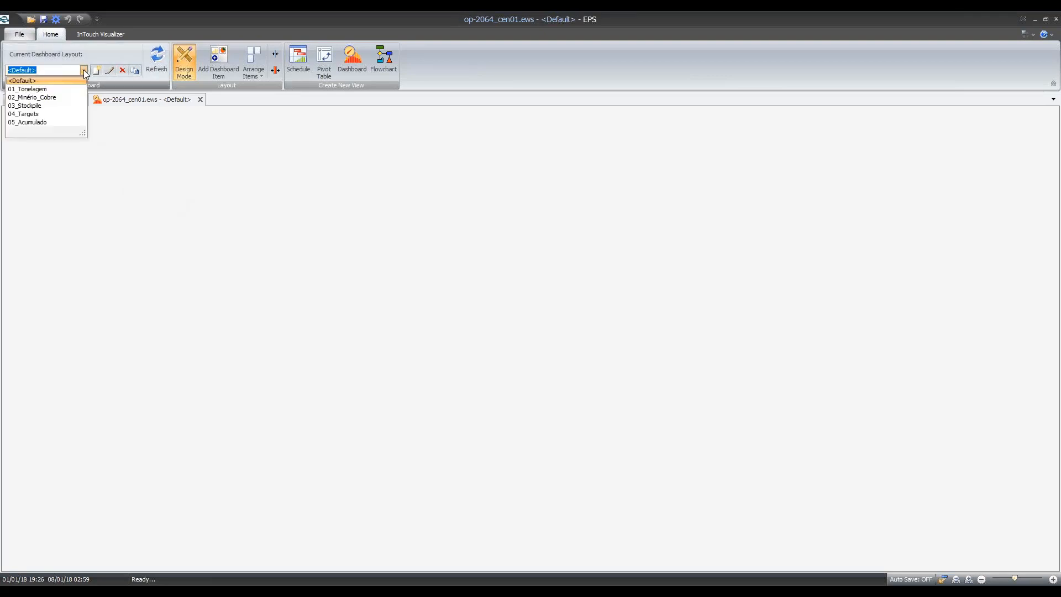
click(42, 90)
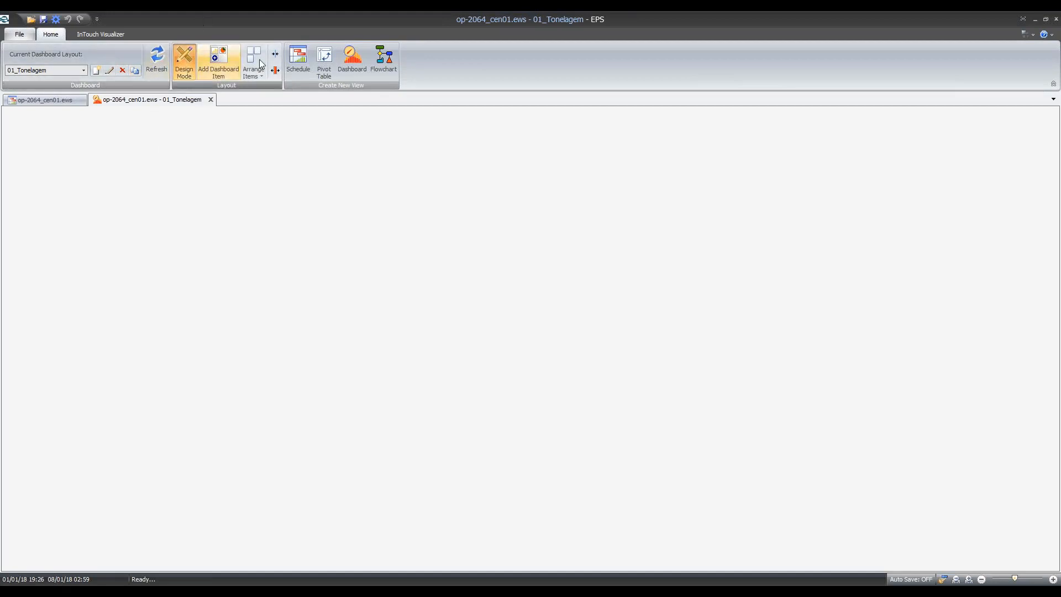
Step: Add a new chart item to the 01_Tonelagem dashboard and place its settings dialog beside the chart preview
click(180, 72)
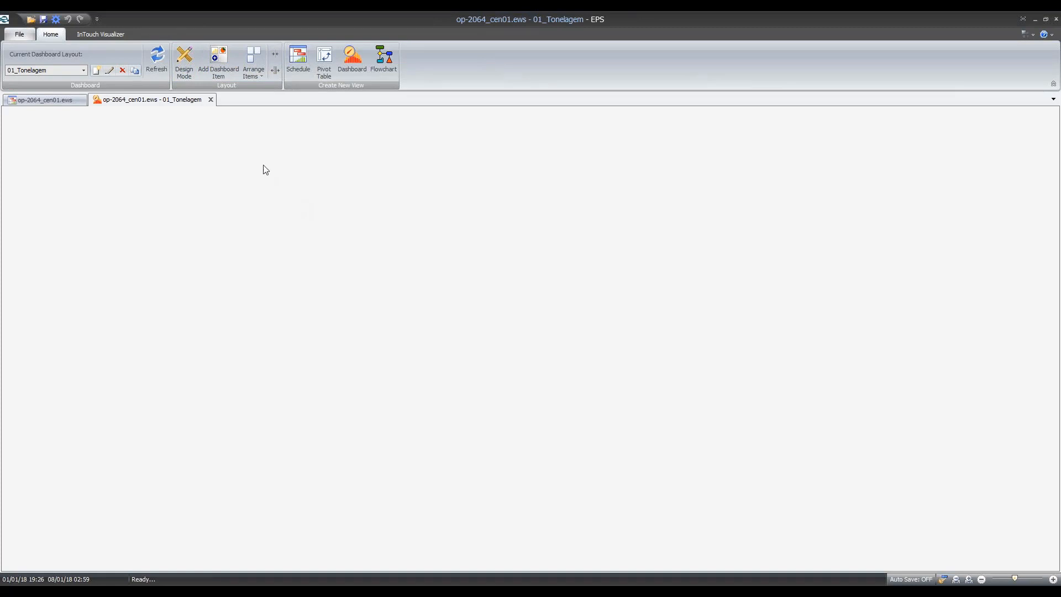
click(223, 74)
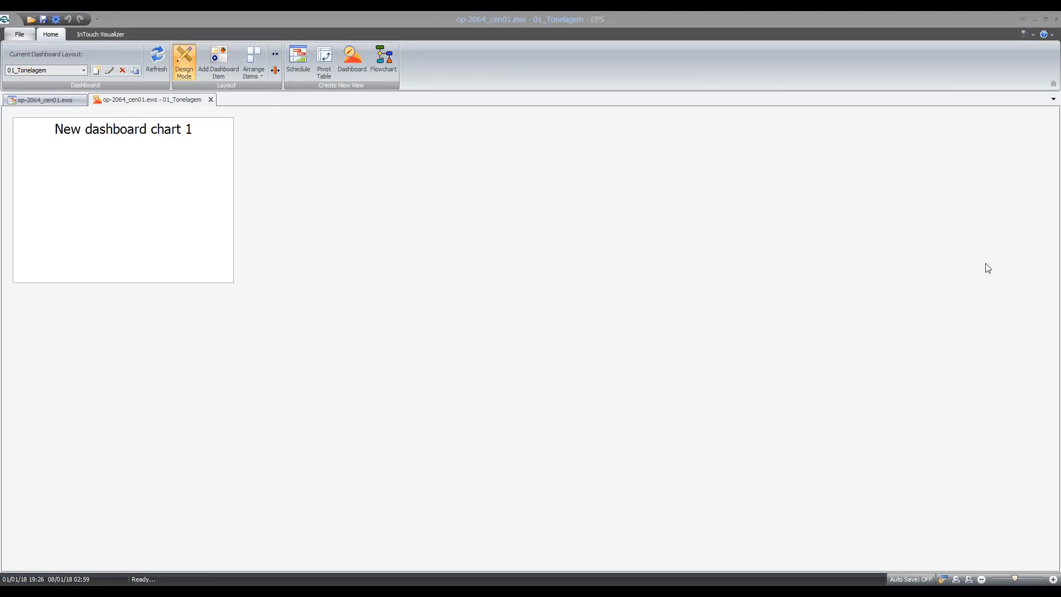
drag(901, 200, 725, 156)
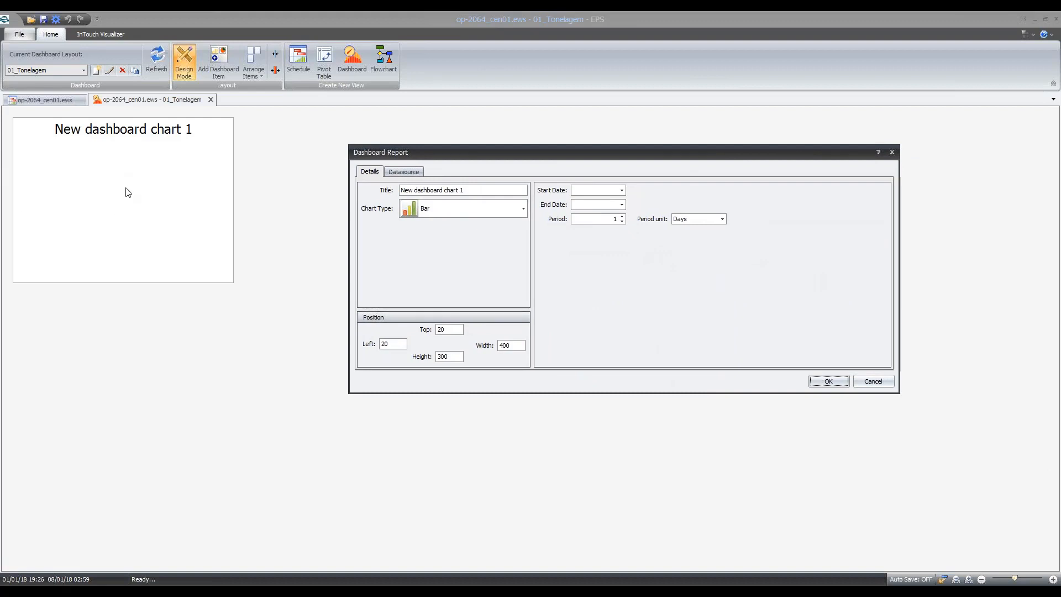
drag(418, 157, 312, 122)
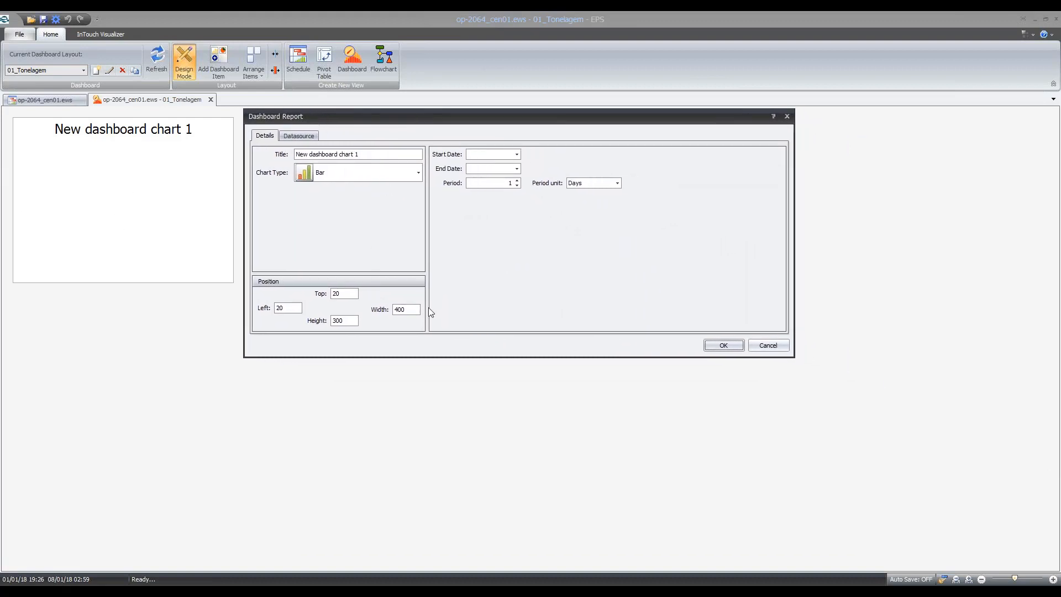
Step: Title the new dashboard chart "Massa Total"
click(358, 154)
triple_click(377, 154)
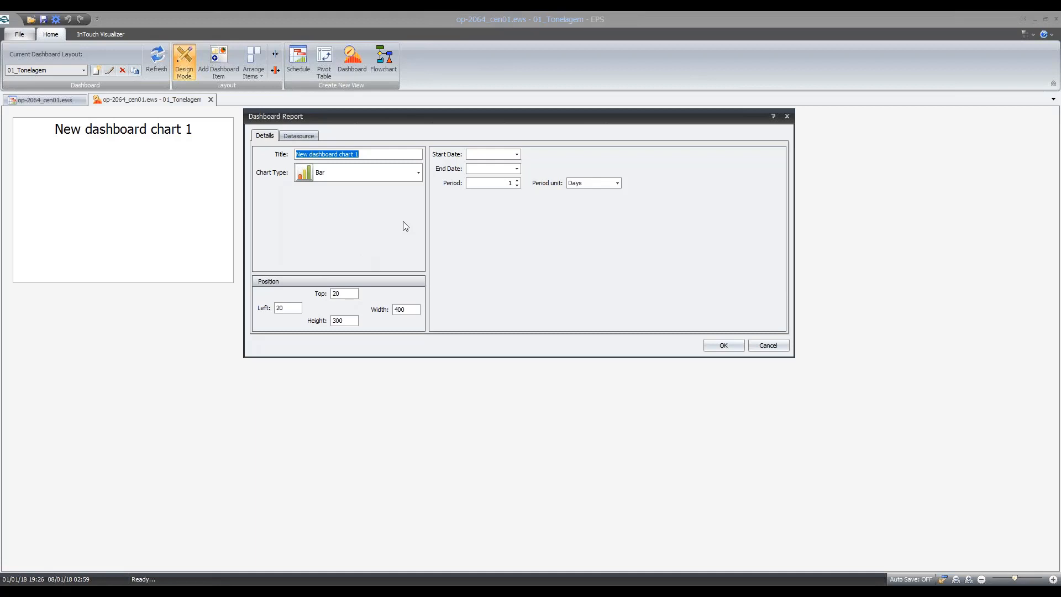
text(To)
text(n)
key(BackSpace)
key(BackSpace)
key(BackSpace)
text(Massa Tot)
key(ctrl+shift+Left)
key(ctrl+shift+Left)
Step: Look through the available chart types for the Massa Total chart and keep Bar
click(347, 179)
scroll(403, 347, down, 12)
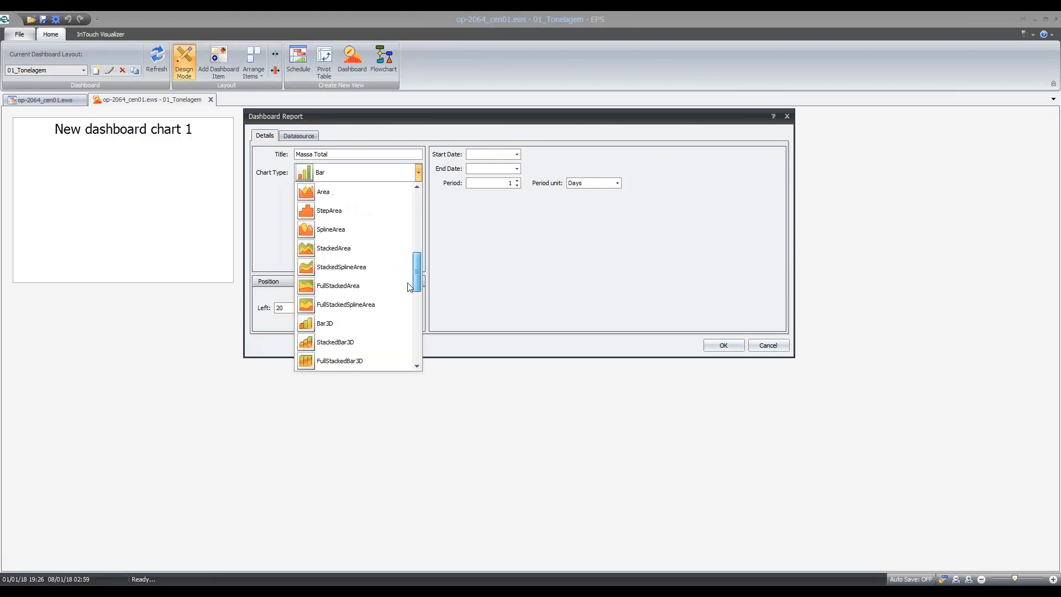
drag(411, 347, 412, 194)
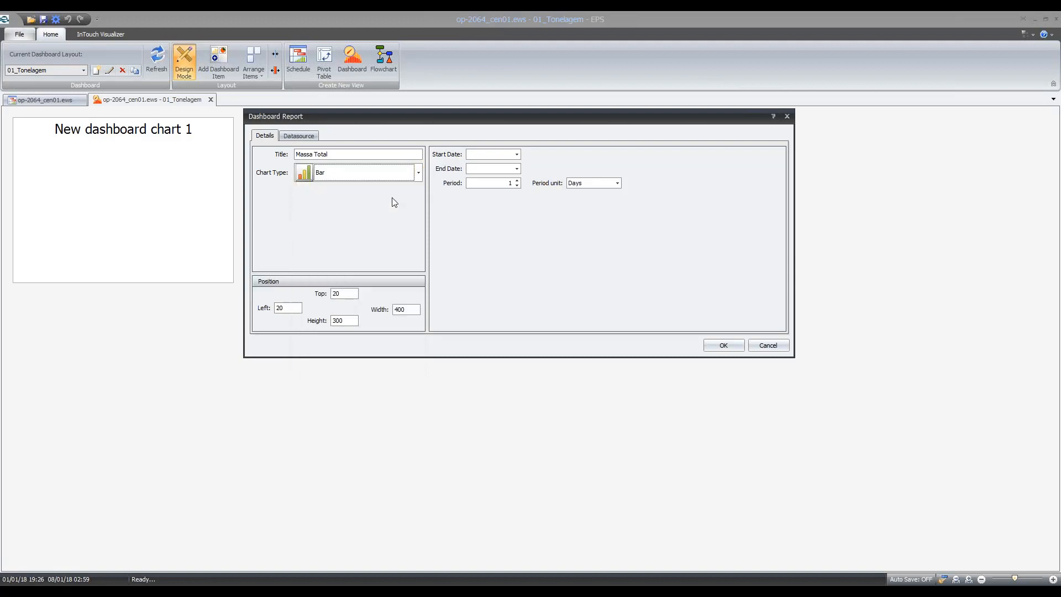
click(393, 198)
Step: Set the Massa Total chart's start date to 01/03/2018
click(495, 155)
click(497, 154)
text(1/05/2020)
click(517, 154)
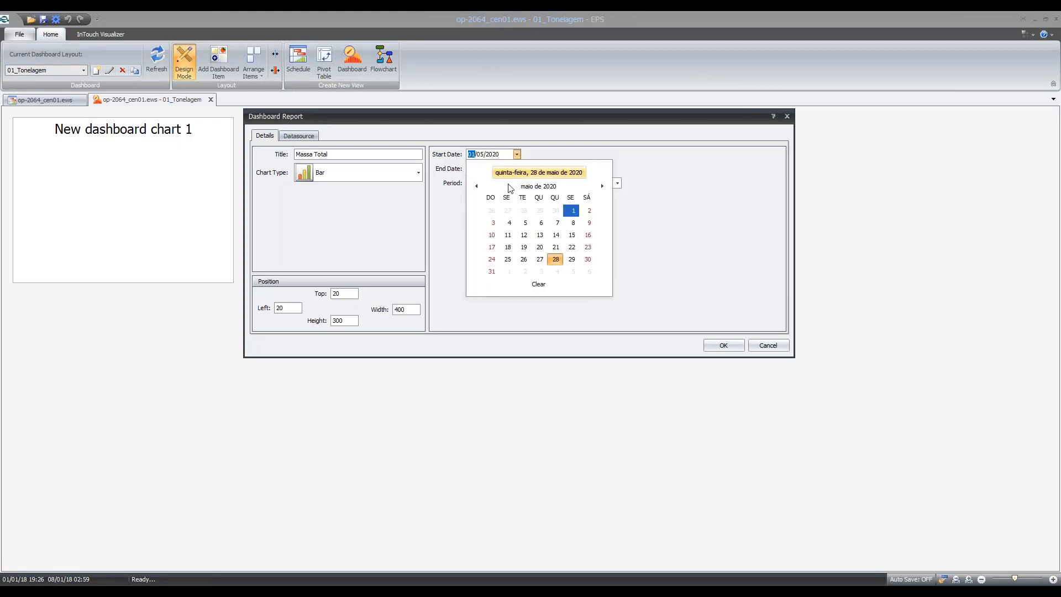
click(538, 186)
click(476, 186)
click(475, 186)
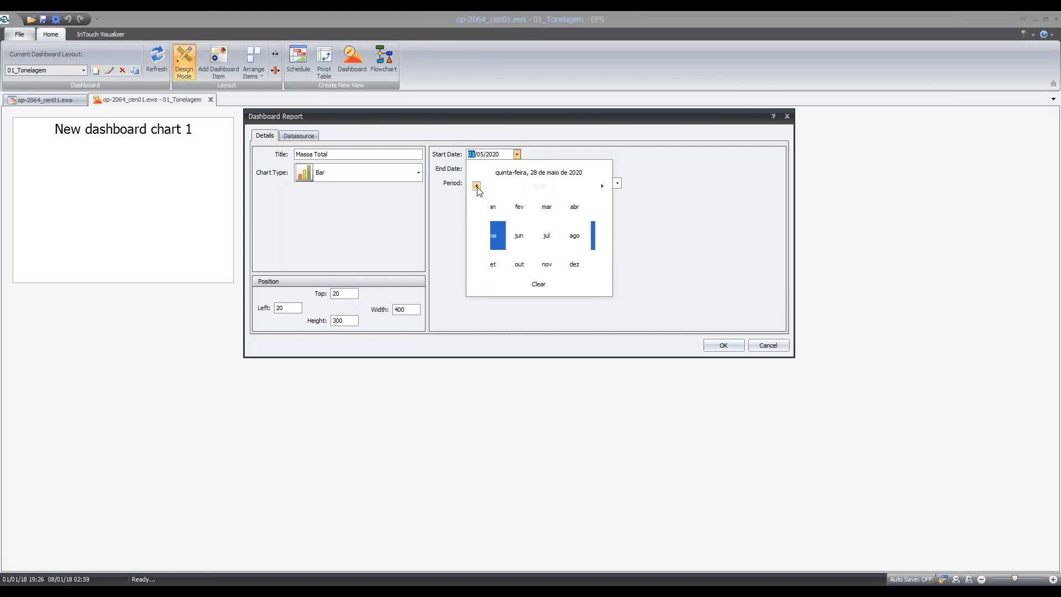
click(551, 207)
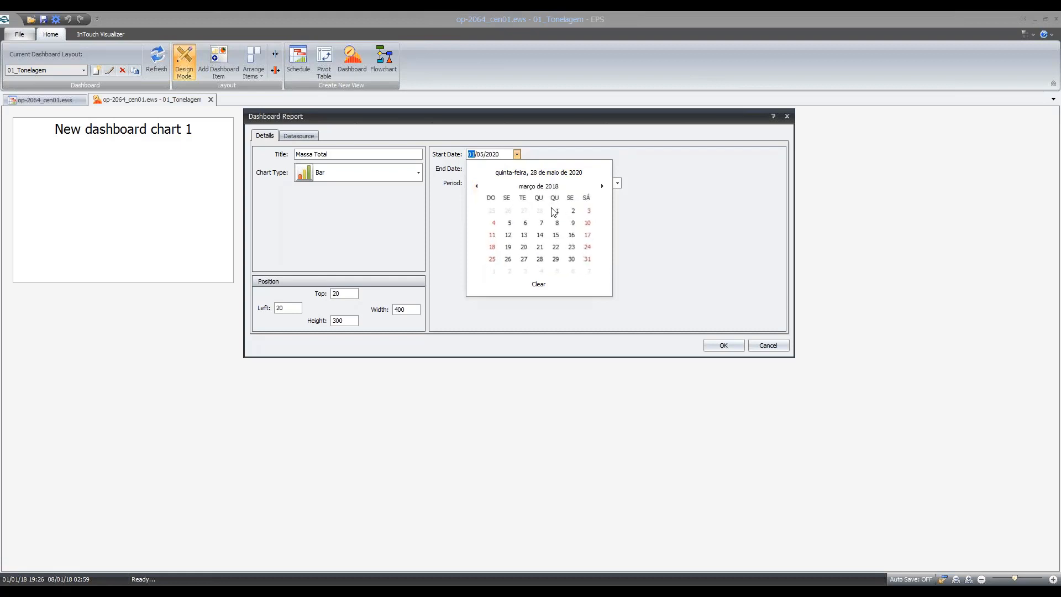
click(553, 210)
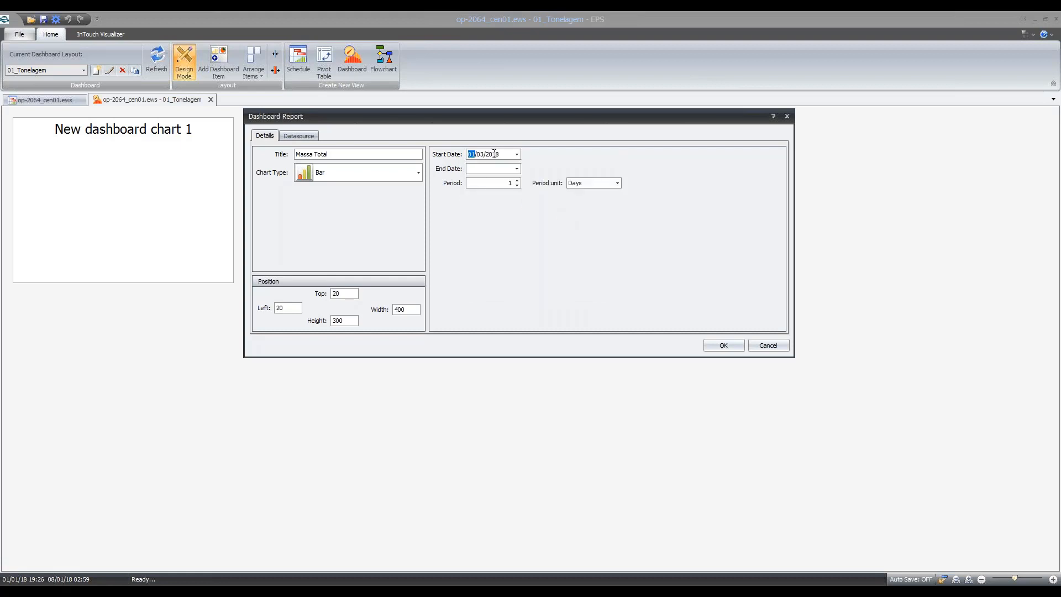
Step: Enter an end date in 2018 for the Massa Total chart
click(484, 168)
click(517, 169)
click(516, 168)
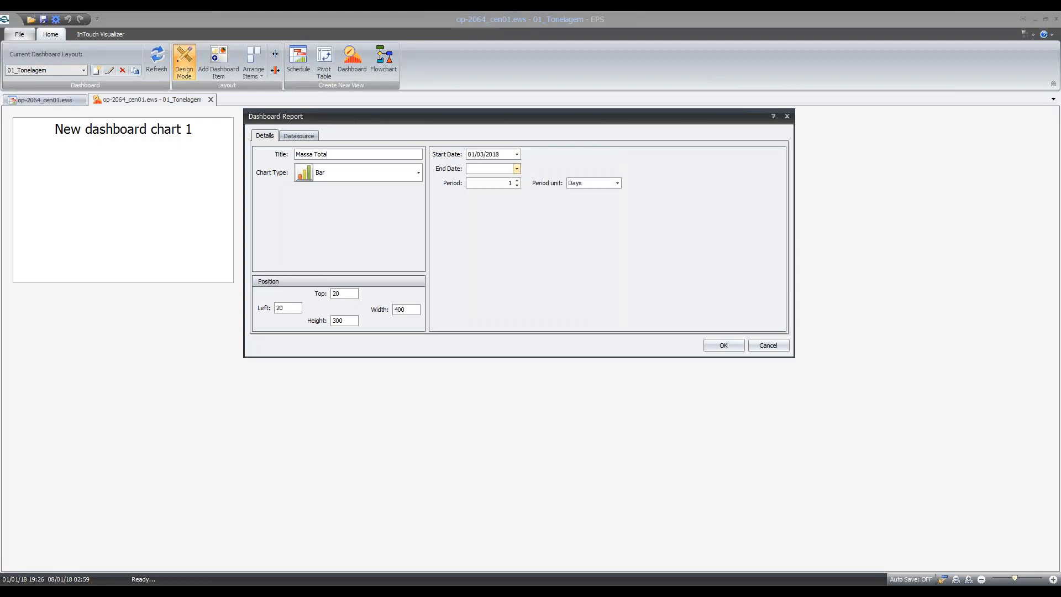
click(493, 169)
key(Right)
key(Right)
text(2018)
click(502, 184)
Step: Add TONNES as the chart's task data field with the Period Total format and apply the report settings
click(299, 136)
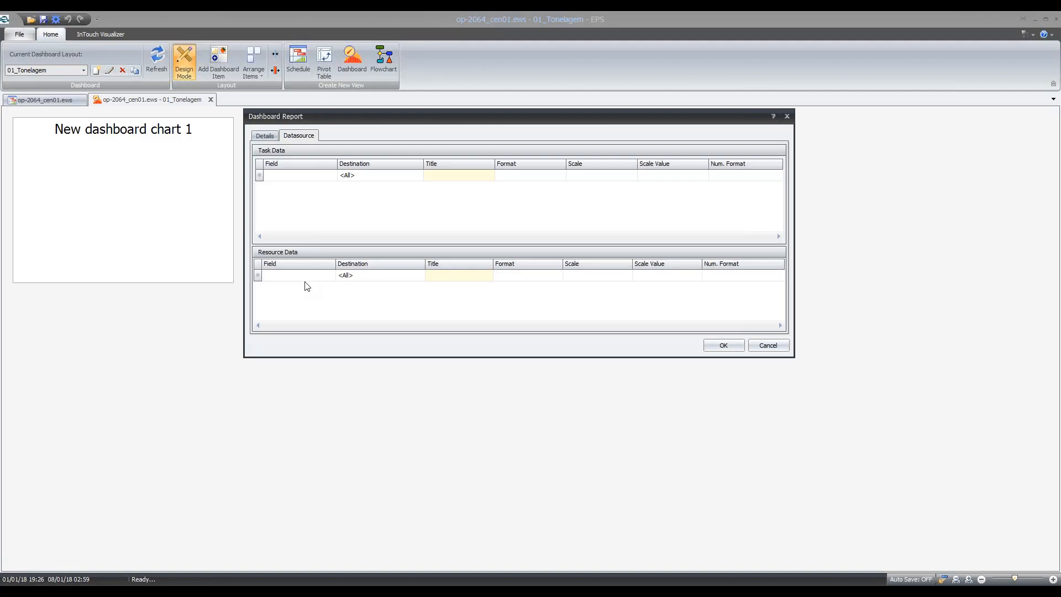
click(301, 175)
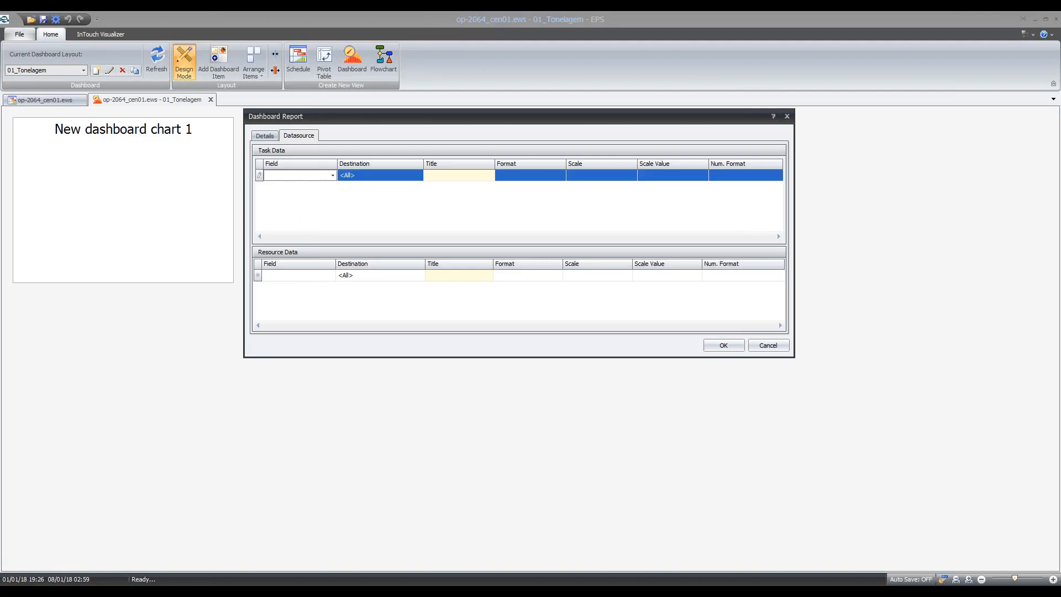
text(TONNES)
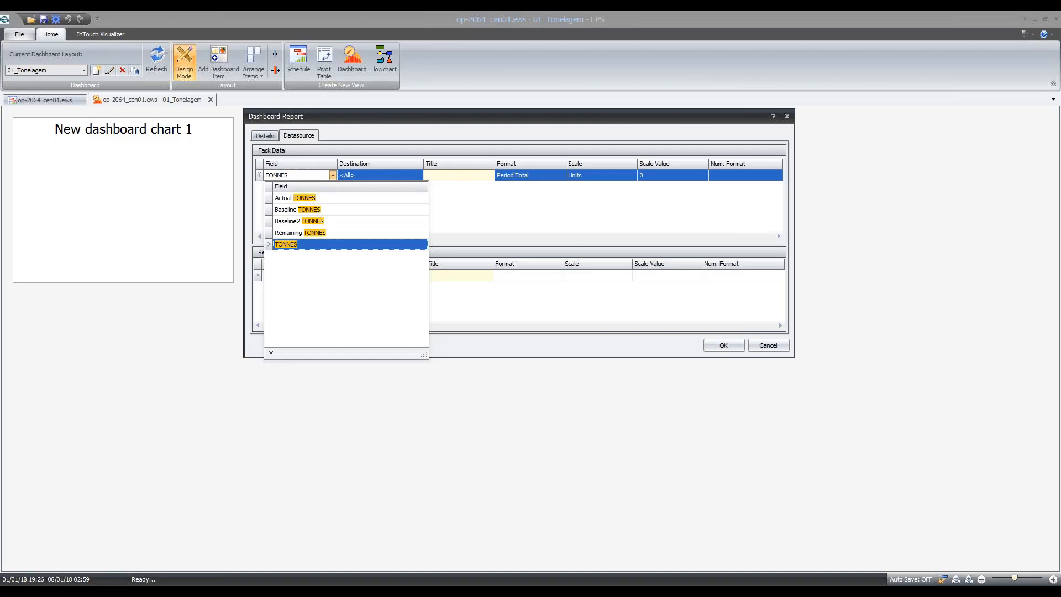
click(307, 243)
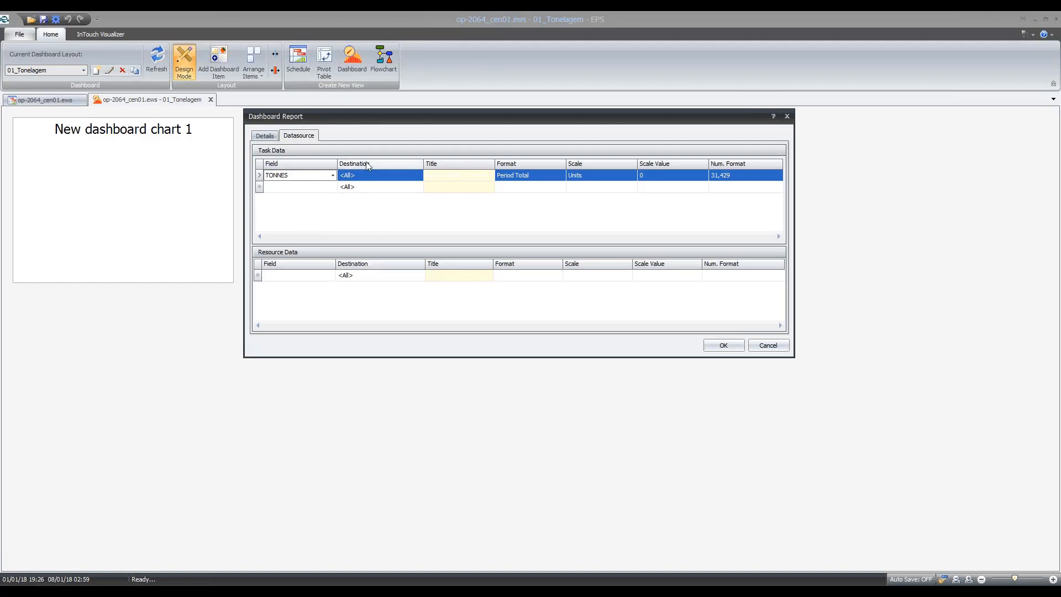
click(449, 175)
click(550, 178)
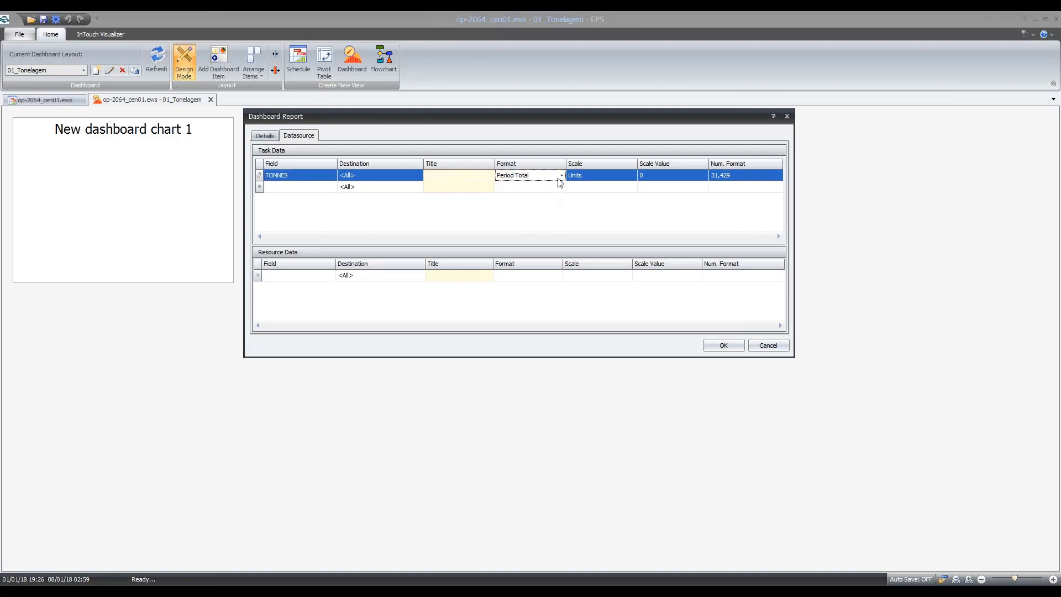
click(560, 177)
click(560, 178)
click(732, 346)
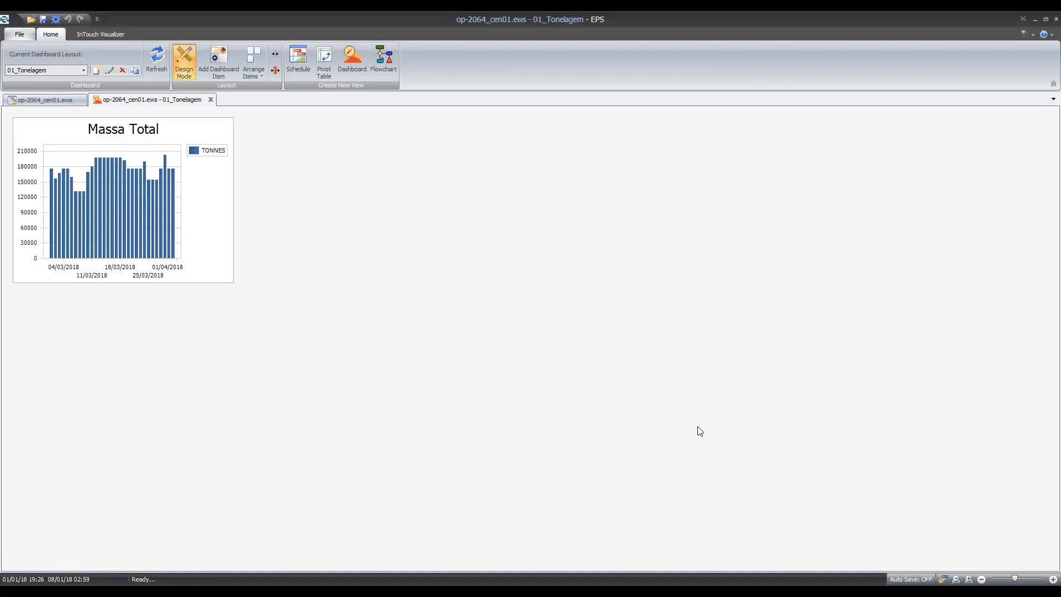
Step: Widen the Massa Total chart and arrange the dashboard as a one-by-one grid, previewing it outside design mode
mouse_move(99, 194)
drag(230, 192, 415, 209)
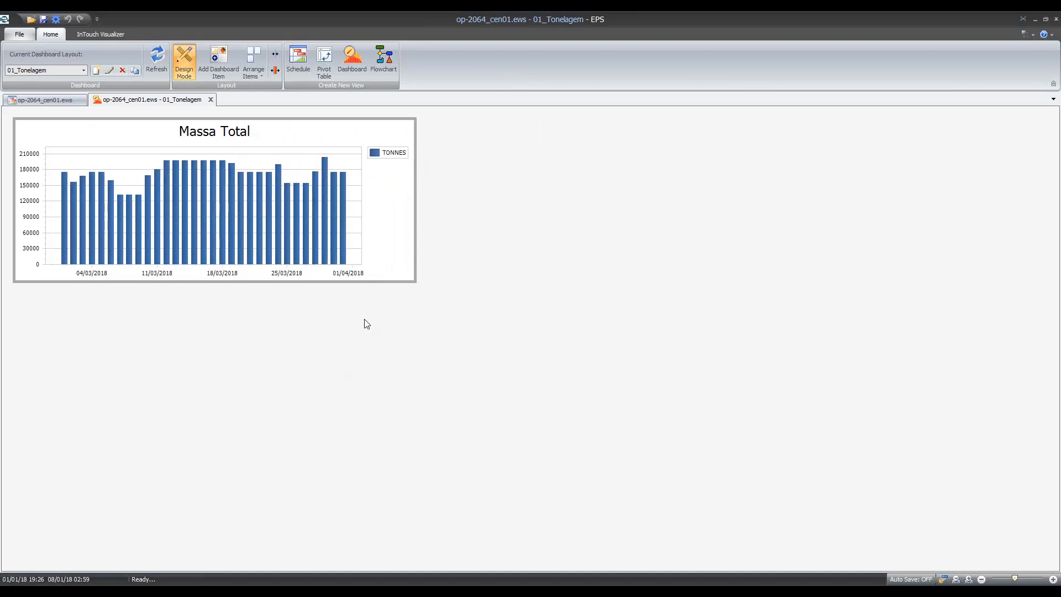
click(254, 72)
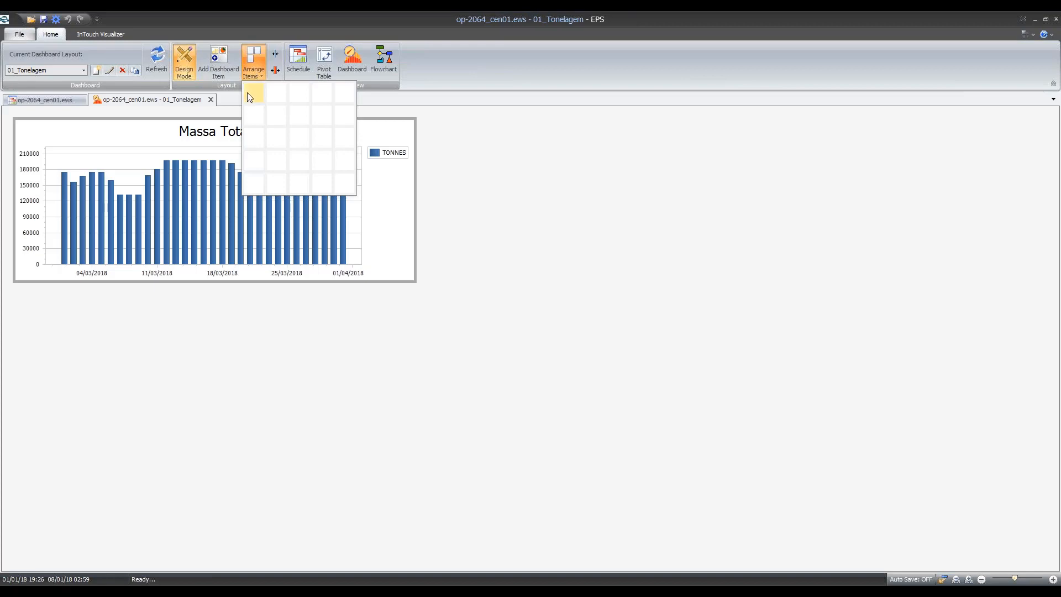
click(247, 93)
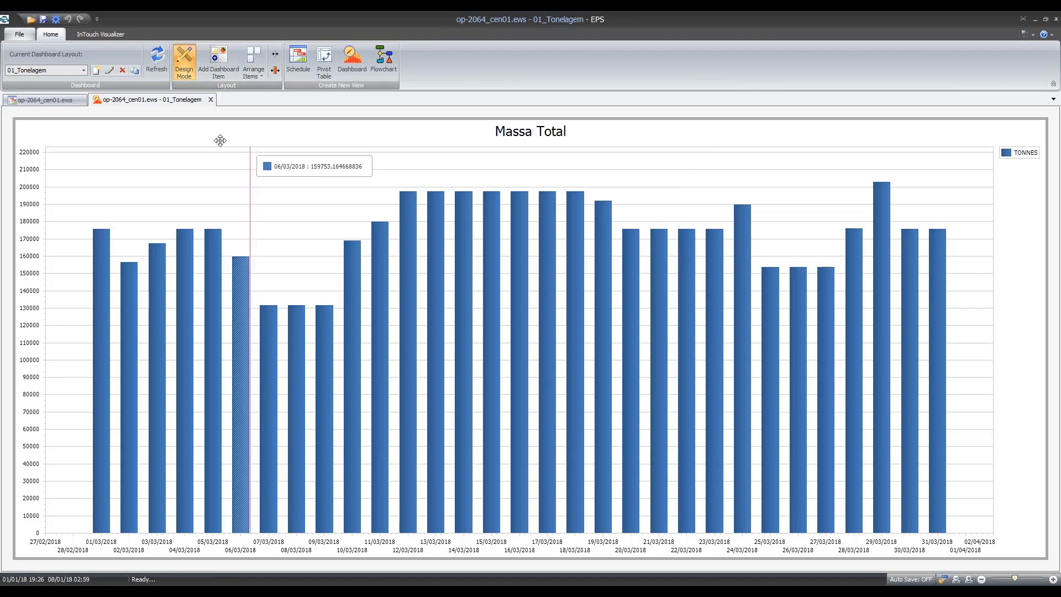
click(184, 62)
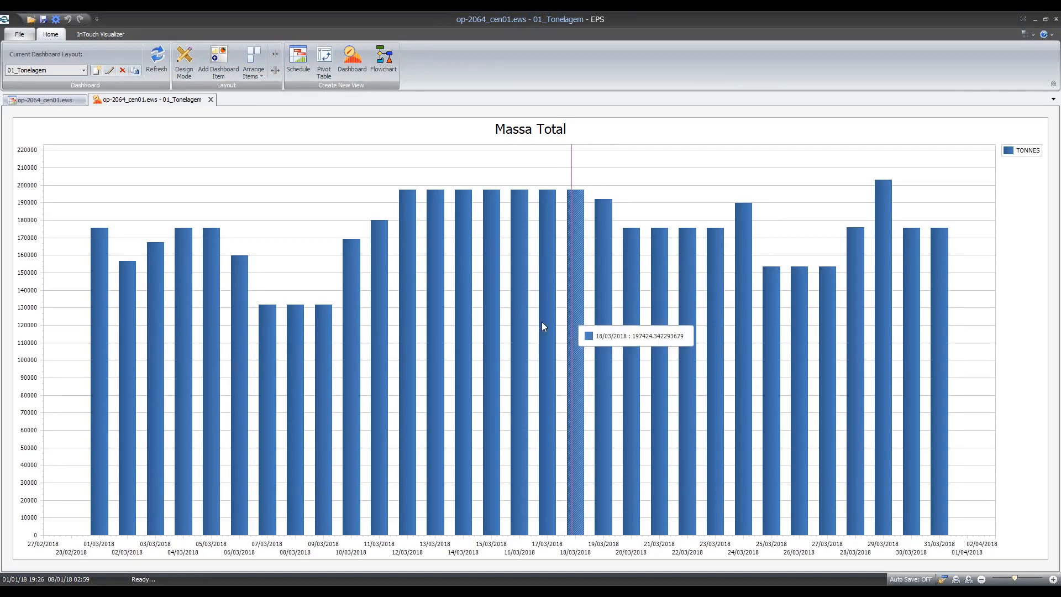
click(176, 56)
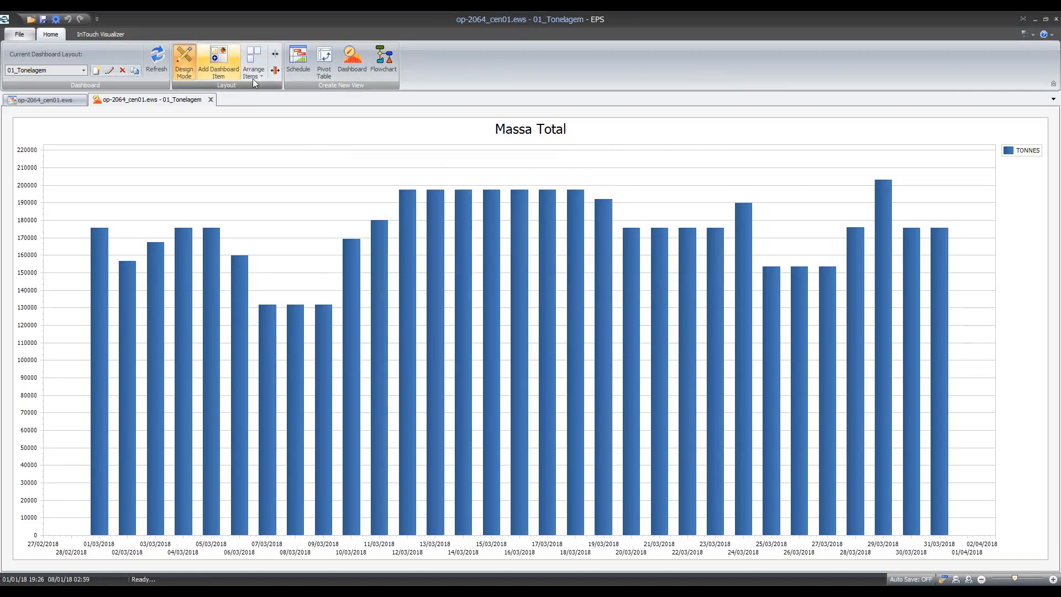
Step: Apply the Dark (Color 1) appearance to the Massa Total chart in the Chart Designer
right_click(342, 132)
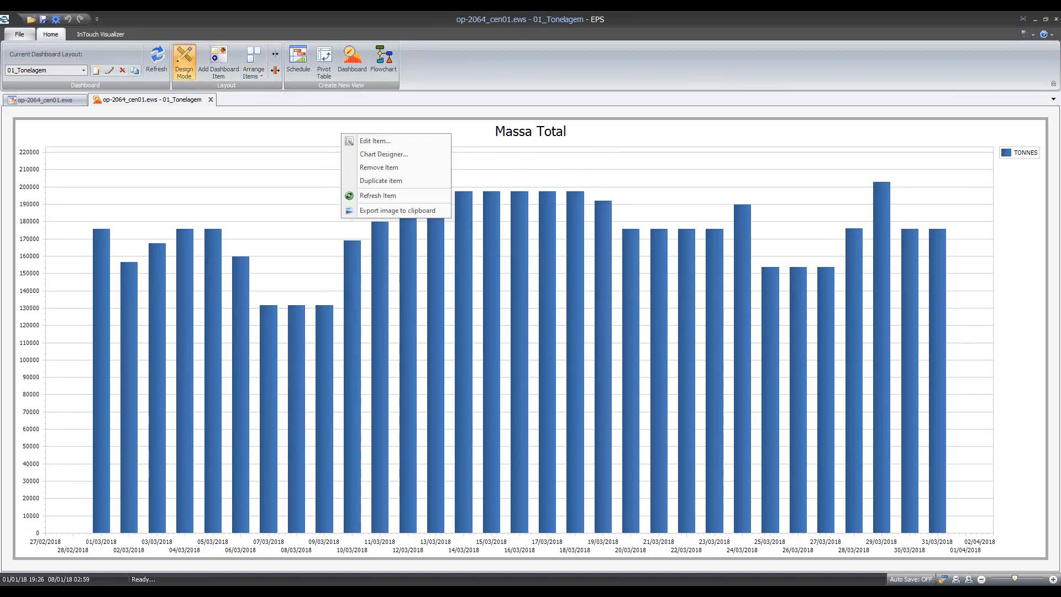
click(413, 155)
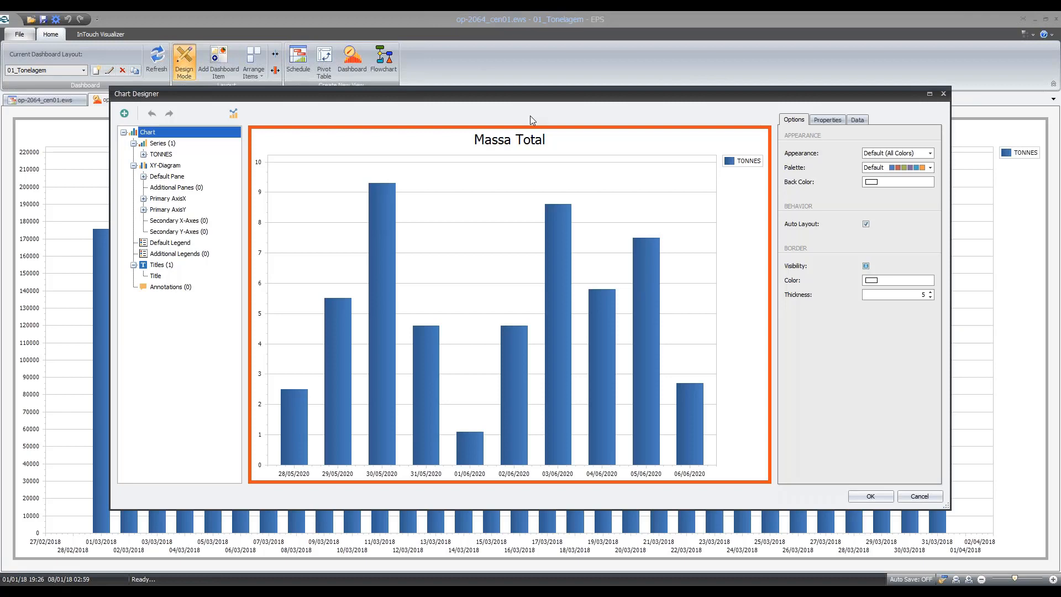
click(538, 166)
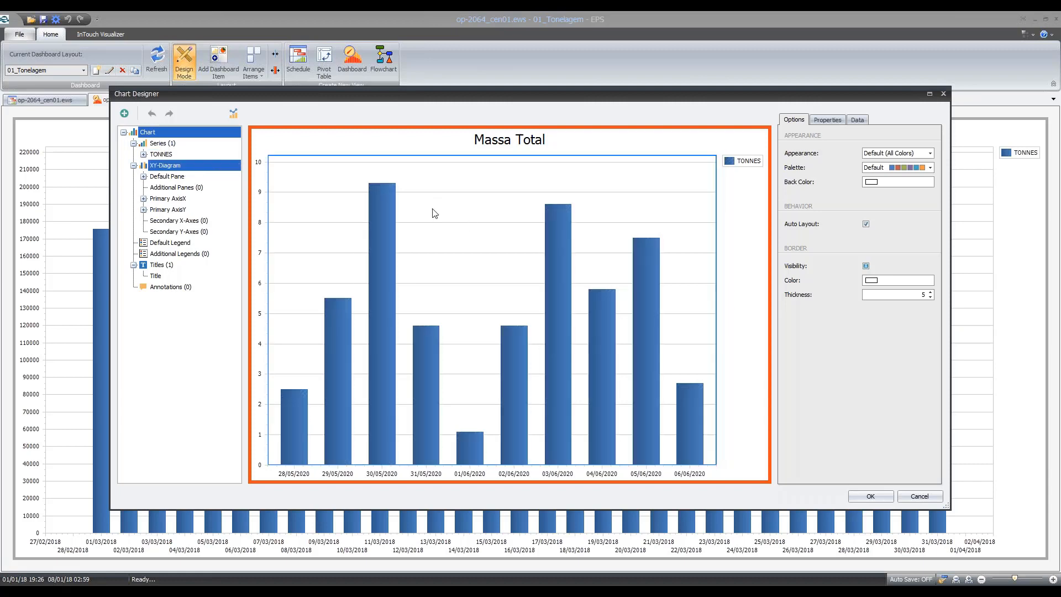
click(261, 316)
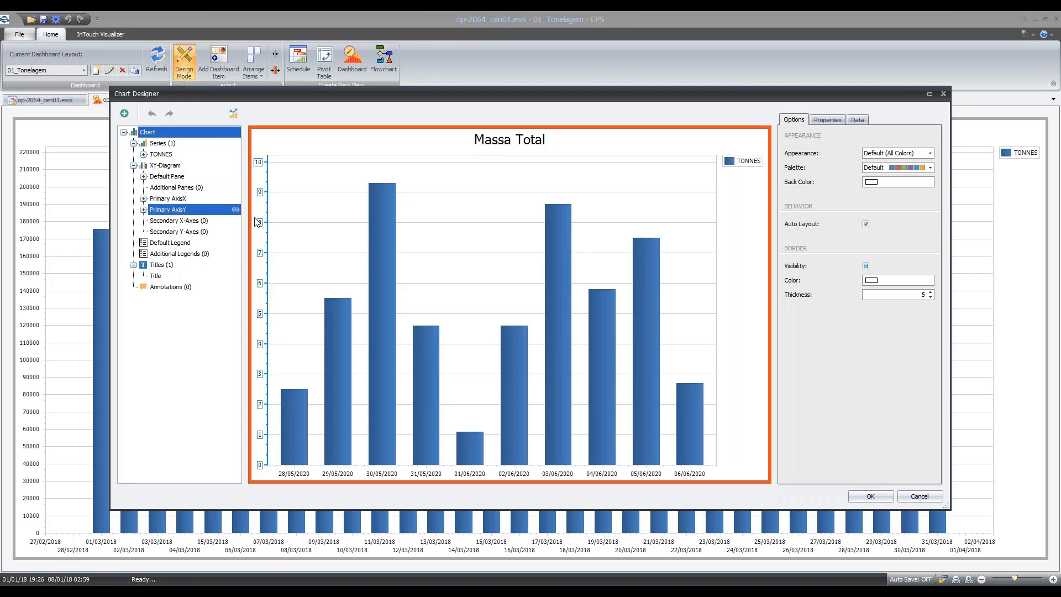
click(578, 206)
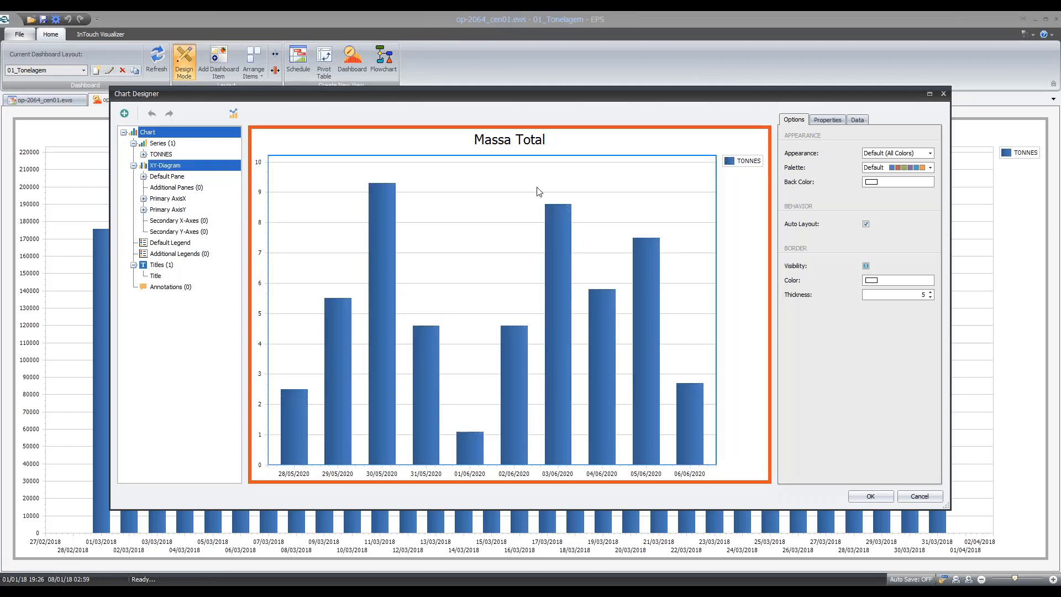
click(519, 144)
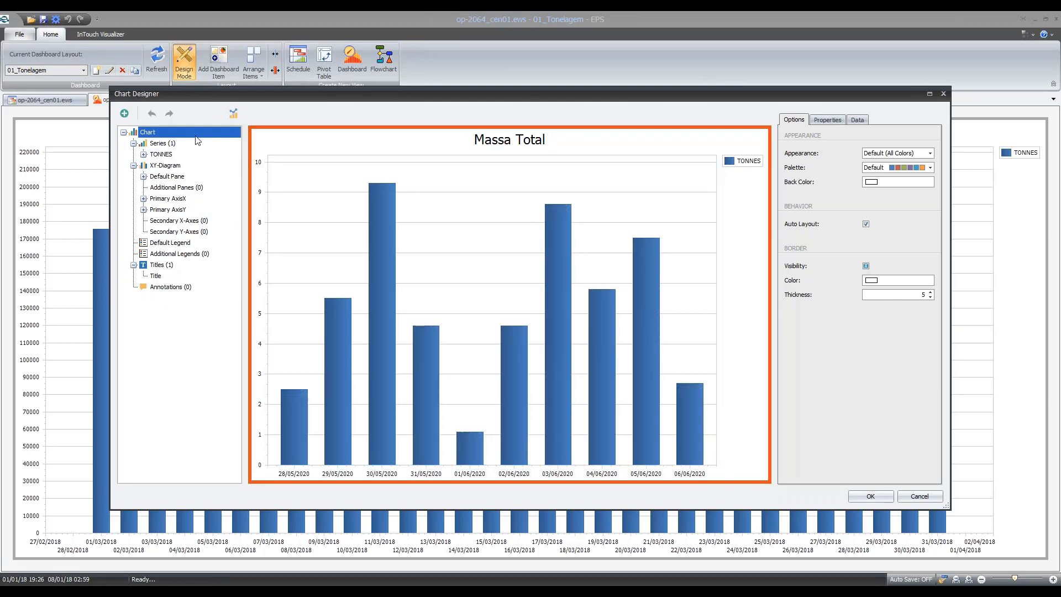
click(930, 154)
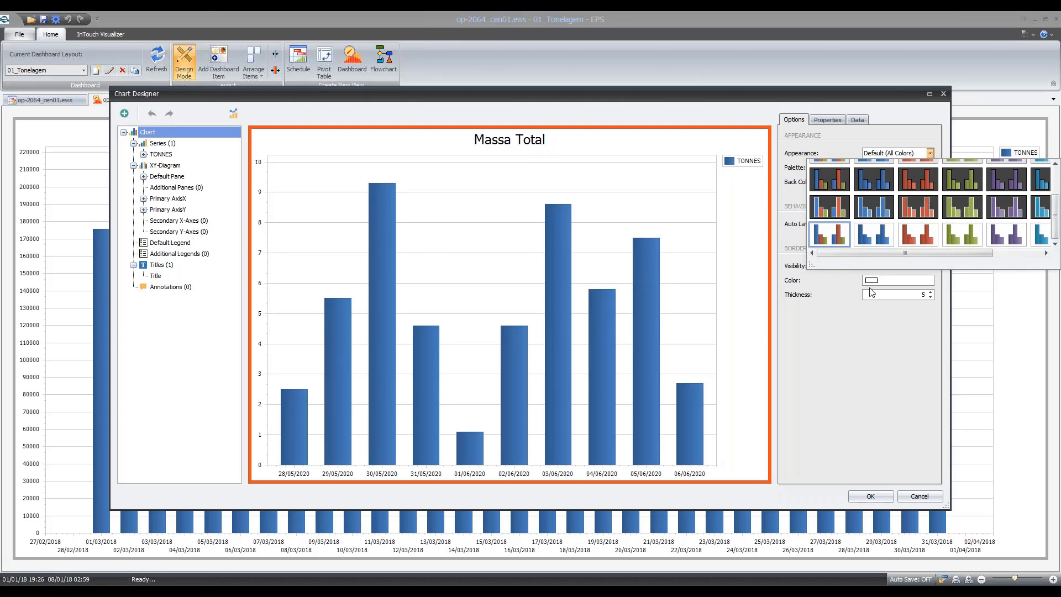
click(877, 188)
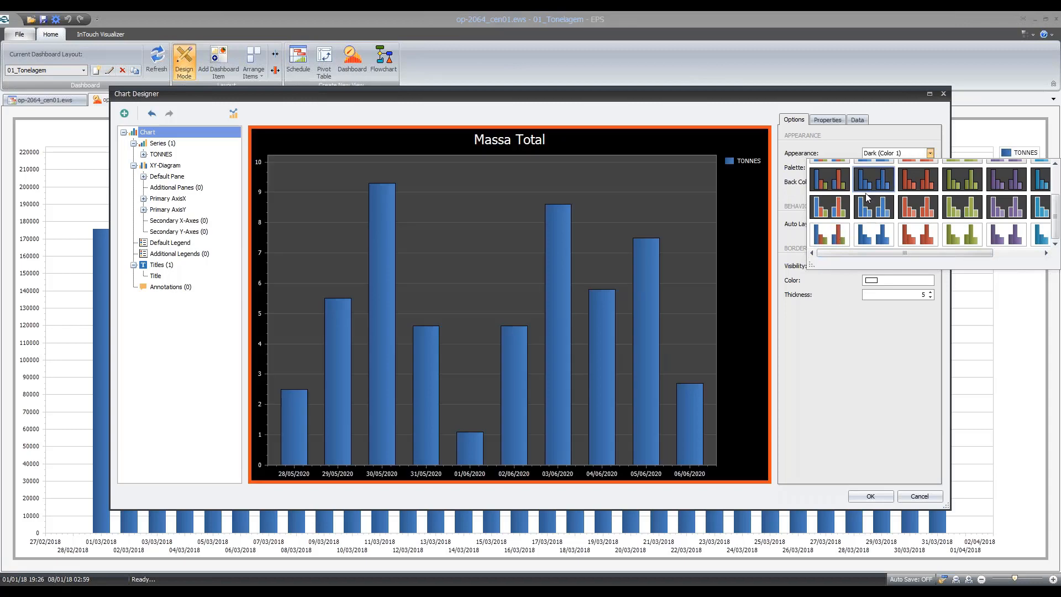
click(869, 399)
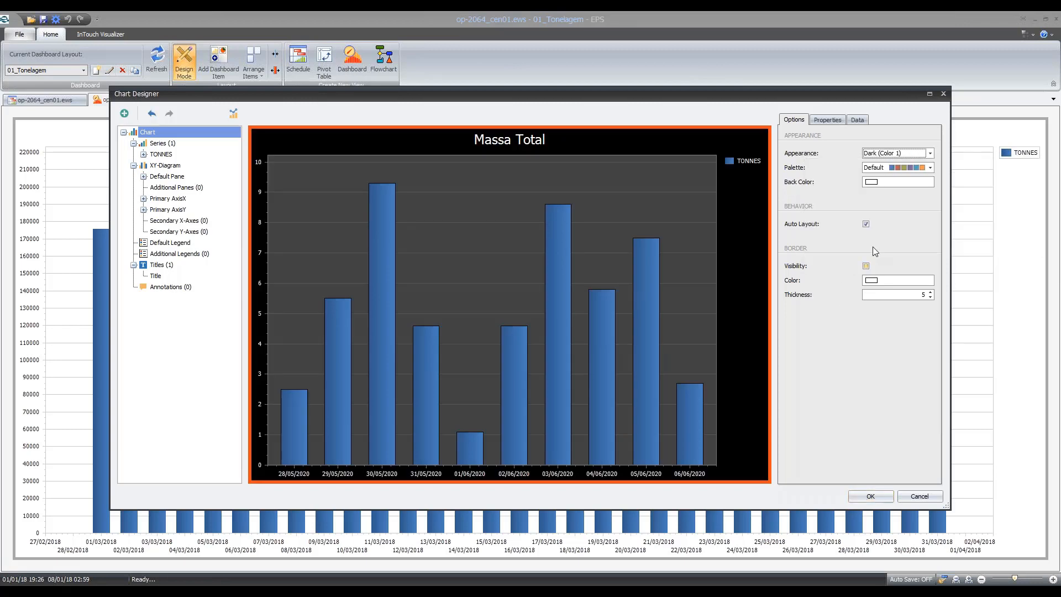
click(870, 496)
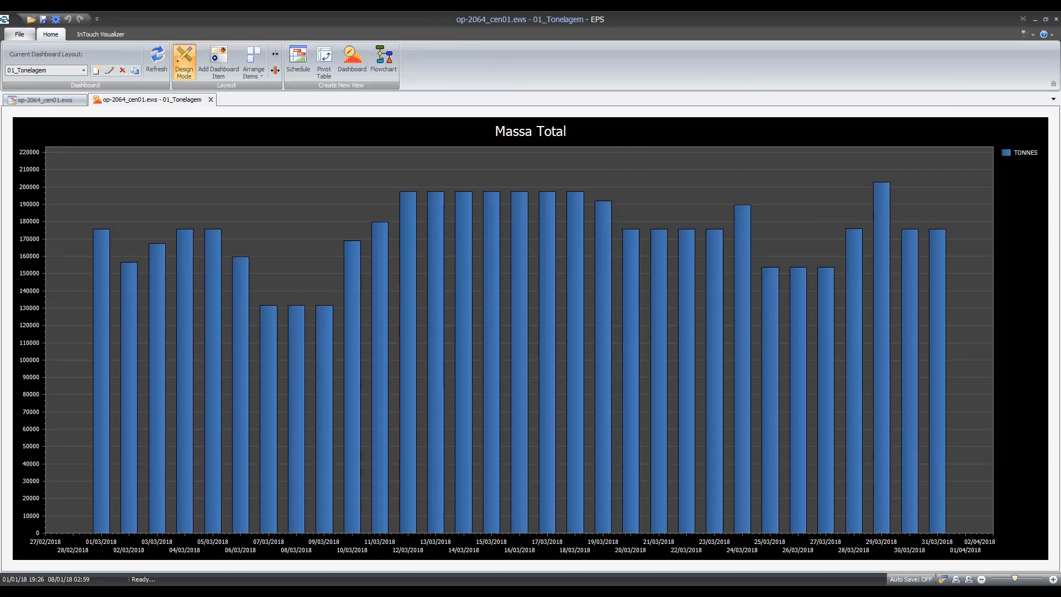
Step: Change the Massa Total chart's appearance to Light (Color 1) in the Chart Designer and apply it
right_click(723, 139)
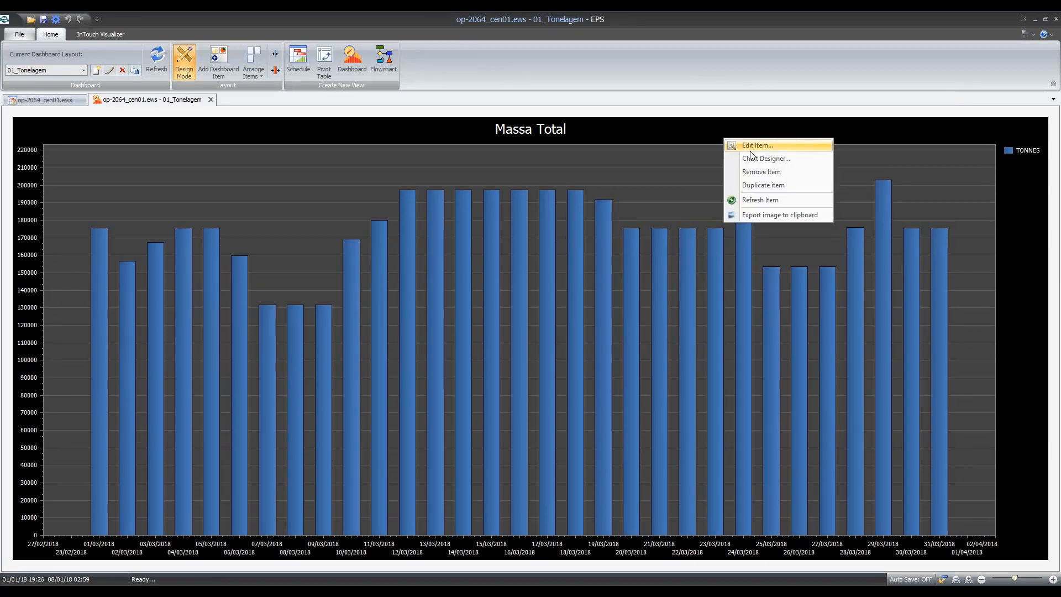
click(756, 158)
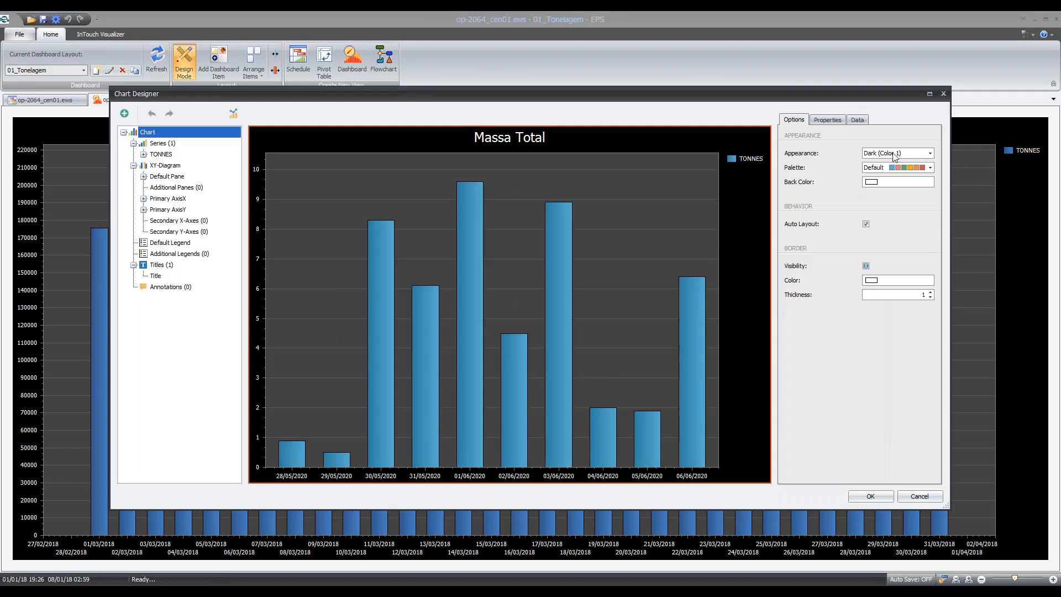
click(894, 153)
click(874, 174)
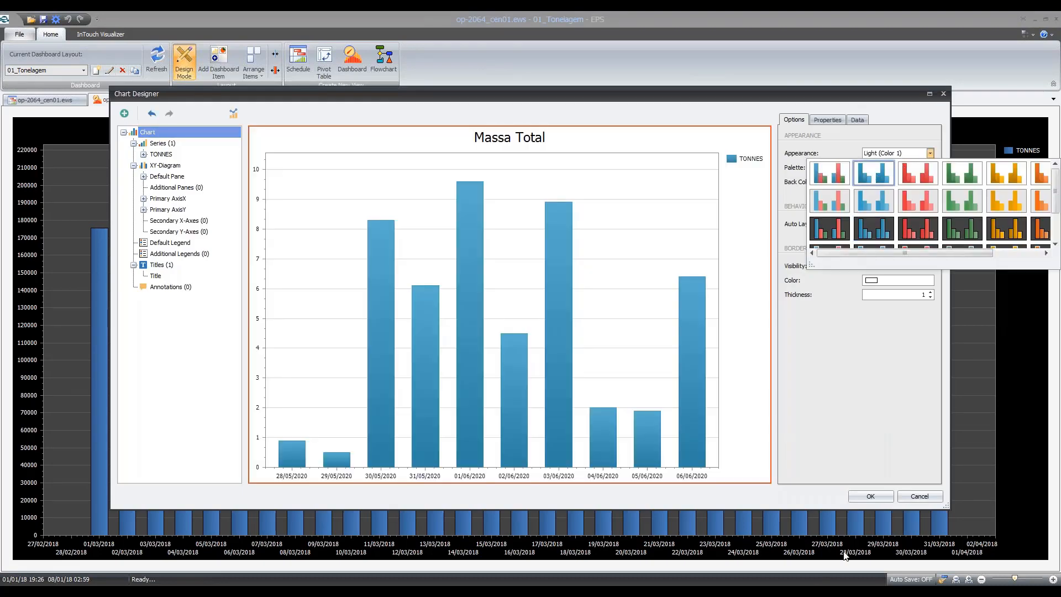
click(864, 496)
click(862, 496)
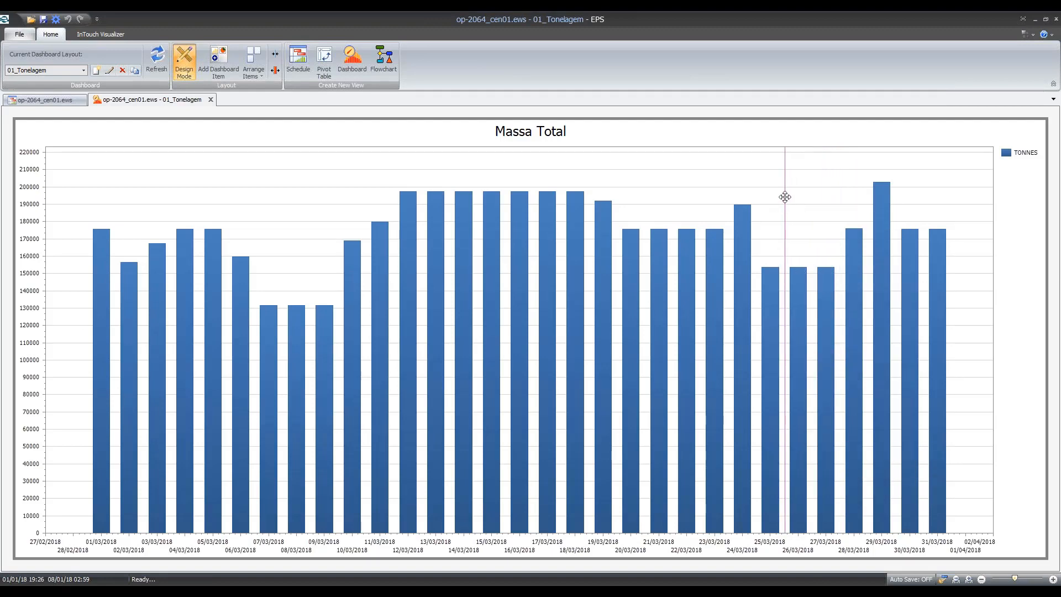
Step: Set the Massa Total chart's back color to the light beige theme color 238, 236, 225 and apply it
right_click(806, 135)
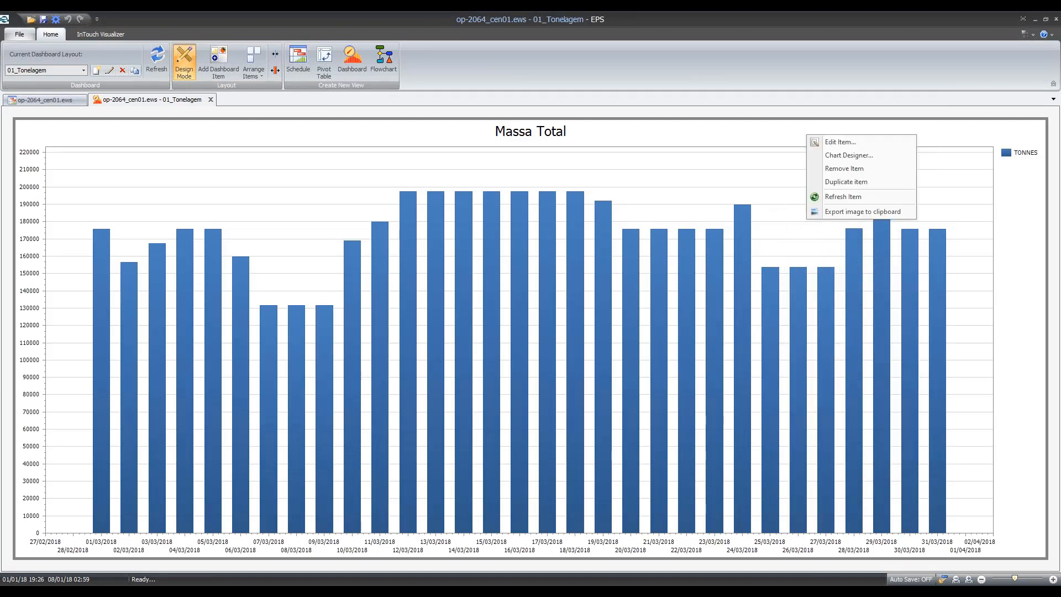
click(848, 155)
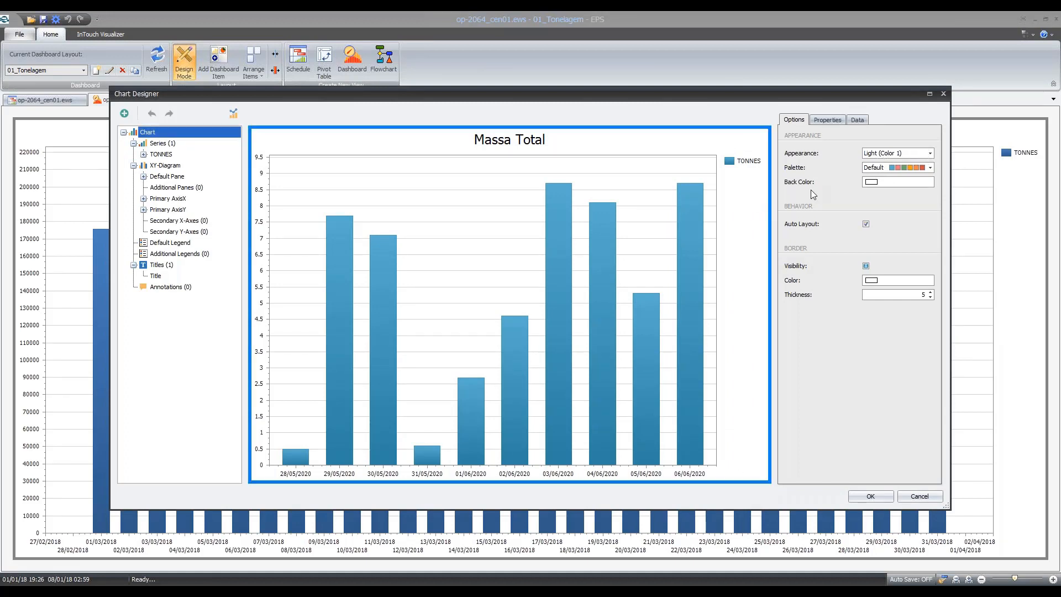
click(924, 184)
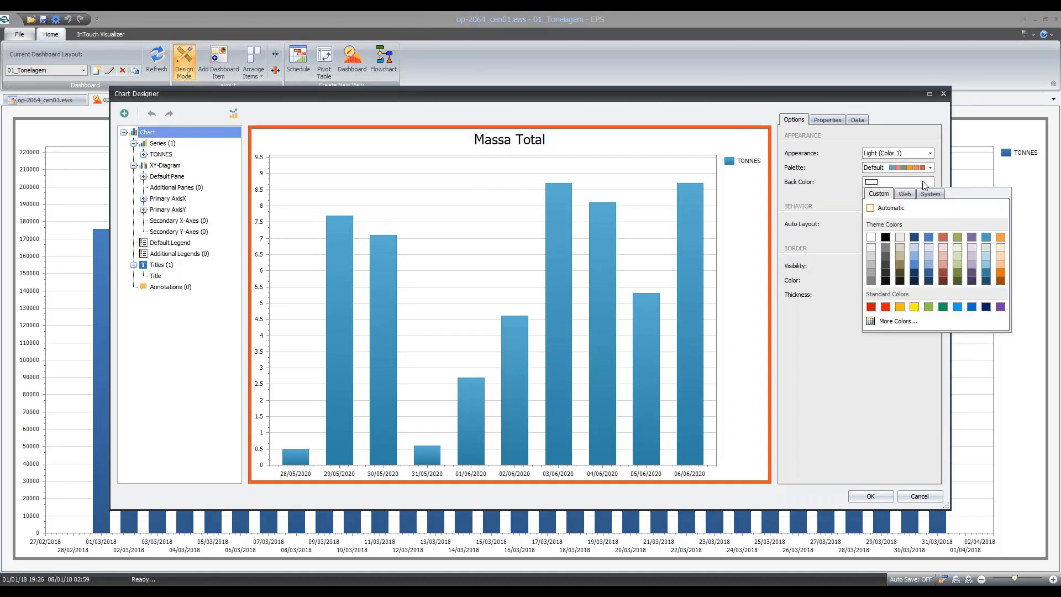
click(897, 237)
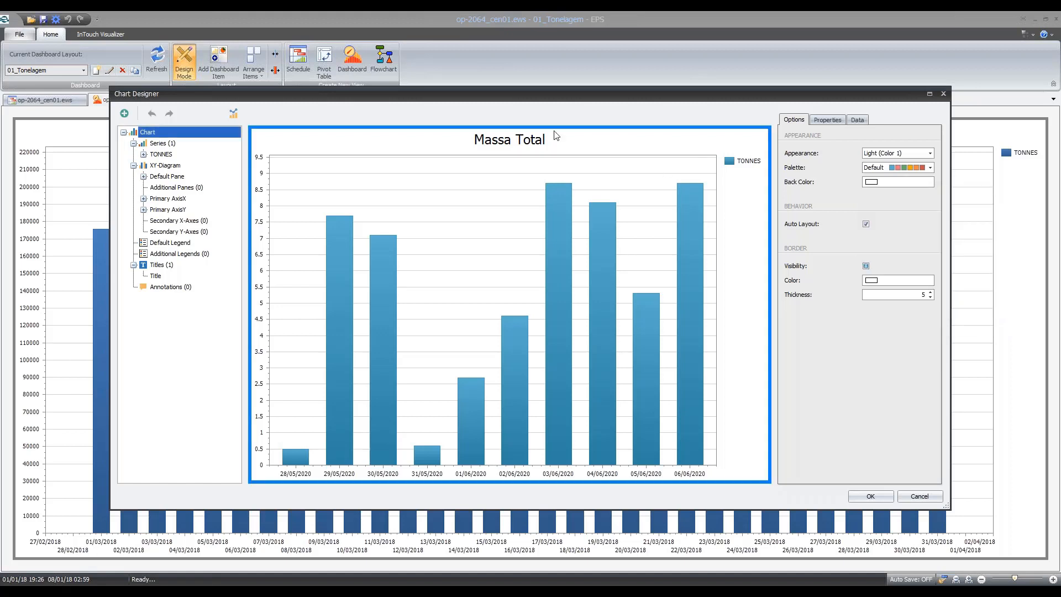
click(904, 184)
click(899, 243)
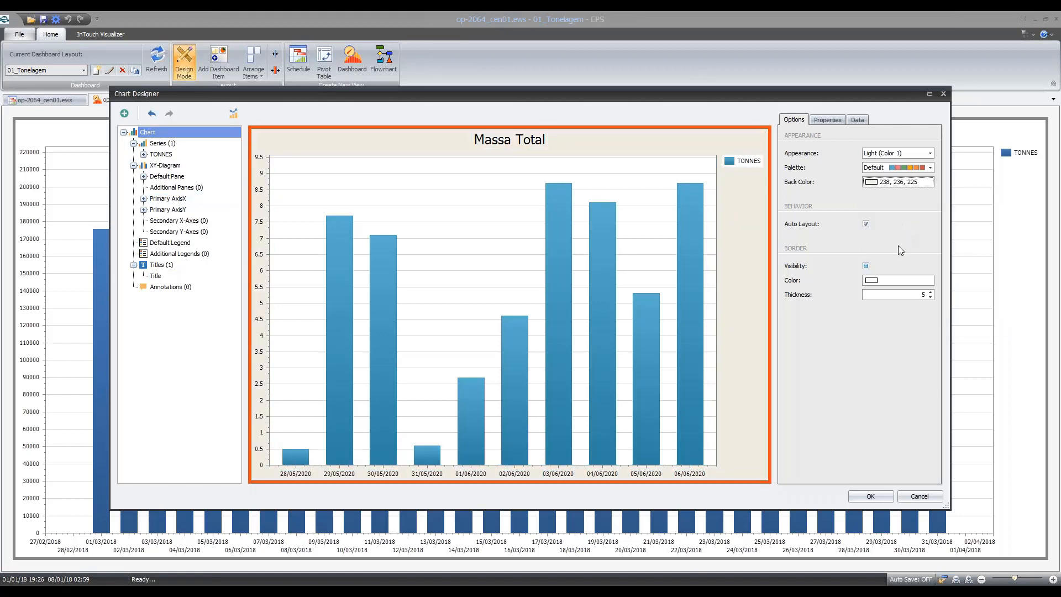
click(909, 186)
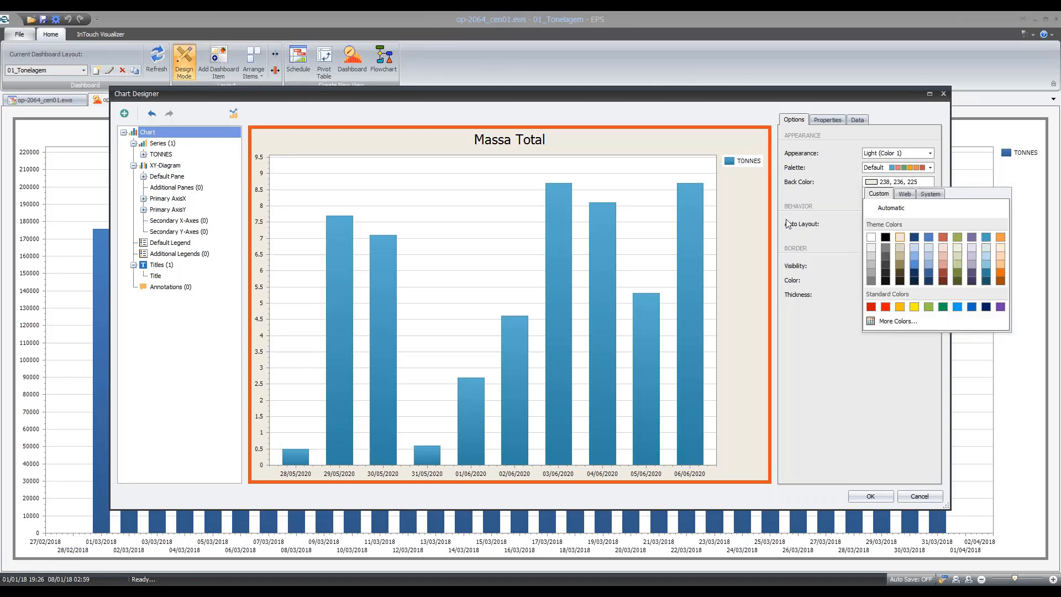
click(875, 497)
click(875, 497)
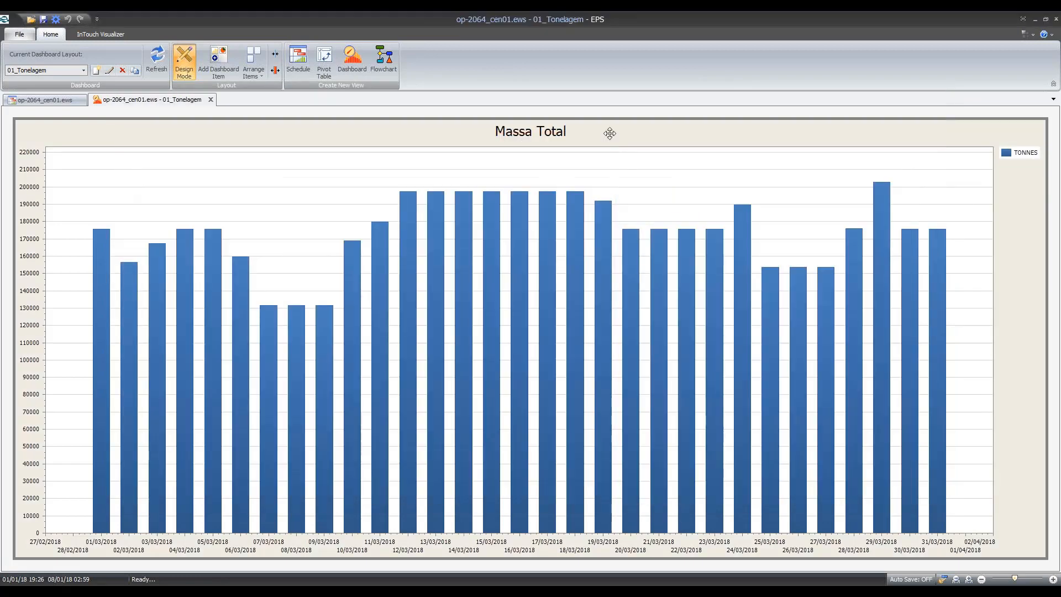
Step: In the Chart Designer, make the primary Y axis title visible and set its text to "Massa (t)"
right_click(787, 134)
click(823, 152)
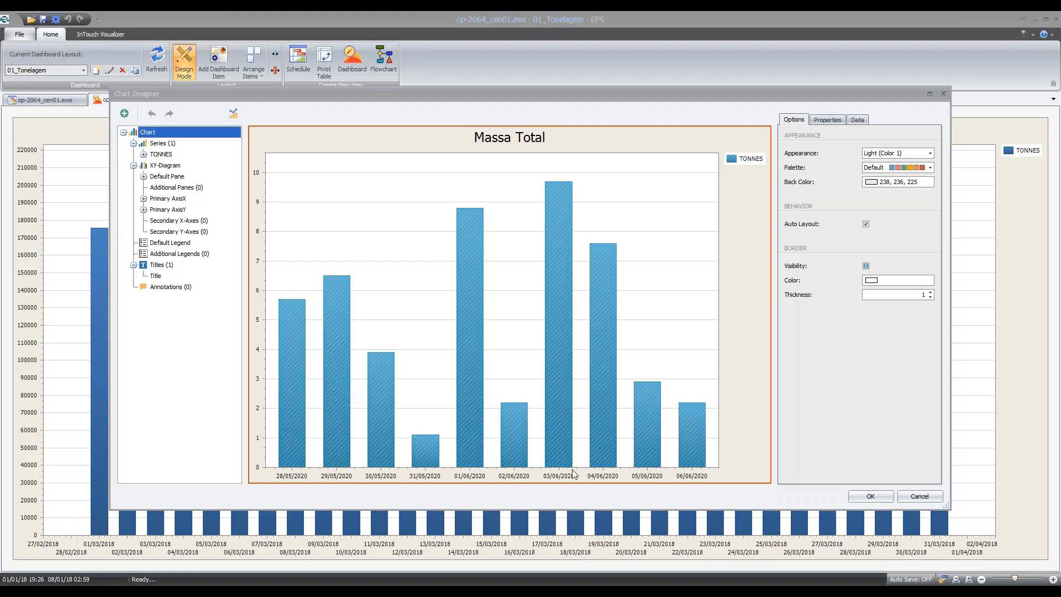
click(561, 331)
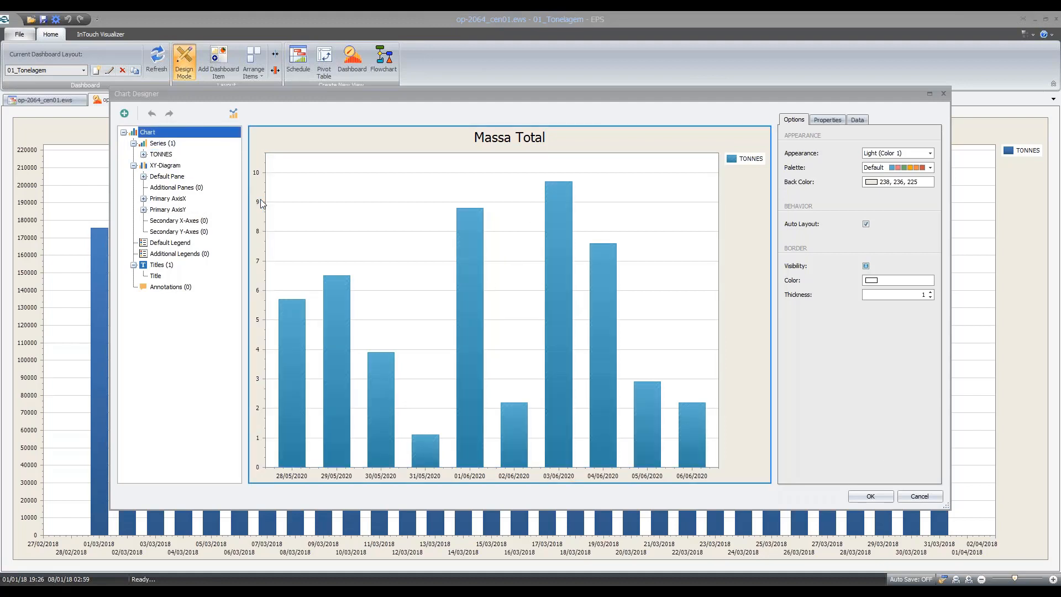
click(259, 224)
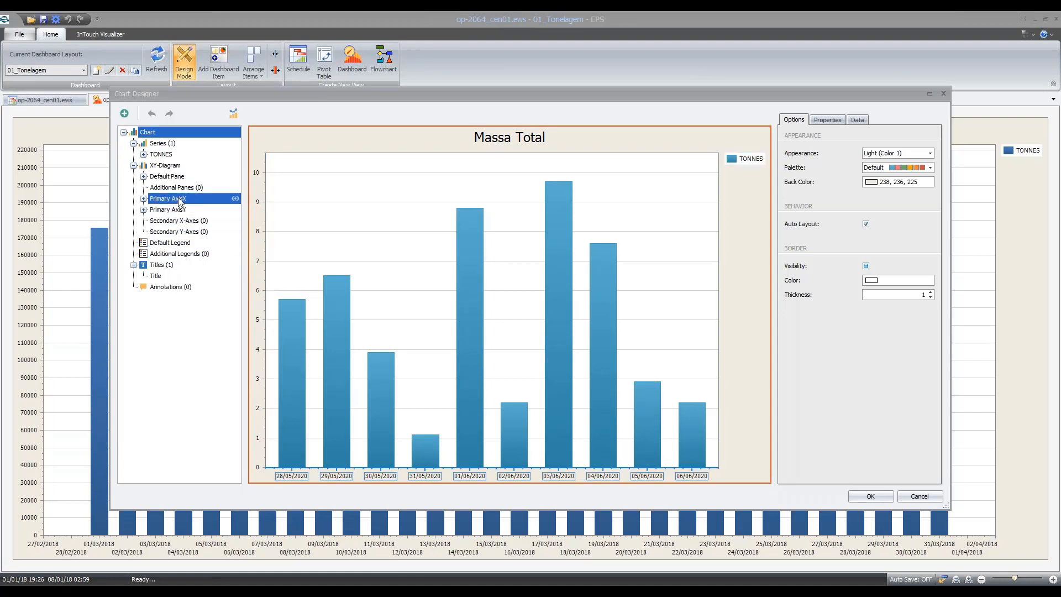
click(259, 206)
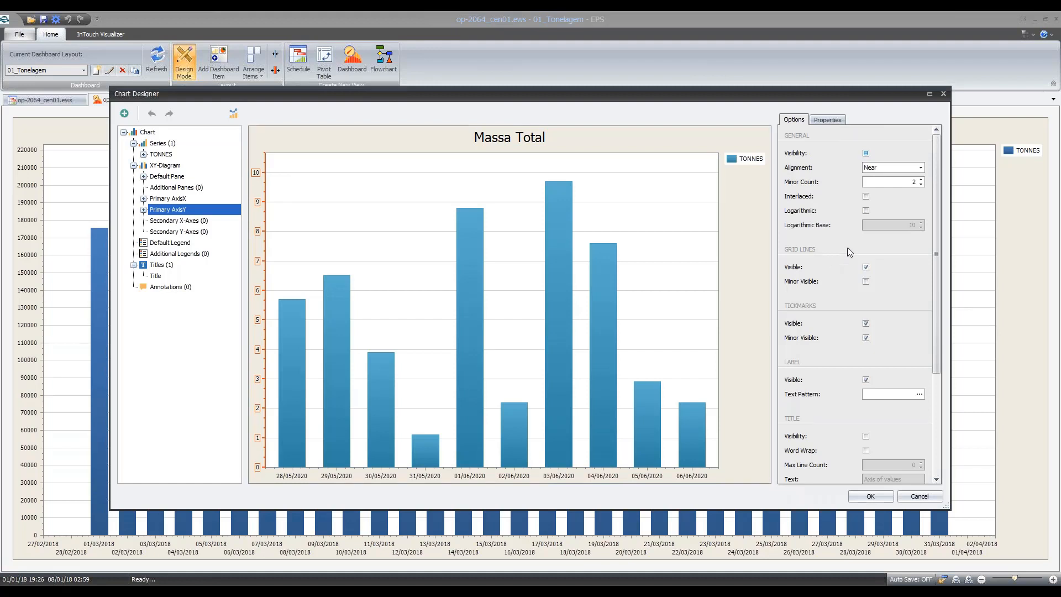
scroll(888, 294, down, 3)
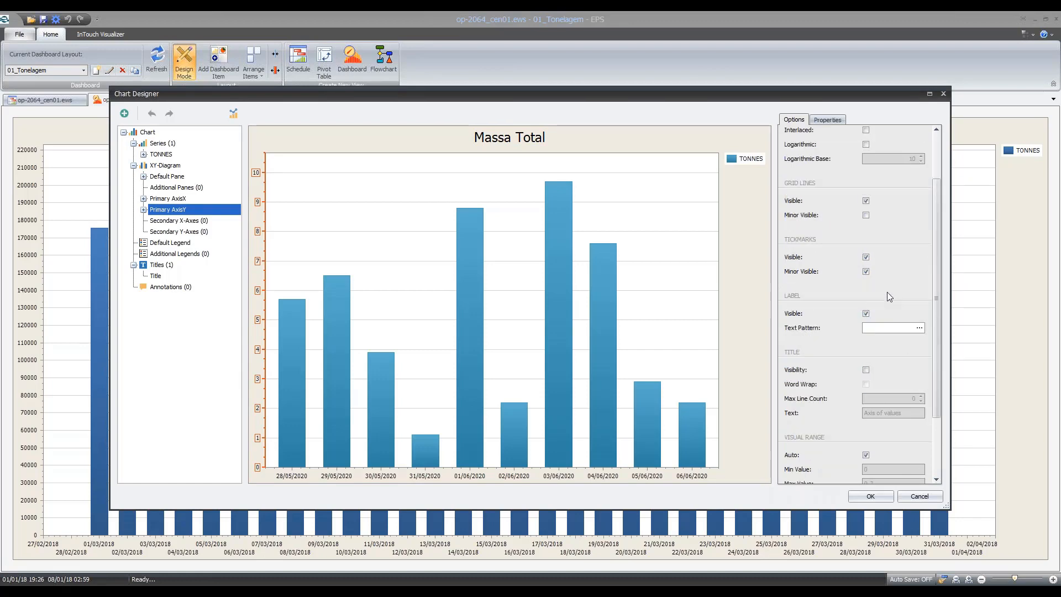
scroll(886, 299, down, 1)
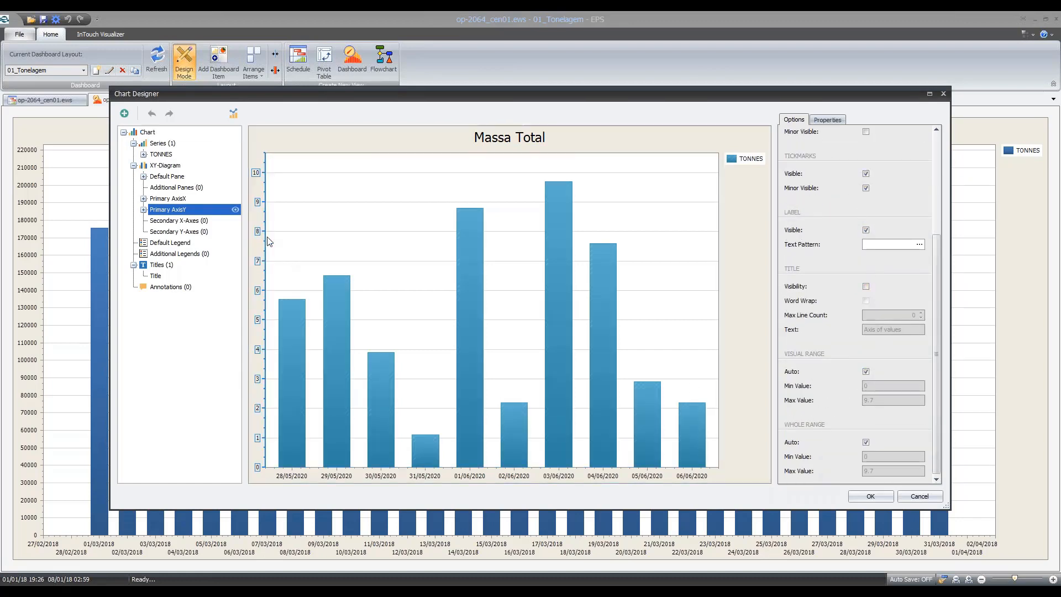
click(865, 286)
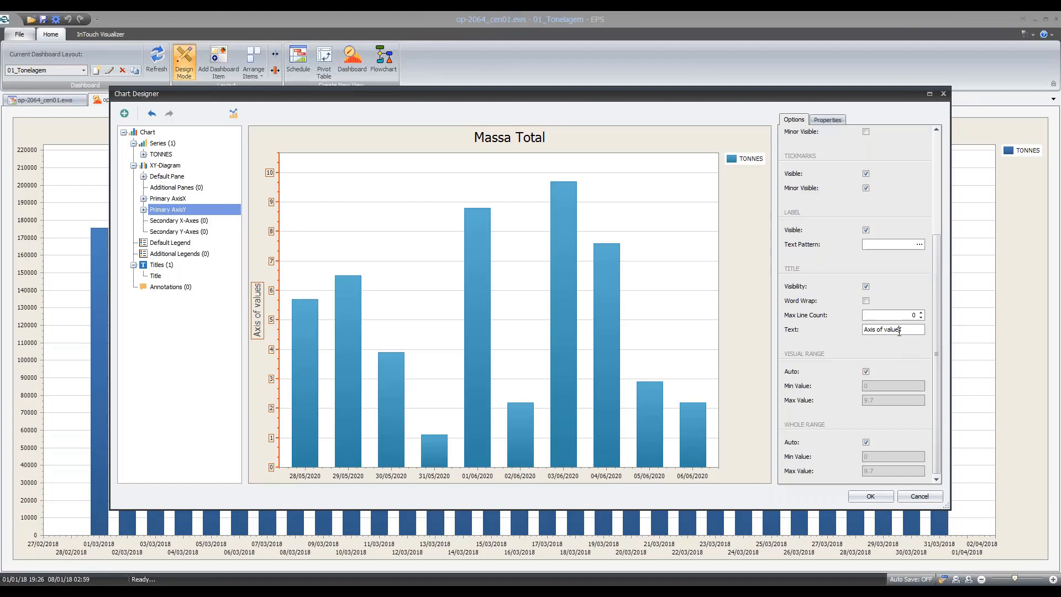
drag(909, 329, 853, 330)
text(M)
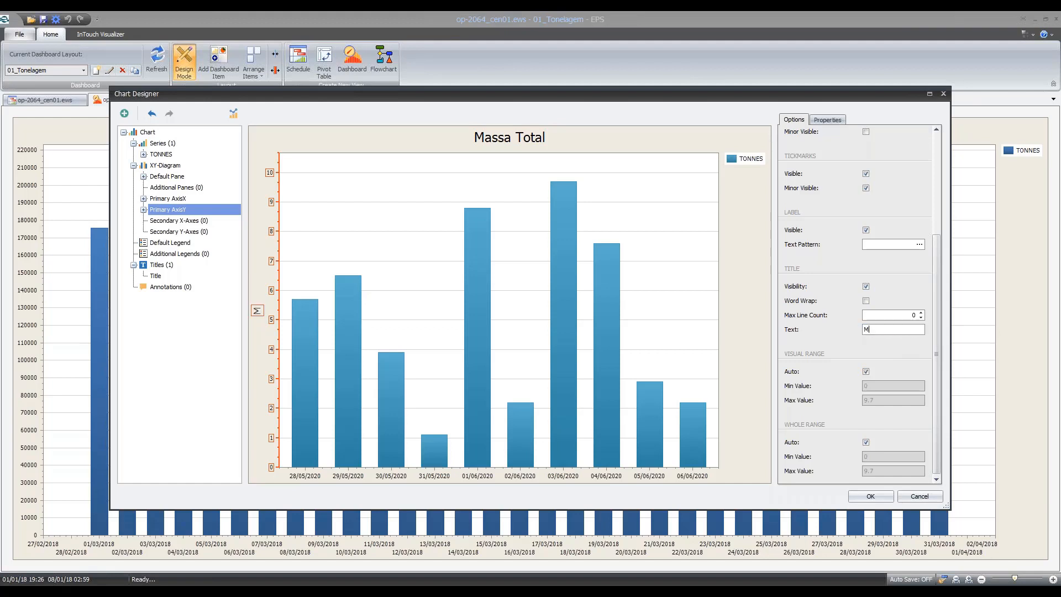
text(assa (t))
Step: Make the primary X axis title visible with the text "Dias" and apply the chart changes
click(658, 477)
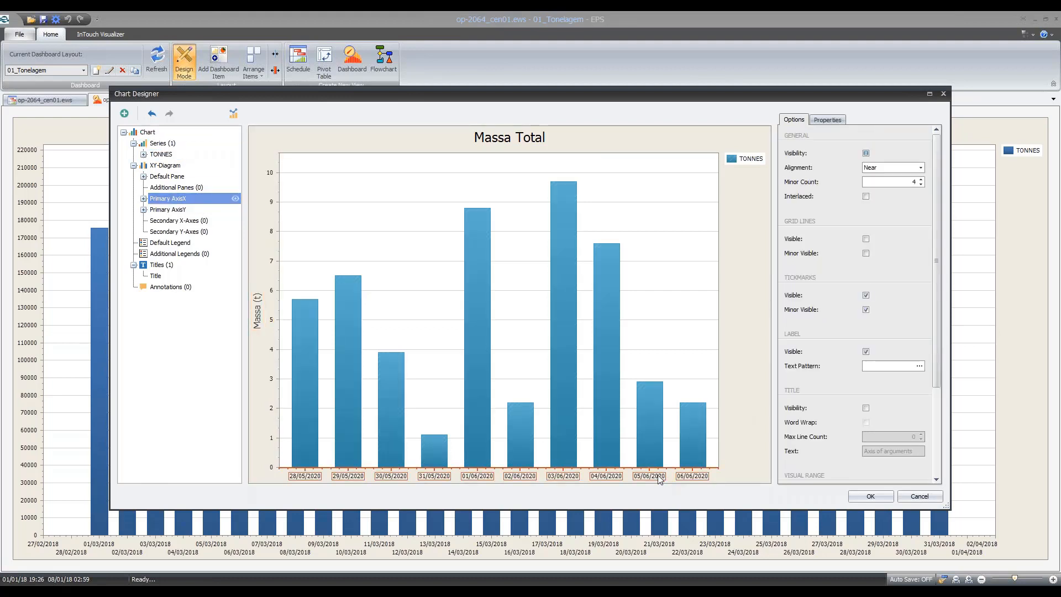
scroll(819, 315, down, 3)
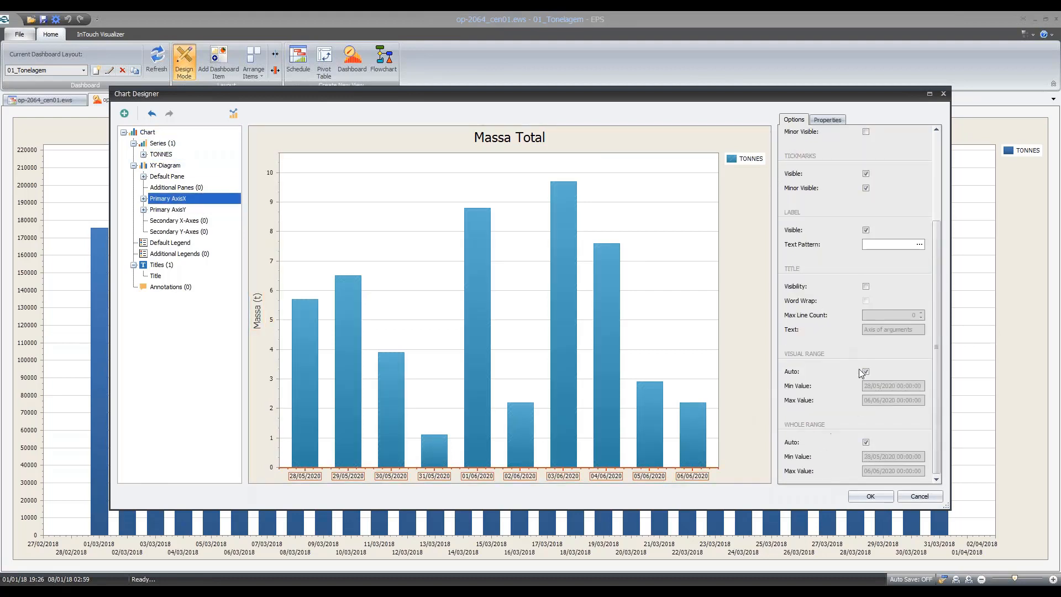
click(866, 286)
click(864, 330)
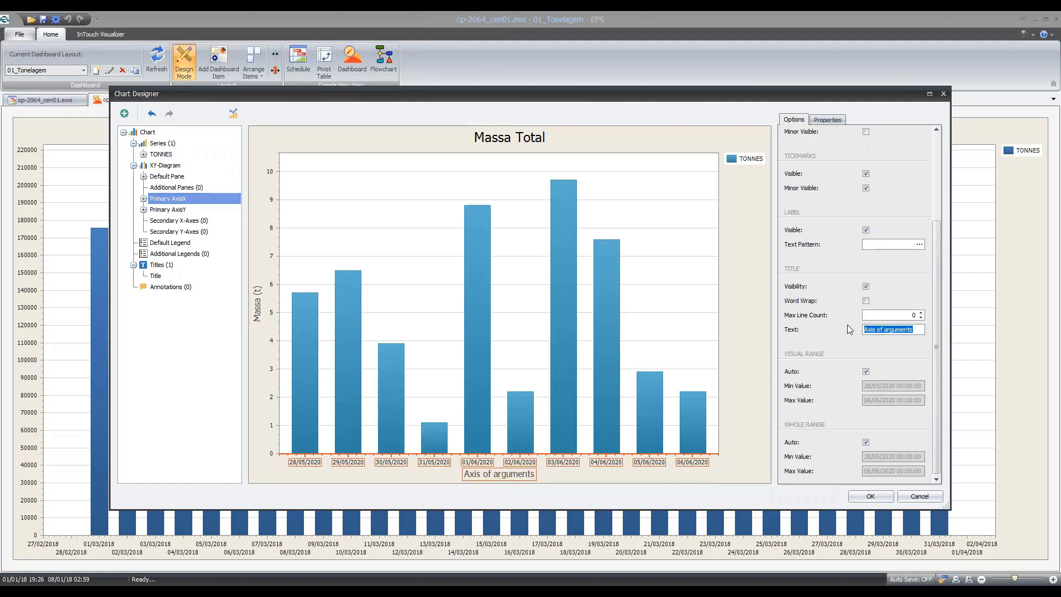
text(Dias)
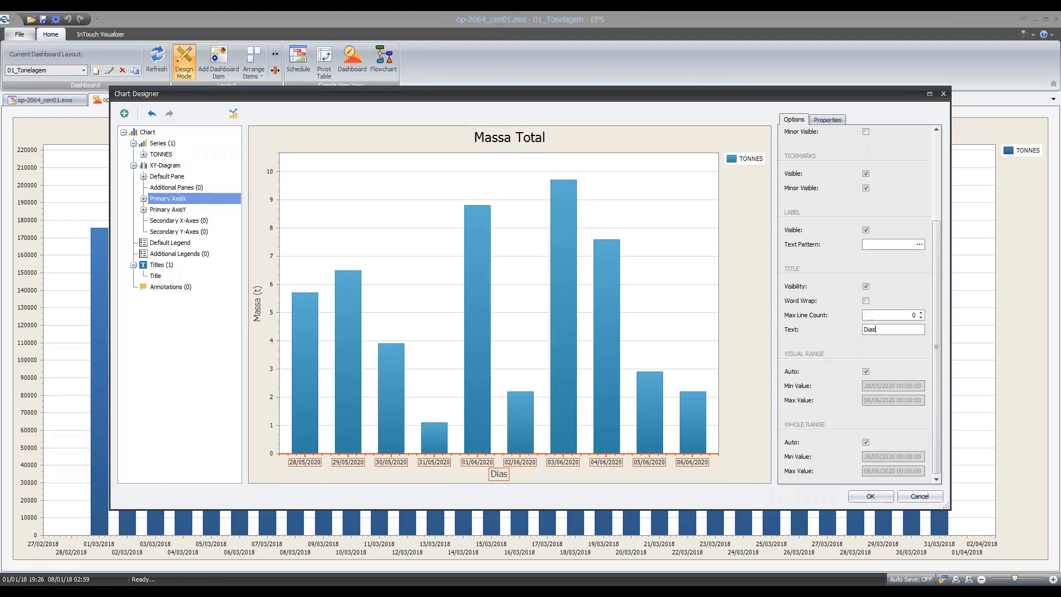
click(854, 320)
click(861, 492)
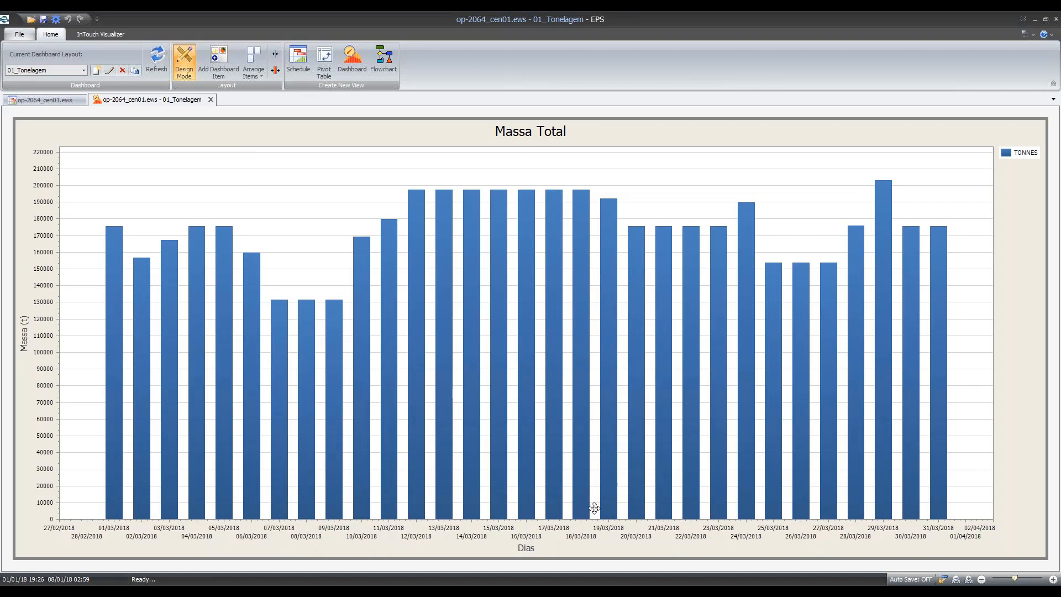
Step: Open the Massa Total chart in the Chart Designer, select the primary X axis and inspect its date-time scale options
right_click(656, 136)
click(705, 154)
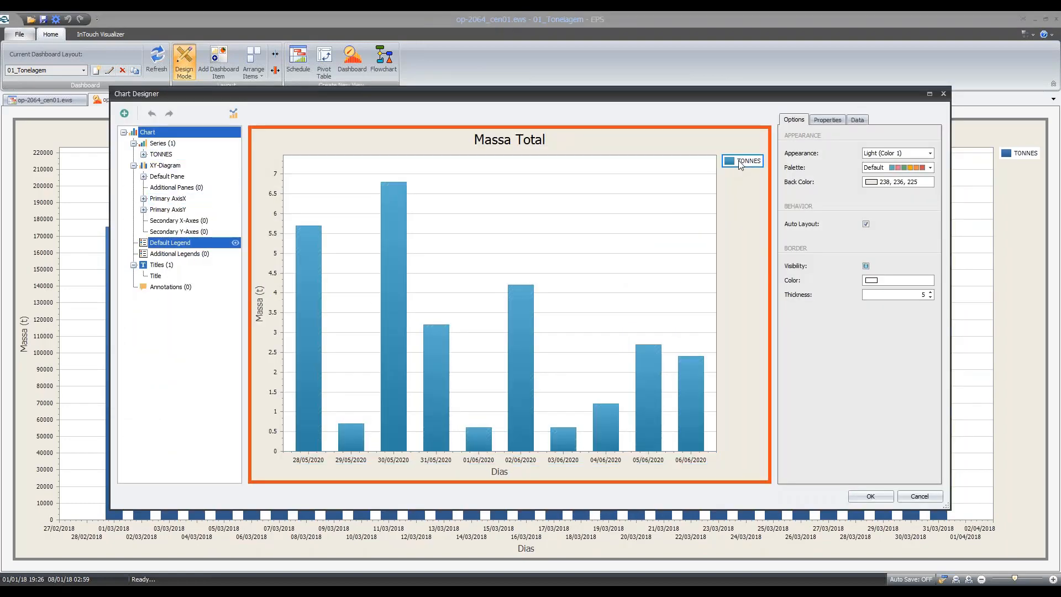
click(579, 459)
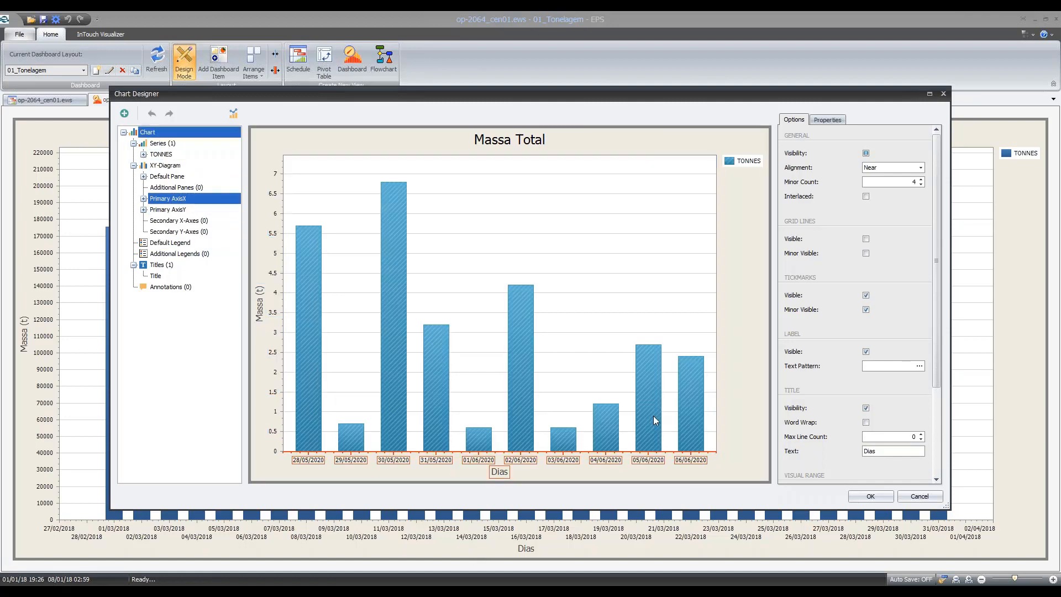
click(825, 120)
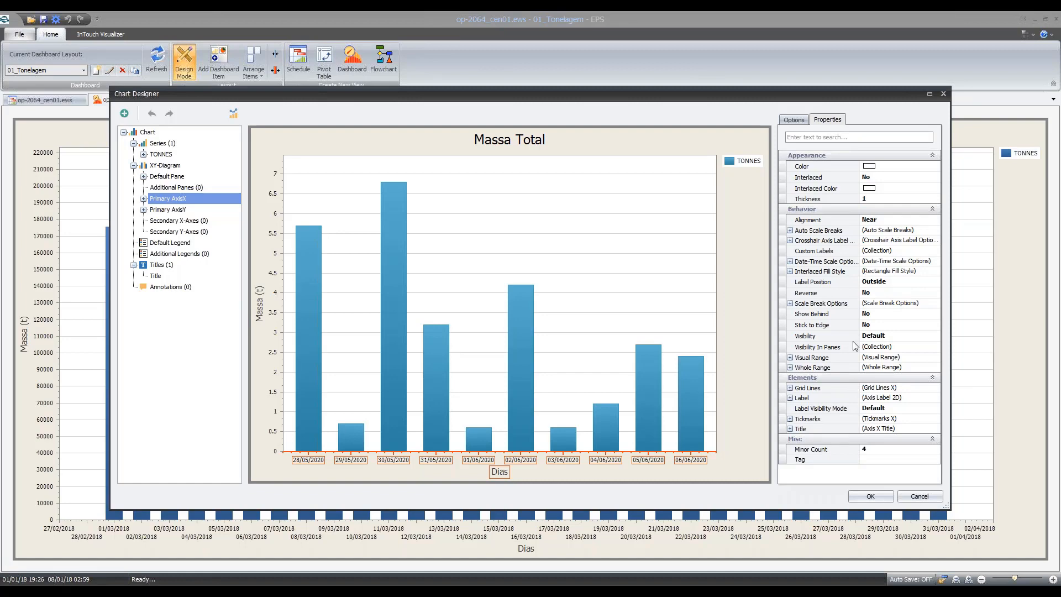
click(790, 261)
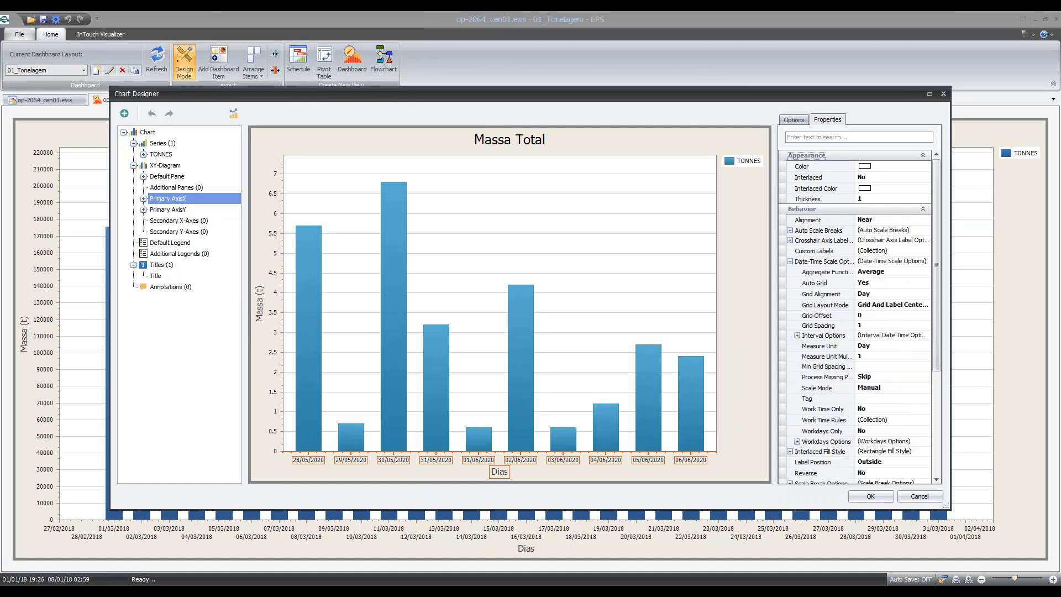
click(791, 261)
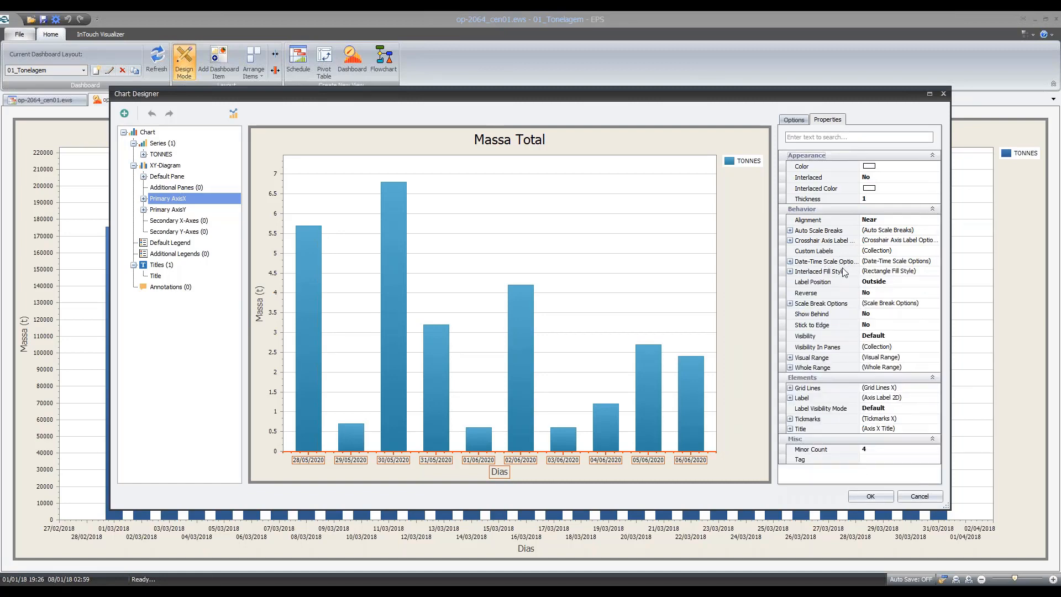
Step: Set Auto Grid to No in the primary X axis's date-time scale options
click(794, 119)
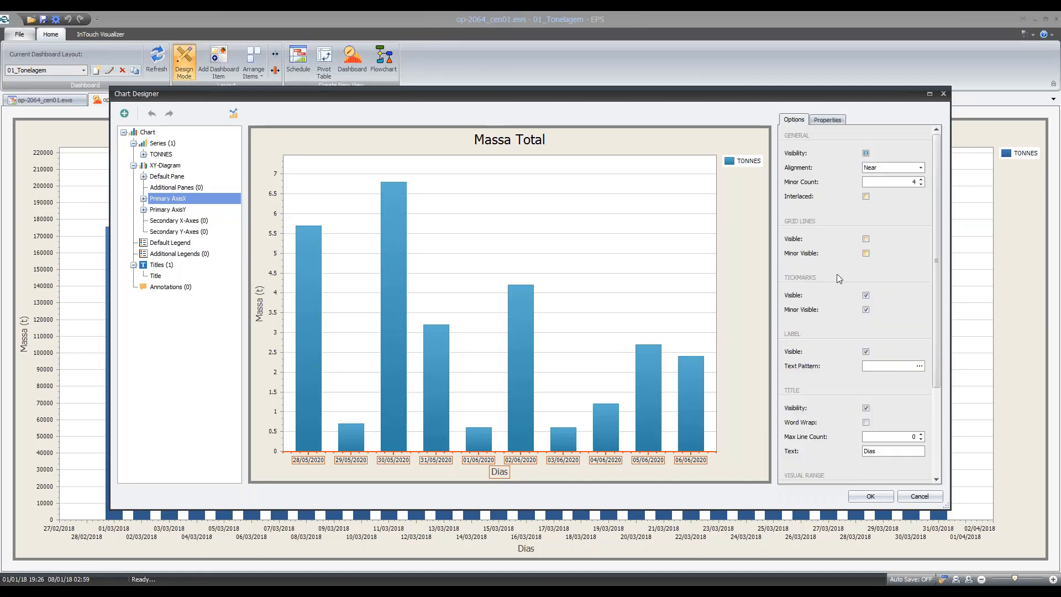
click(865, 238)
click(830, 121)
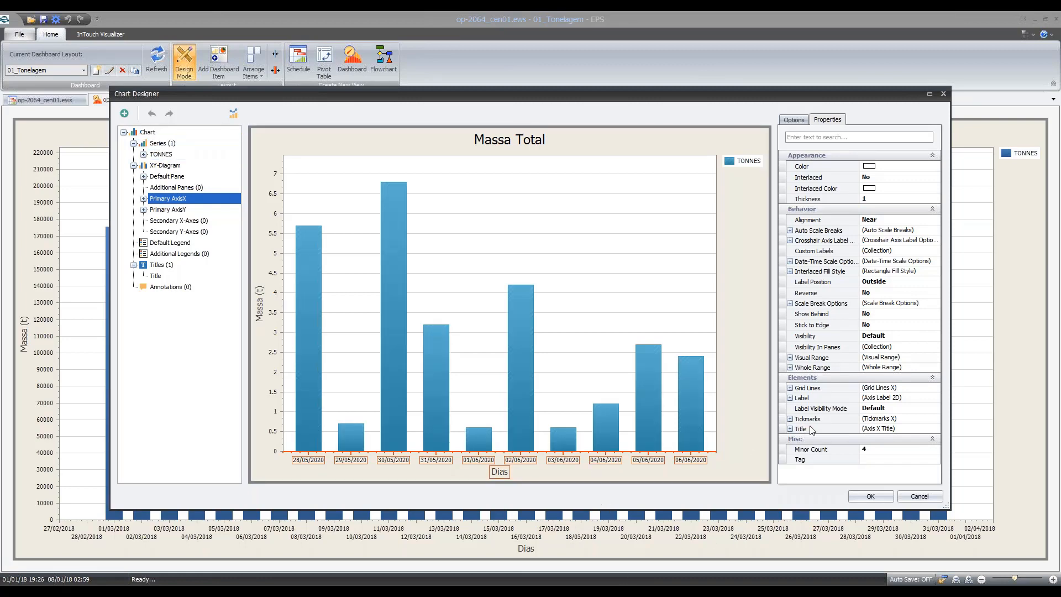
click(790, 260)
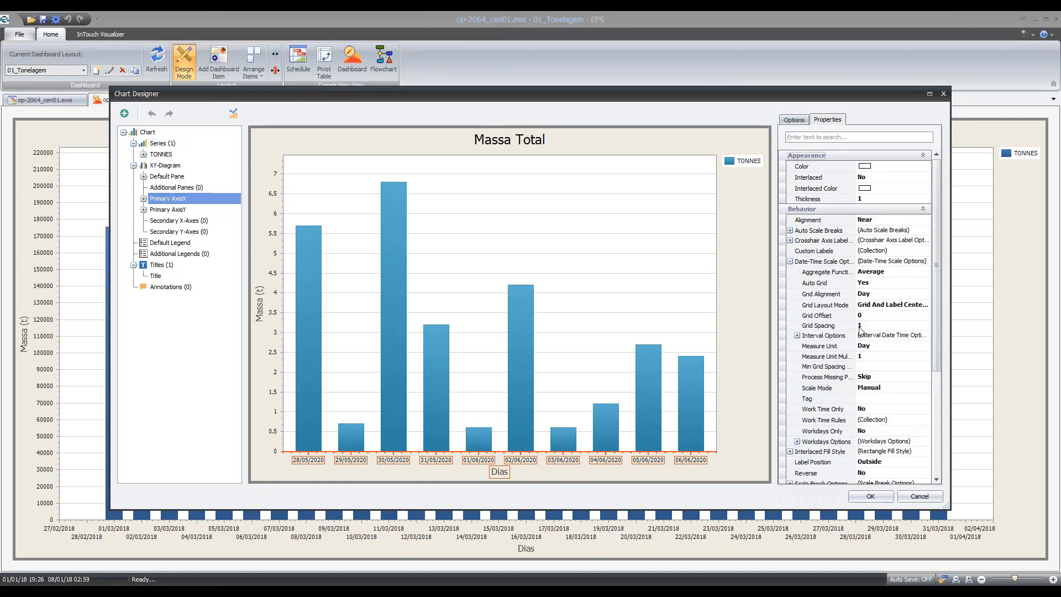
click(900, 291)
click(905, 284)
double_click(919, 283)
click(927, 283)
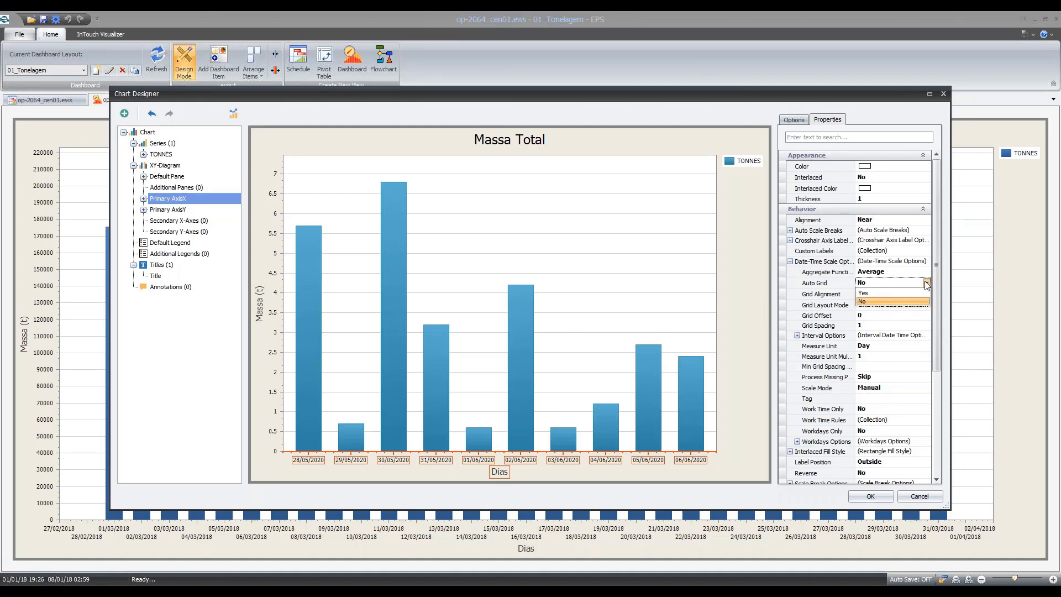
click(904, 303)
Step: Set the primary X axis label angle to 315 and apply the chart changes
scroll(886, 335, down, 5)
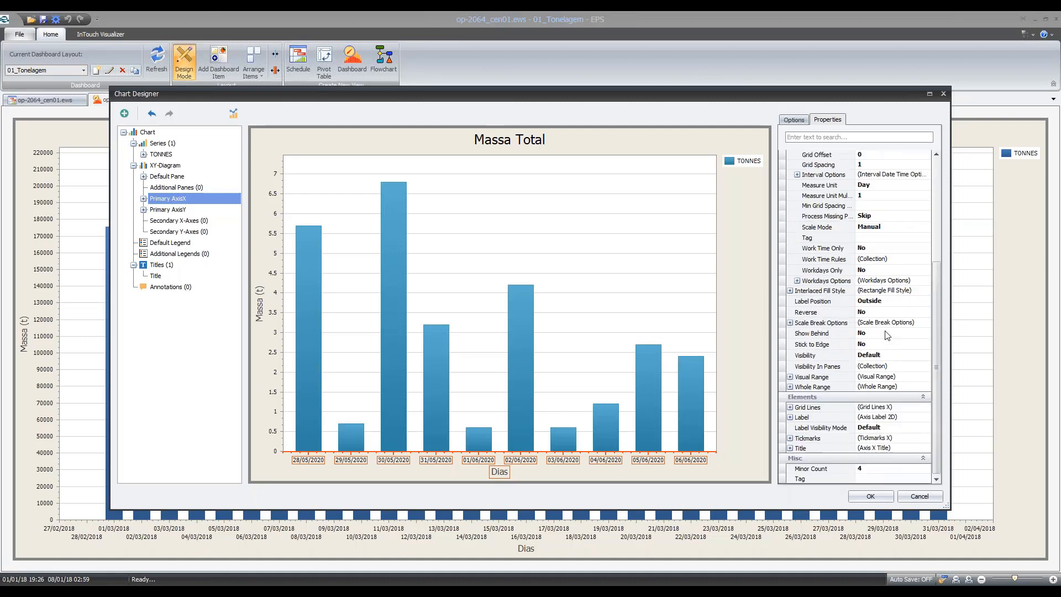
click(790, 417)
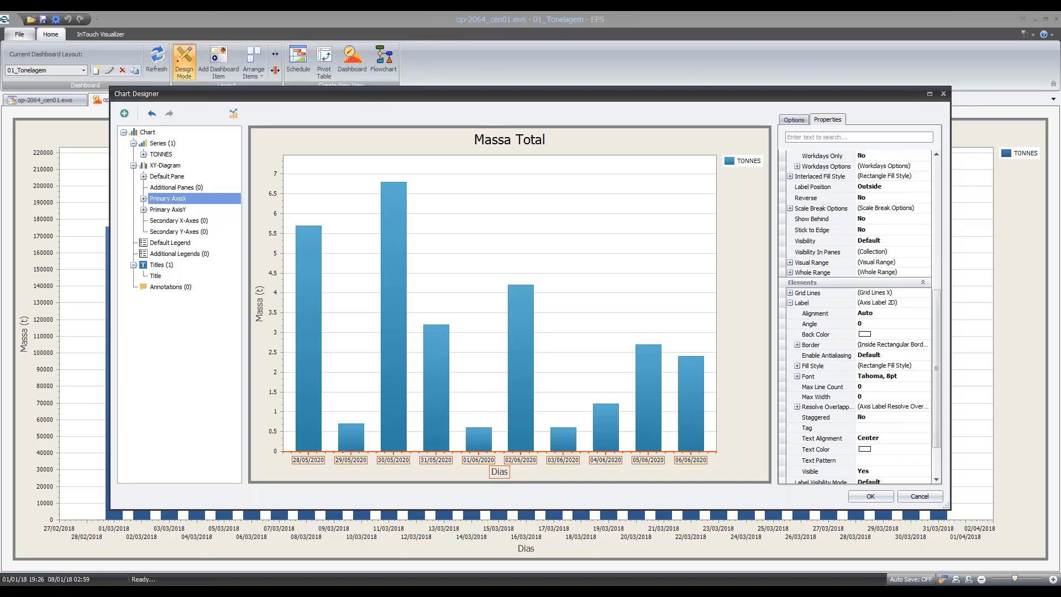
click(871, 324)
click(744, 420)
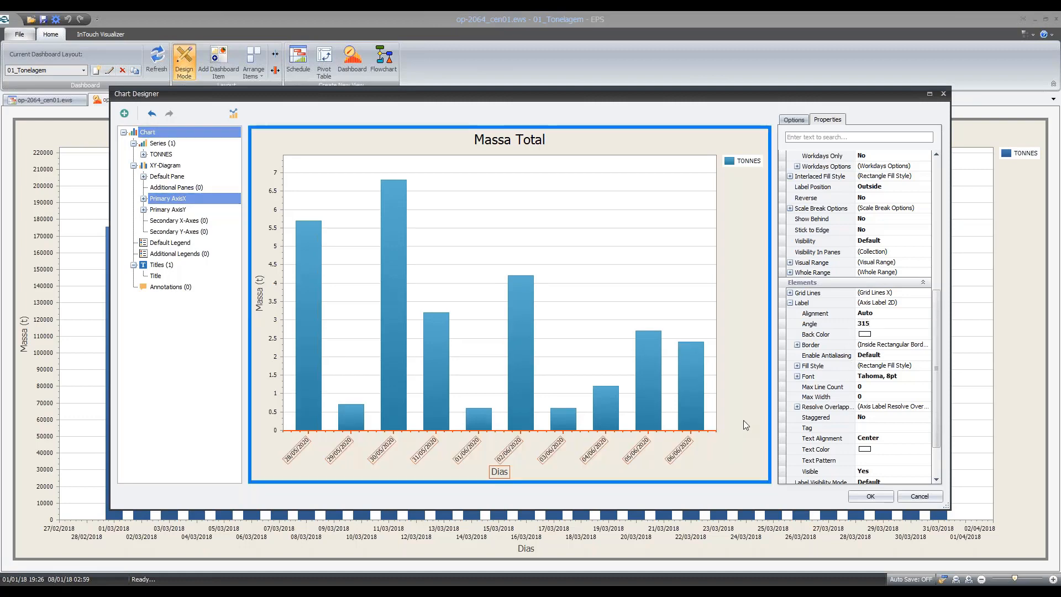
click(860, 495)
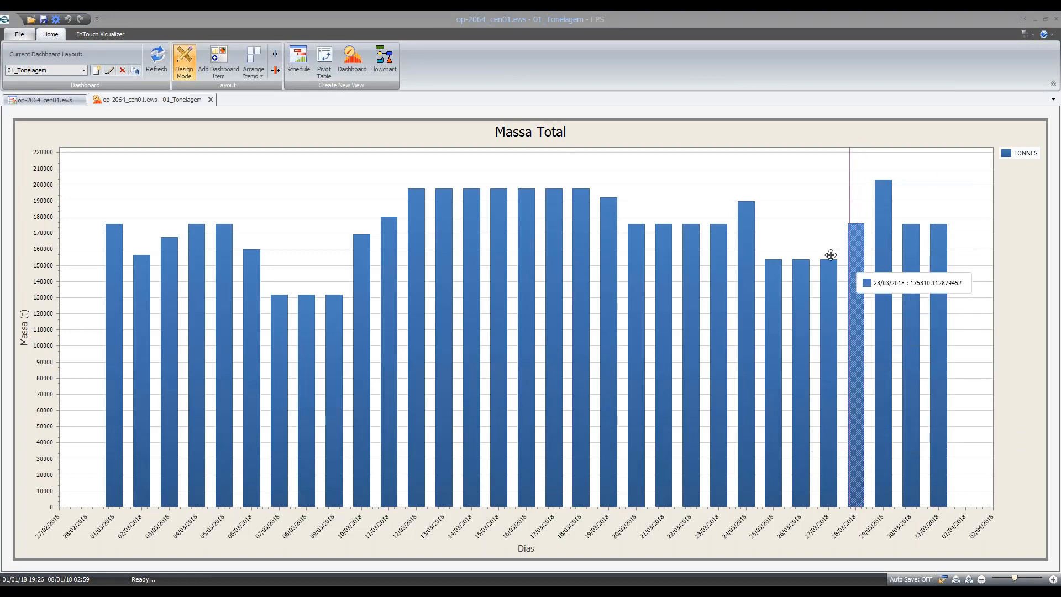
Step: In the Chart Designer, rename the TONNES series to "Massa Total" and apply the change
right_click(812, 193)
click(841, 213)
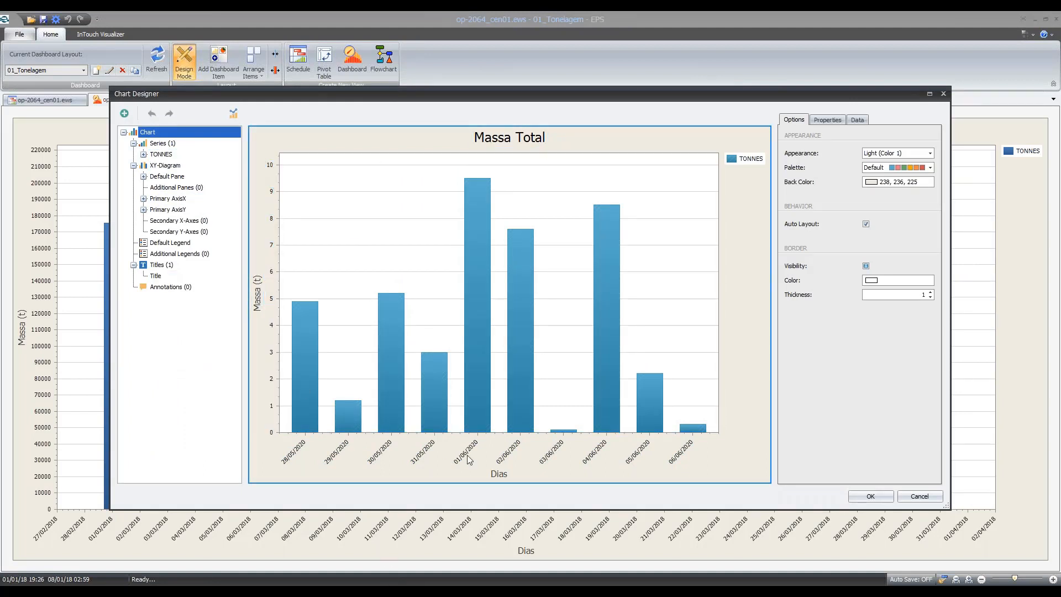
click(505, 138)
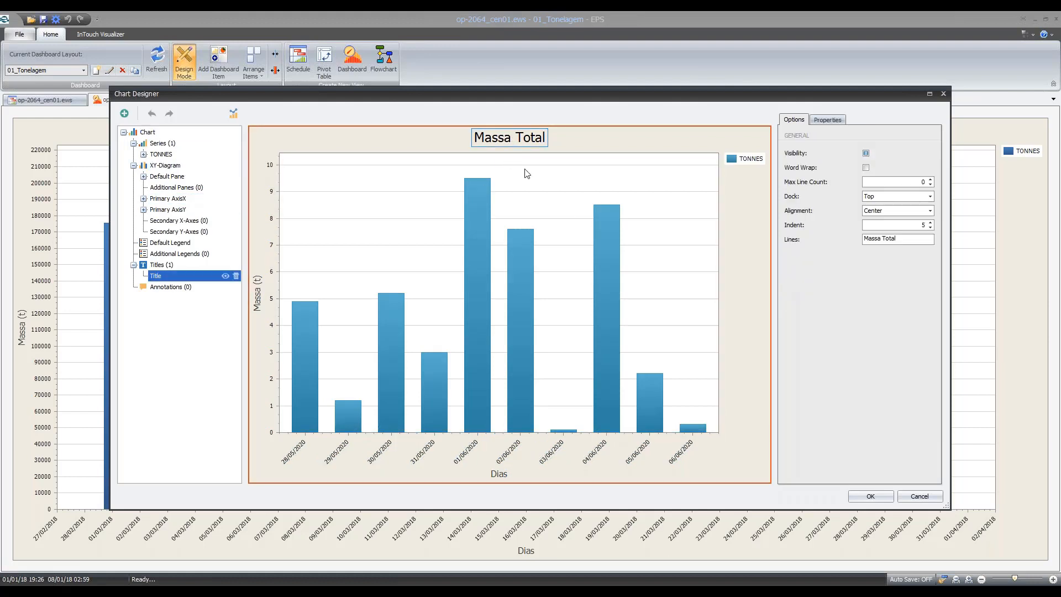
click(903, 241)
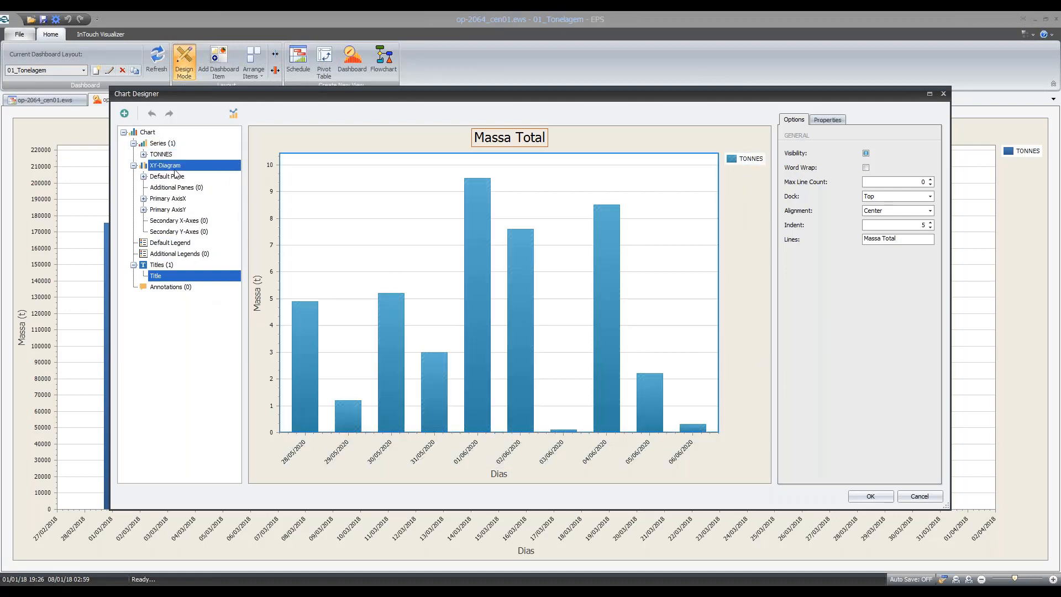
click(731, 160)
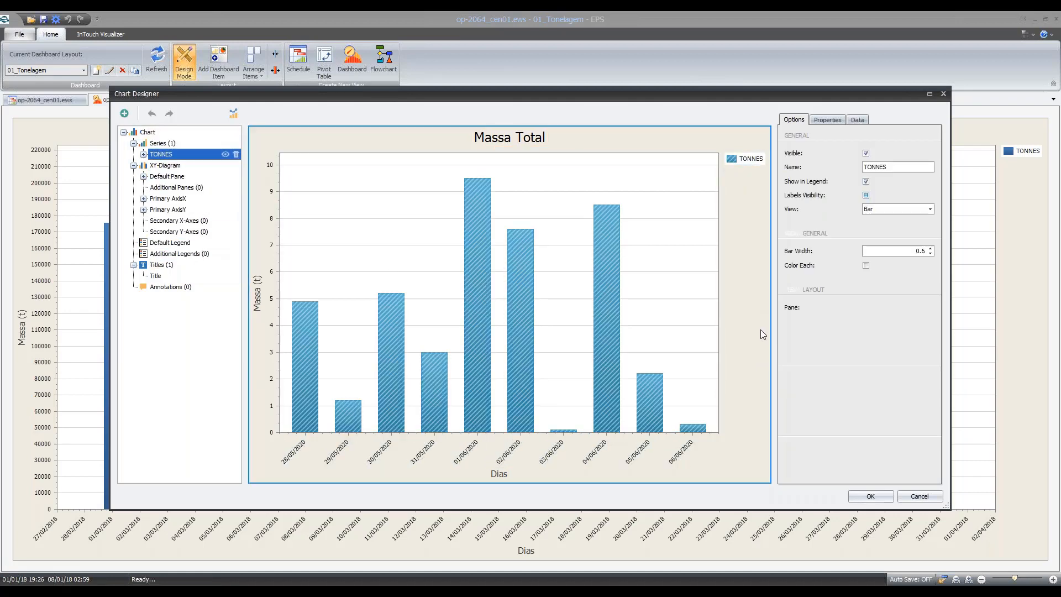
double_click(907, 166)
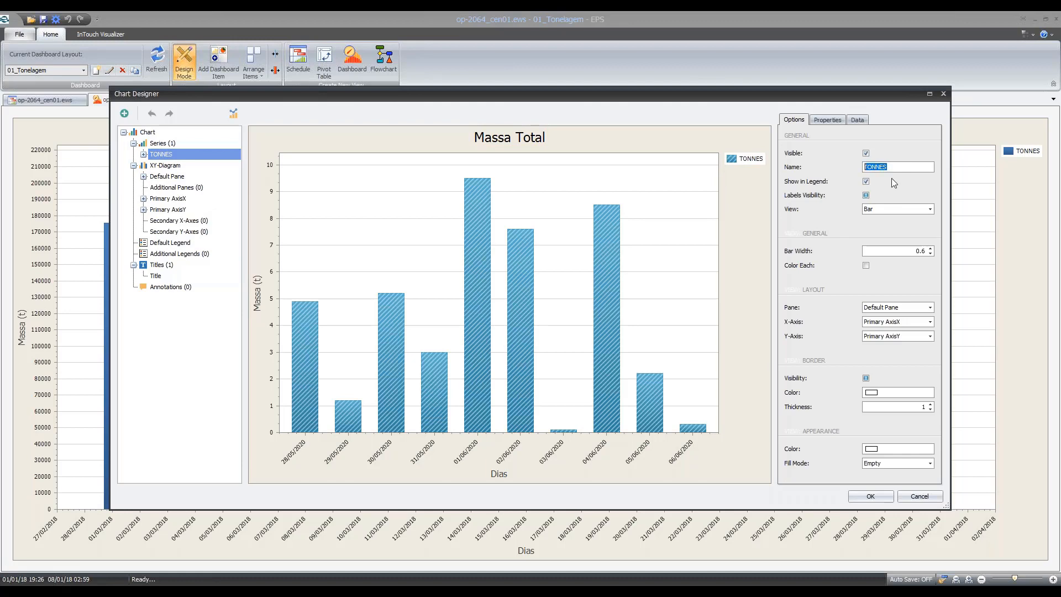
text(Massa )
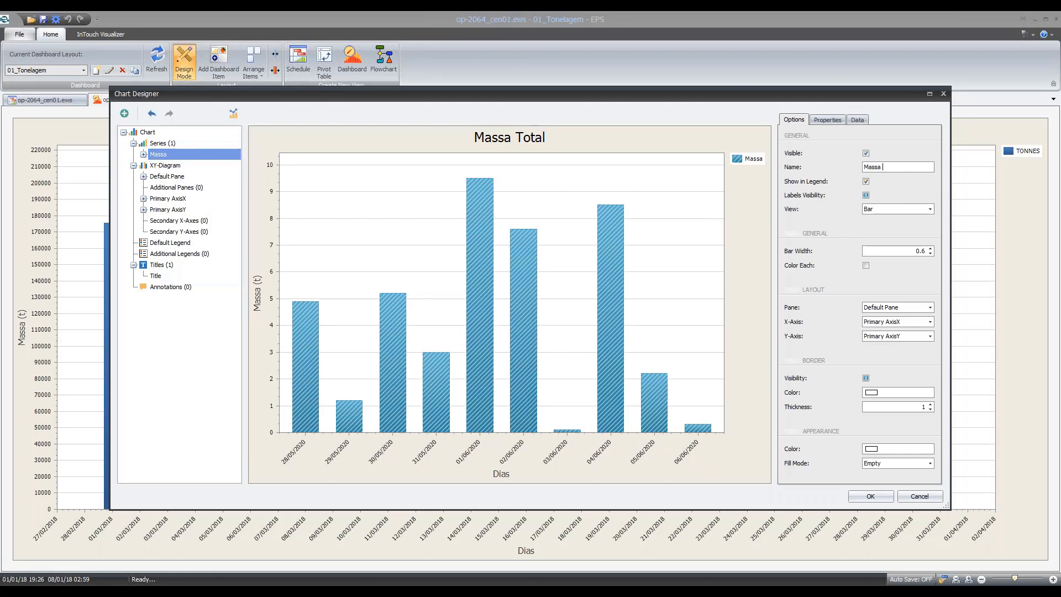
text(Total)
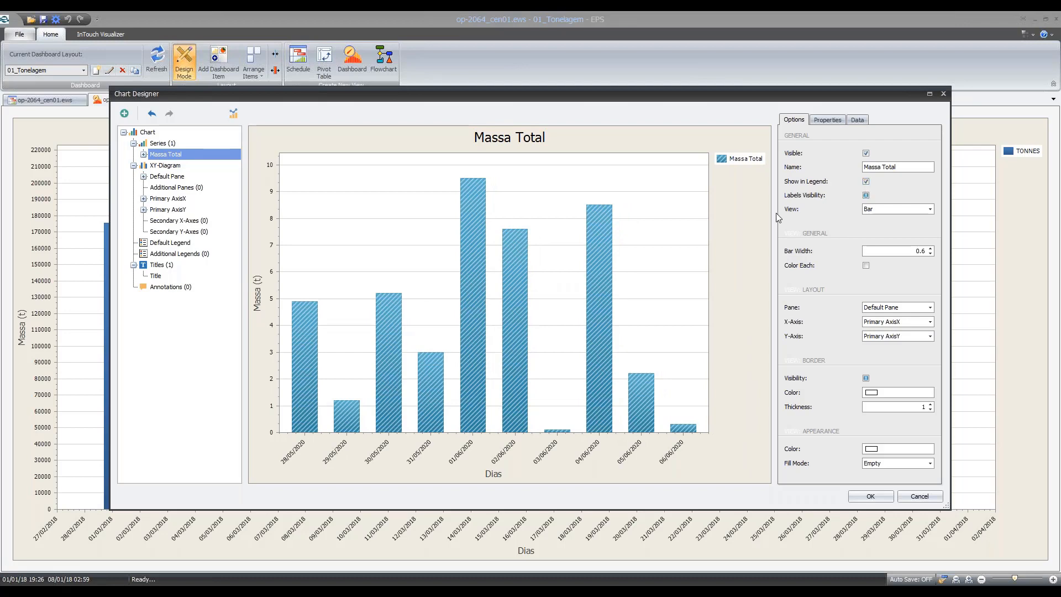
click(746, 223)
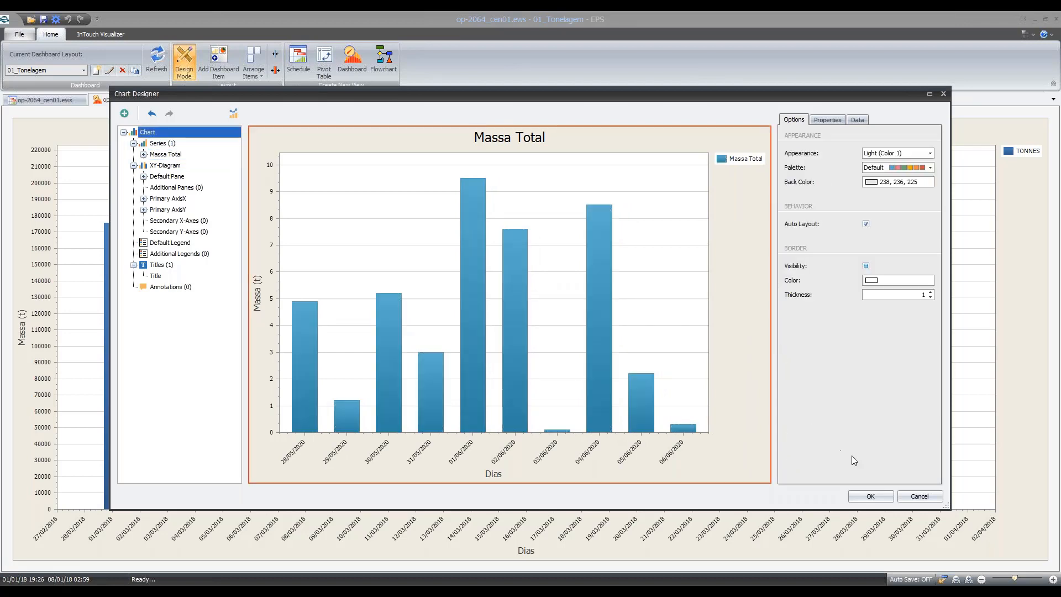
click(870, 496)
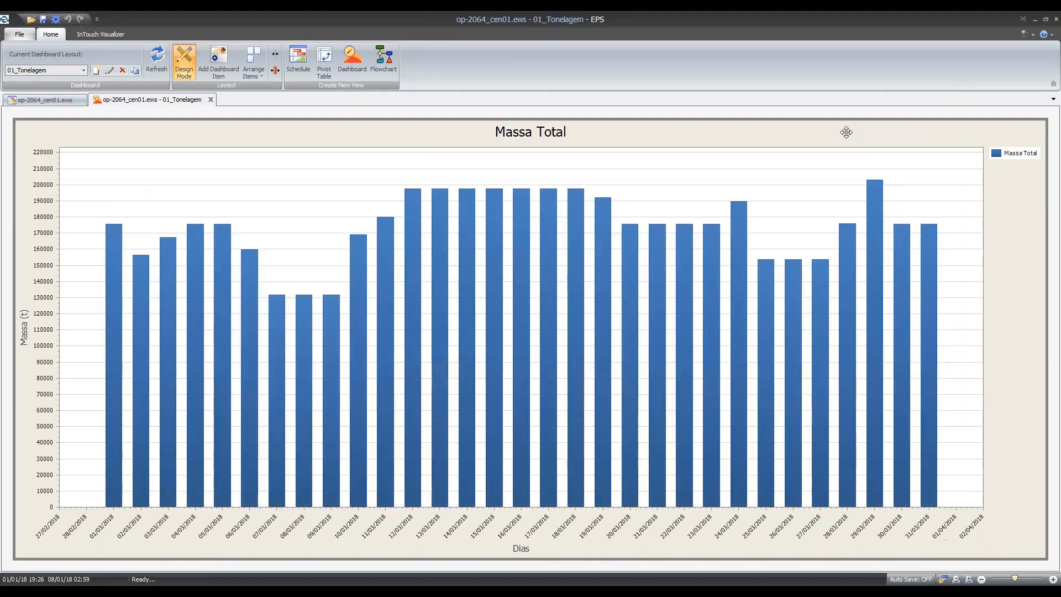
Step: Turn on the Rotated option for the XY-Diagram in the Chart Designer and apply it to the Massa Total chart
right_click(874, 144)
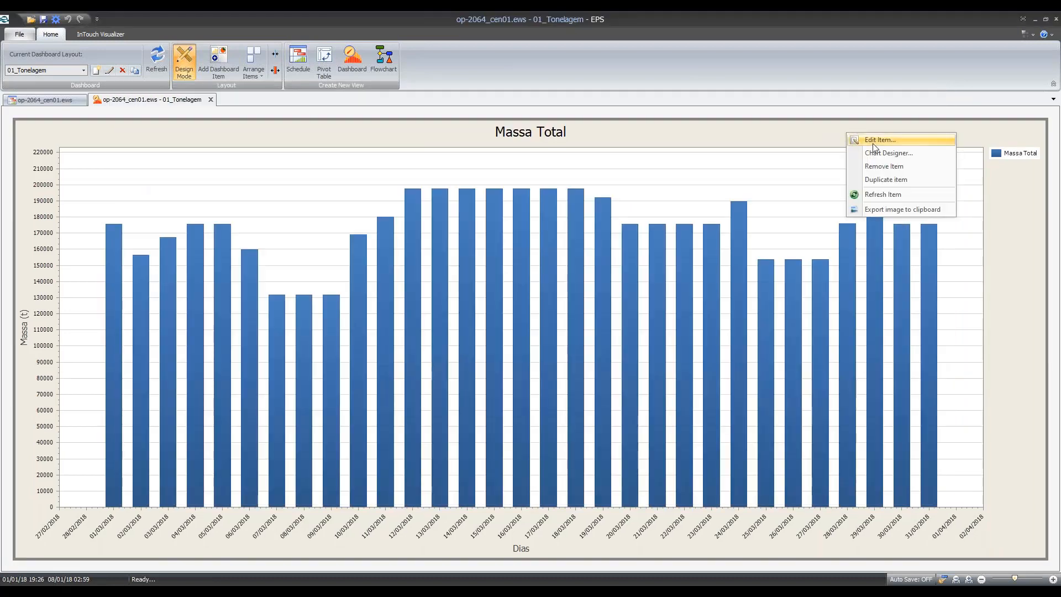
click(884, 153)
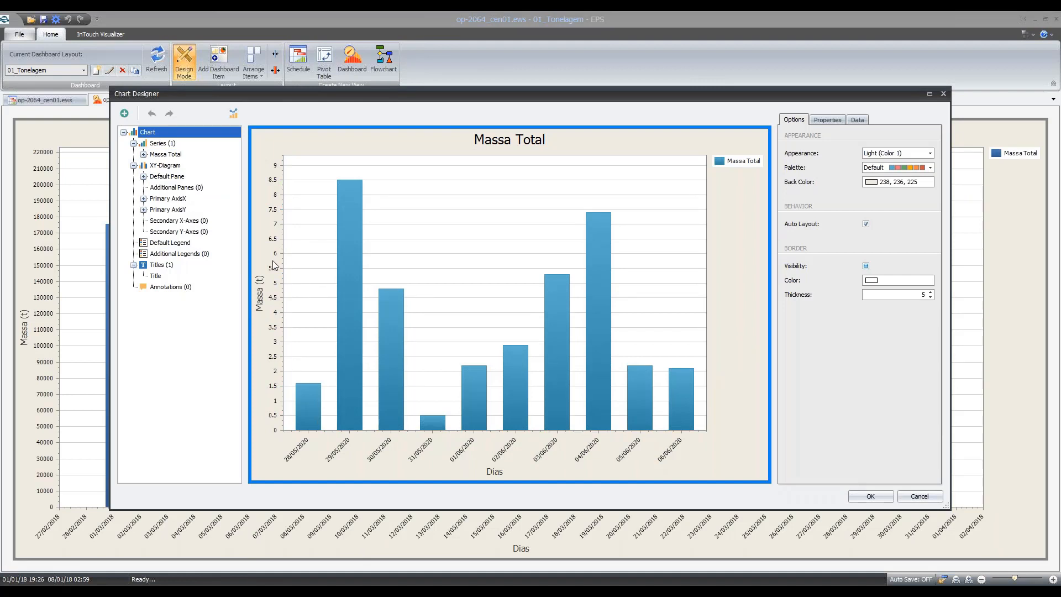
click(488, 201)
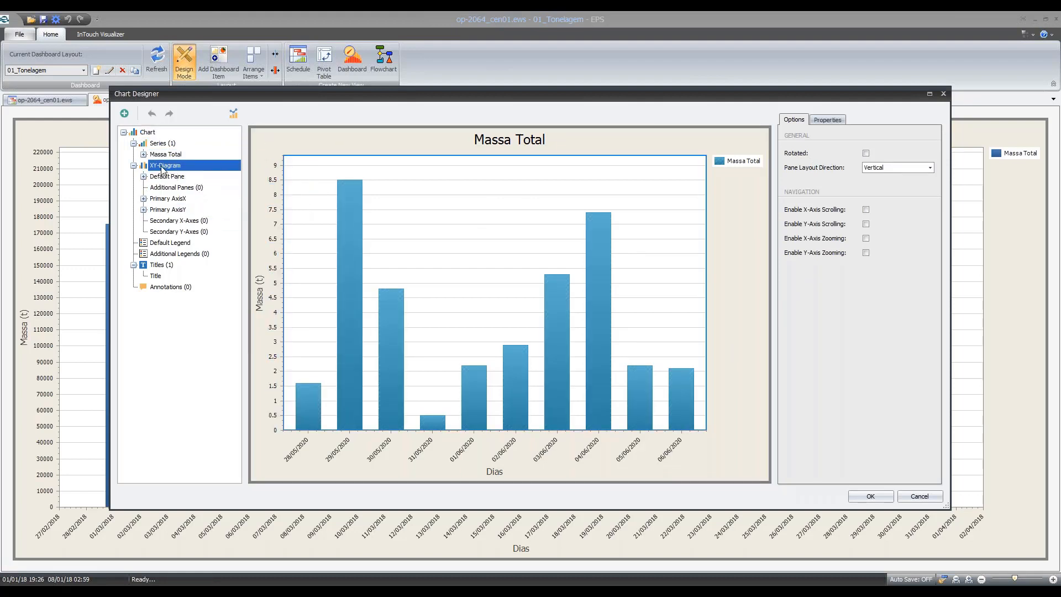
click(865, 153)
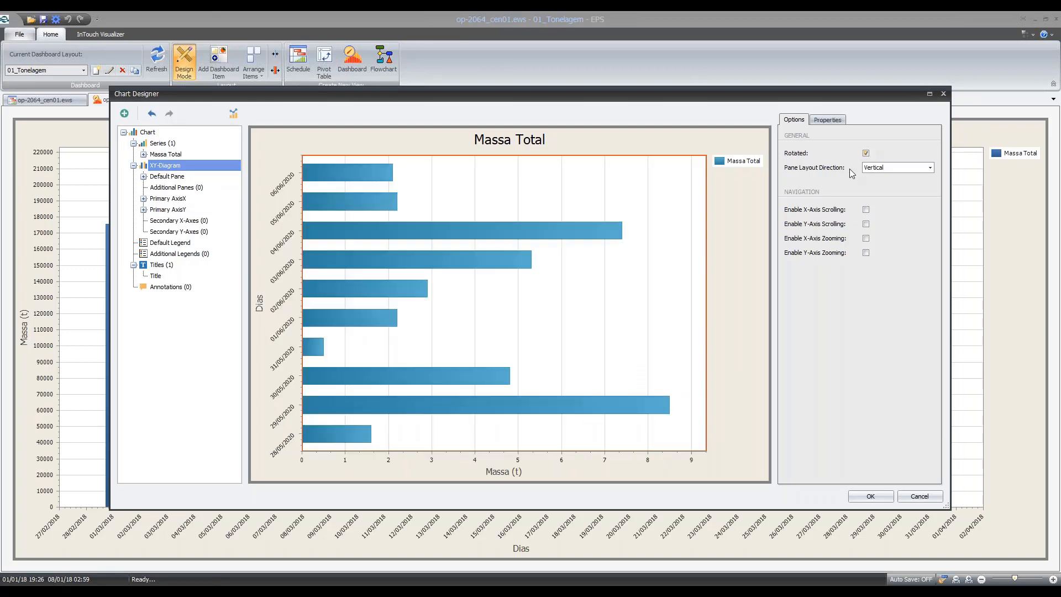
click(870, 496)
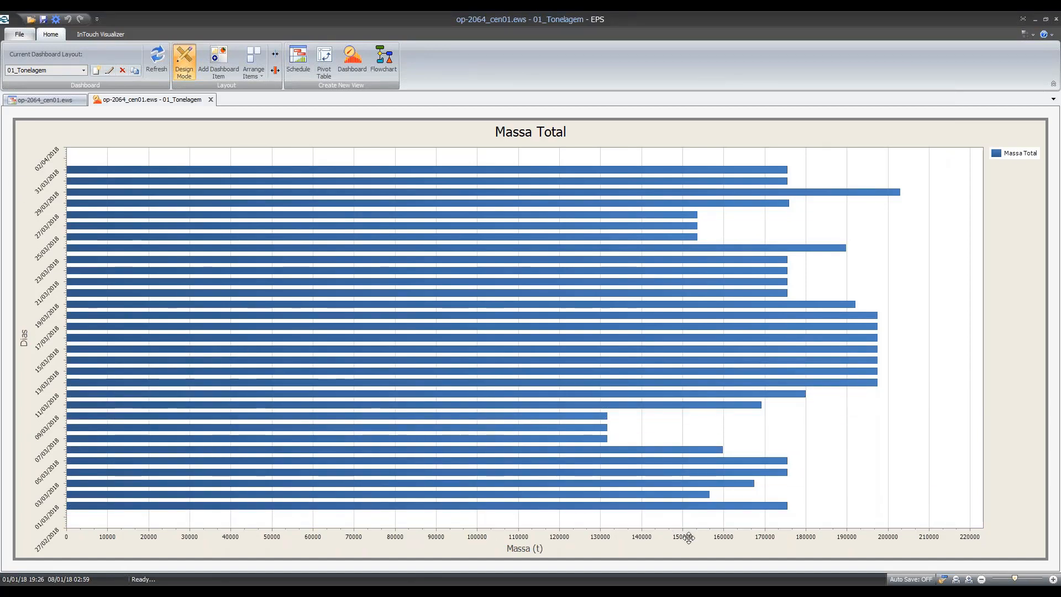
Step: Turn off the XY-Diagram's Rotated option in the Chart Designer and apply the change
right_click(951, 250)
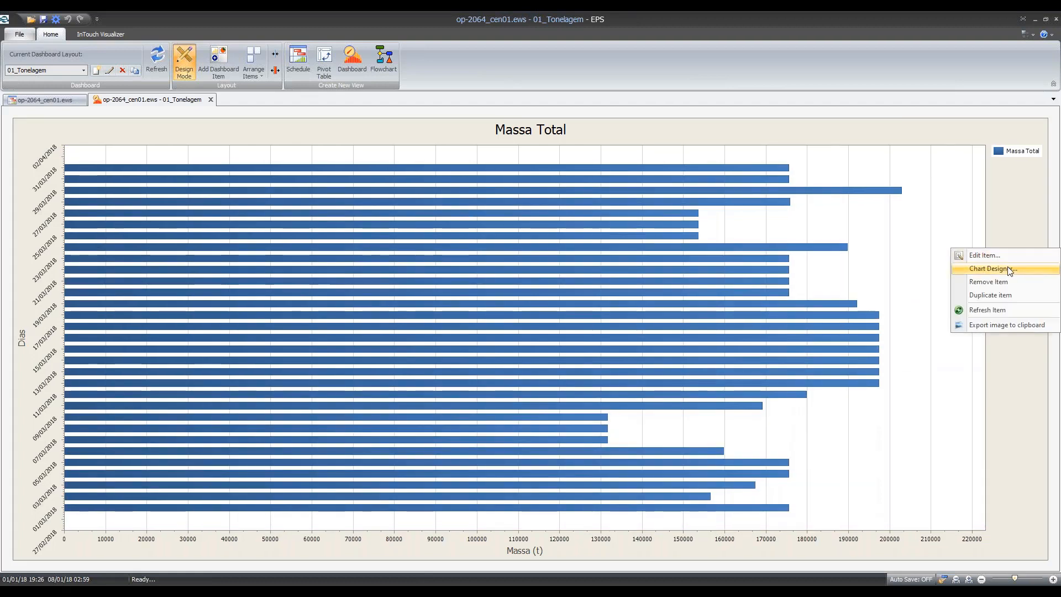
click(1006, 267)
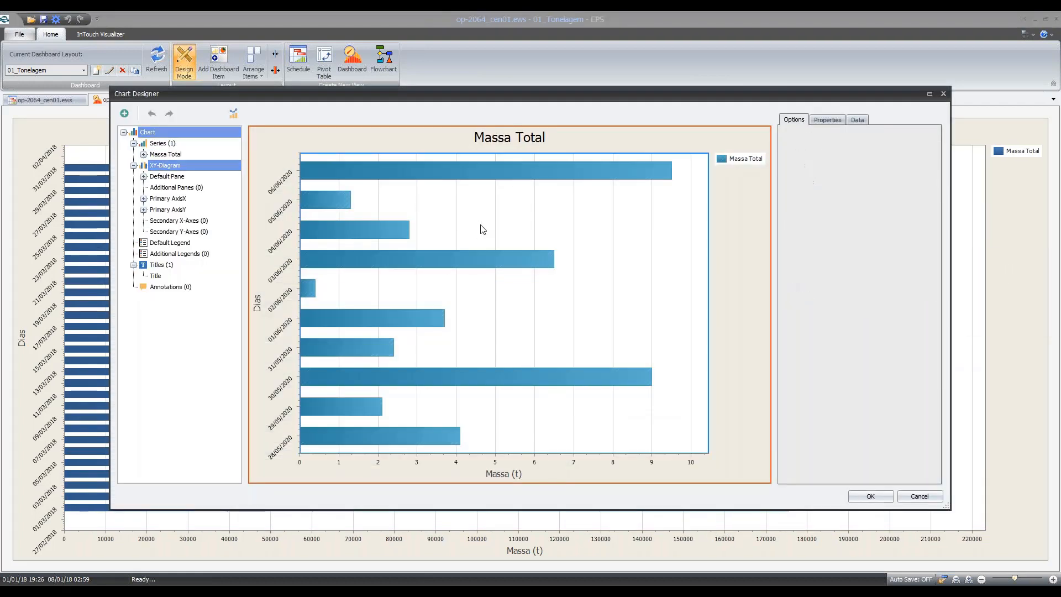
click(866, 154)
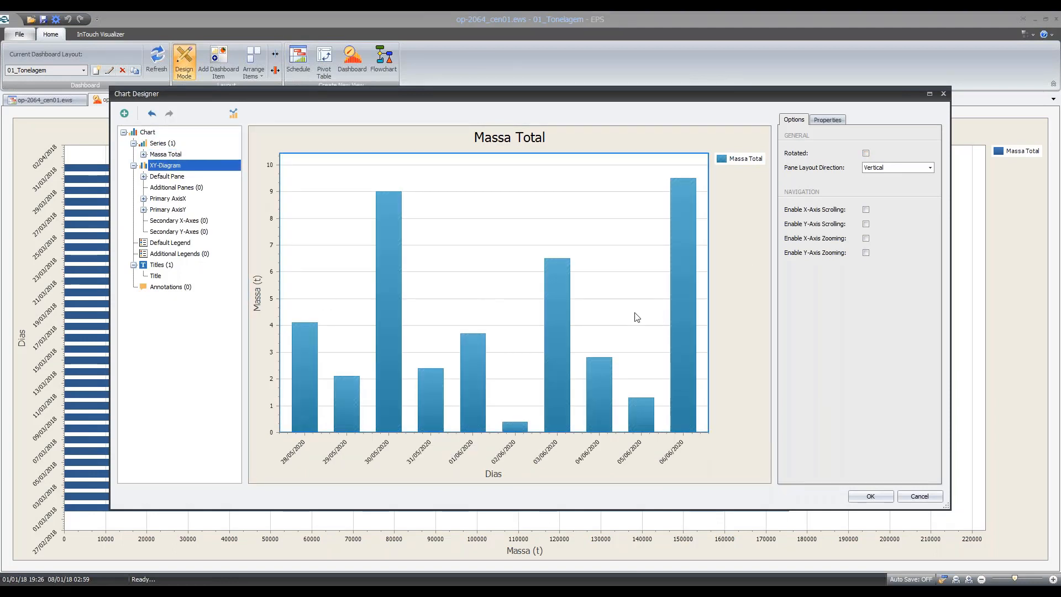
click(870, 496)
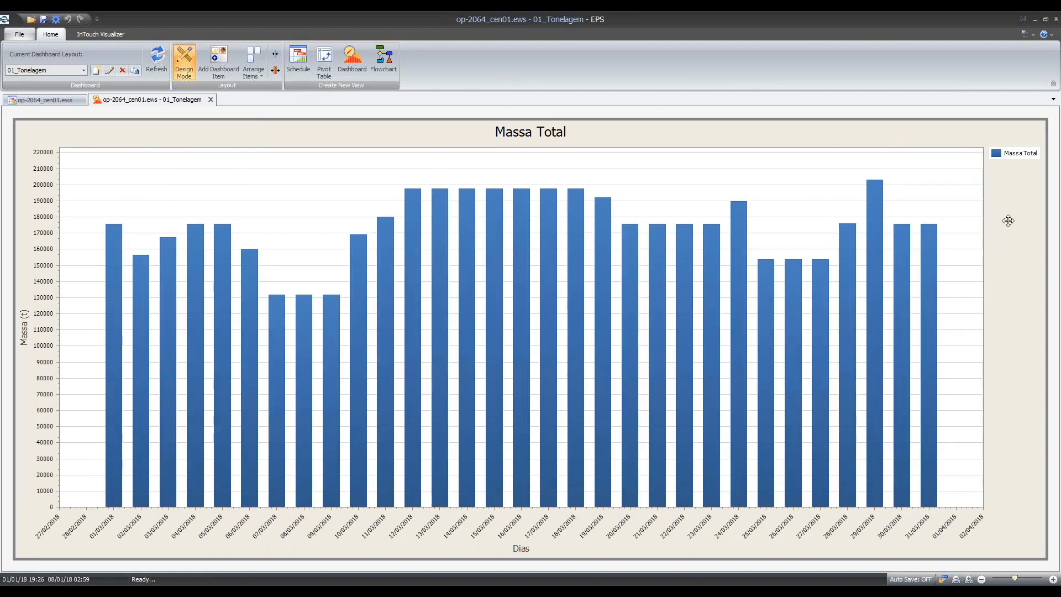
Step: Add REM as a second task data field in the Massa Total chart's datasource and accept the datasource change
right_click(993, 208)
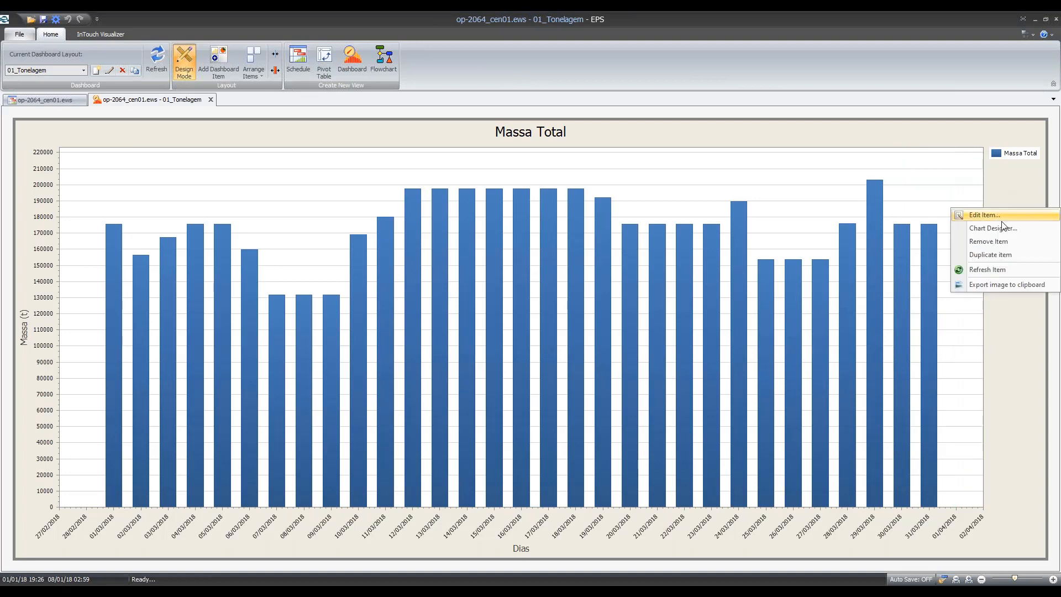
click(996, 216)
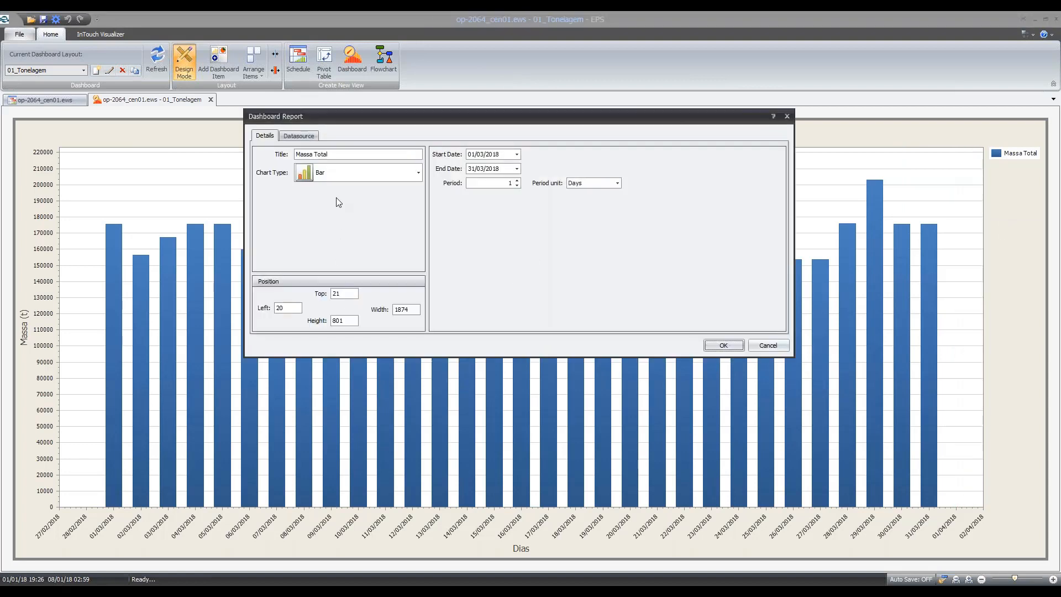
click(303, 141)
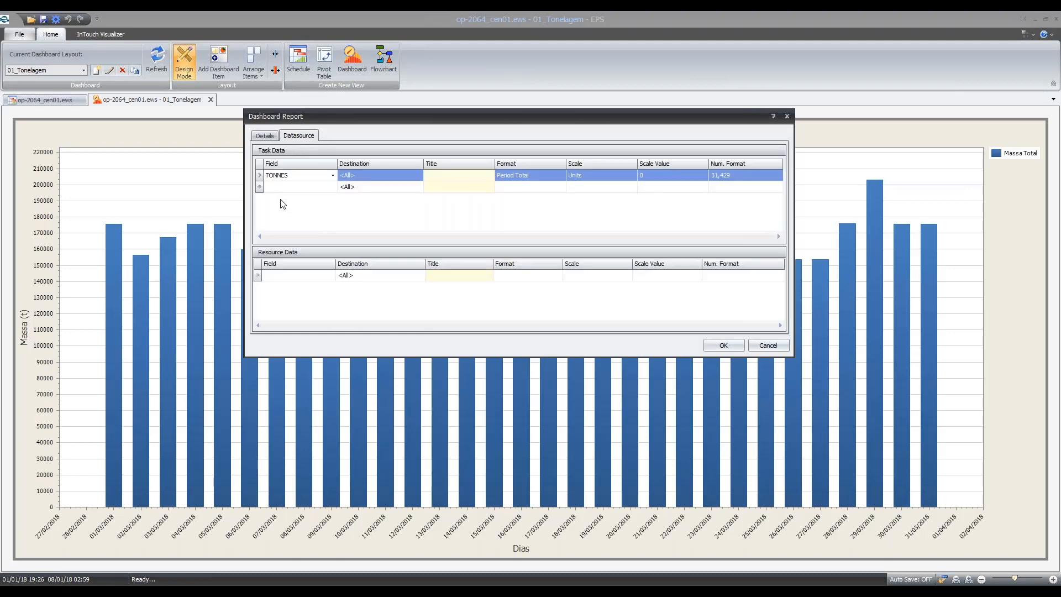
click(287, 186)
text(REM)
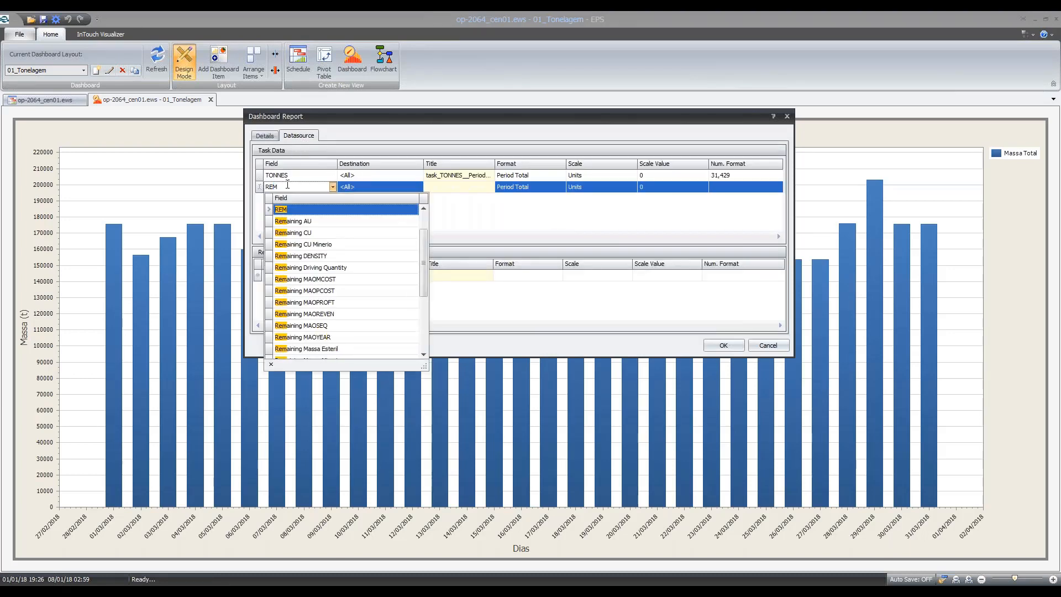
key(Return)
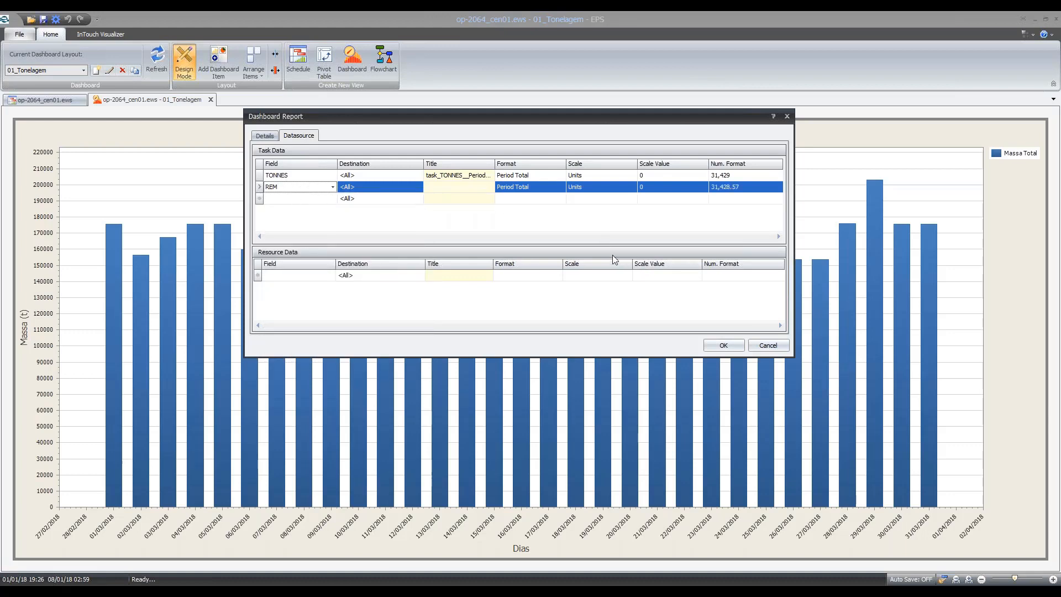
click(732, 343)
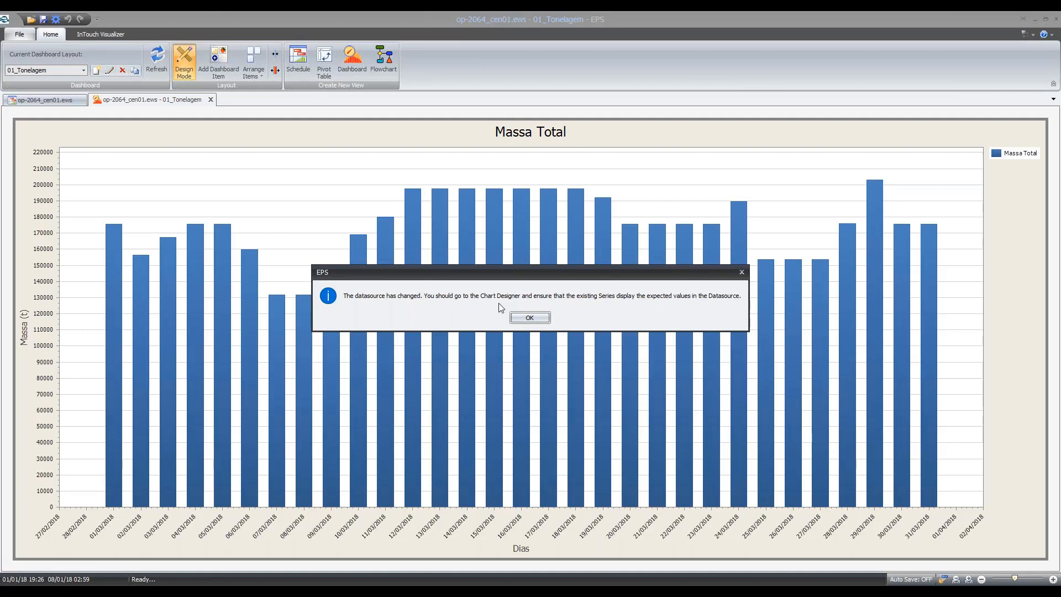
click(525, 318)
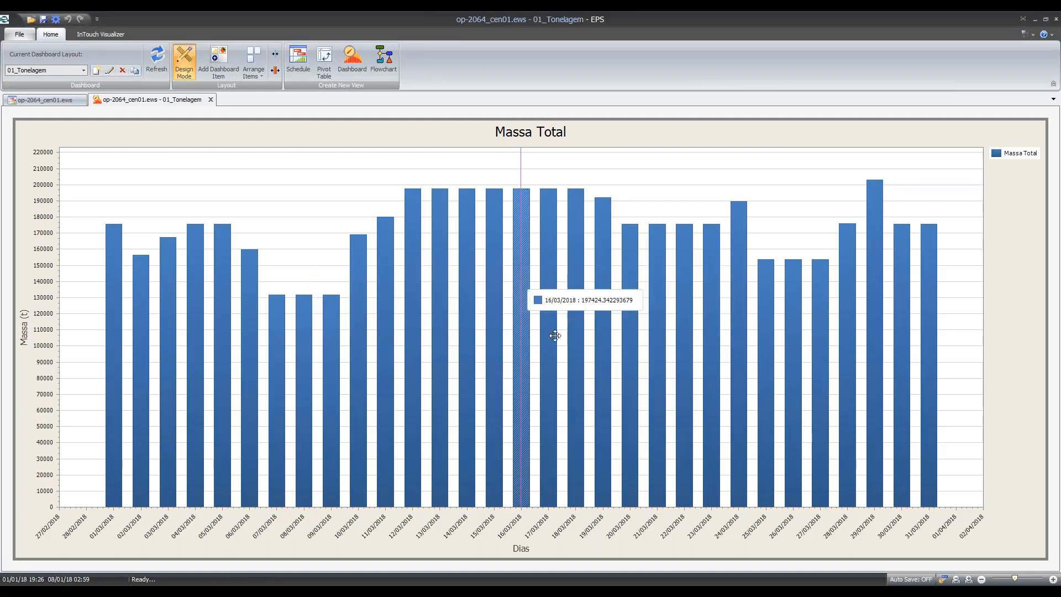
Step: Open the Massa Total chart in the Chart Designer and add a Line series
right_click(682, 136)
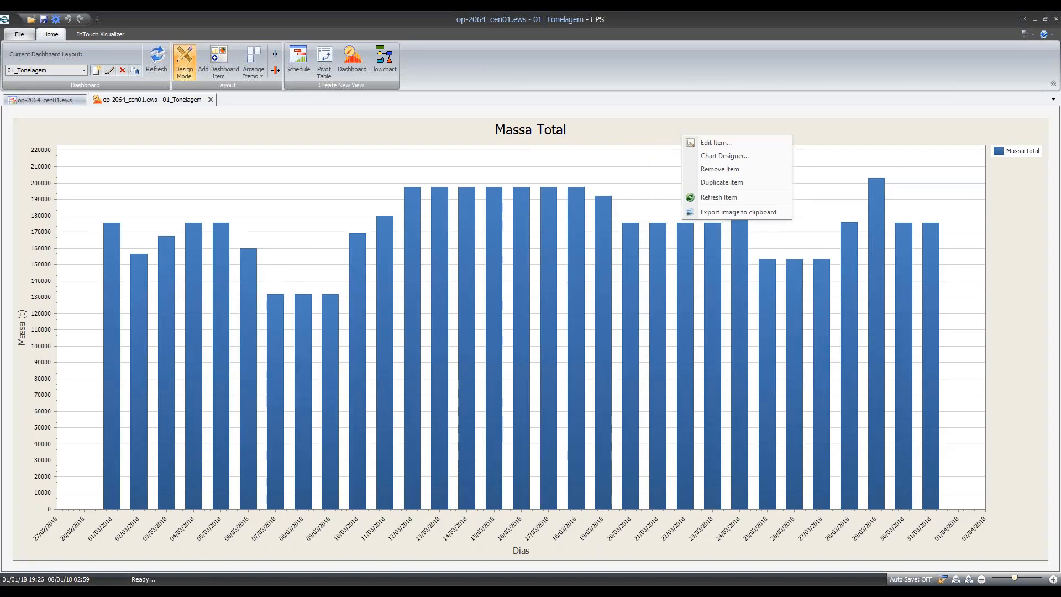
click(722, 155)
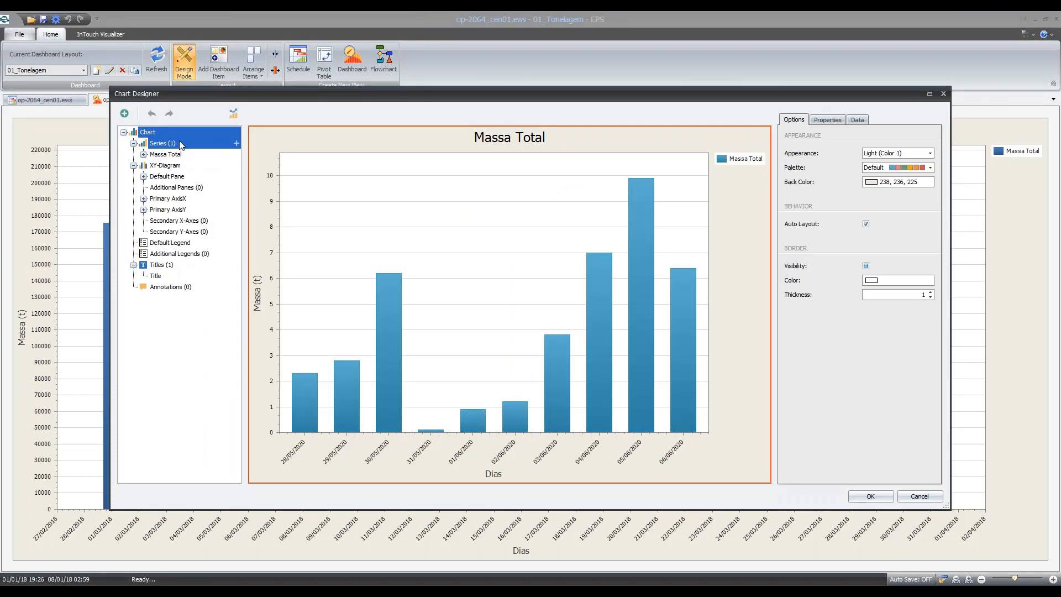
click(237, 144)
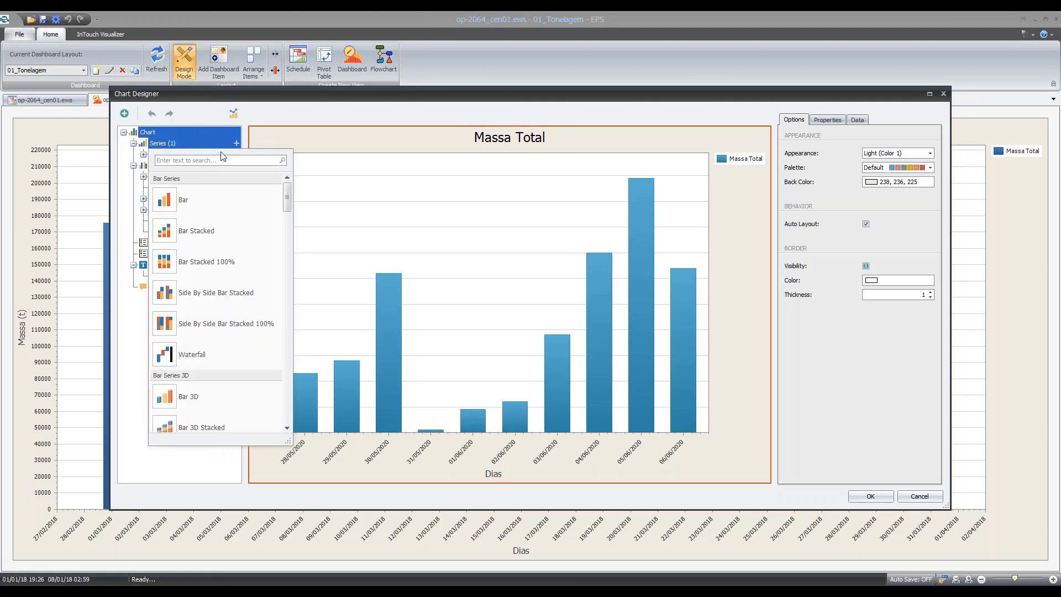
scroll(191, 227, down, 2)
scroll(191, 227, down, 3)
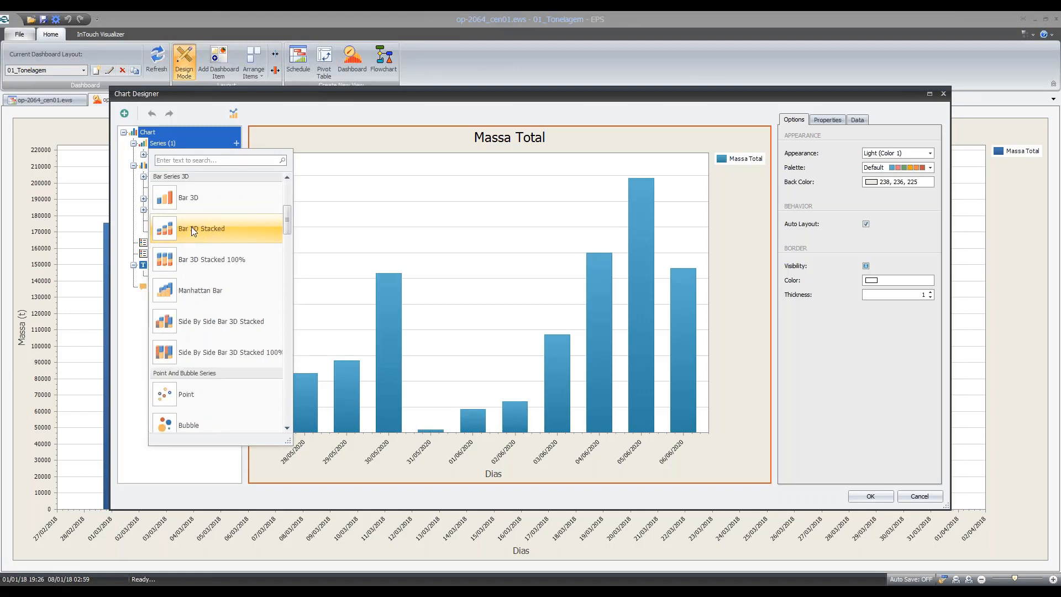
scroll(191, 227, up, 3)
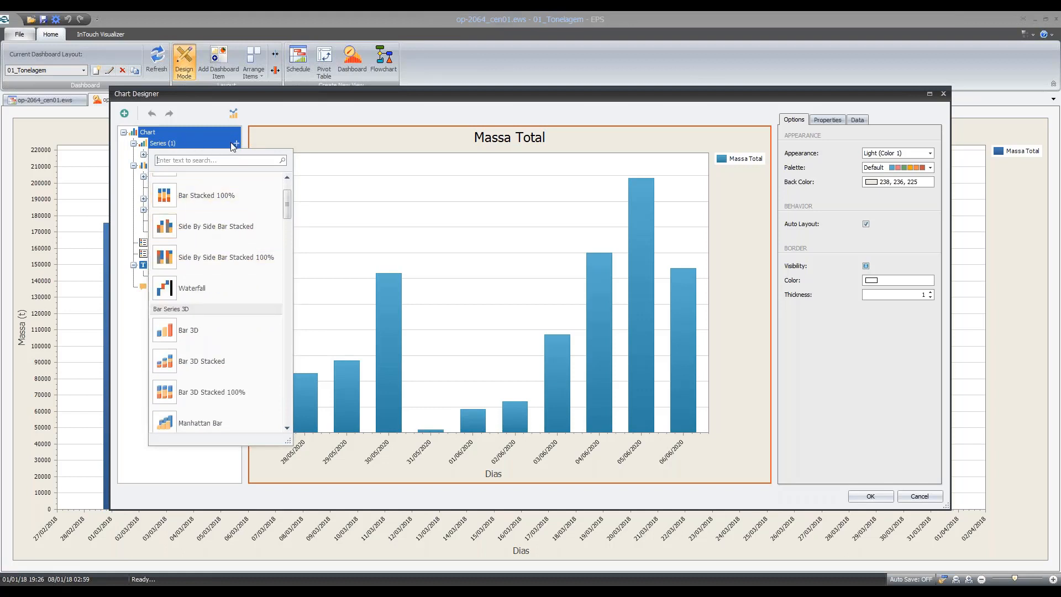
scroll(235, 211, down, 5)
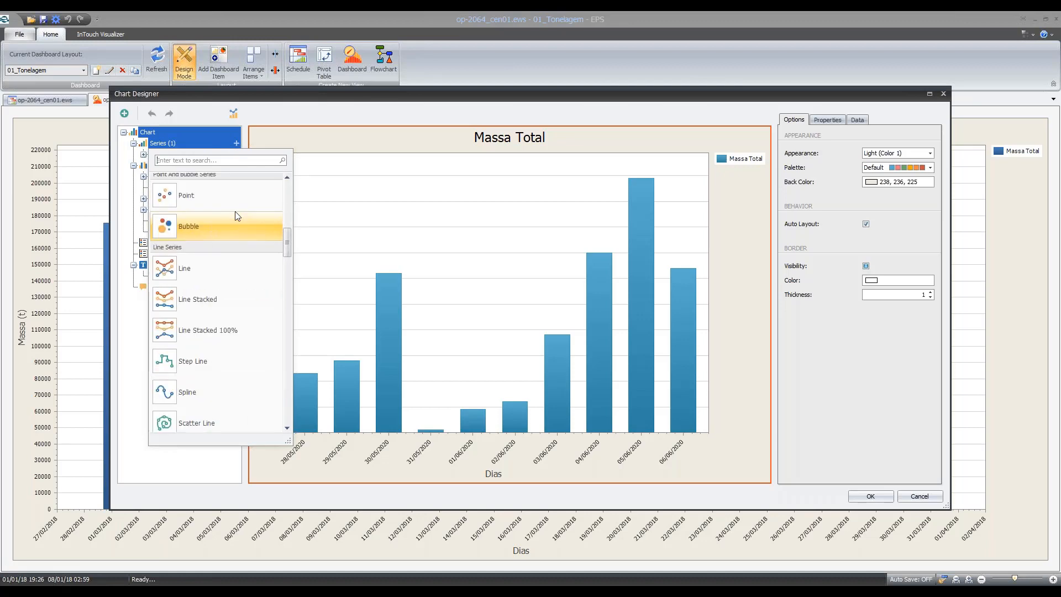
click(219, 271)
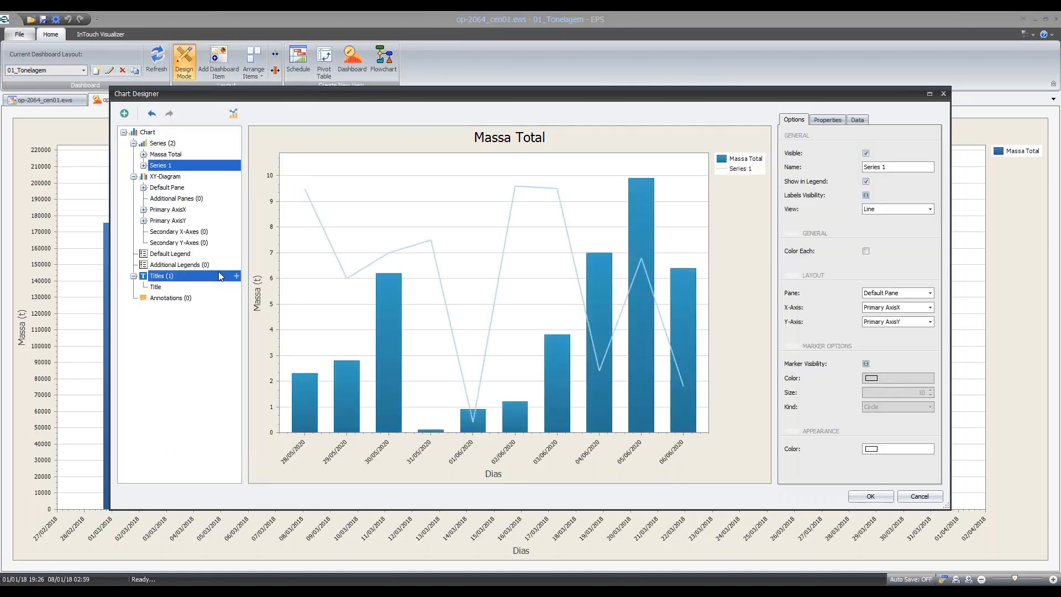
Step: Rename the new line series to "REM"
ctrl+click(173, 156)
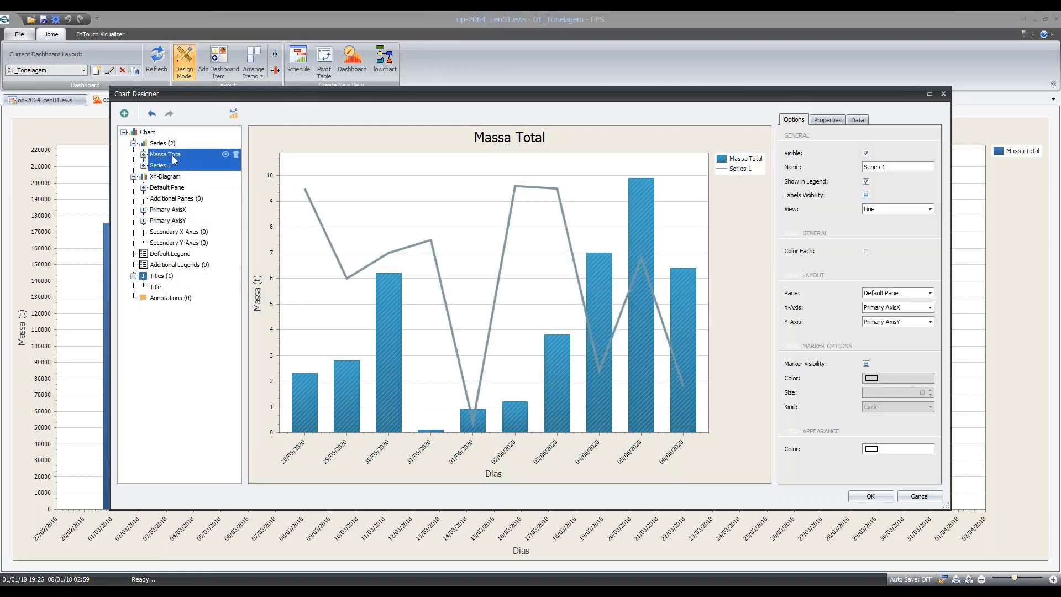
click(172, 167)
drag(886, 167, 863, 167)
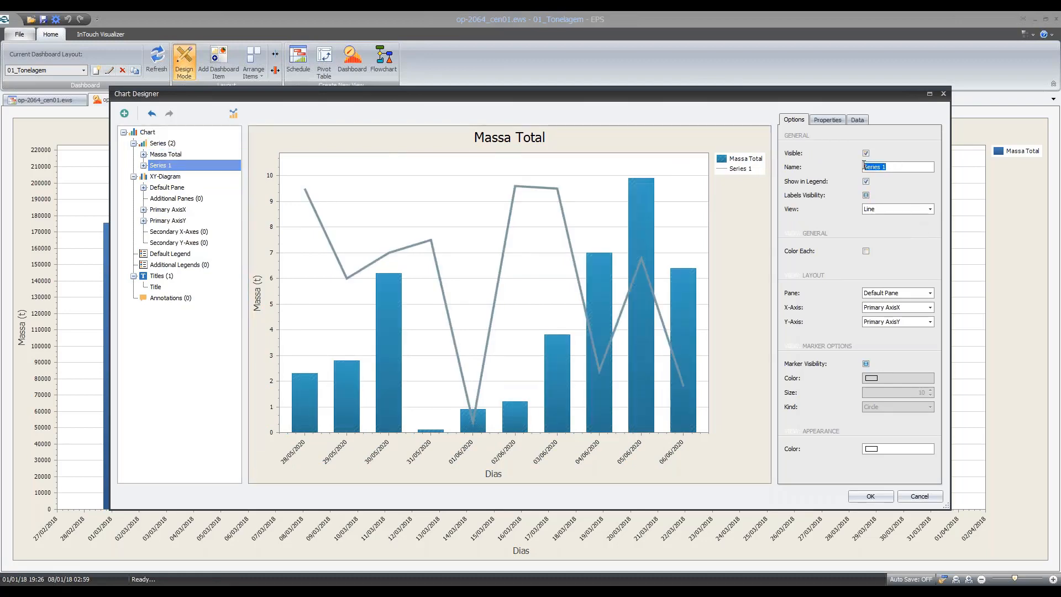
text(REM)
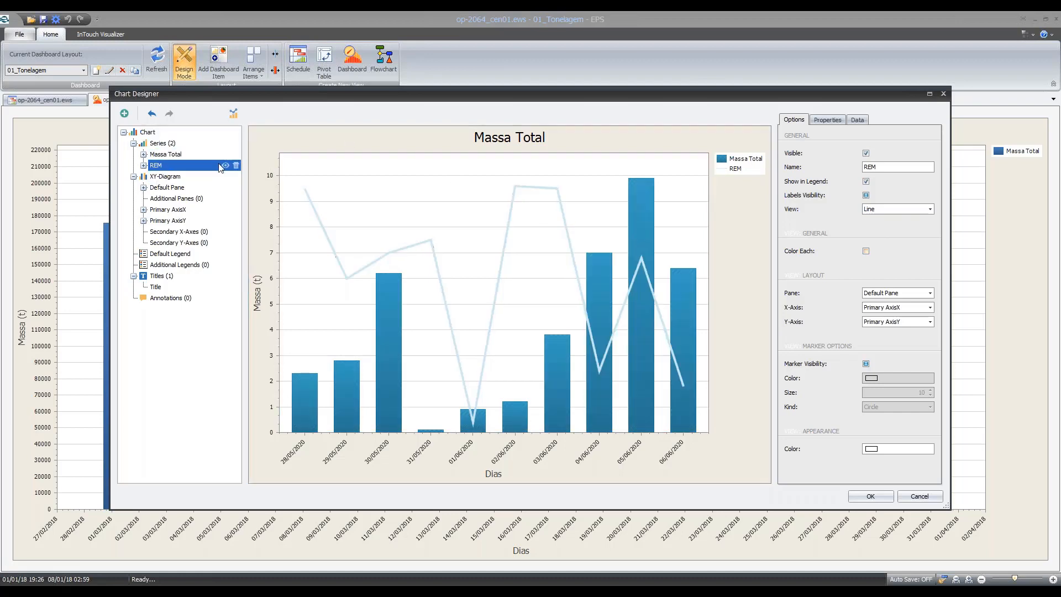
Step: Bind the REM series data, with task_REM__PeriodTotal as the value and Date as the argument
click(860, 121)
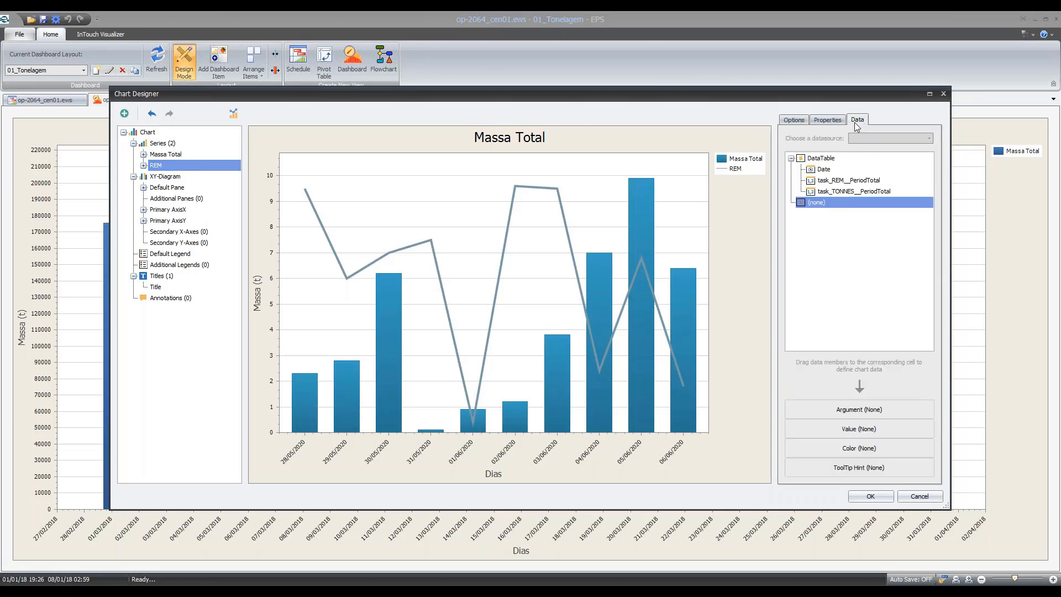
ctrl+click(164, 156)
click(164, 156)
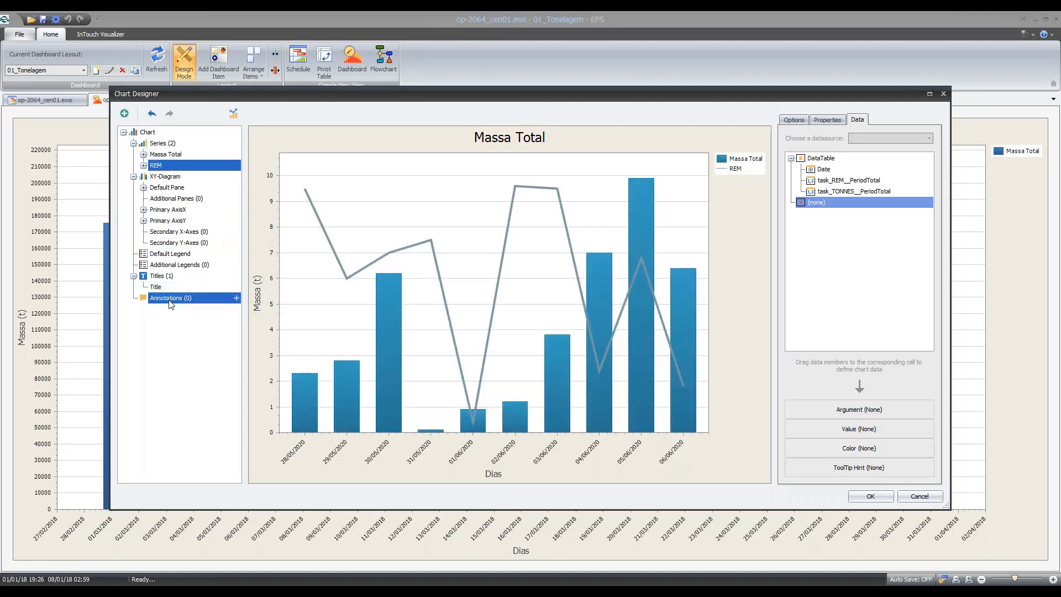
click(166, 165)
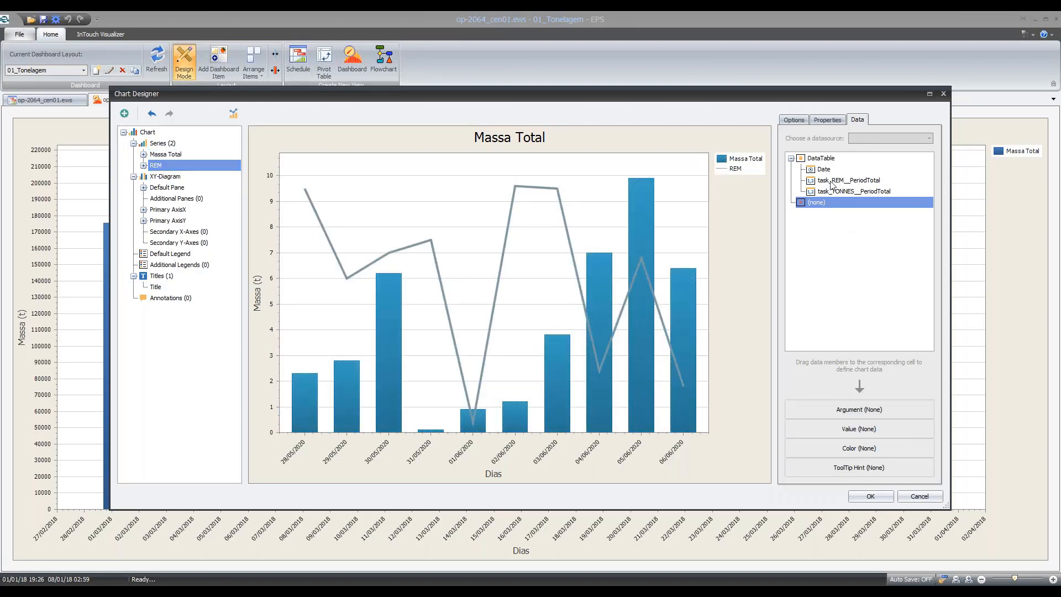
drag(853, 180, 859, 429)
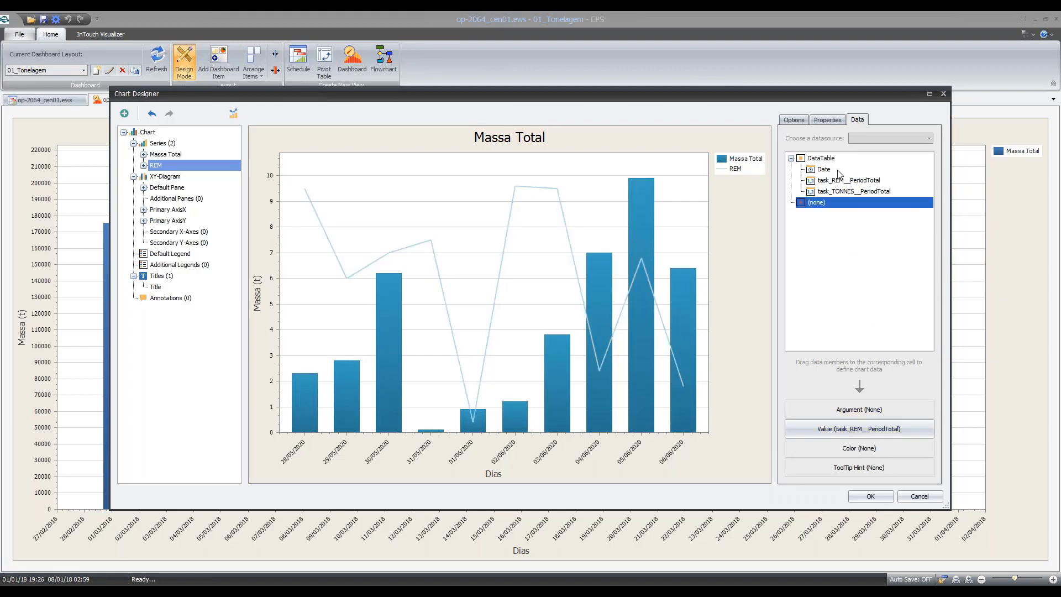
drag(837, 173, 859, 409)
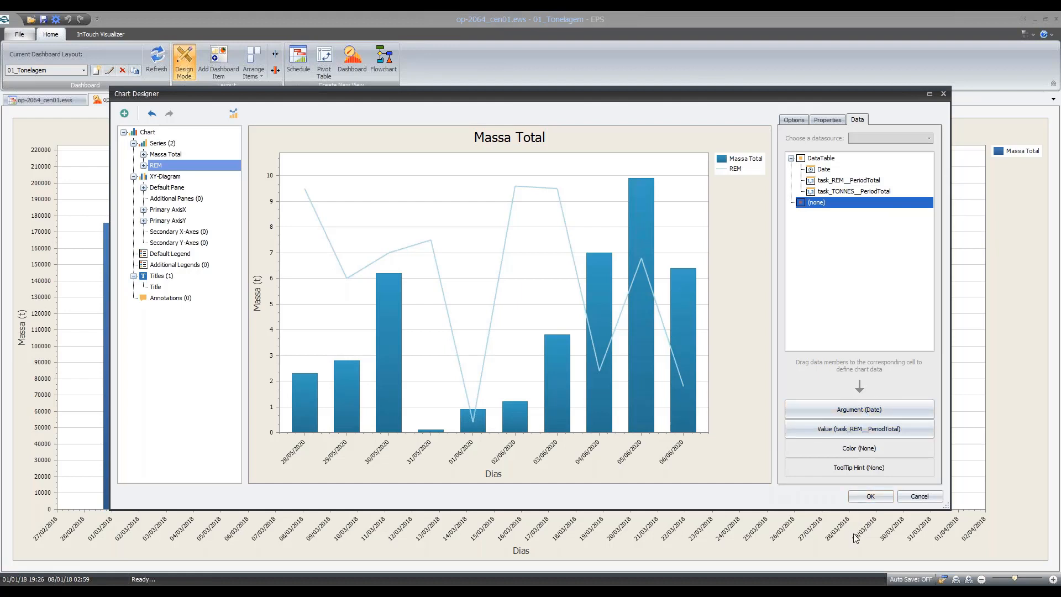
Step: Add a secondary Y axis, assign the REM series to Secondary AxisY 1 and apply the chart changes
click(794, 120)
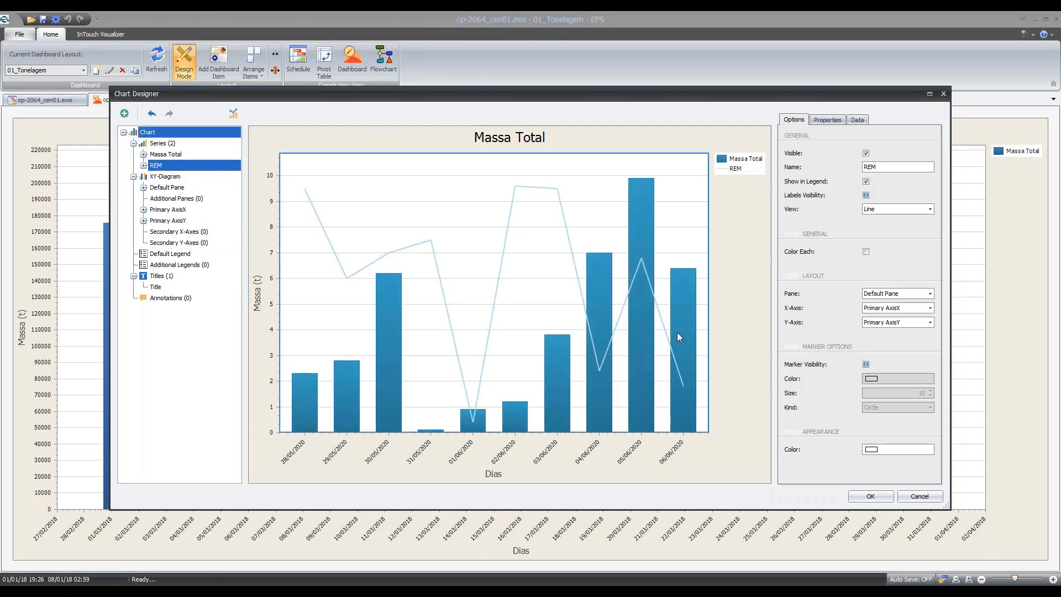
click(237, 243)
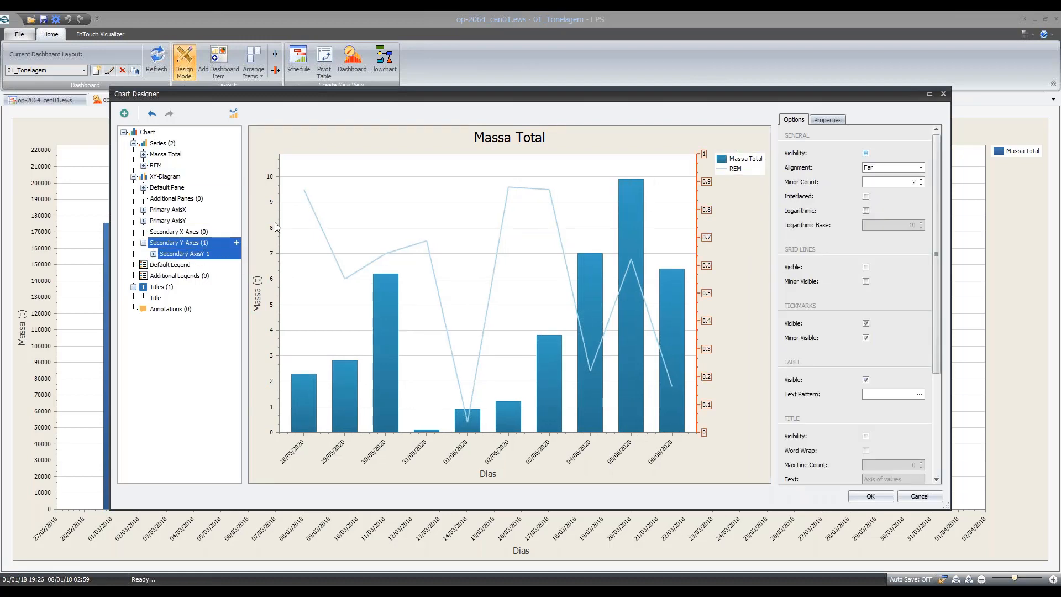
click(736, 172)
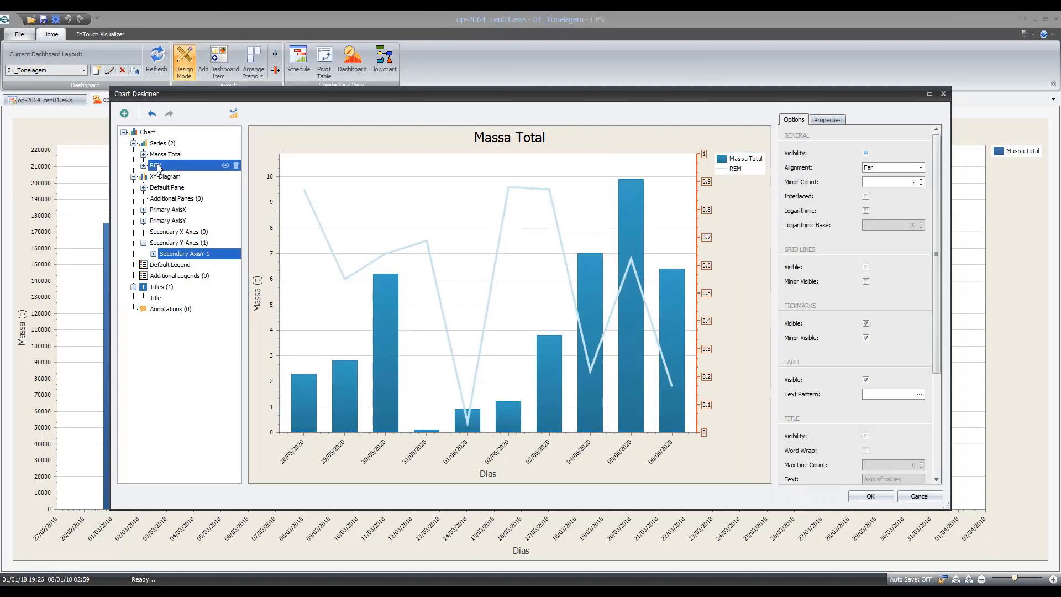
click(899, 321)
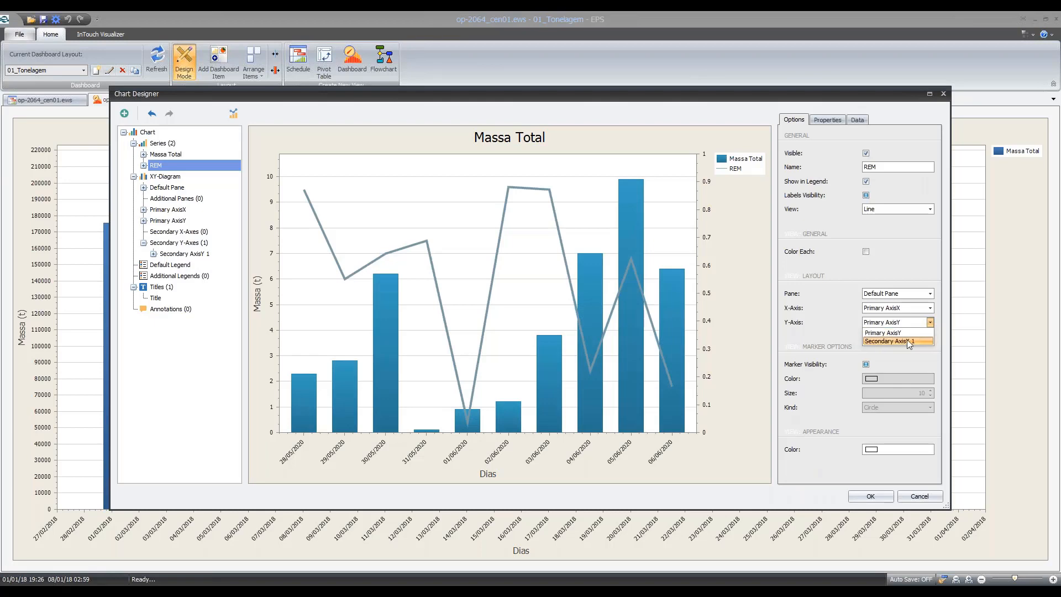
click(907, 338)
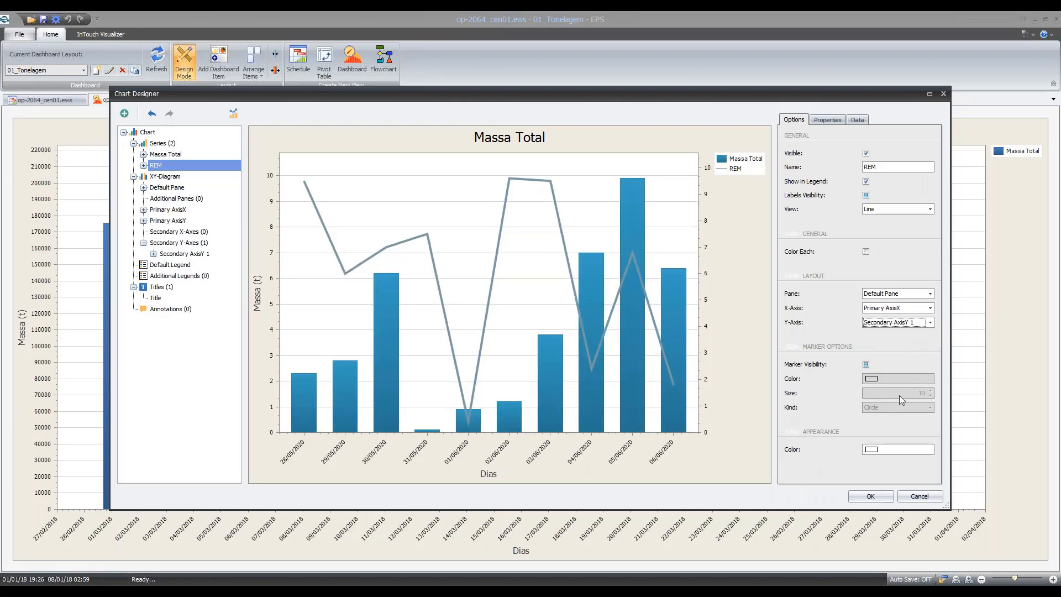
click(883, 495)
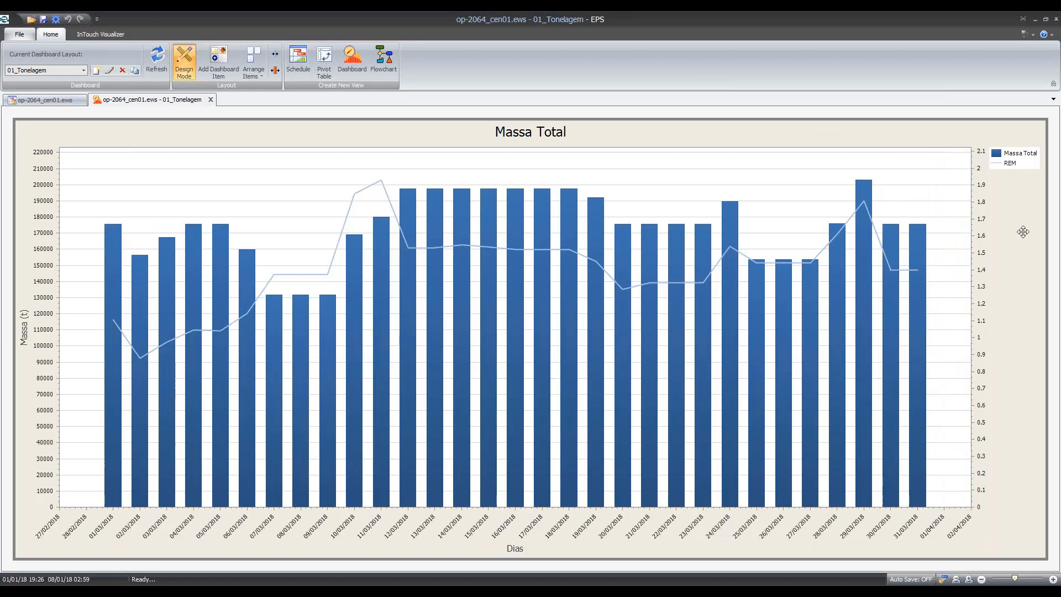
Step: Examine the secondary Y axis's label, title and range options in the Chart Designer
right_click(1023, 232)
click(1029, 251)
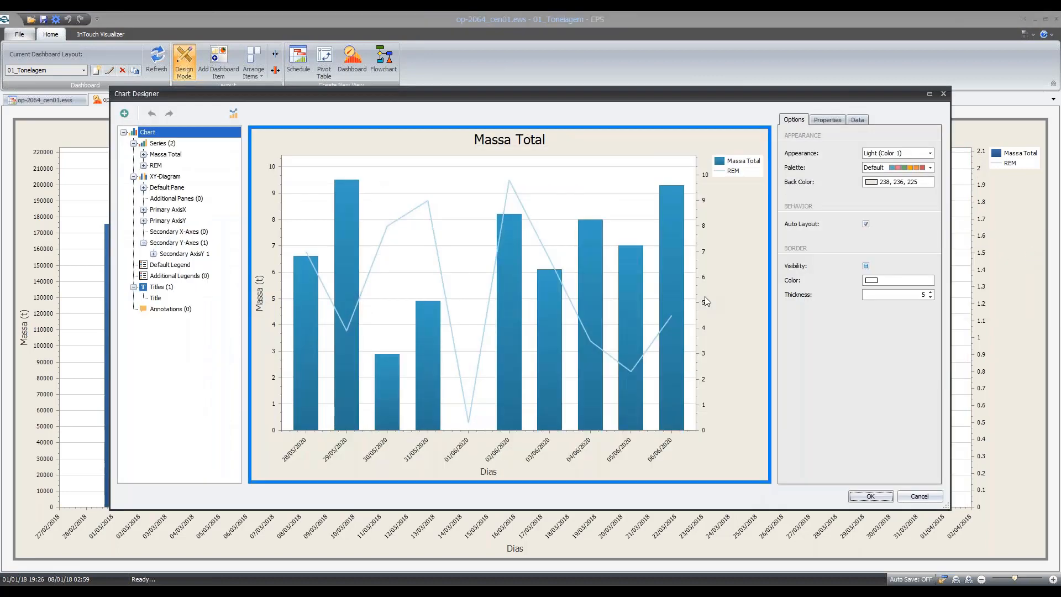
click(704, 273)
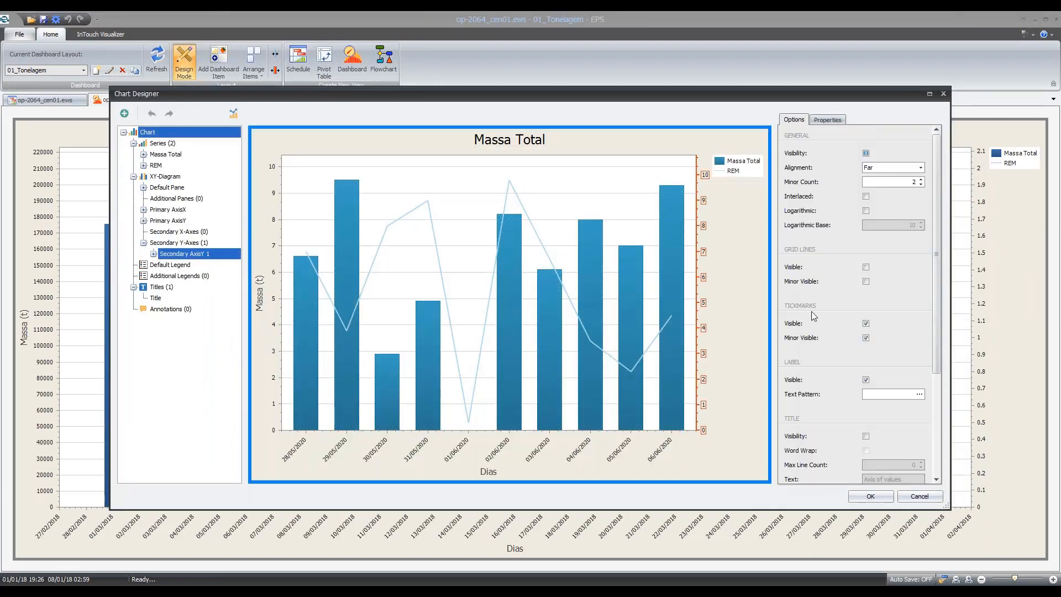
scroll(814, 316, down, 3)
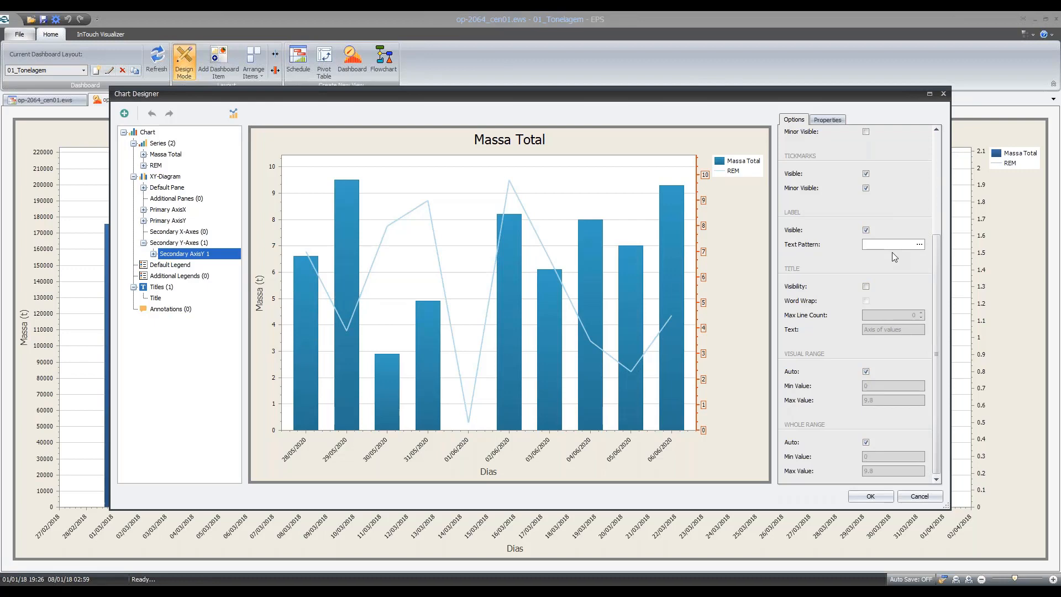
click(870, 500)
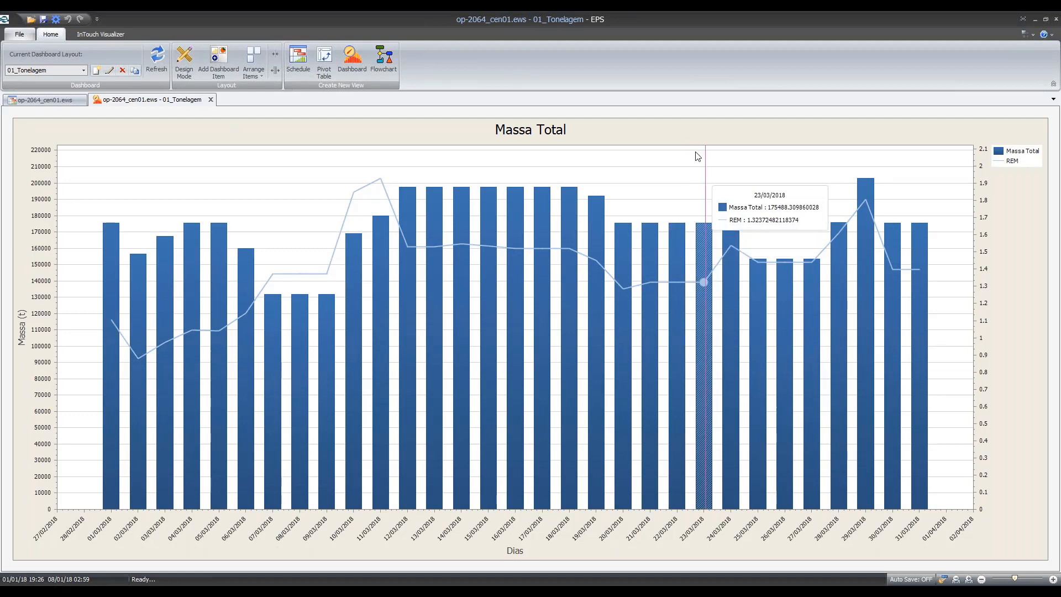
right_click(724, 153)
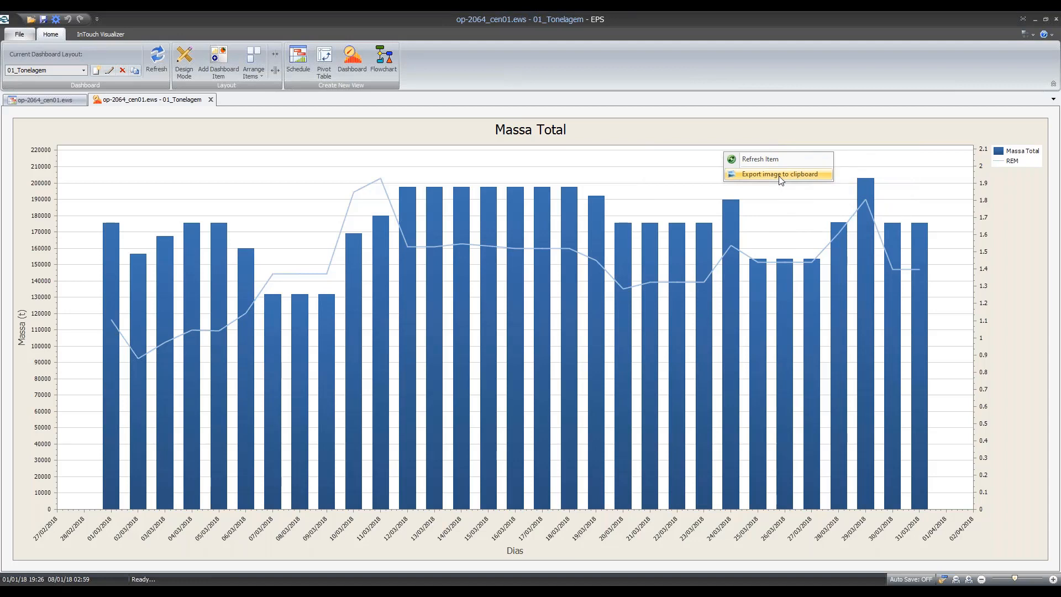
click(619, 123)
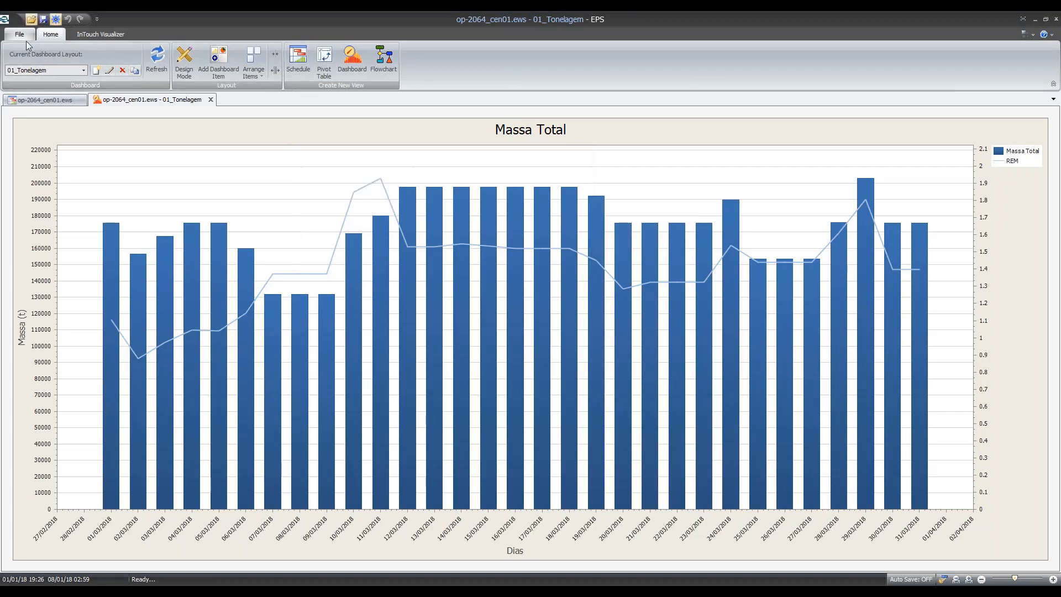
Step: Switch the current dashboard layout to 02_Minério_Cobre
click(84, 70)
click(54, 97)
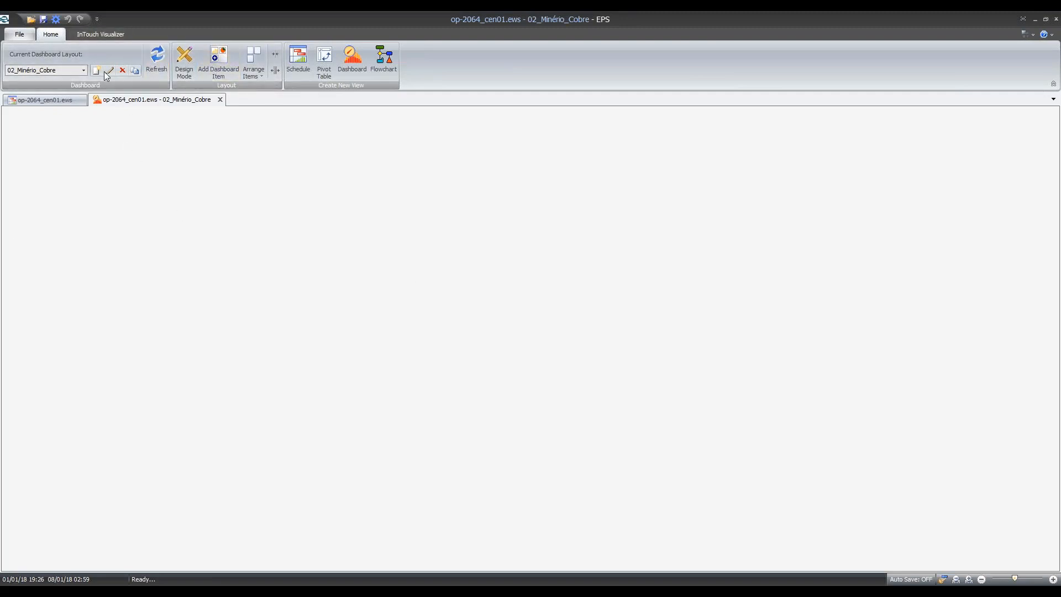
Step: Review the 01_Tonelagem dashboard layout and return to the 02_Minério_Cobre layout
click(80, 68)
click(69, 85)
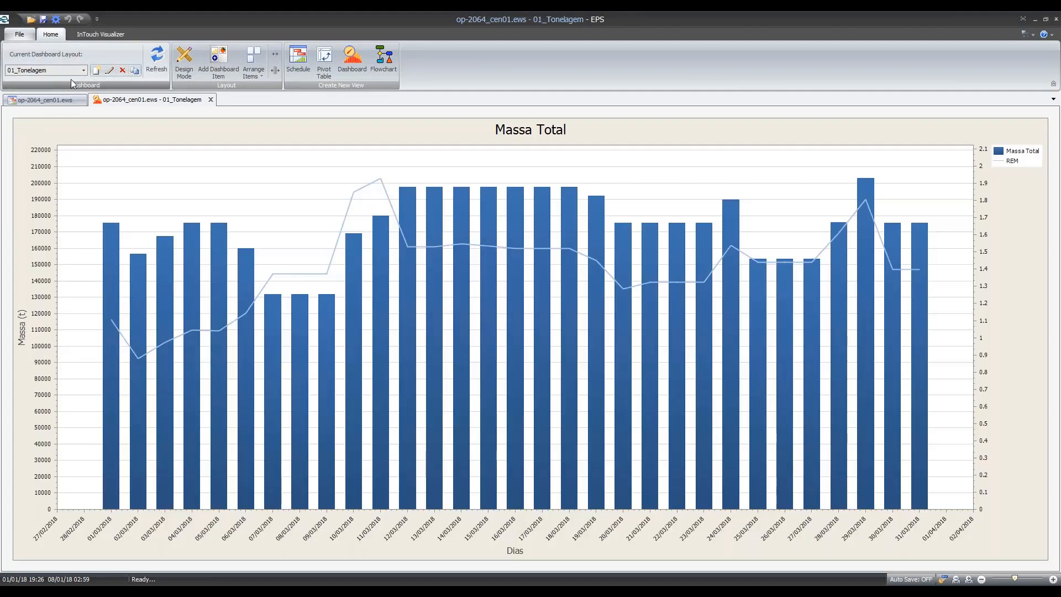
click(84, 71)
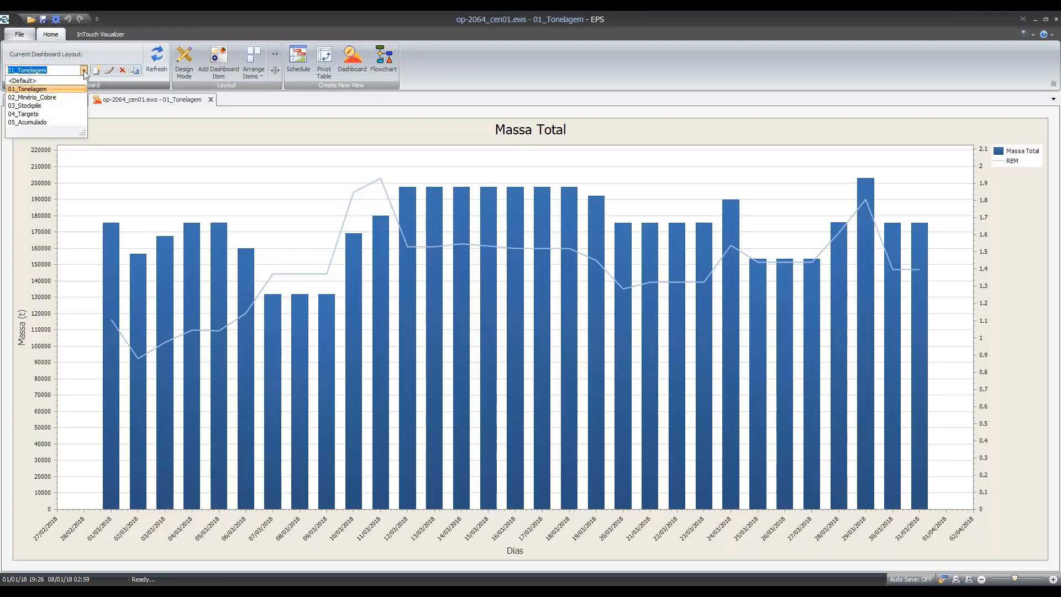
click(73, 97)
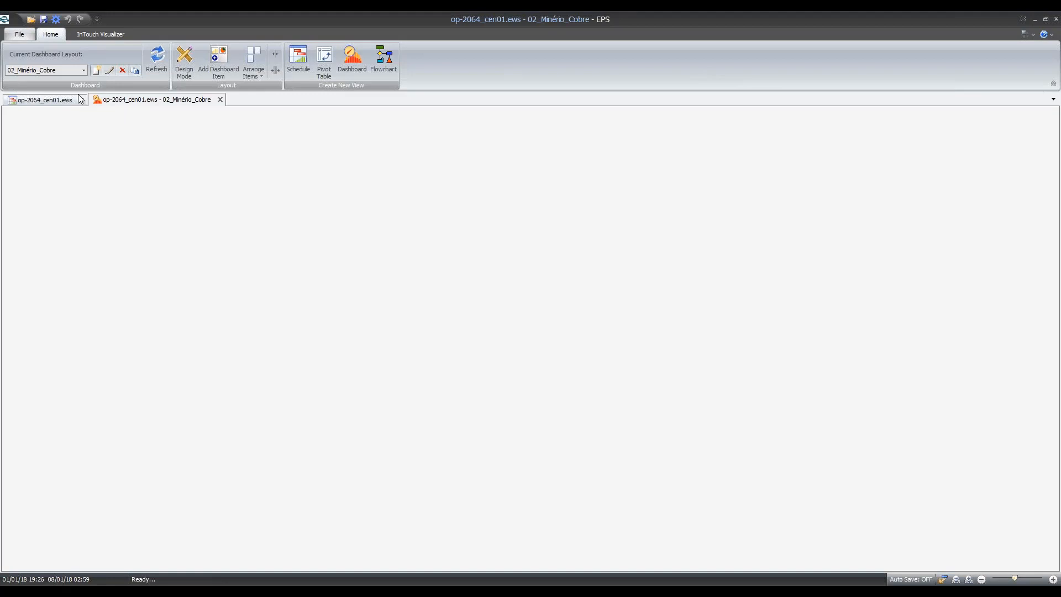
Step: Add a dashboard chart titled Massa Total Detalhada with the StackedBar chart type
click(224, 62)
drag(370, 154, 279, 157)
text(Massa )
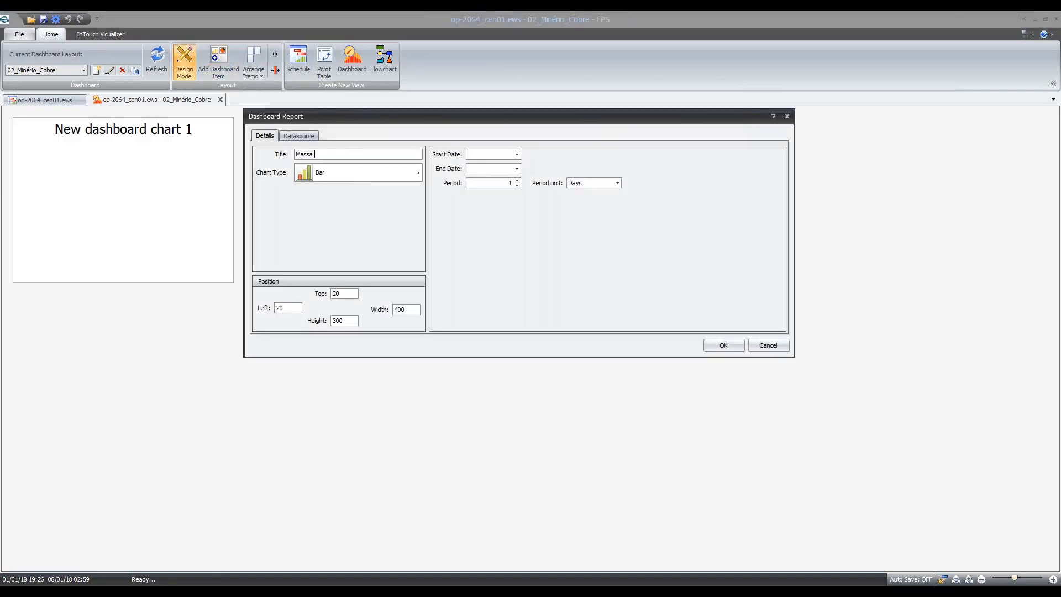
text(Minerio x Massa Esteri)
key(BackSpace)
key(BackSpace)
key(BackSpace)
key(BackSpace)
key(BackSpace)
key(BackSpace)
key(BackSpace)
key(BackSpace)
key(BackSpace)
key(BackSpace)
key(BackSpace)
key(BackSpace)
key(BackSpace)
key(BackSpace)
key(BackSpace)
key(BackSpace)
key(BackSpace)
text(Total Detalhada)
click(360, 173)
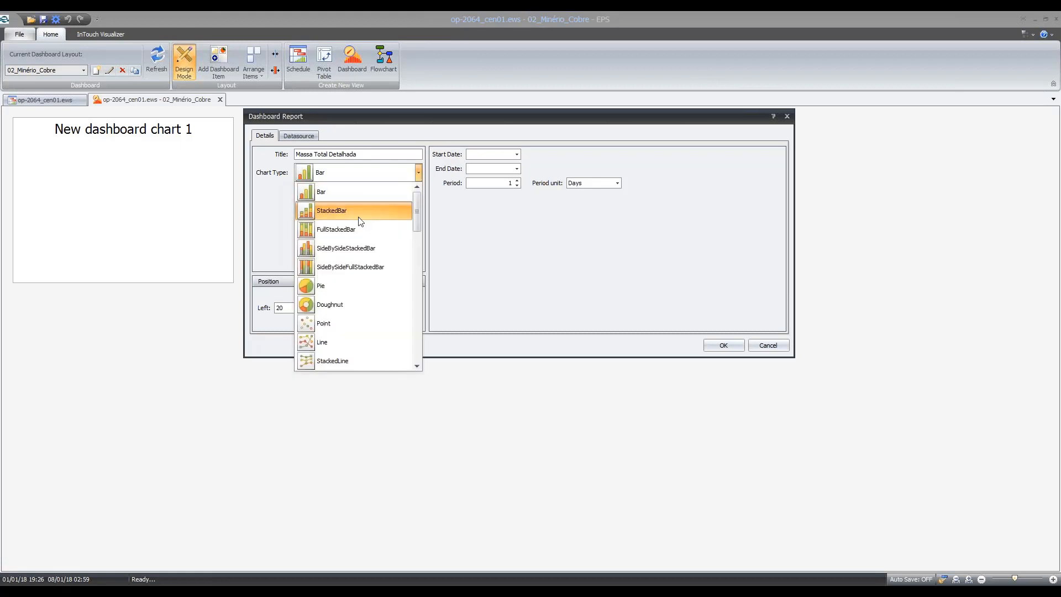
click(329, 215)
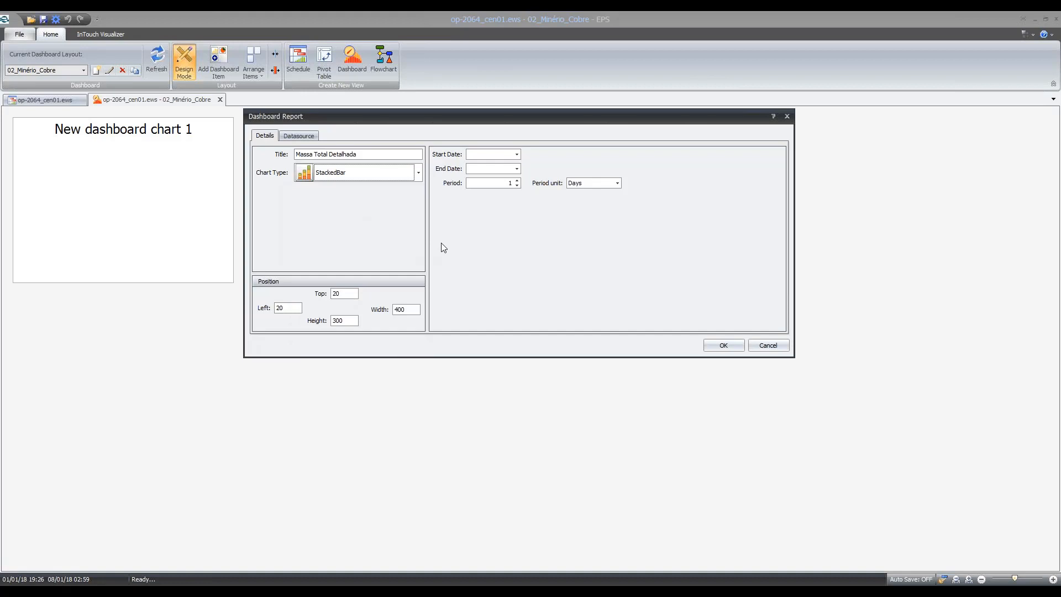
Step: Set the chart's date range from 01/03/2018 to 31/03/2018
click(499, 154)
click(517, 154)
click(482, 155)
text(03/2018)
click(496, 168)
text(31/12/2020)
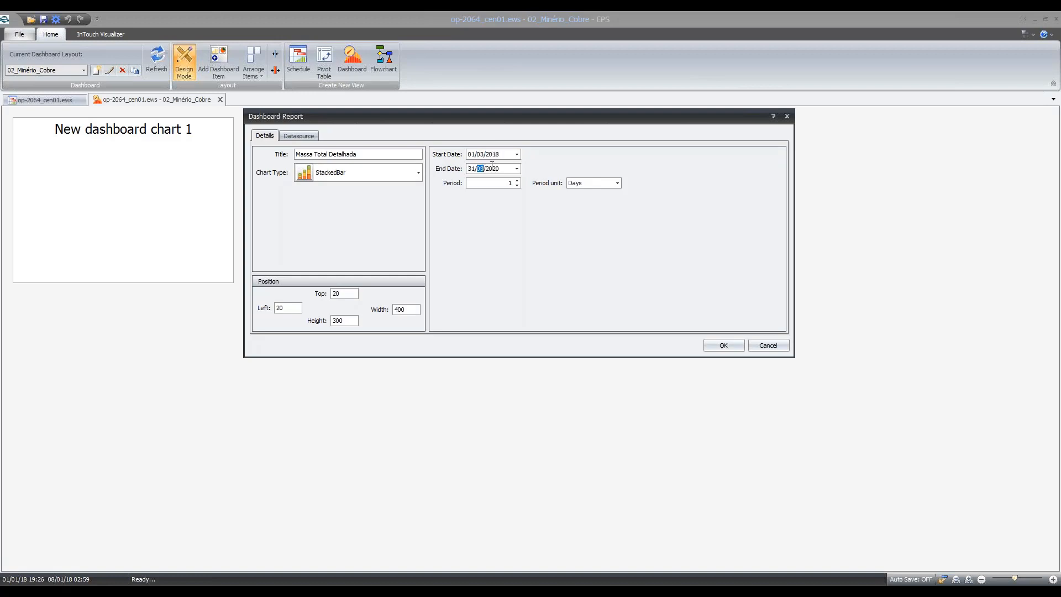
click(492, 167)
text(2018)
Step: Add Massa Minerio and Massa Esteril as the chart's task data fields and confirm the dashboard report
click(298, 135)
click(313, 174)
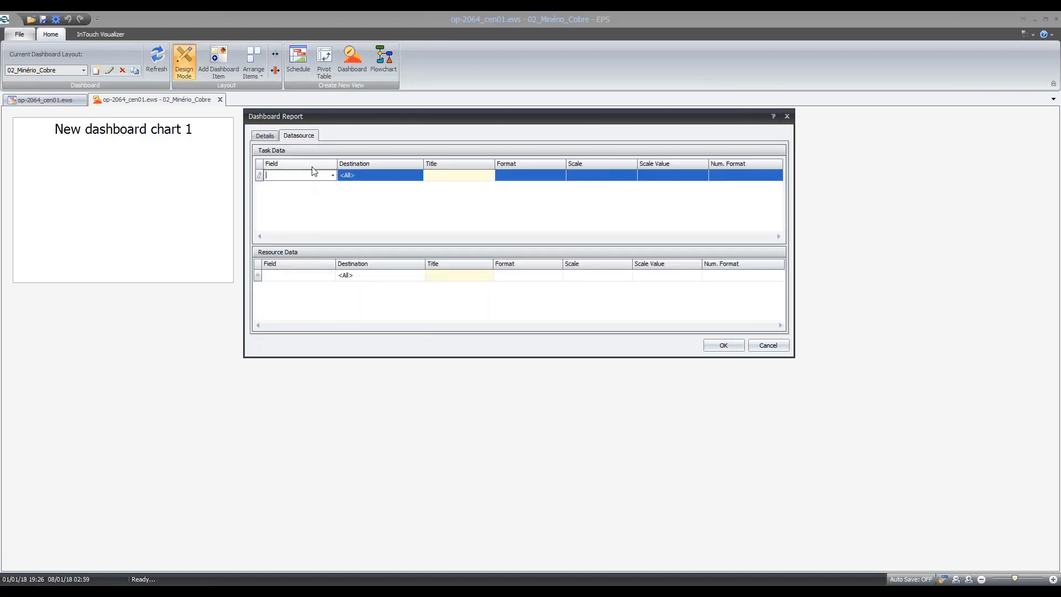
text(Massa Esteril)
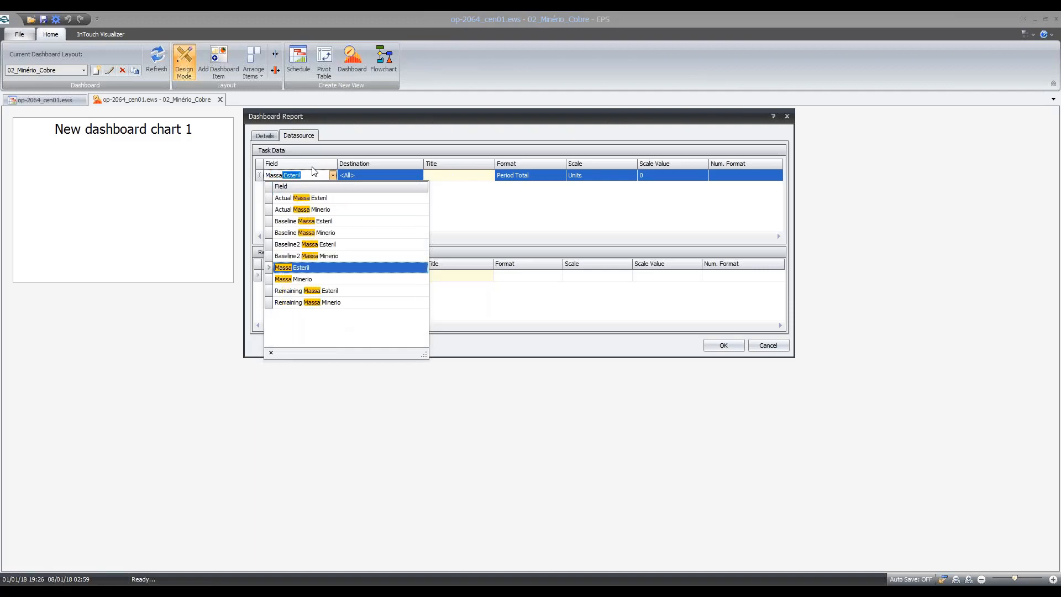
click(315, 280)
click(303, 186)
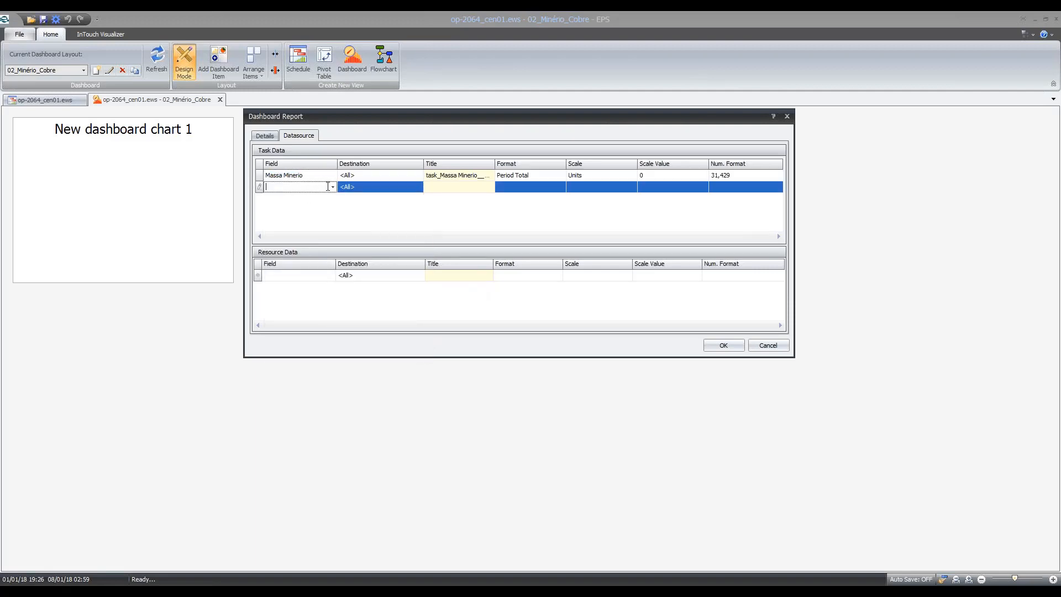
click(333, 187)
text(Massa Esteril)
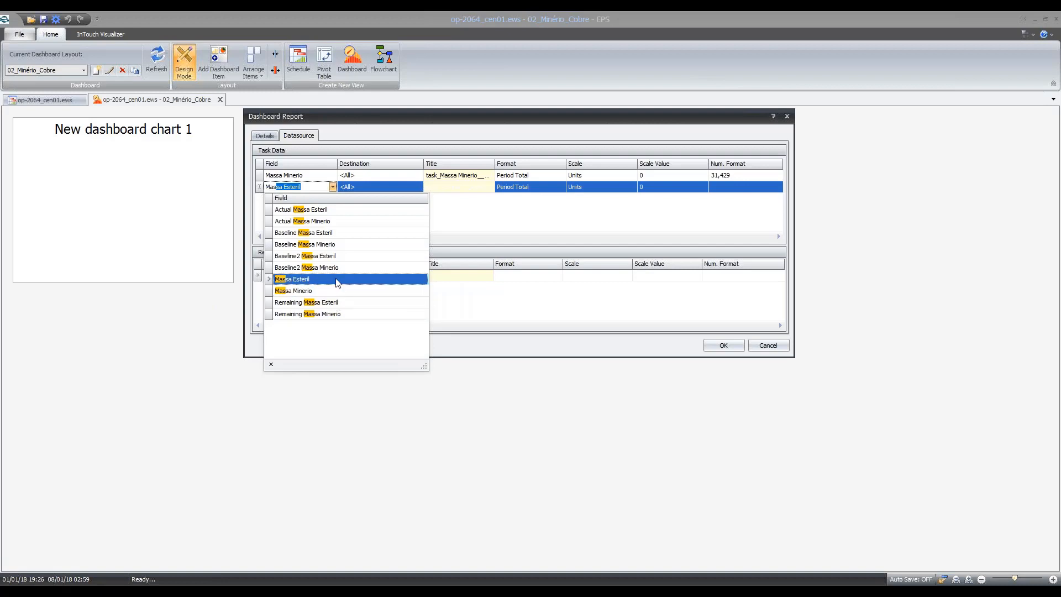
click(310, 279)
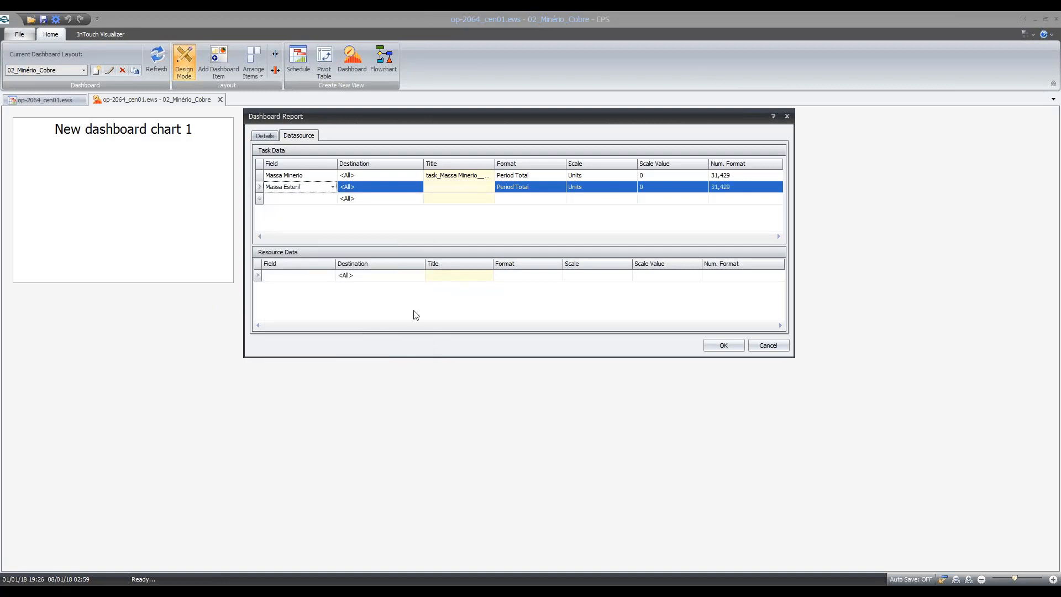
click(722, 345)
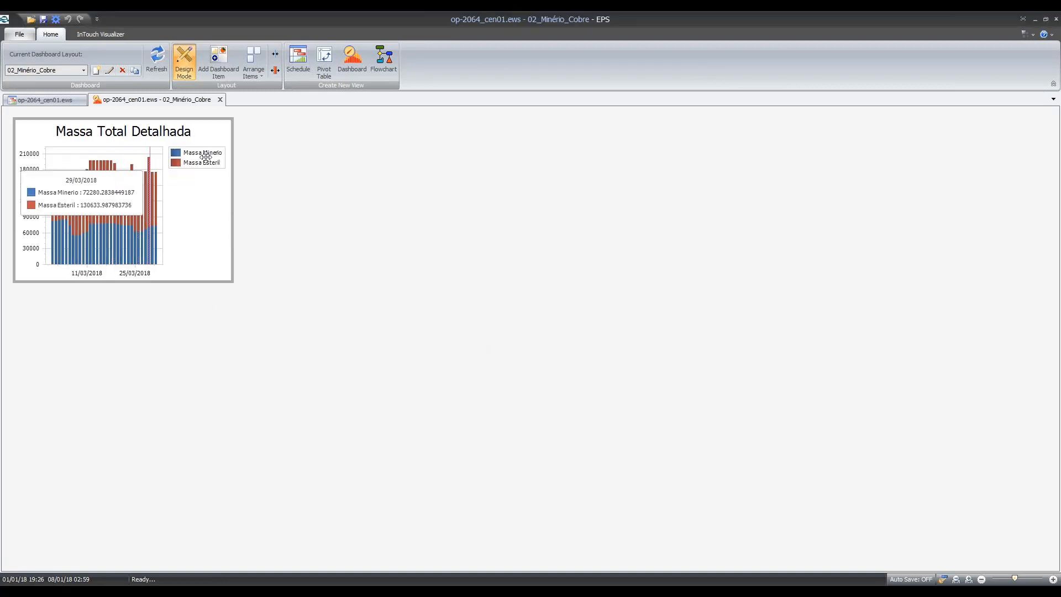
Step: Arrange the dashboard items so the Massa Total Detalhada chart fills the whole dashboard area
click(255, 61)
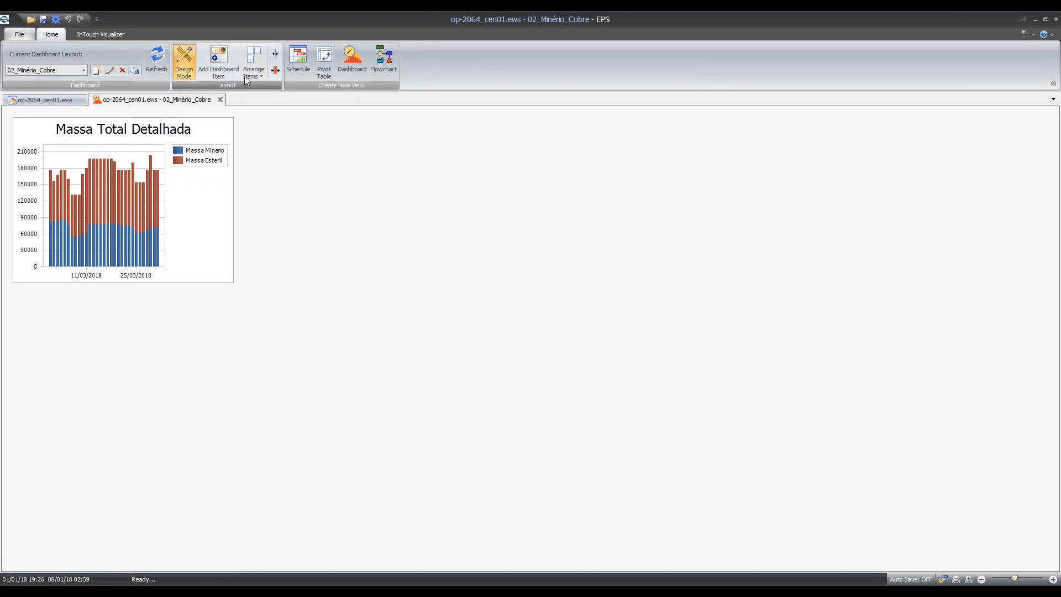
click(246, 72)
click(256, 92)
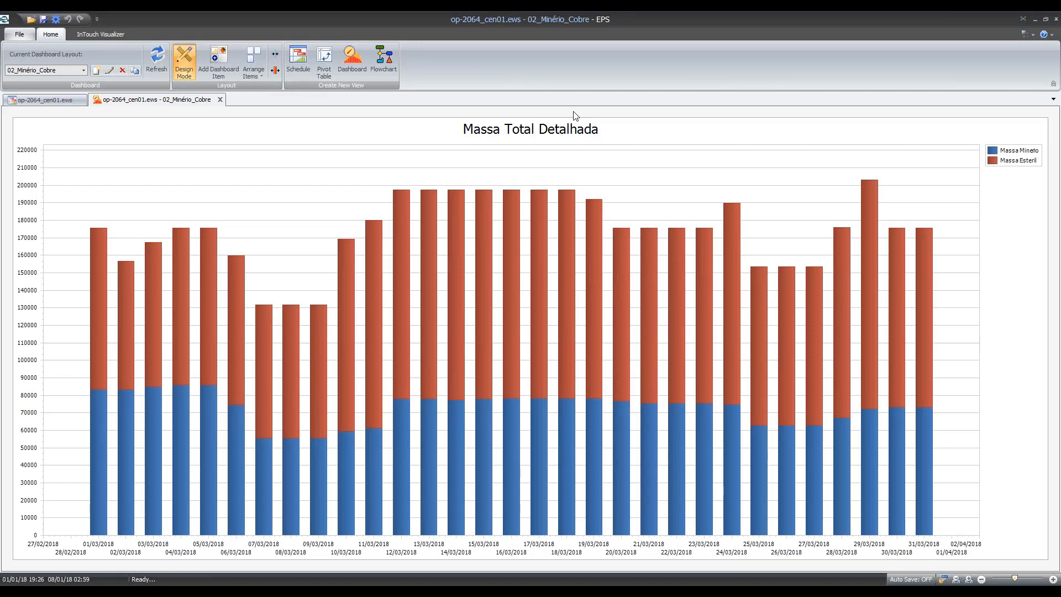
mouse_move(103, 363)
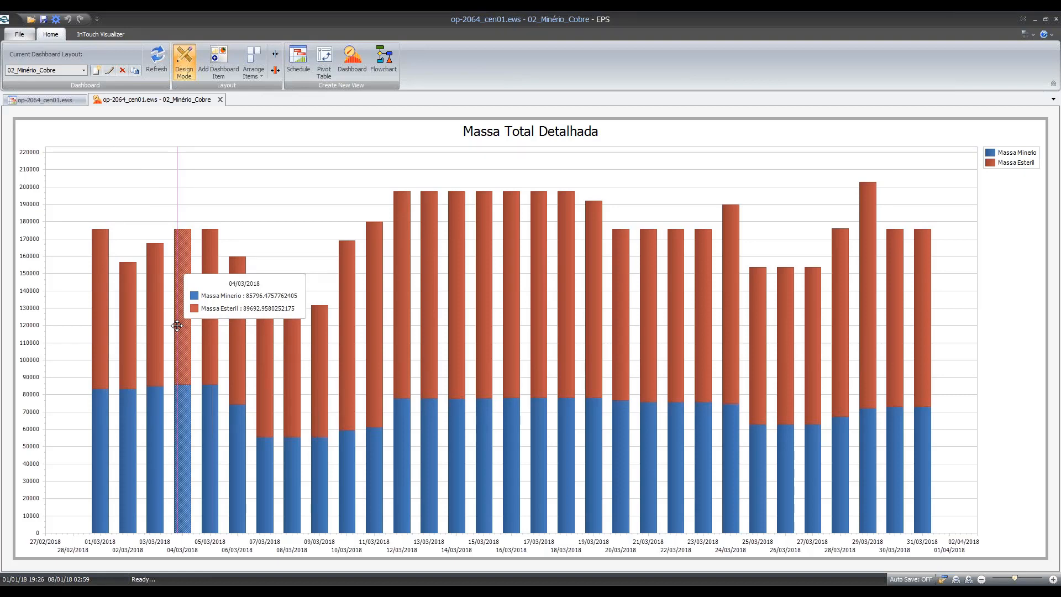
Step: Open the chart in the Chart Designer and show a primary Y axis title reading Massa (t)
right_click(257, 143)
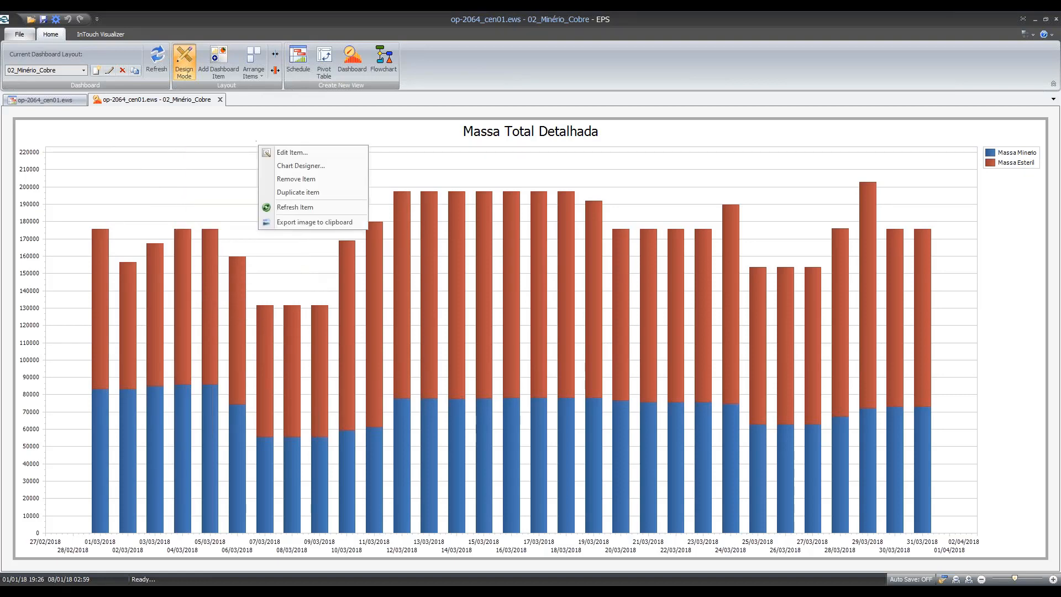
click(303, 167)
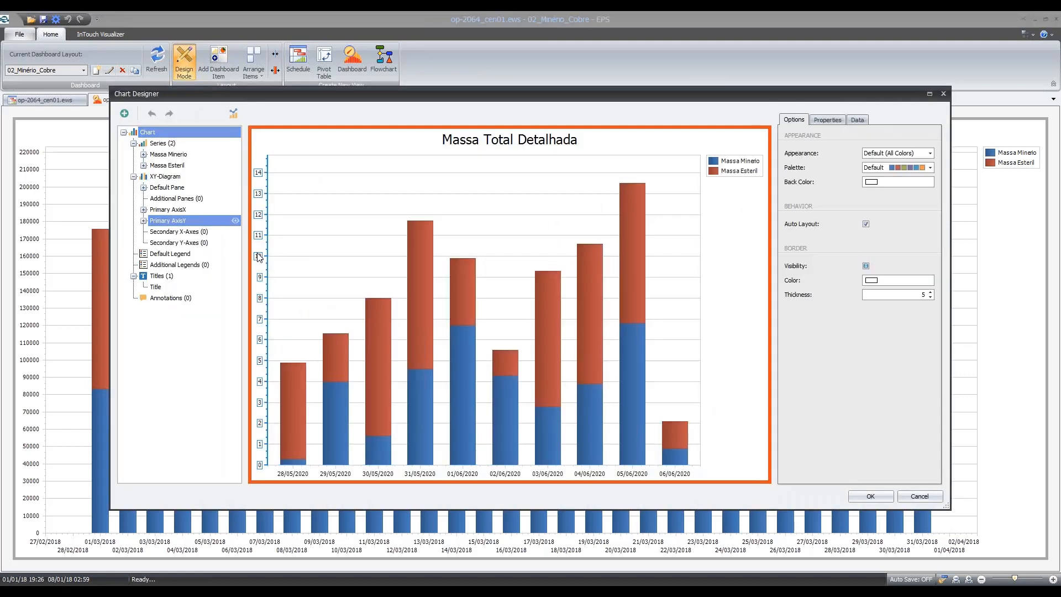
scroll(846, 375, down, 5)
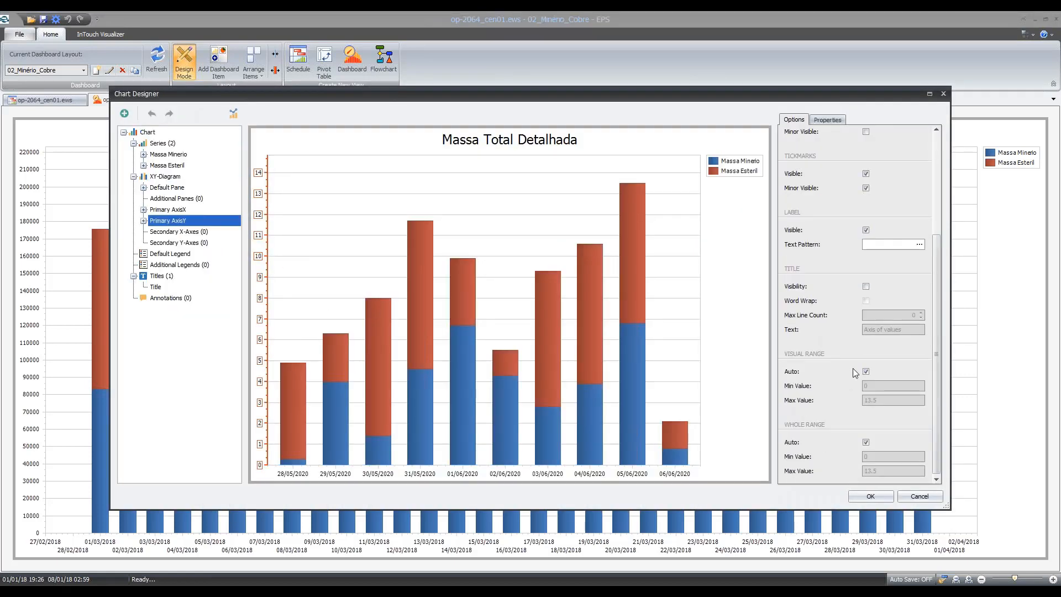
click(866, 286)
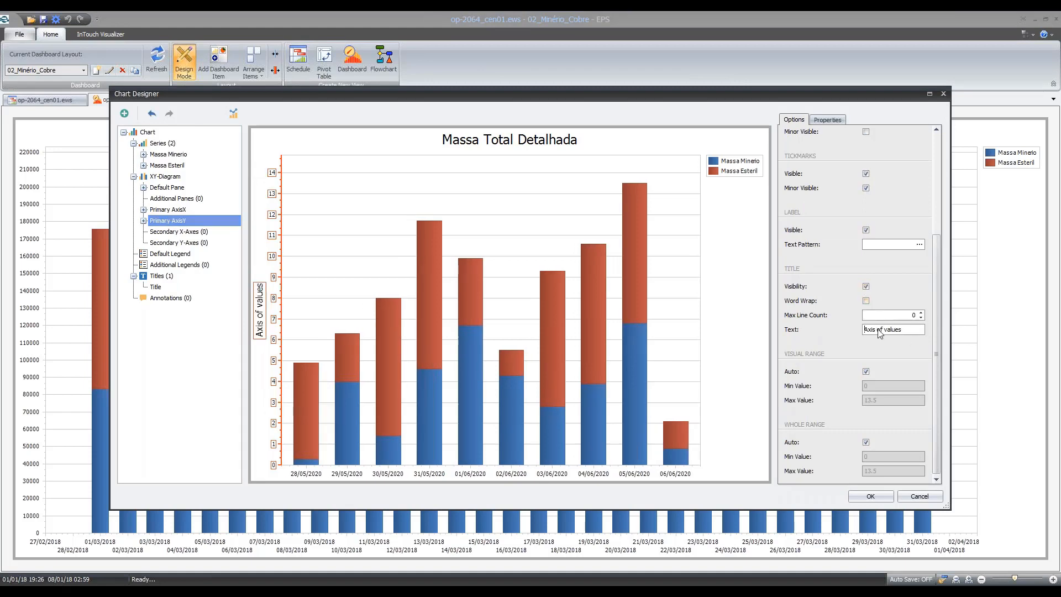
click(909, 328)
drag(910, 329, 849, 326)
text(Massa (t))
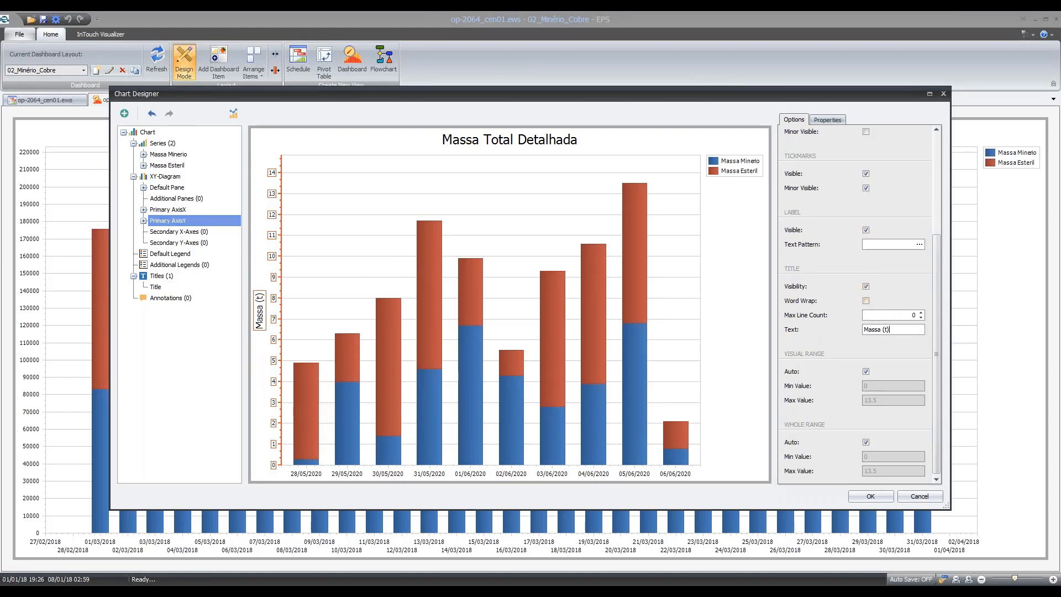
Step: Show a title on the primary X axis reading Dias
click(687, 474)
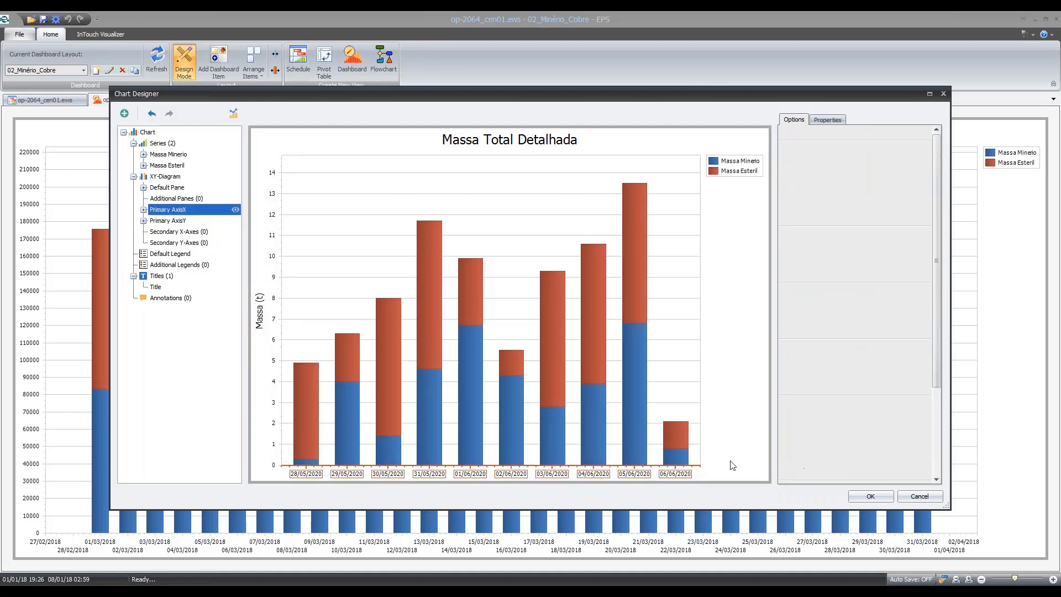
click(866, 408)
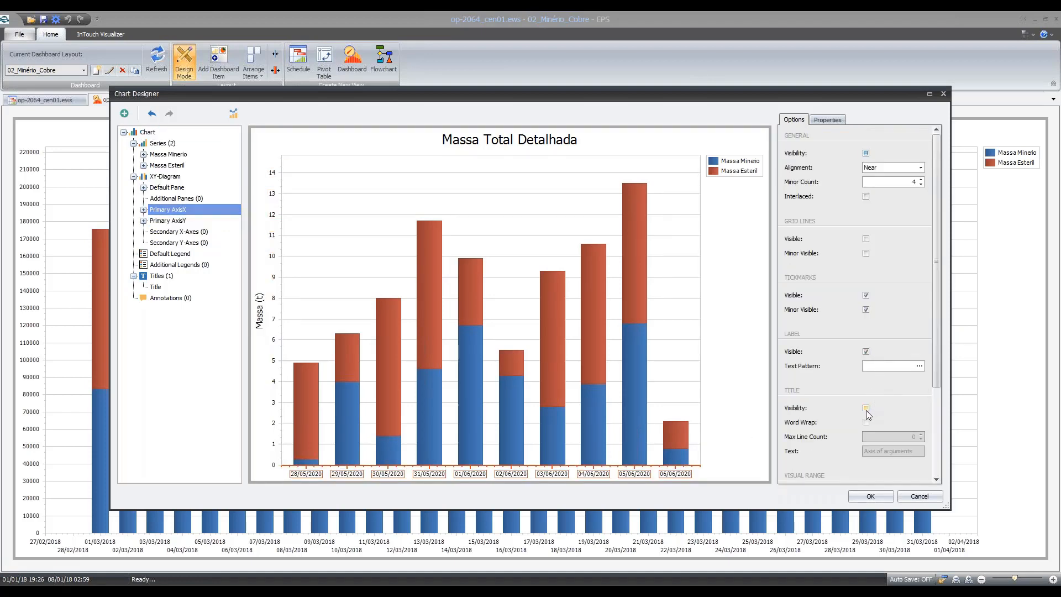
click(839, 452)
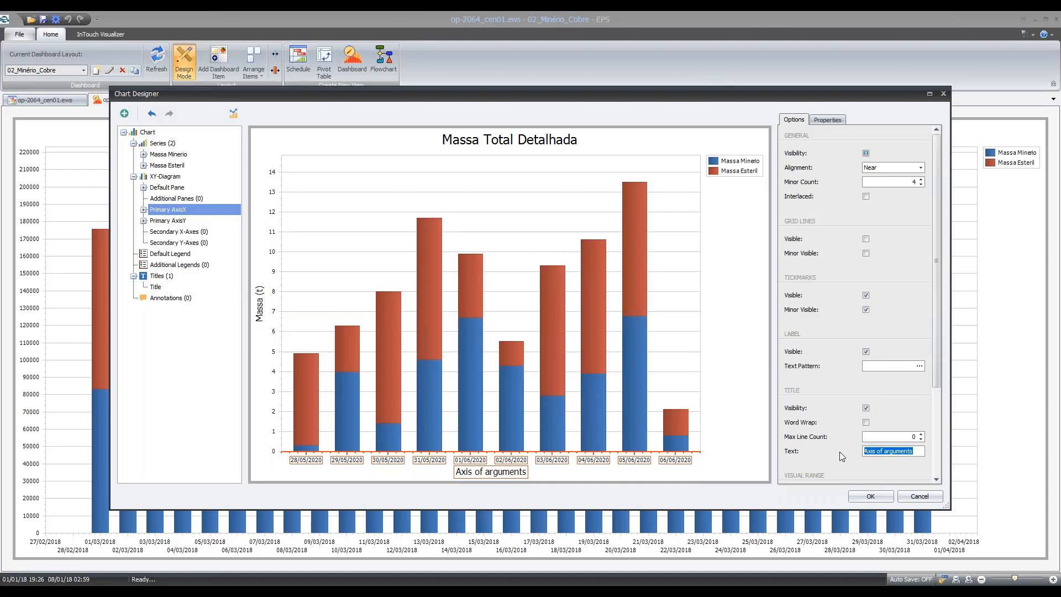
text(Dias)
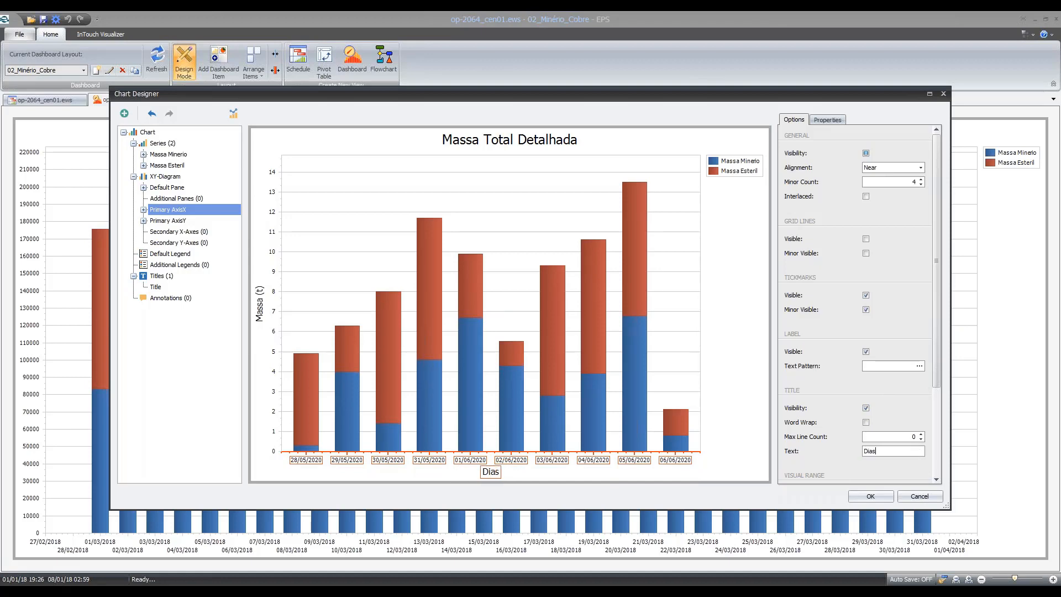
Step: Colour the Massa Esteril series dark blue (31, 73, 125) and the Massa Minerio series green, and apply the chart changes
click(641, 277)
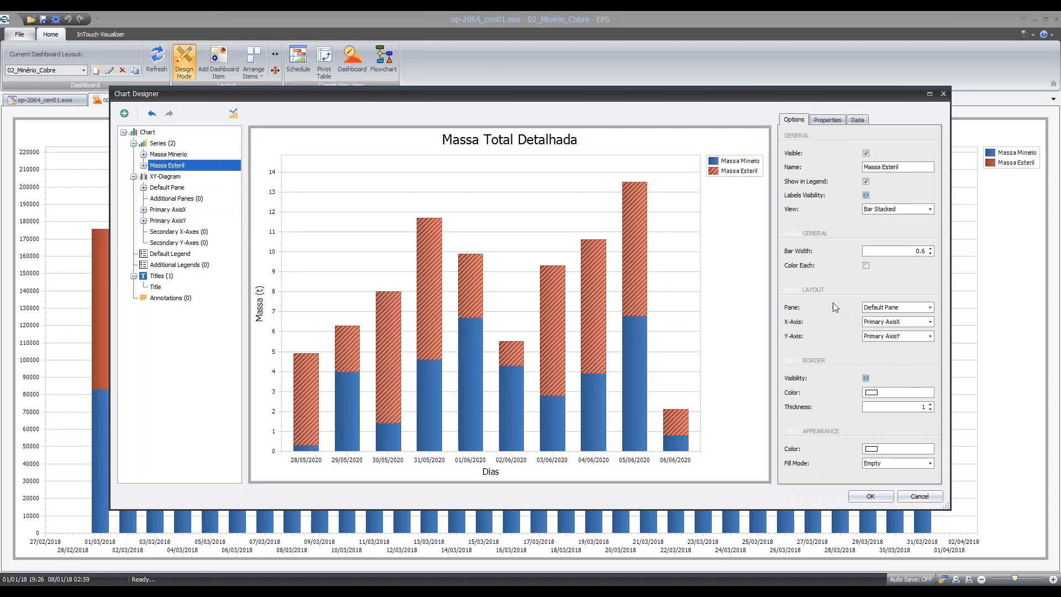
click(929, 452)
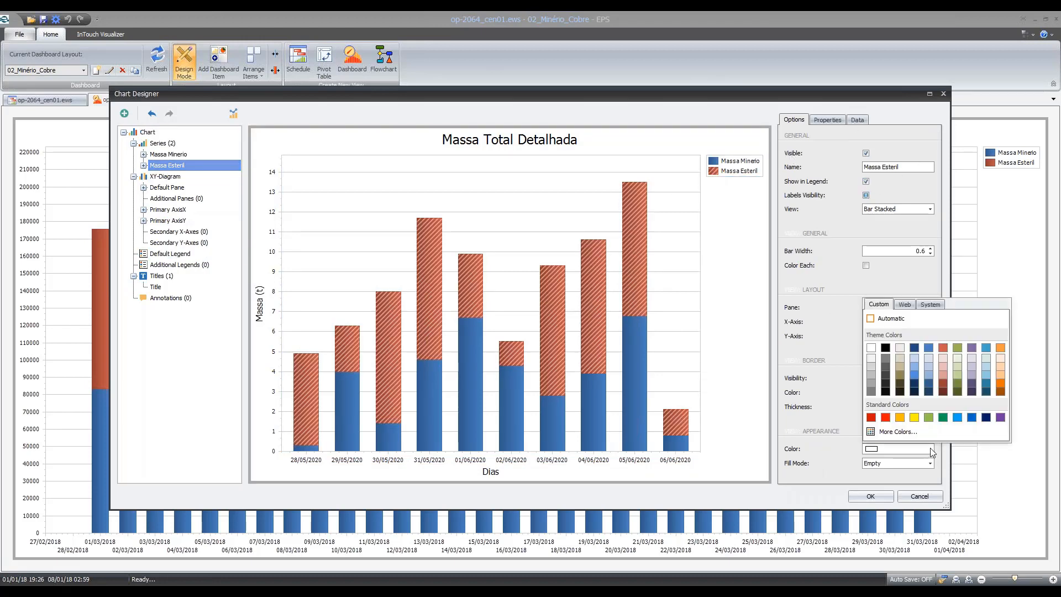
click(913, 346)
click(634, 372)
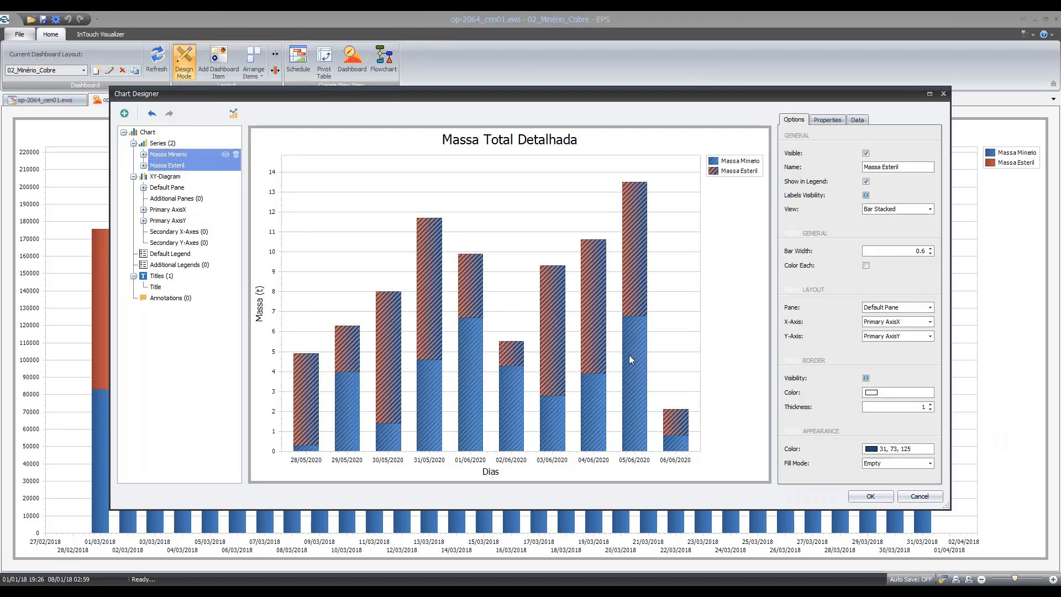
click(928, 449)
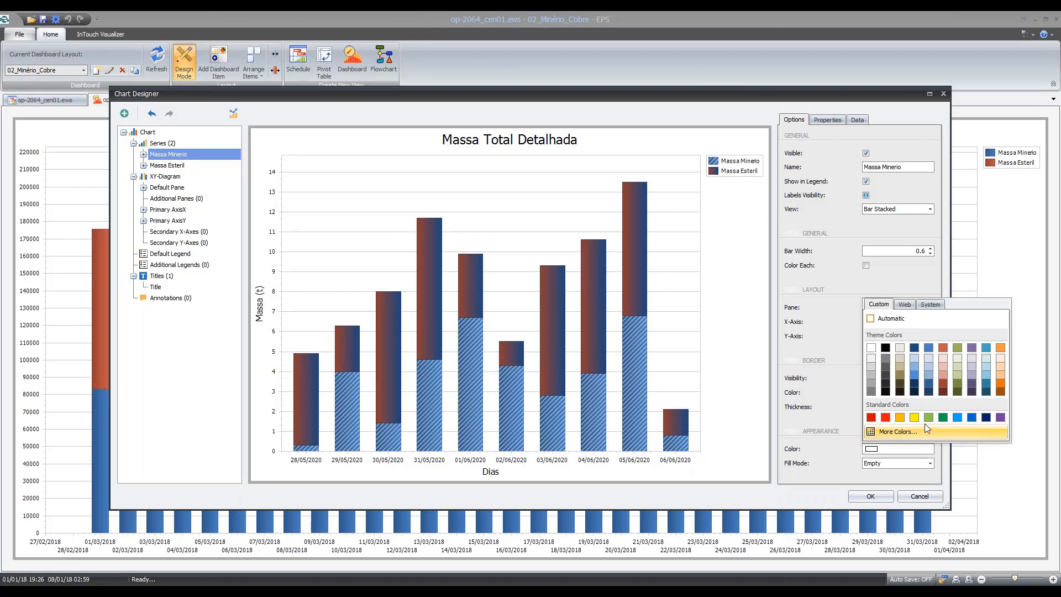
click(924, 423)
click(883, 498)
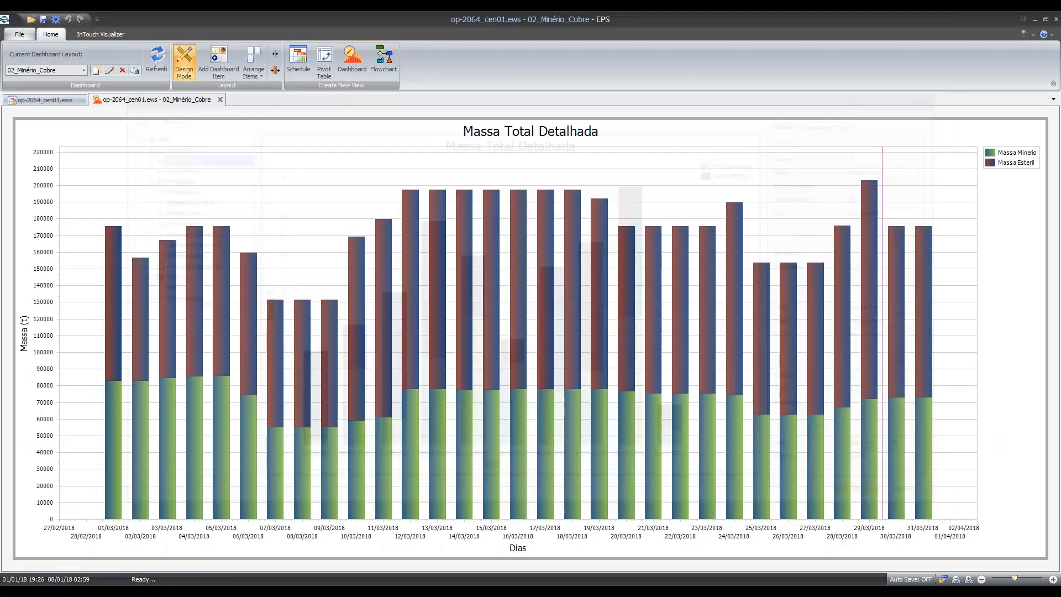
mouse_move(926, 475)
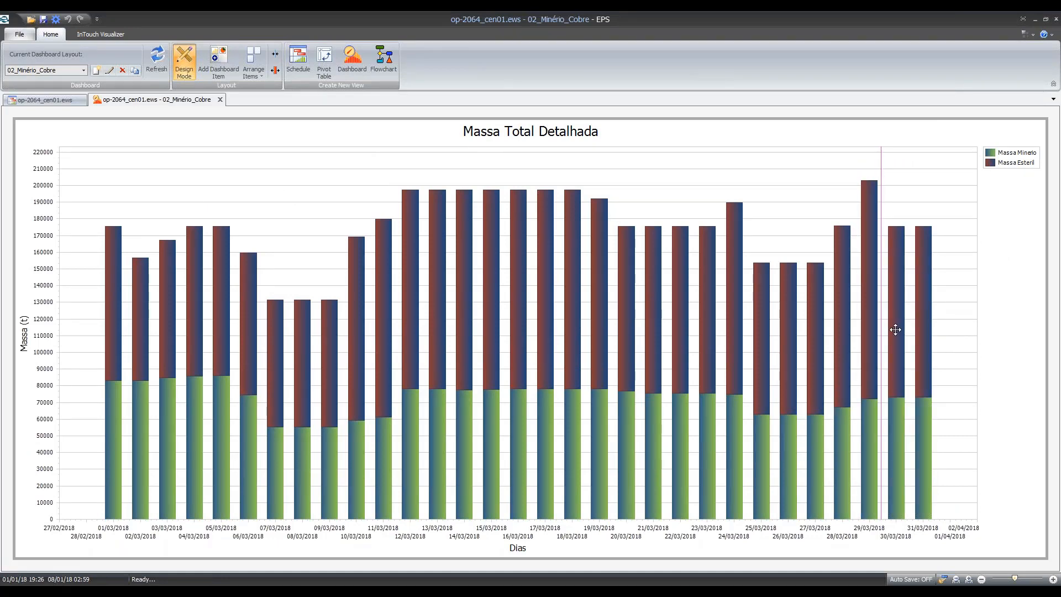
mouse_move(899, 329)
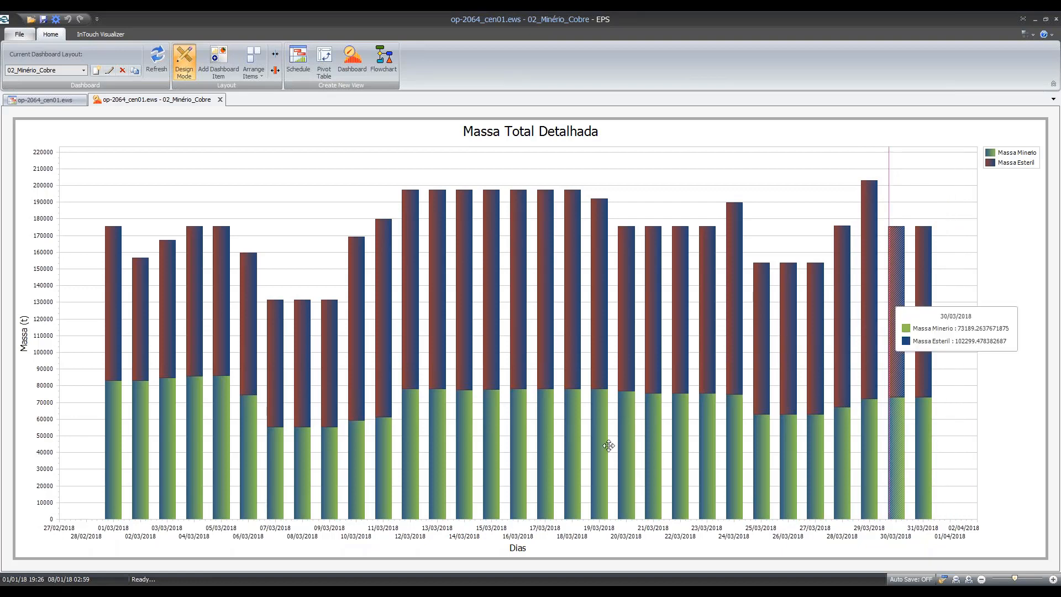
right_click(994, 236)
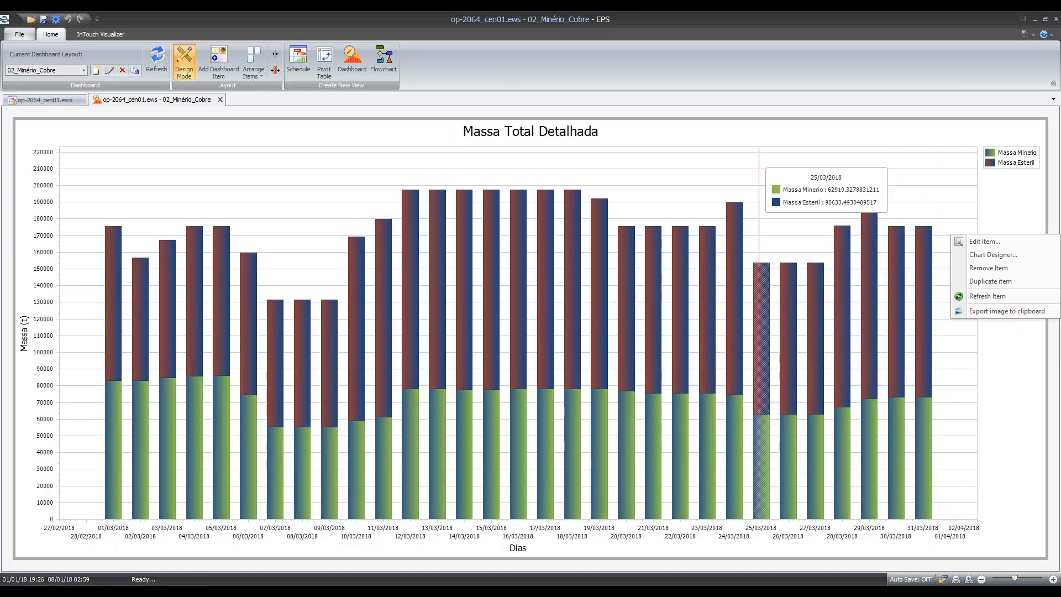
click(705, 111)
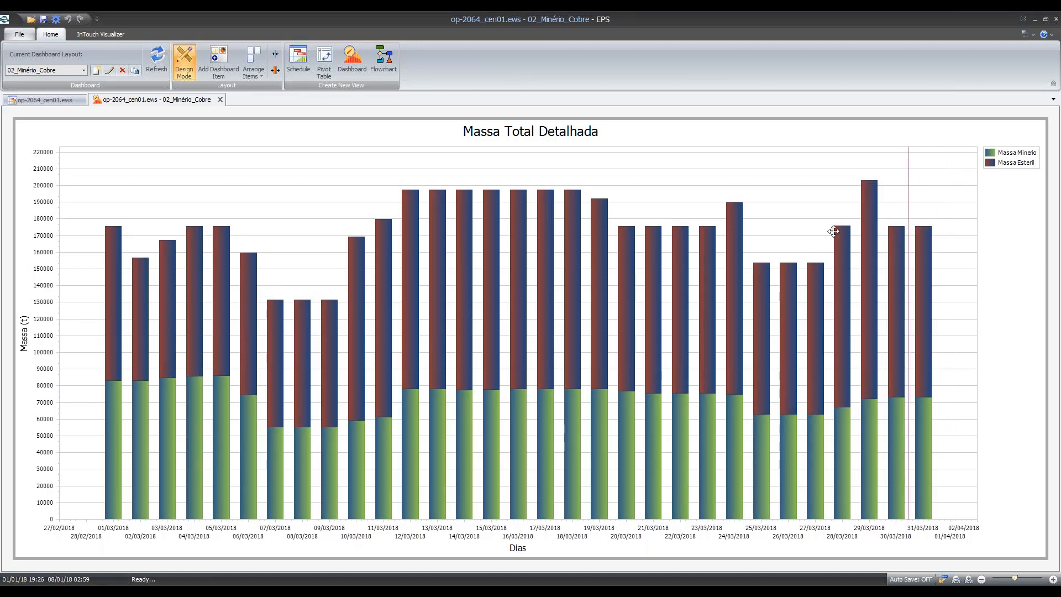
Step: Edit the Massa Total Detalhada chart item and add the CU Minerio field to its task data
right_click(722, 137)
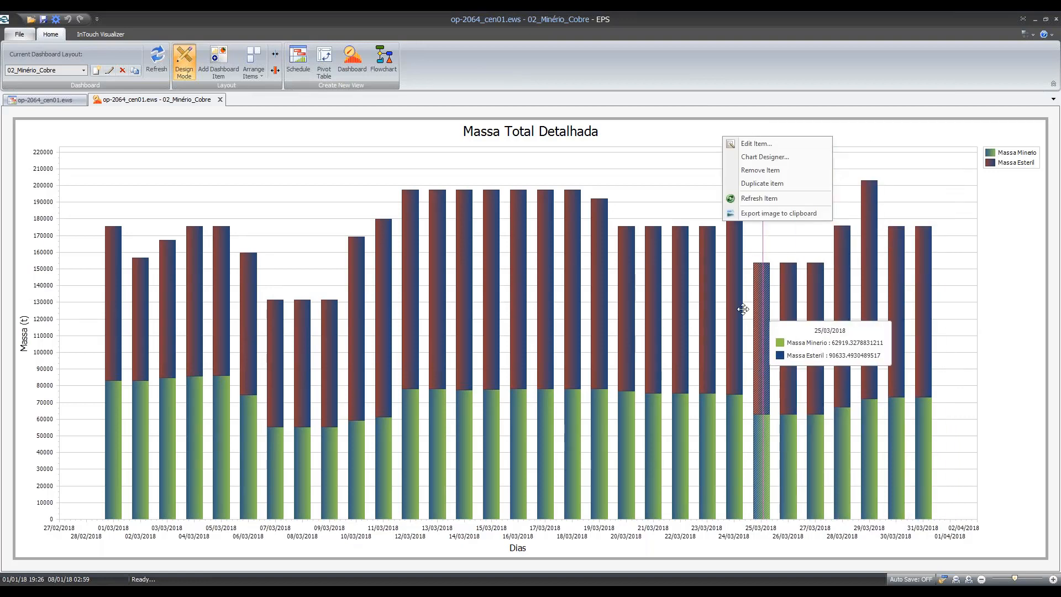
click(757, 144)
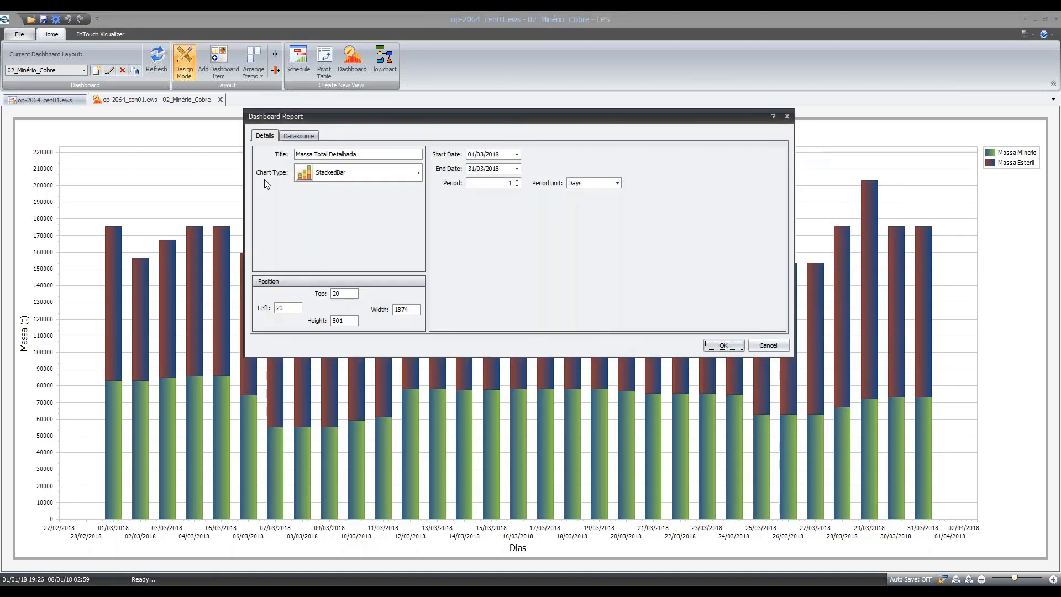
click(297, 136)
click(296, 199)
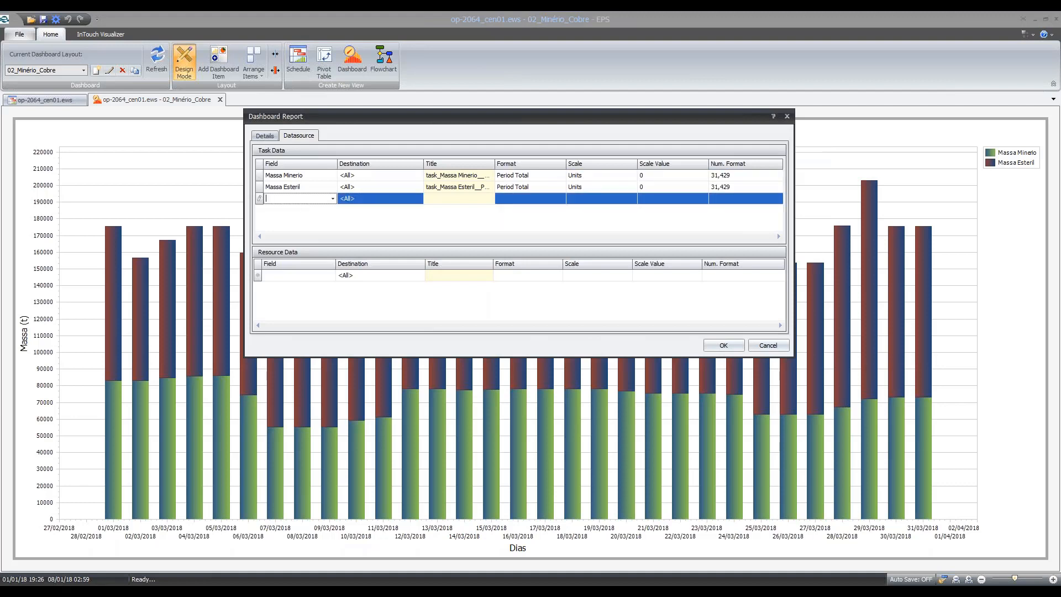
text(U)
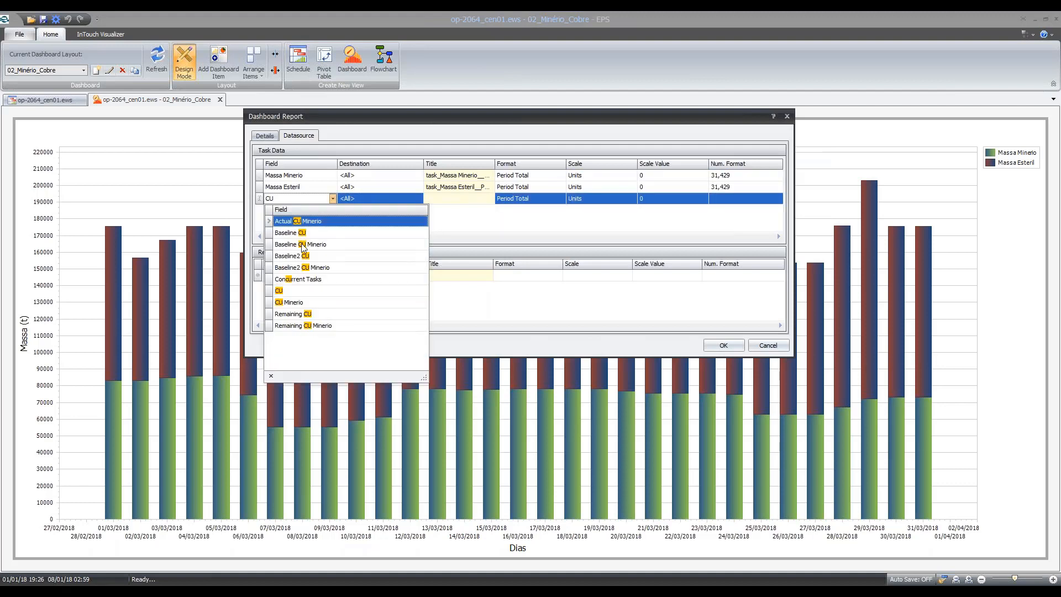
click(313, 303)
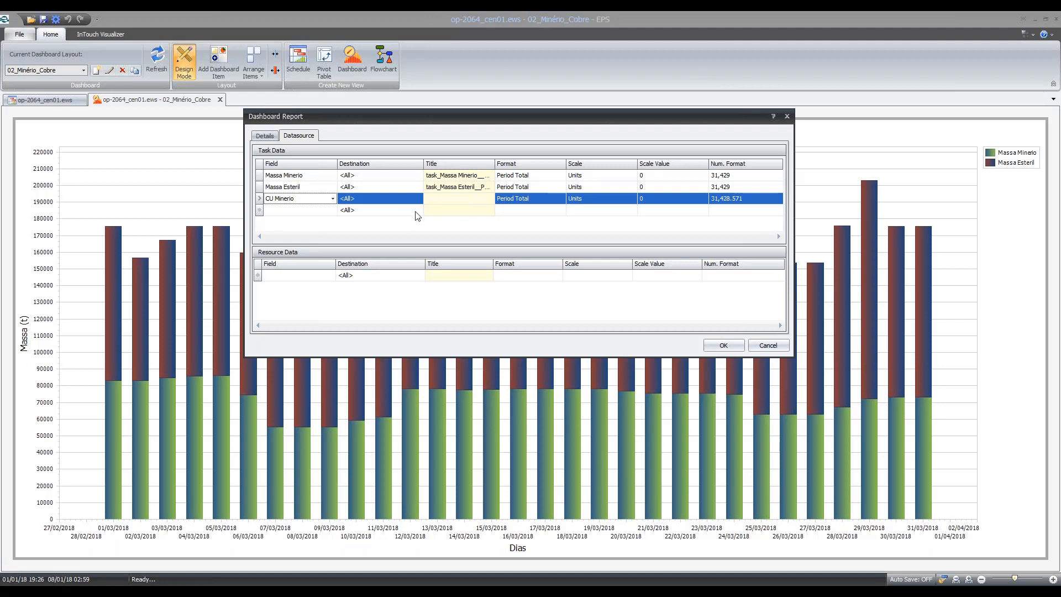
Step: Set the CU Minerio field's format to Grade and accept the datasource change
click(546, 201)
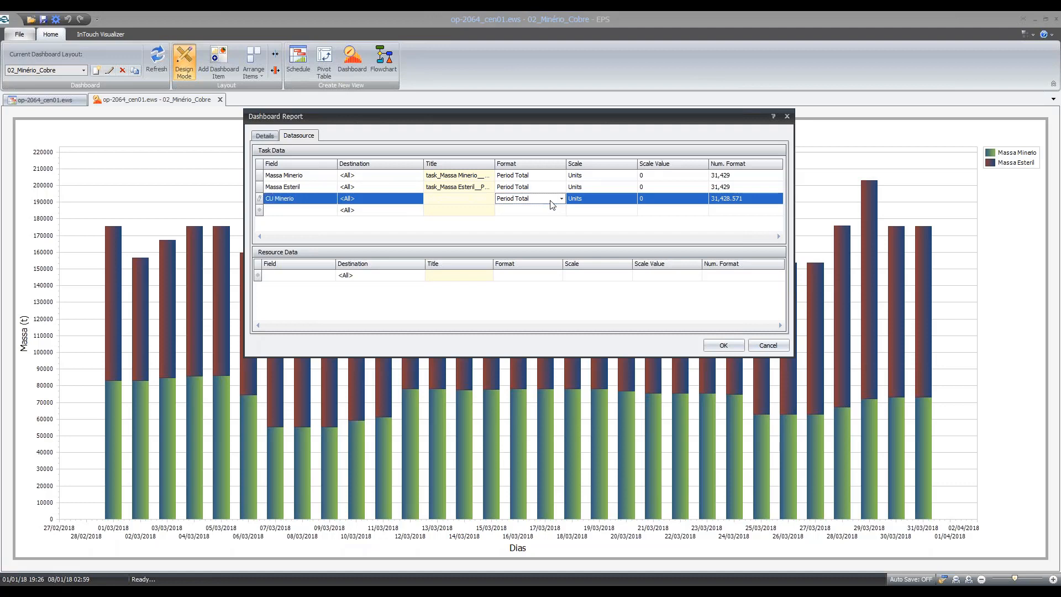
click(561, 199)
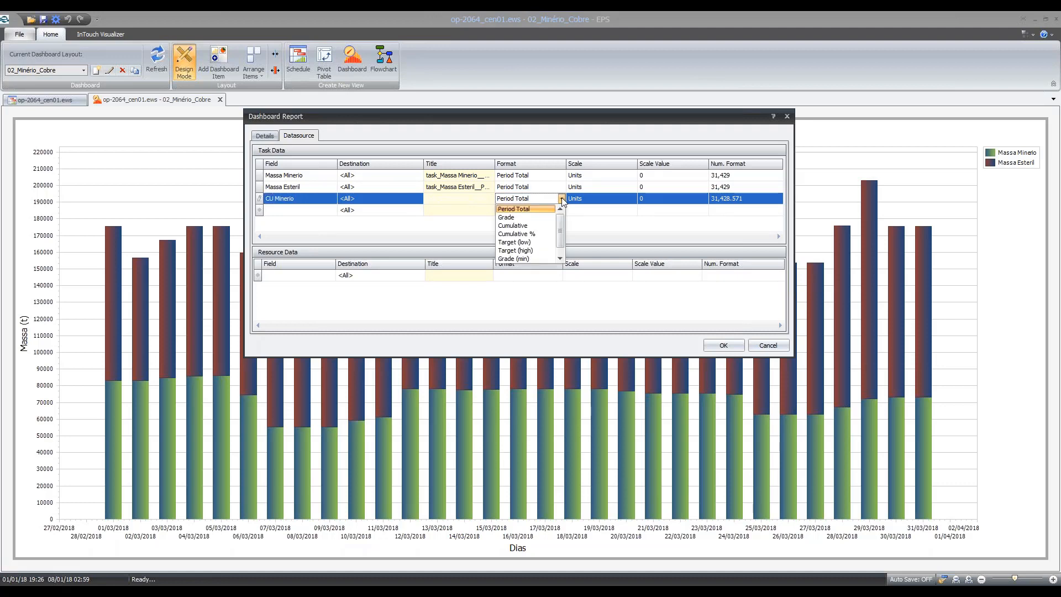
click(535, 217)
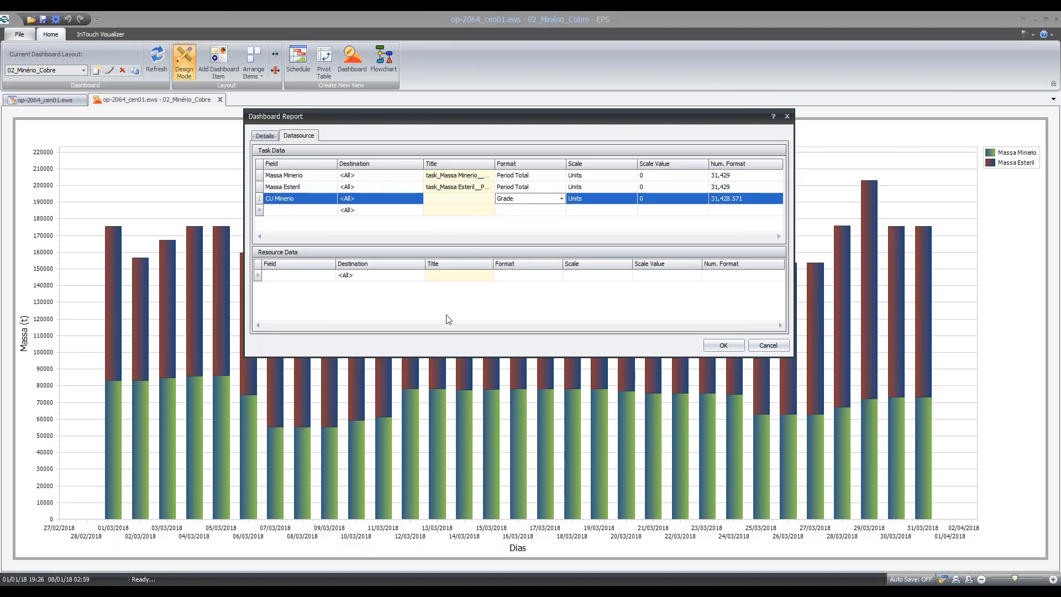
click(723, 347)
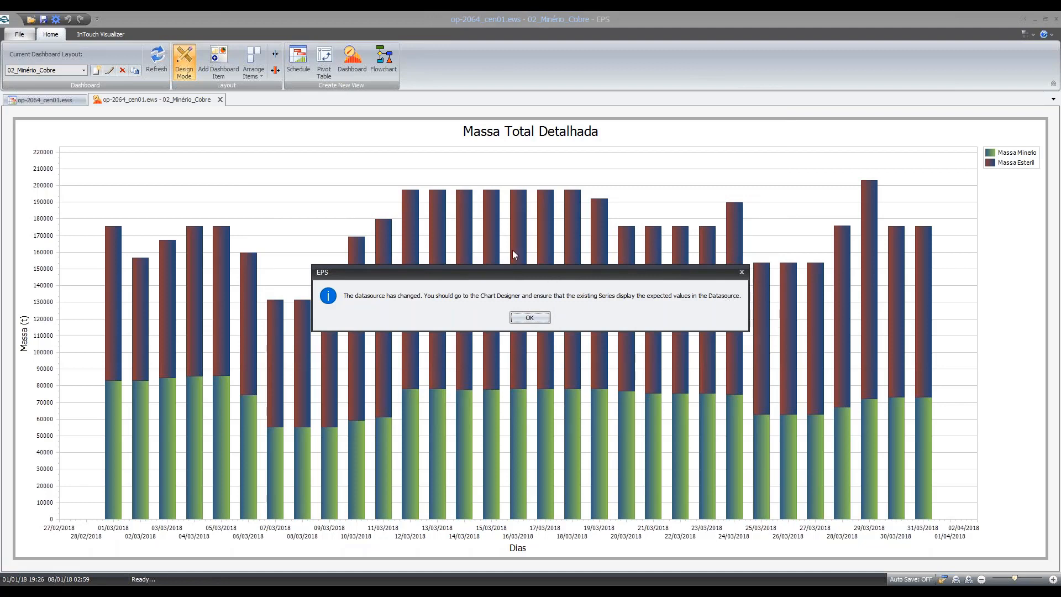
click(529, 318)
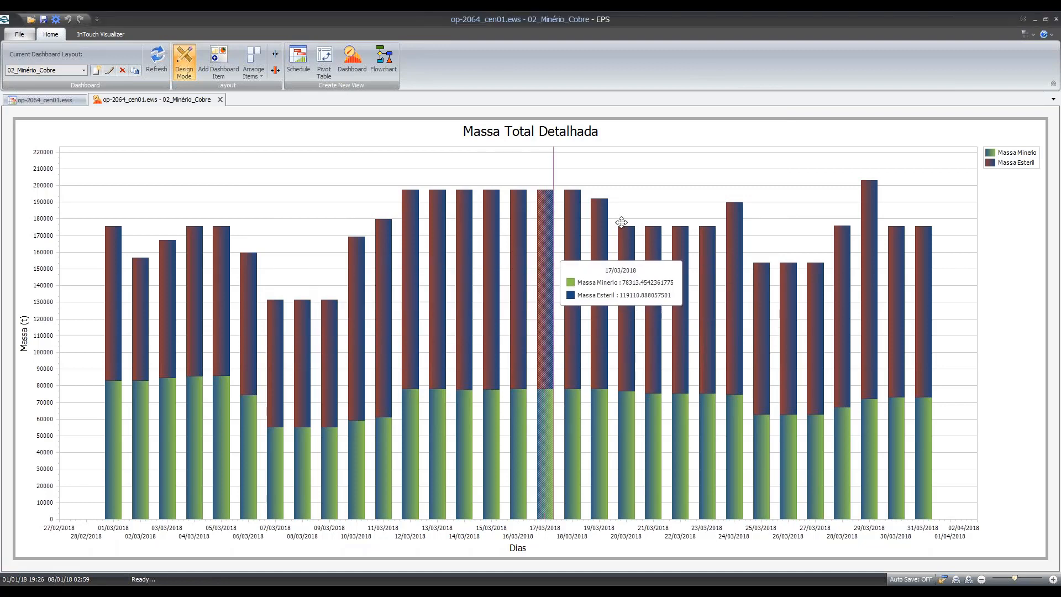
Step: Open the Massa Total Detalhada chart in the Chart Designer and add a third series of type Line
right_click(686, 134)
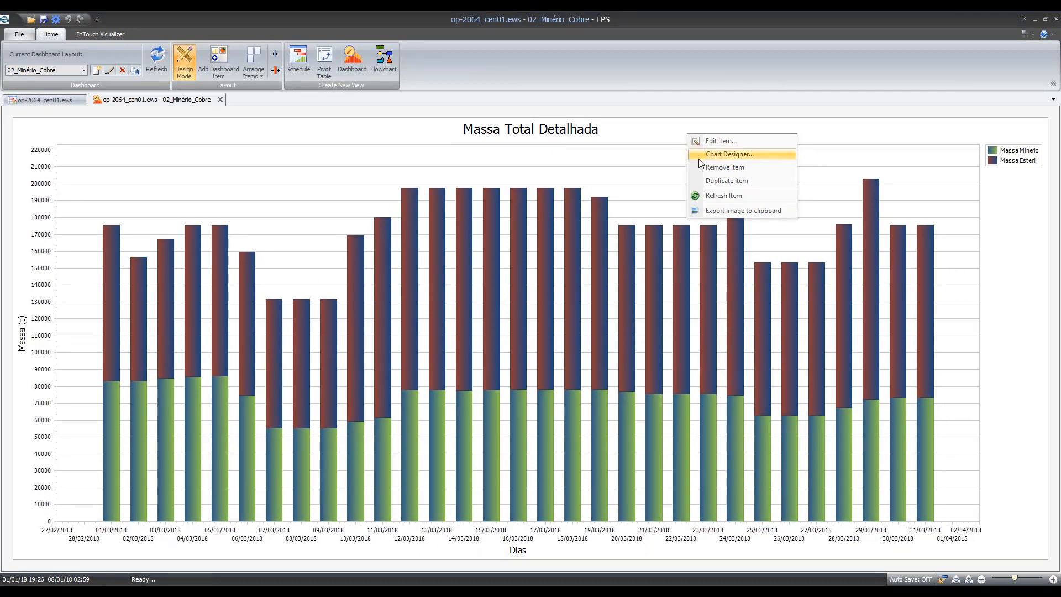
click(698, 158)
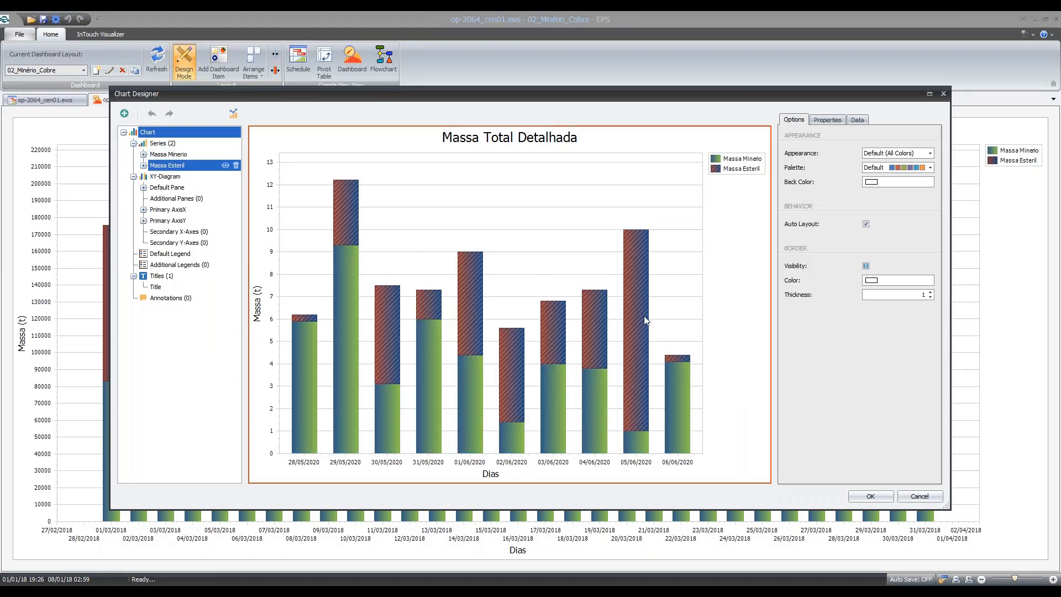
click(614, 298)
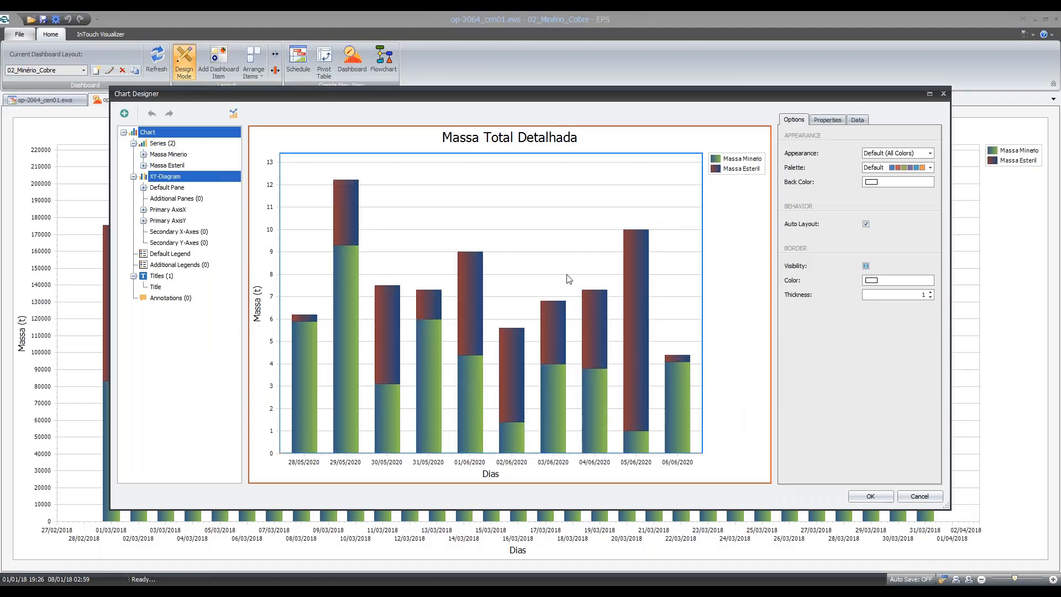
mouse_move(237, 144)
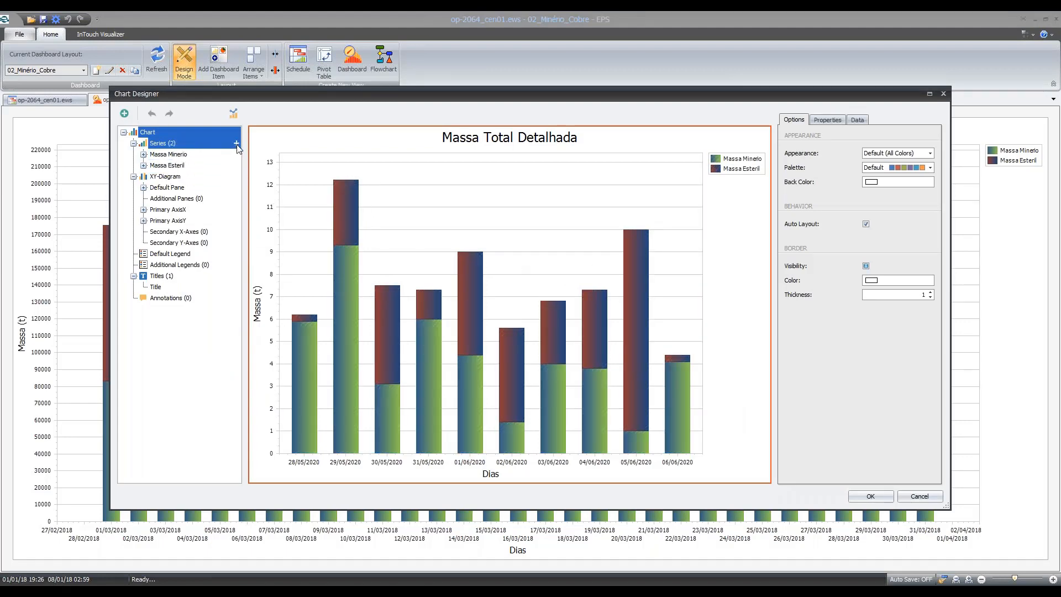
click(236, 144)
scroll(213, 287, down, 5)
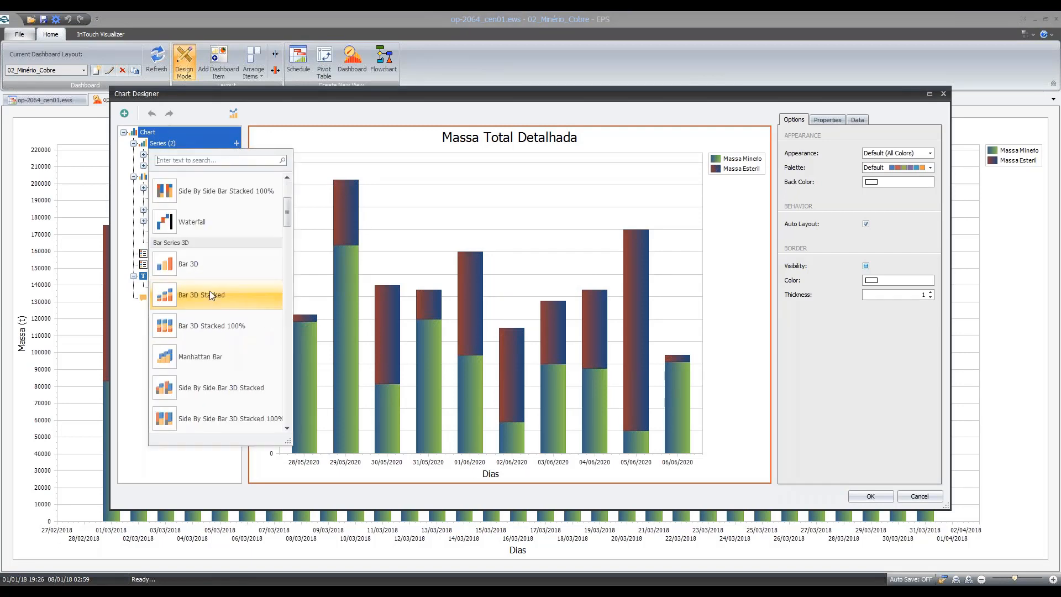
scroll(221, 279, down, 2)
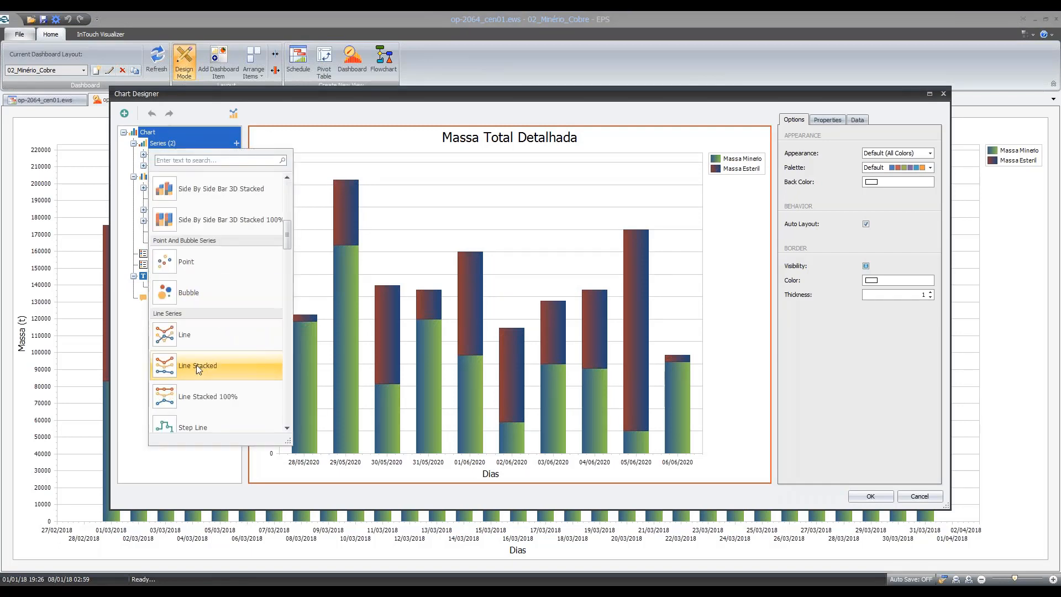
click(190, 335)
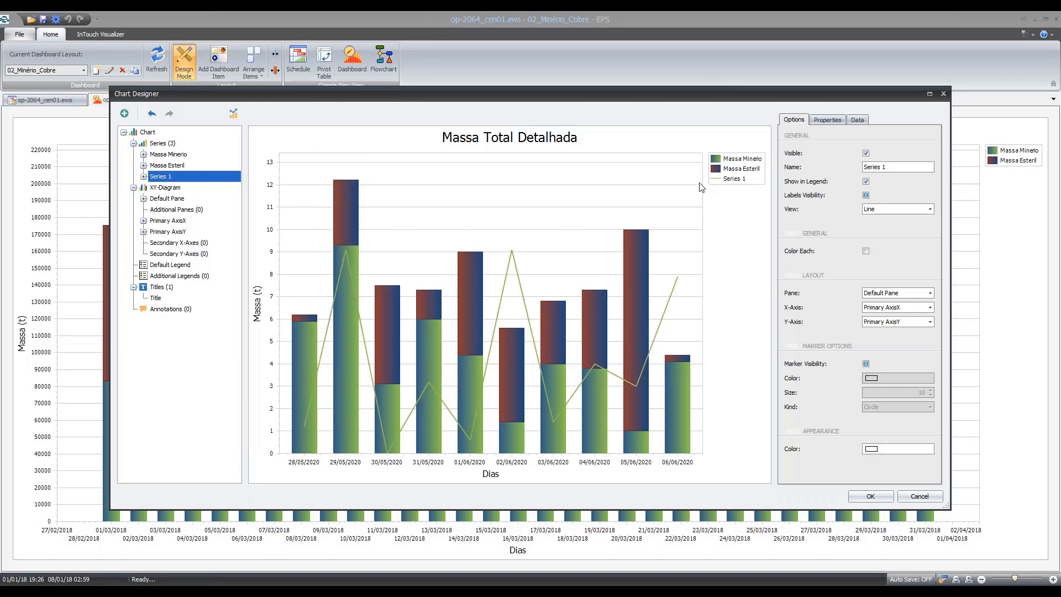
Step: Name the new line series Cobre Minerio and colour it yellow (255, 255, 0)
click(897, 167)
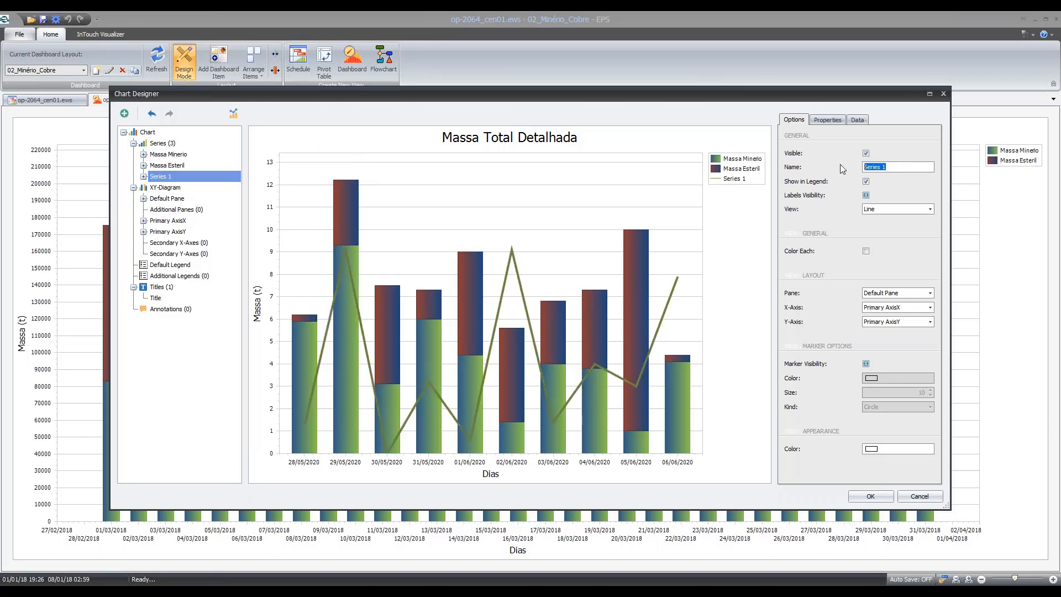
text(Cobre Minerio)
click(926, 448)
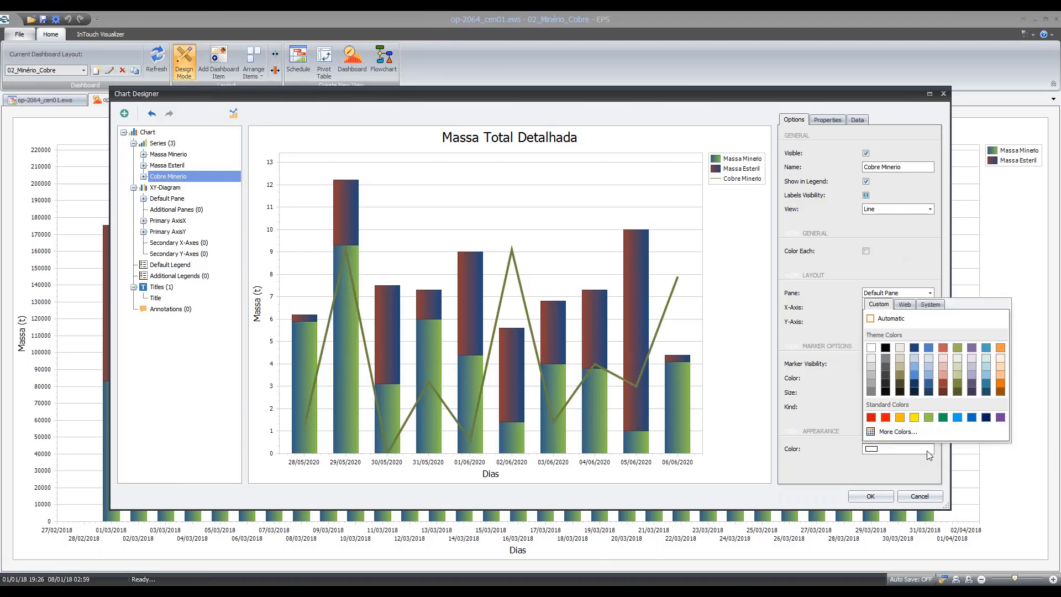
click(914, 417)
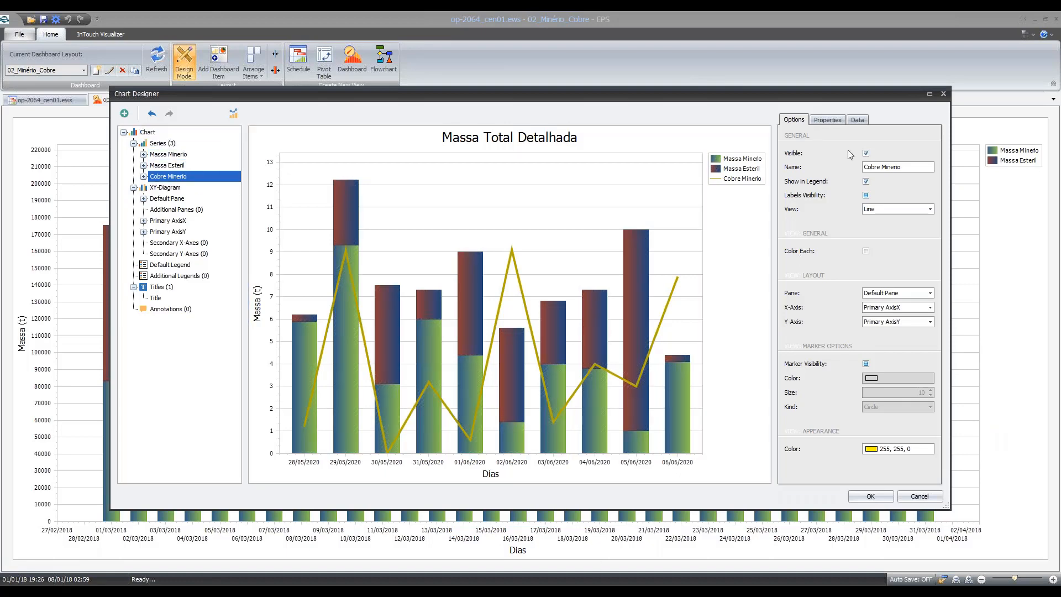
Step: Bind the Cobre Minerio series with task_CU Minerio__Grade as its value and Date as its argument
click(857, 120)
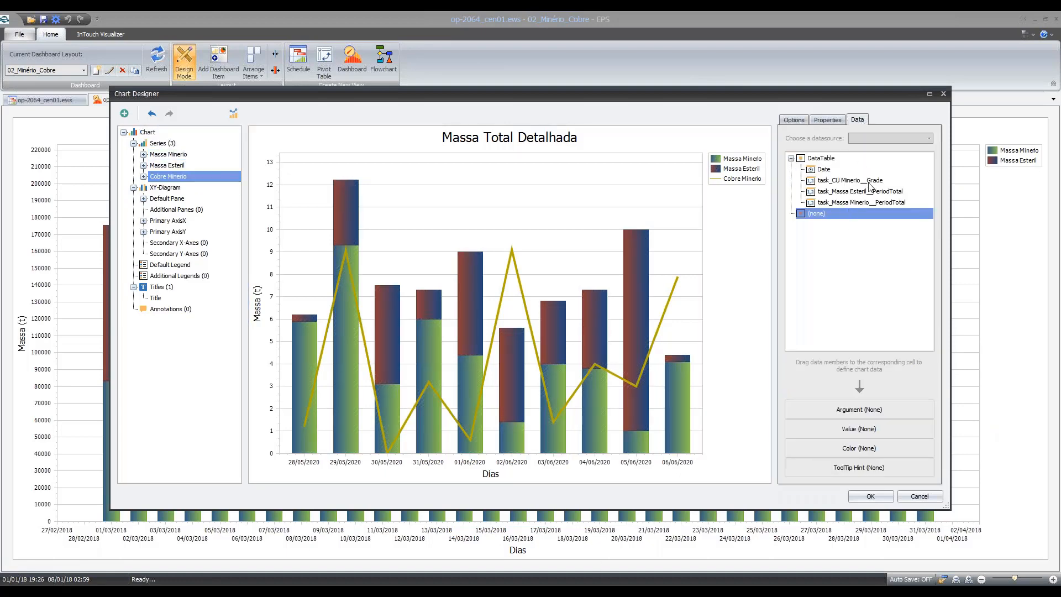
drag(869, 183, 859, 428)
drag(823, 170, 859, 409)
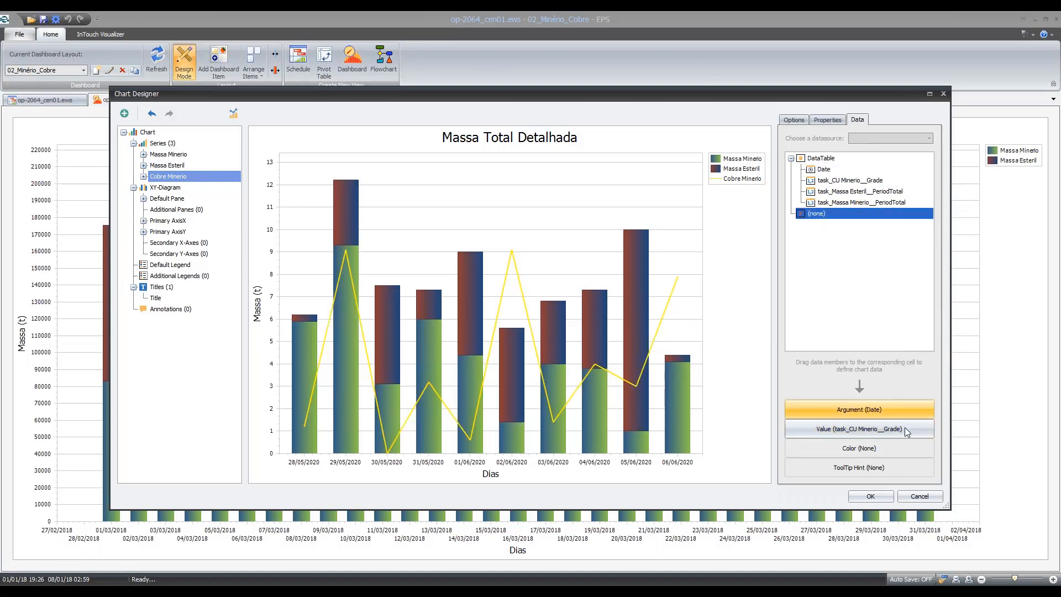
Step: Add a secondary Y axis to the diagram and assign the Cobre Minerio series to it
click(800, 124)
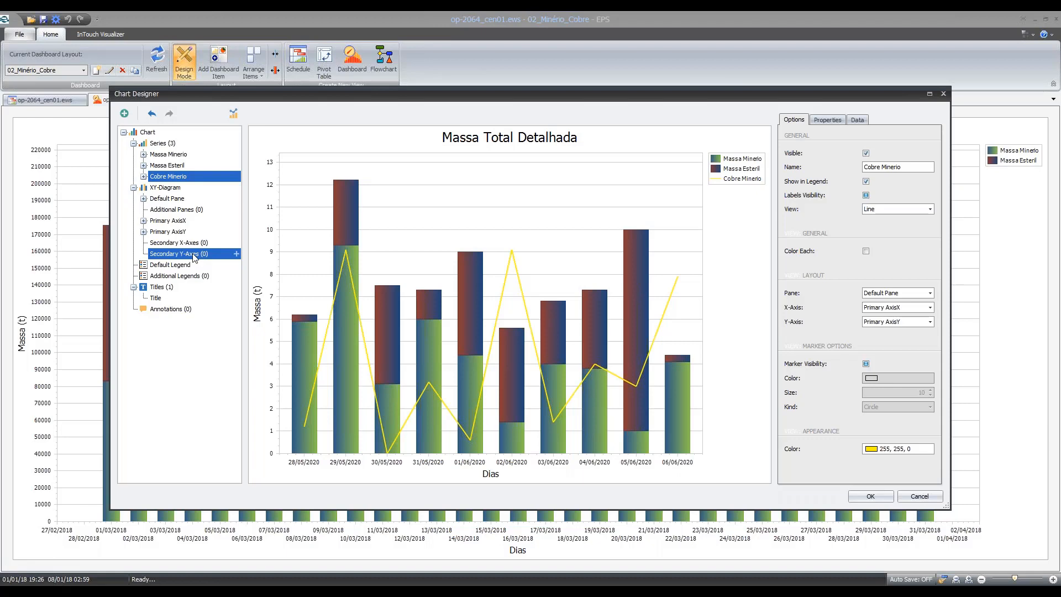
click(237, 254)
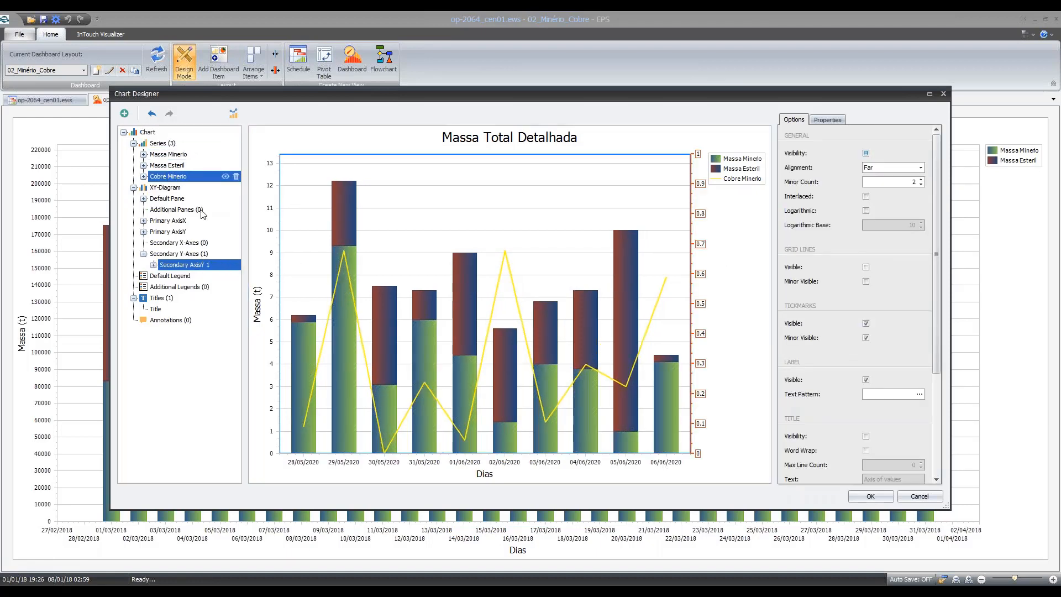
click(185, 177)
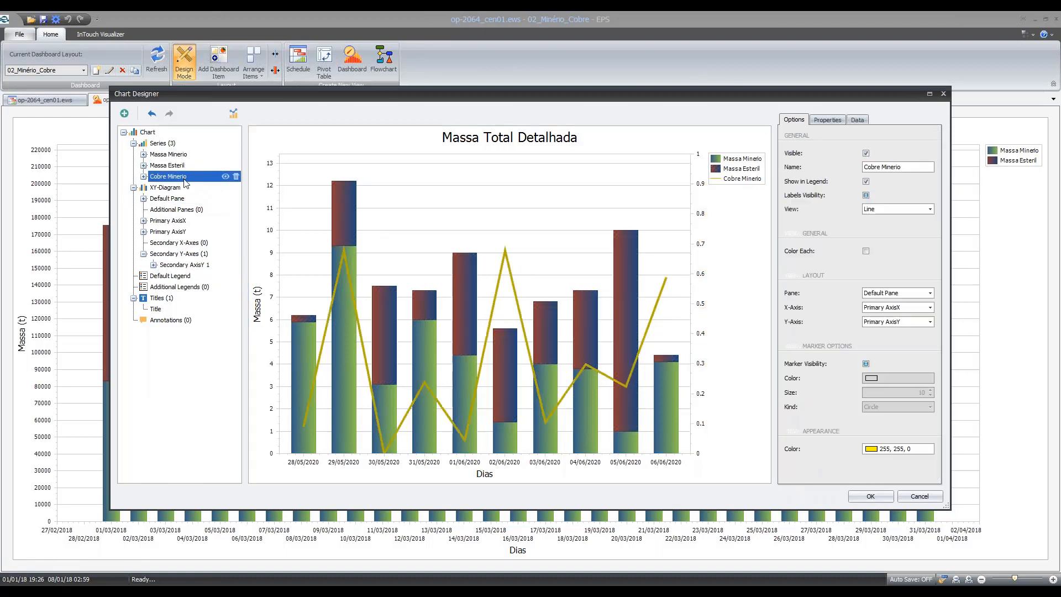
click(930, 321)
click(906, 339)
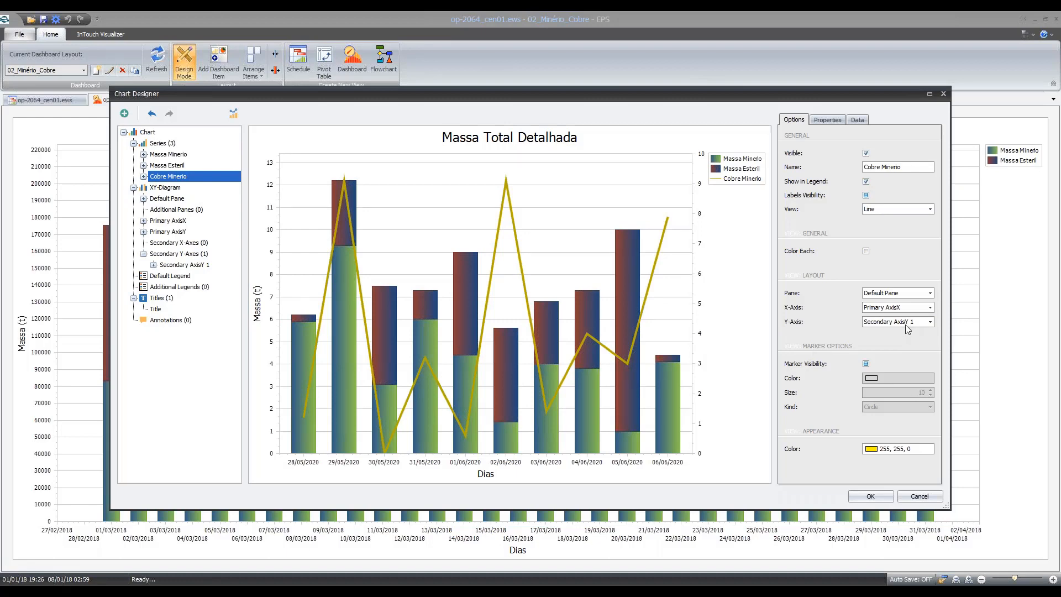
Step: Check the axis assignments of the Massa Esteril and Massa Minerio series and apply the chart changes
ctrl+click(190, 165)
click(190, 153)
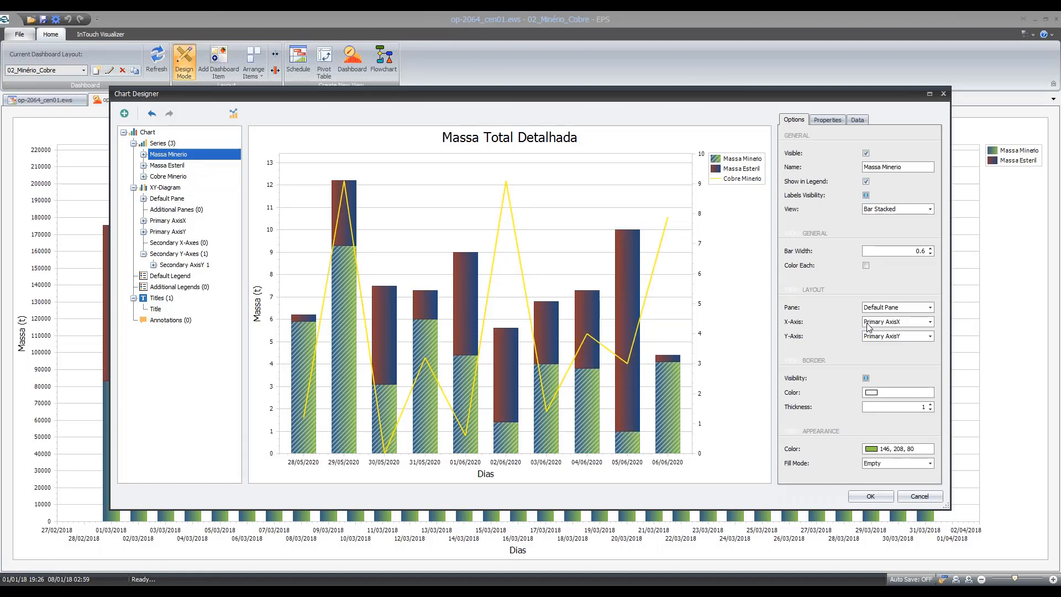
click(878, 498)
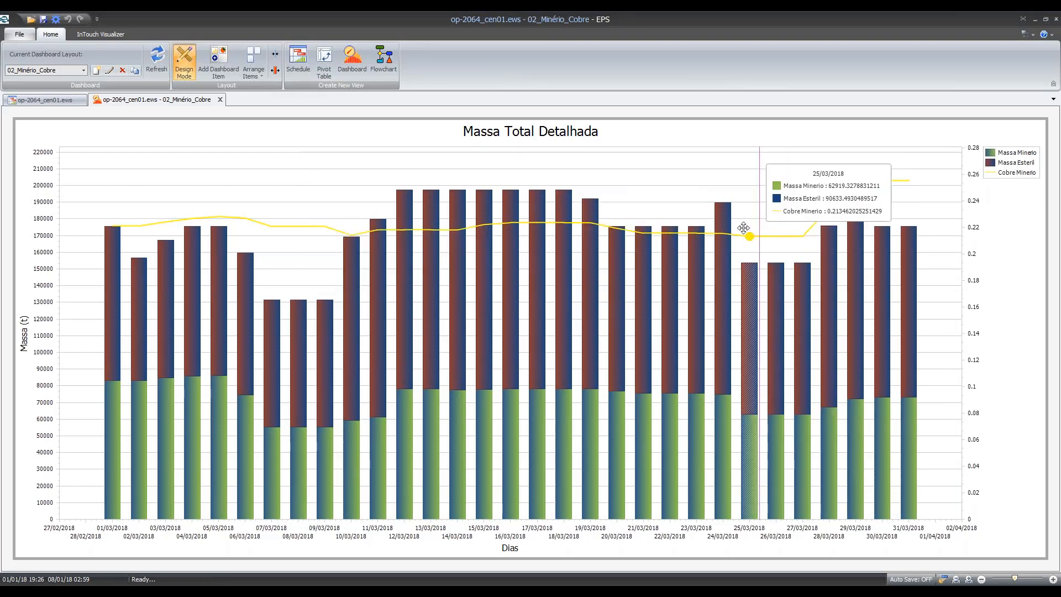
Step: Reopen the chart designer for Massa Total Detalhada and compare the view types and axis assignments of the Cobre Minerio, Massa Esteril and Massa Minerio series
right_click(995, 224)
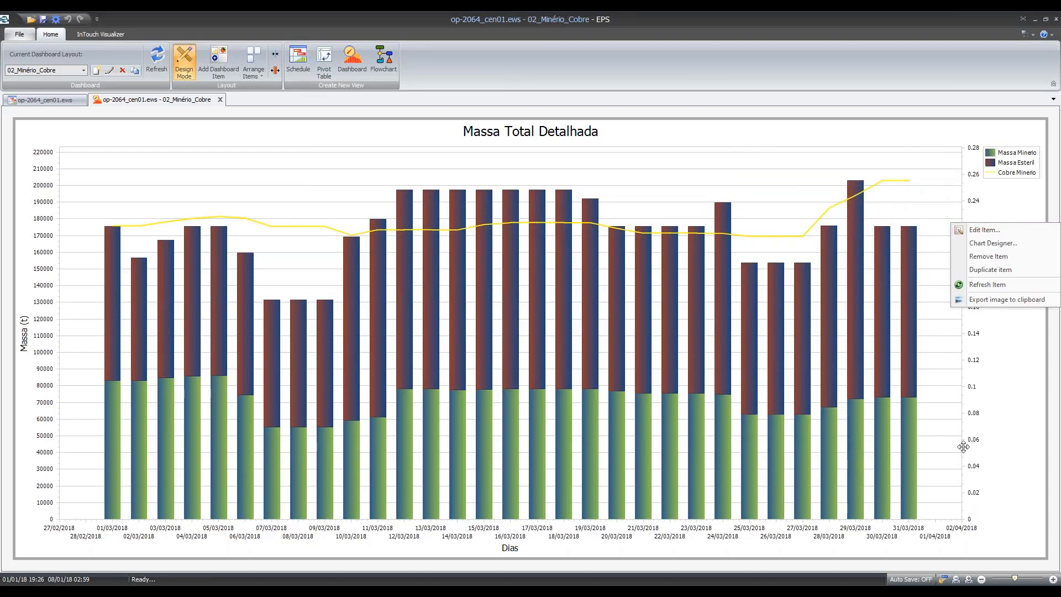
click(989, 243)
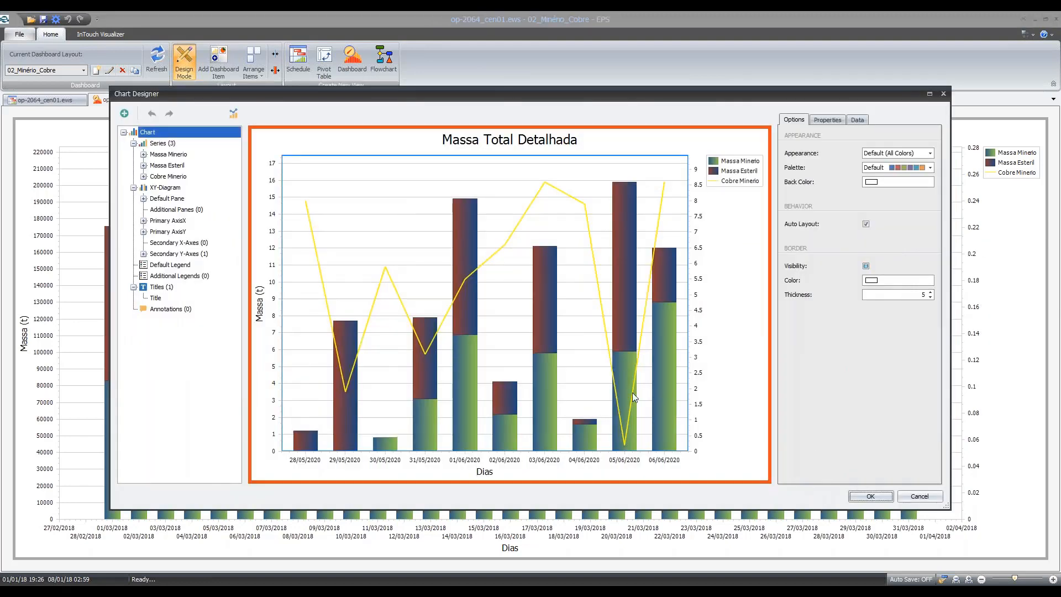
click(581, 200)
click(185, 177)
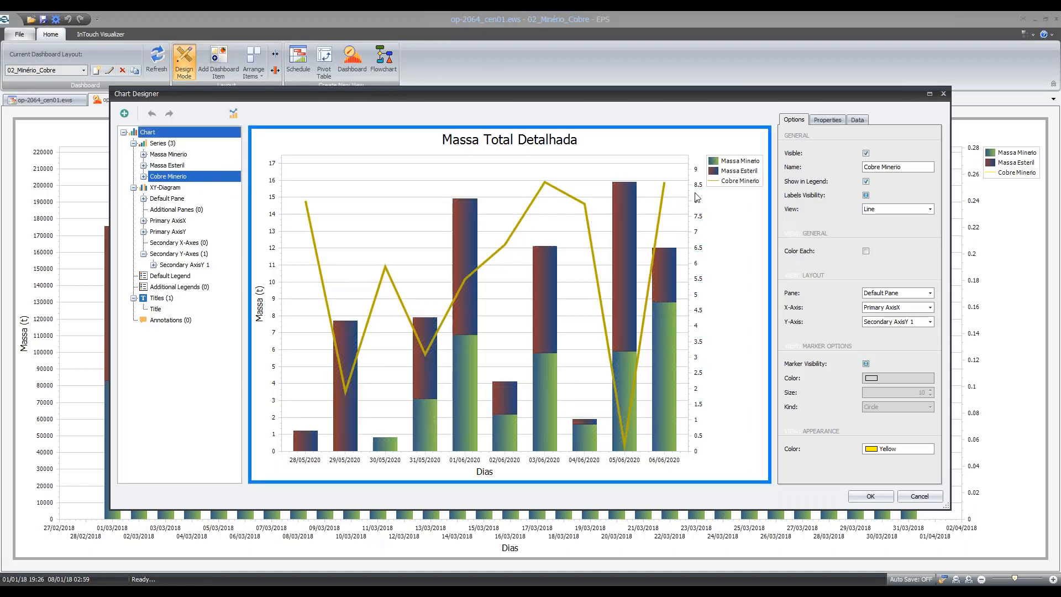
click(712, 174)
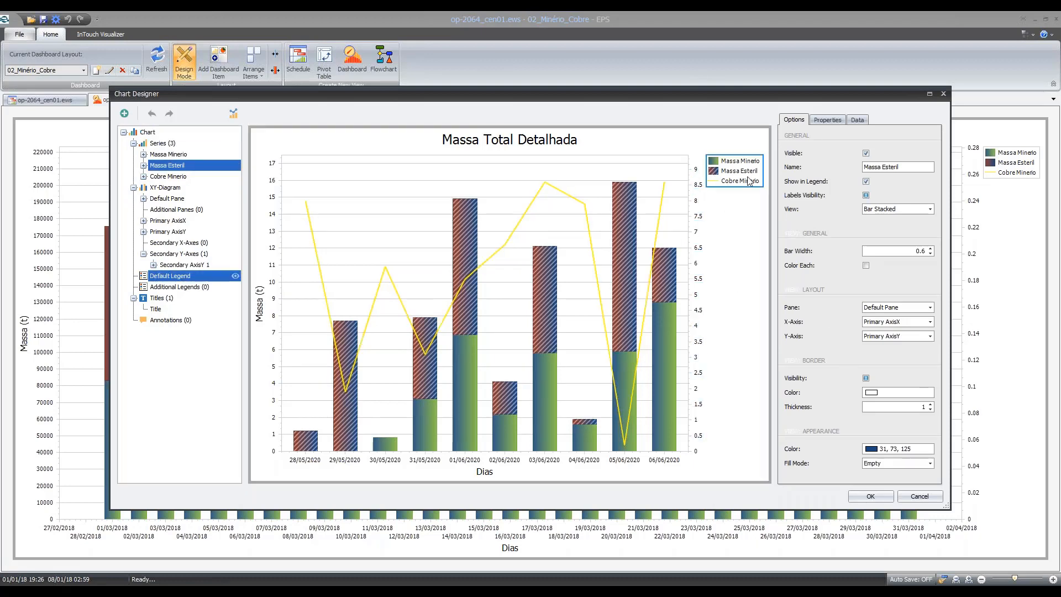
click(716, 182)
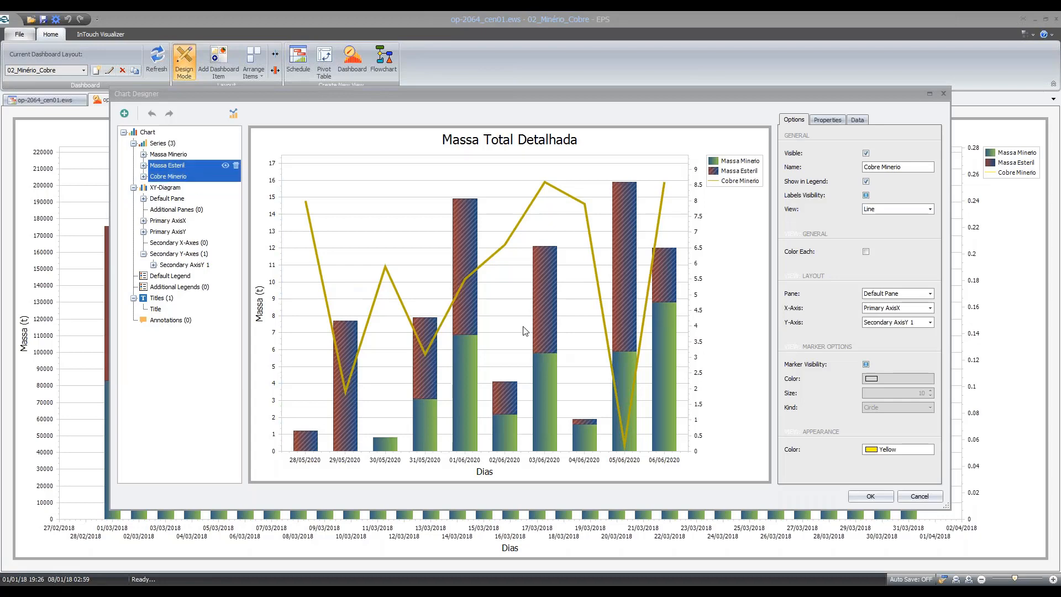
click(165, 146)
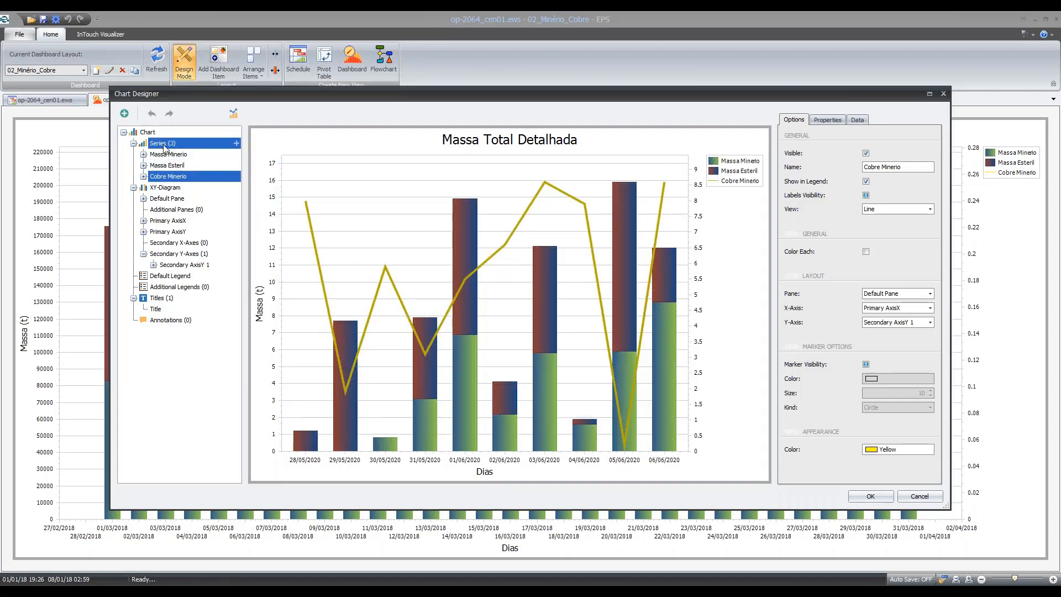
click(168, 155)
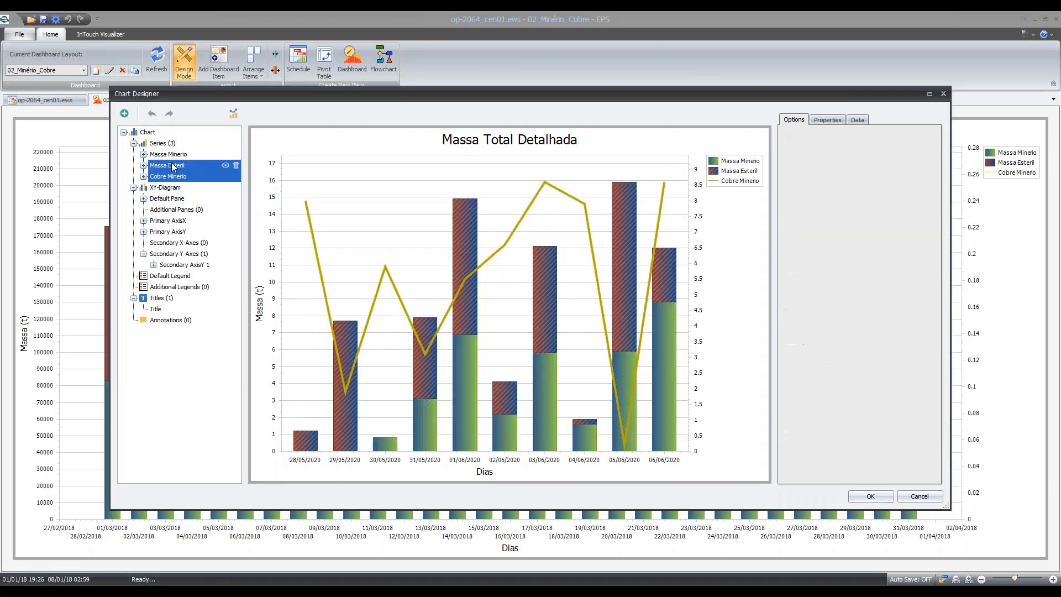
click(170, 176)
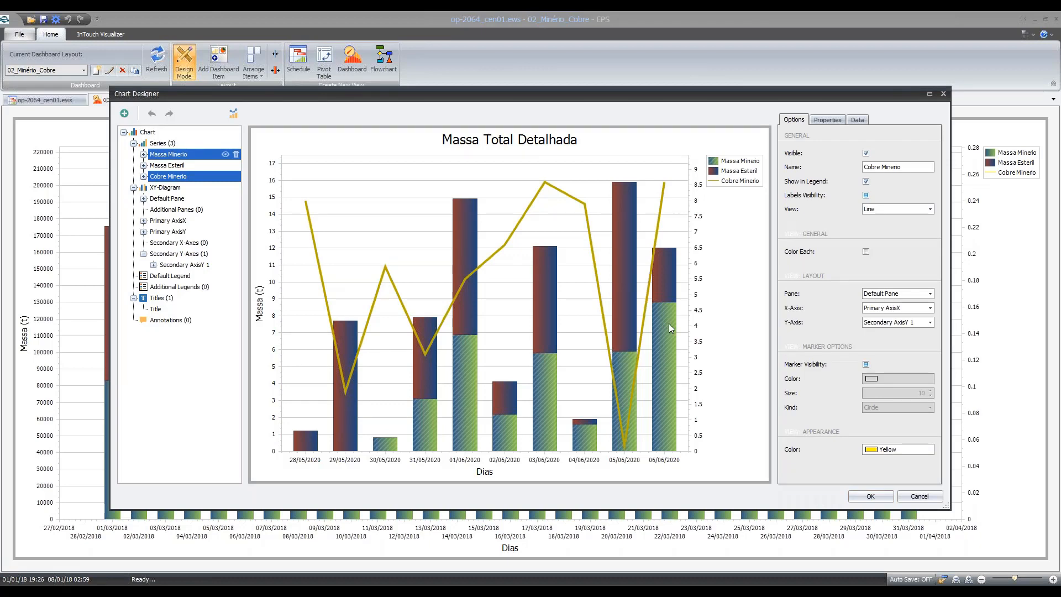
click(173, 155)
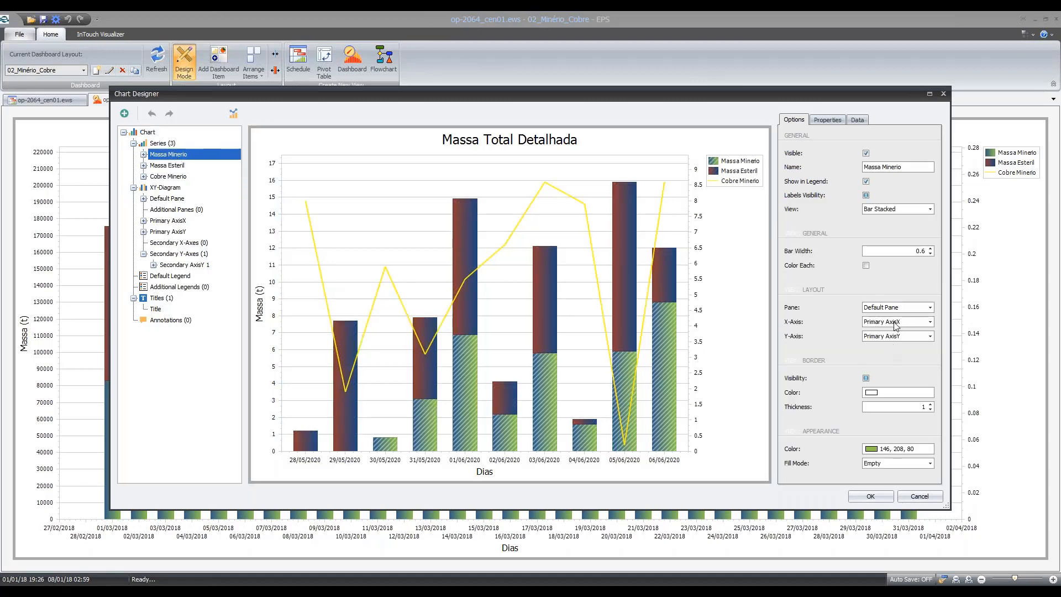
Step: Show value labels on the Cobre Minerio line series
click(183, 176)
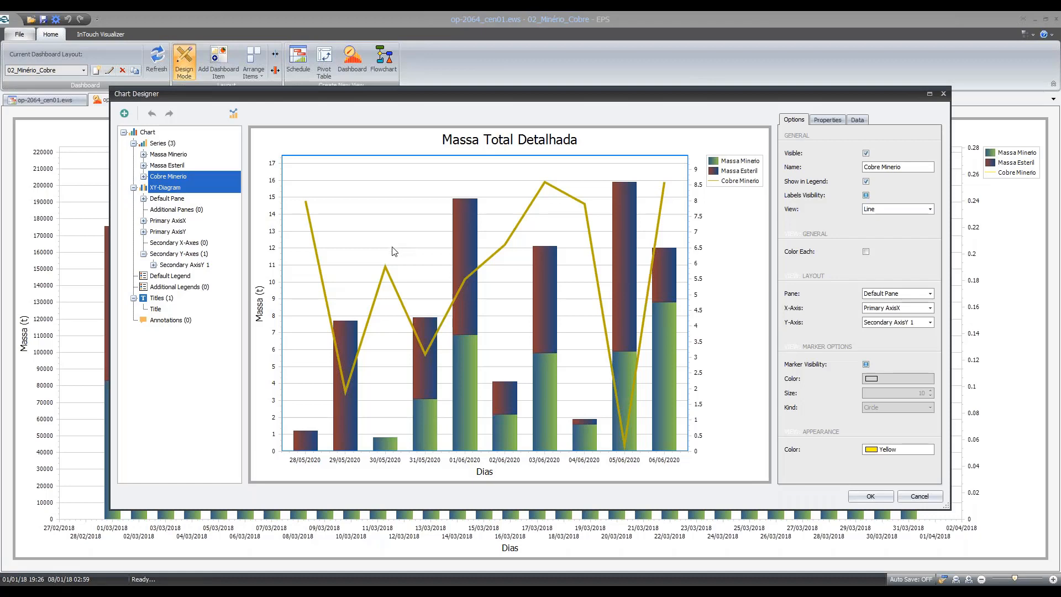
click(865, 195)
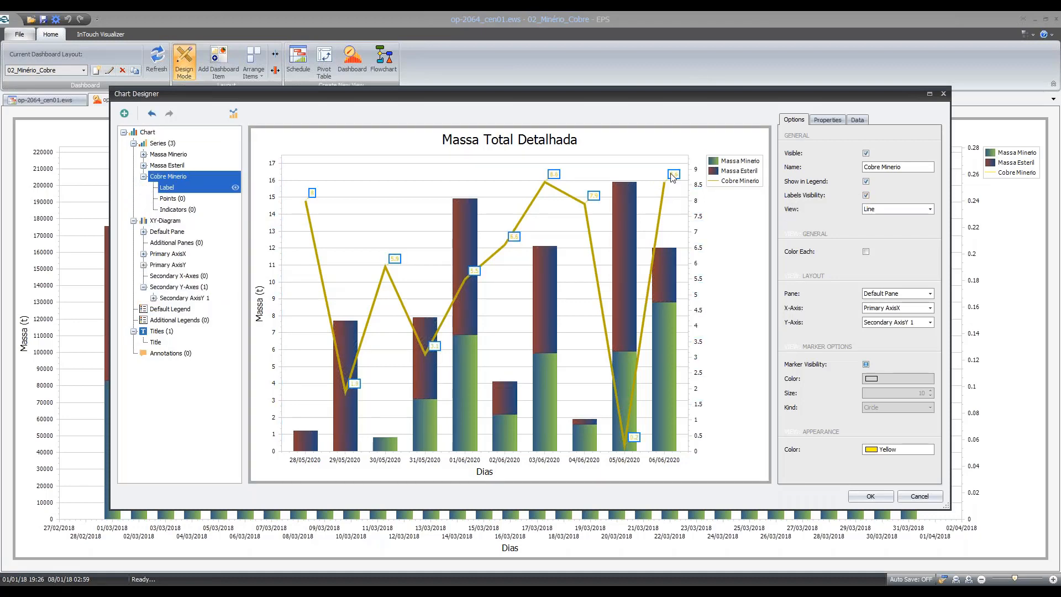
click(329, 194)
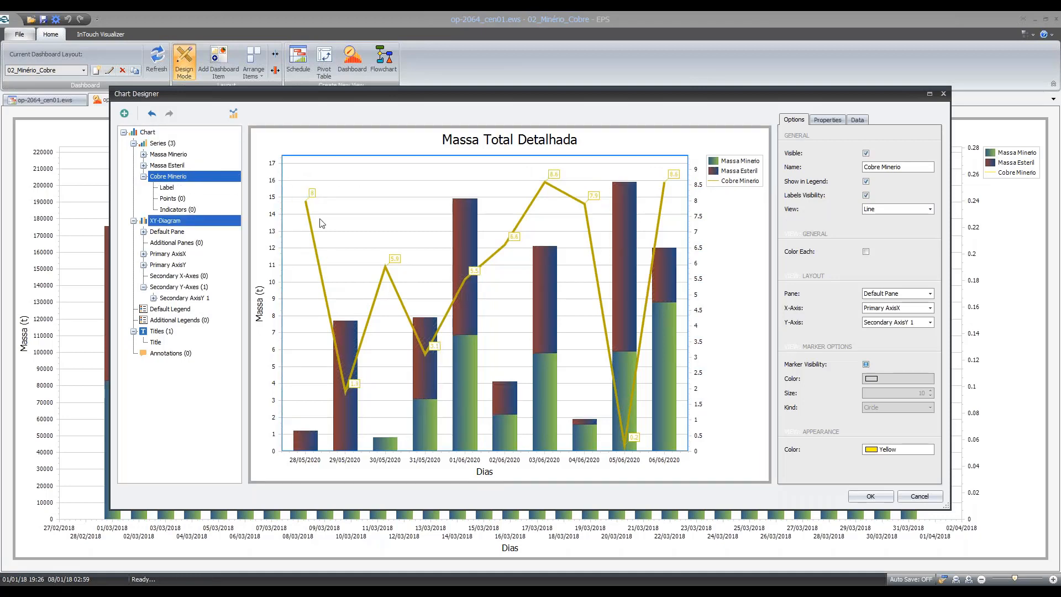
Step: Open the text pattern of the Cobre Minerio labels and add the Value placeholder to it
click(311, 199)
click(314, 195)
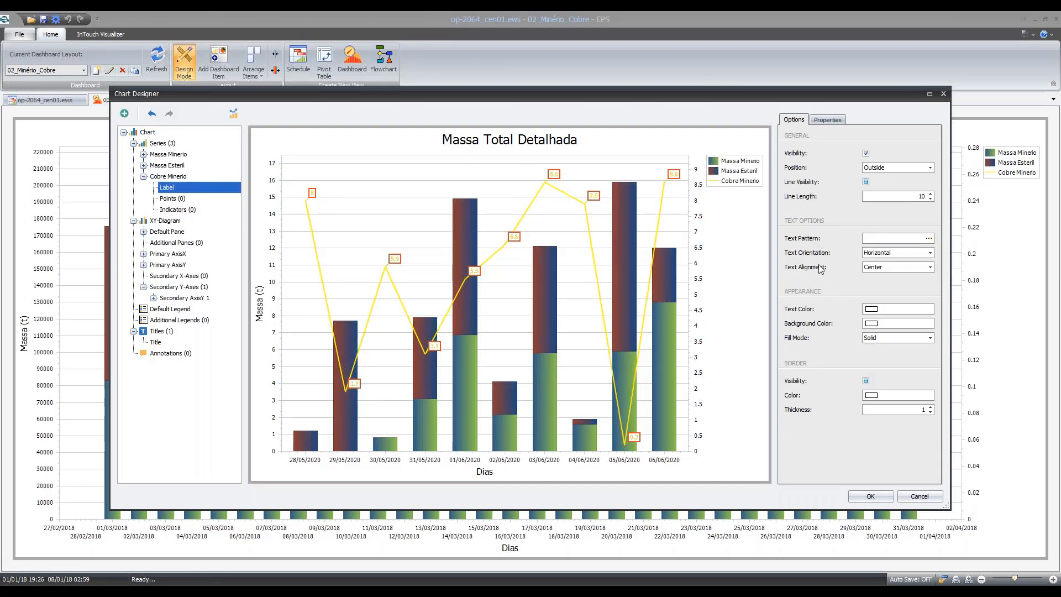
click(929, 239)
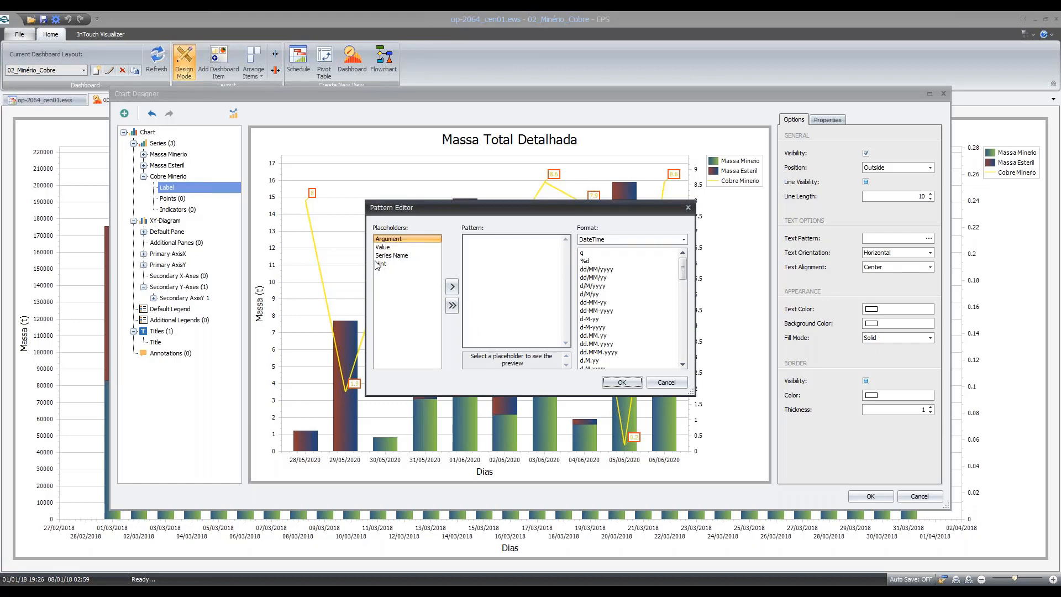
click(390, 247)
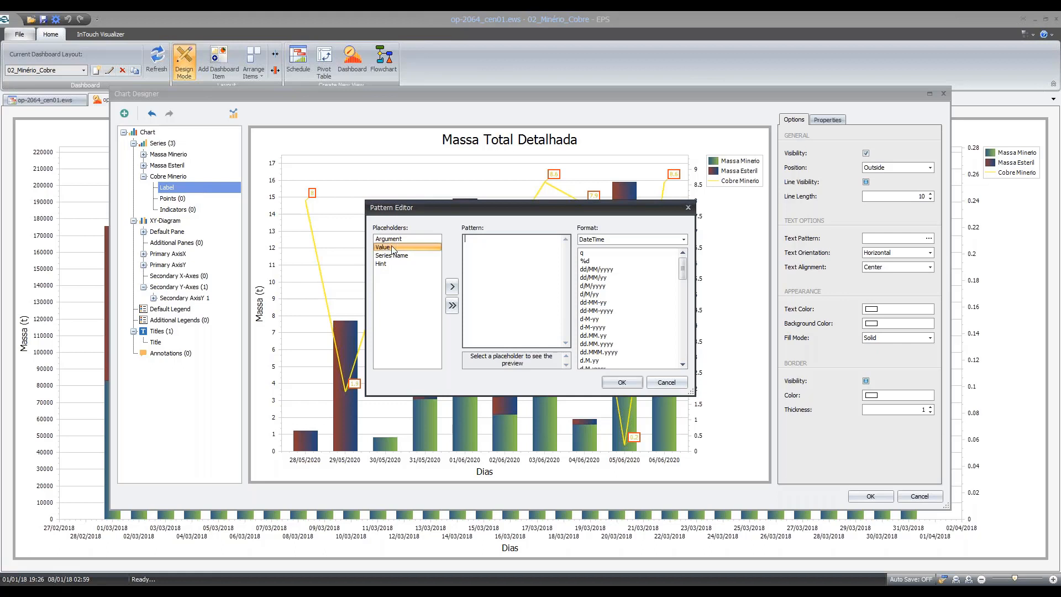
double_click(393, 248)
Step: Format the label value as Number with the #.00 pattern and apply the chart design changes
click(684, 240)
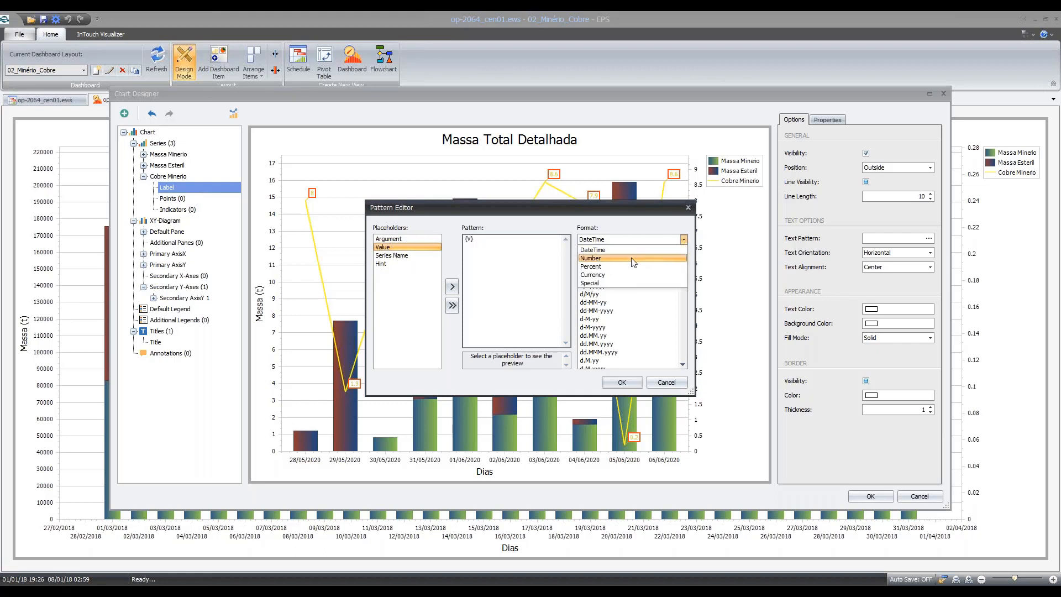
click(633, 261)
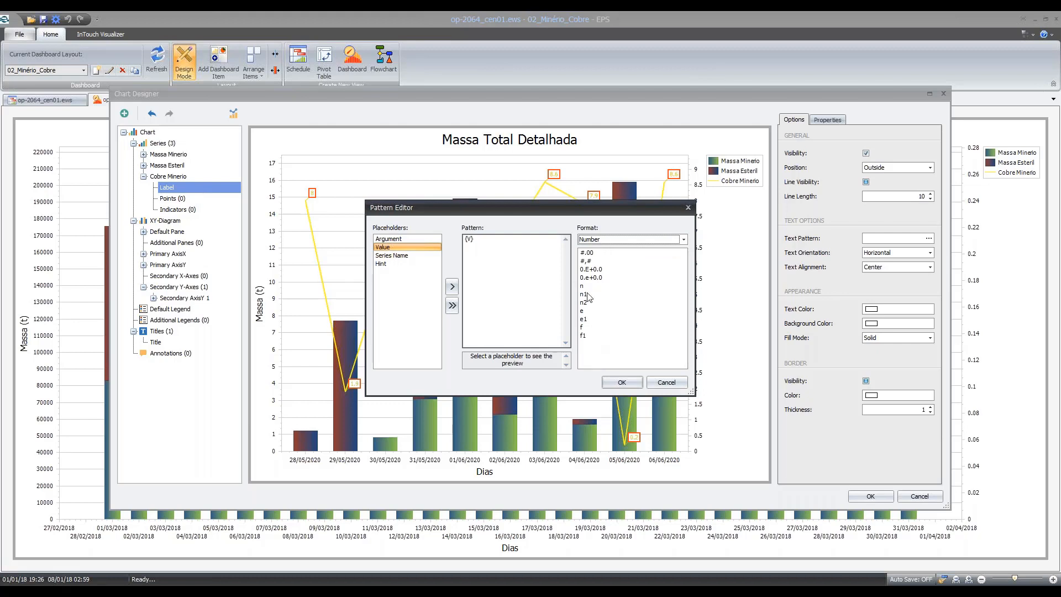
click(587, 253)
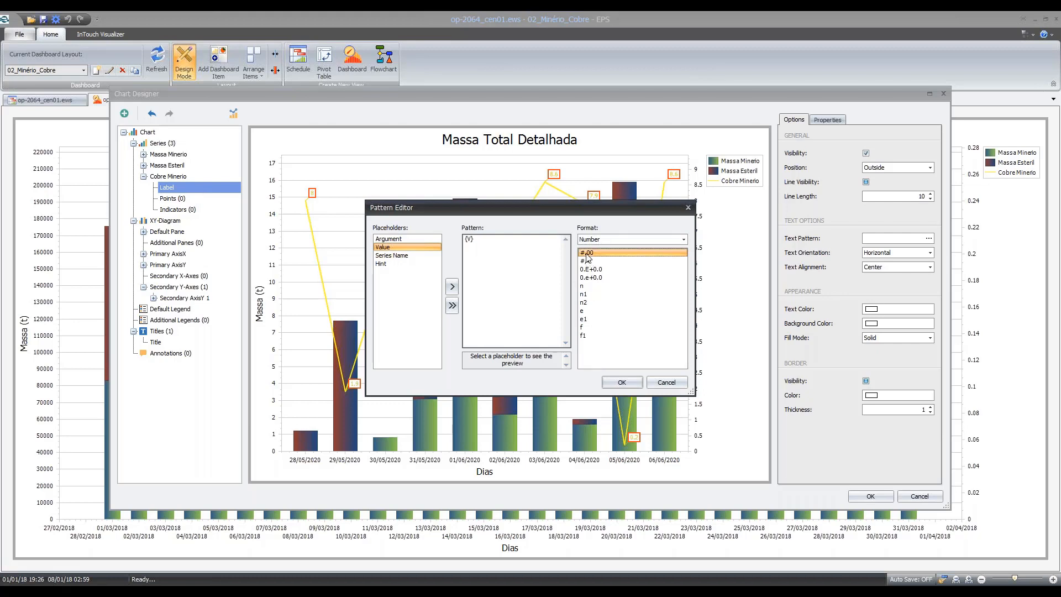
click(472, 243)
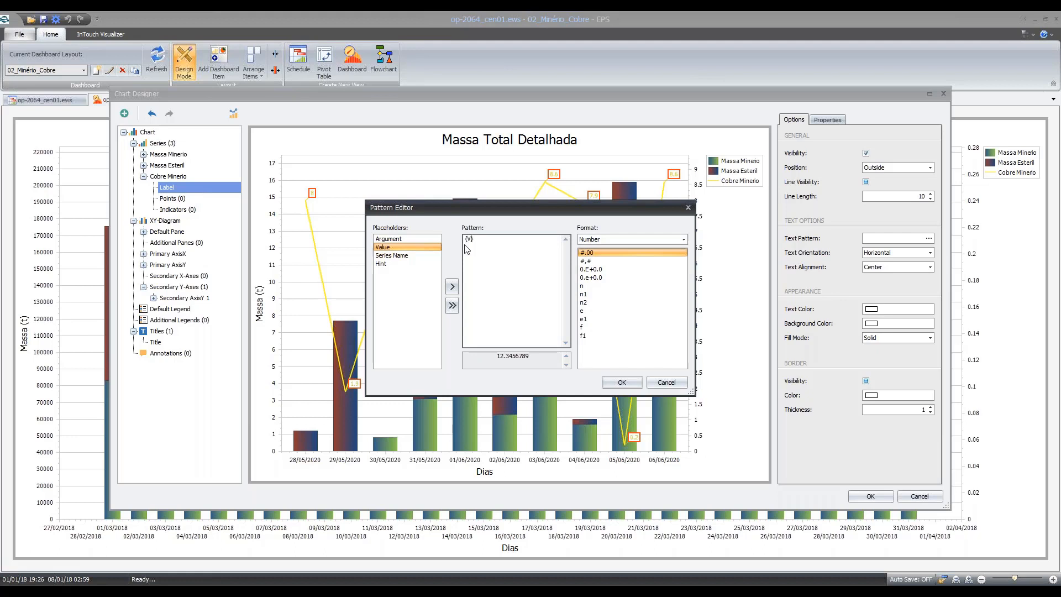
click(589, 254)
drag(495, 357, 543, 358)
click(471, 240)
click(588, 261)
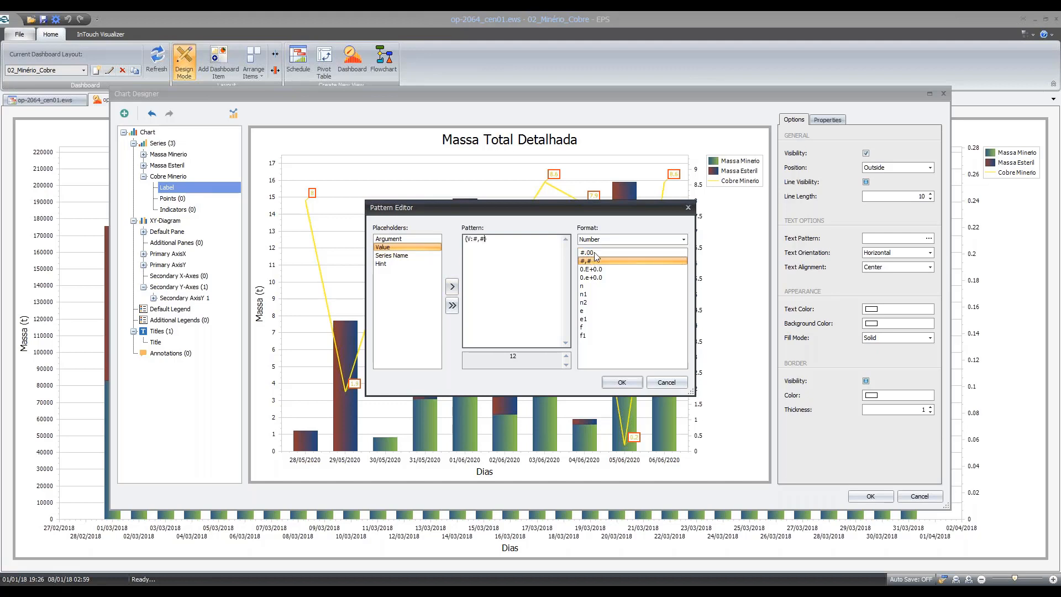
click(593, 253)
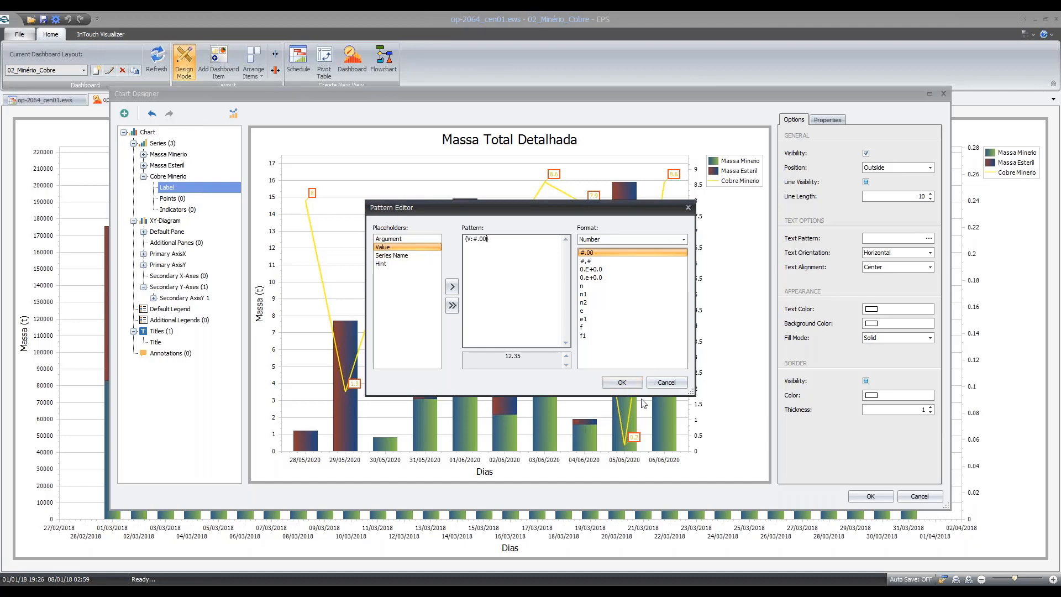
click(622, 383)
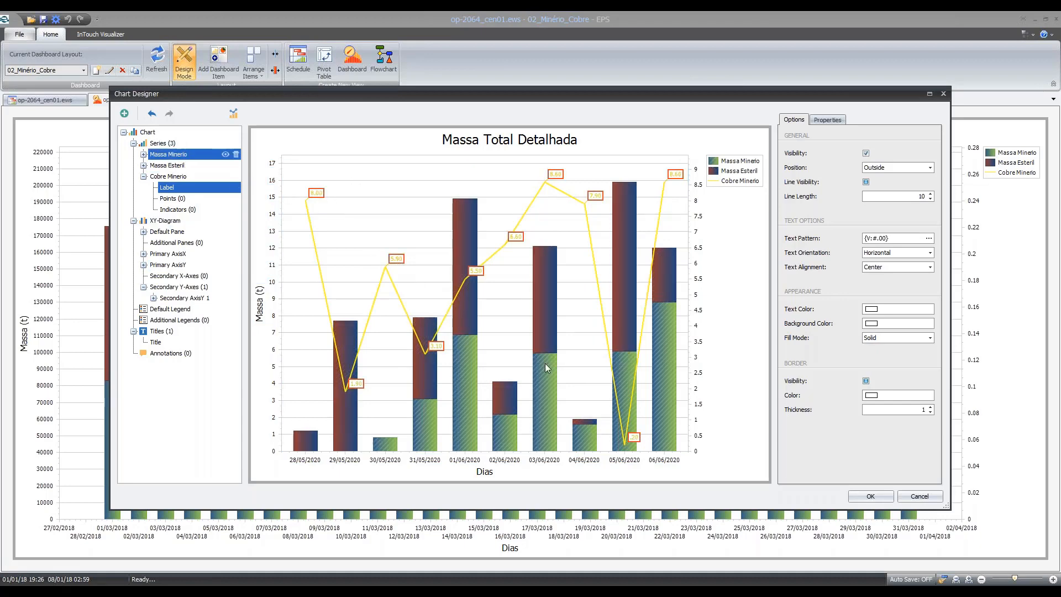
click(870, 496)
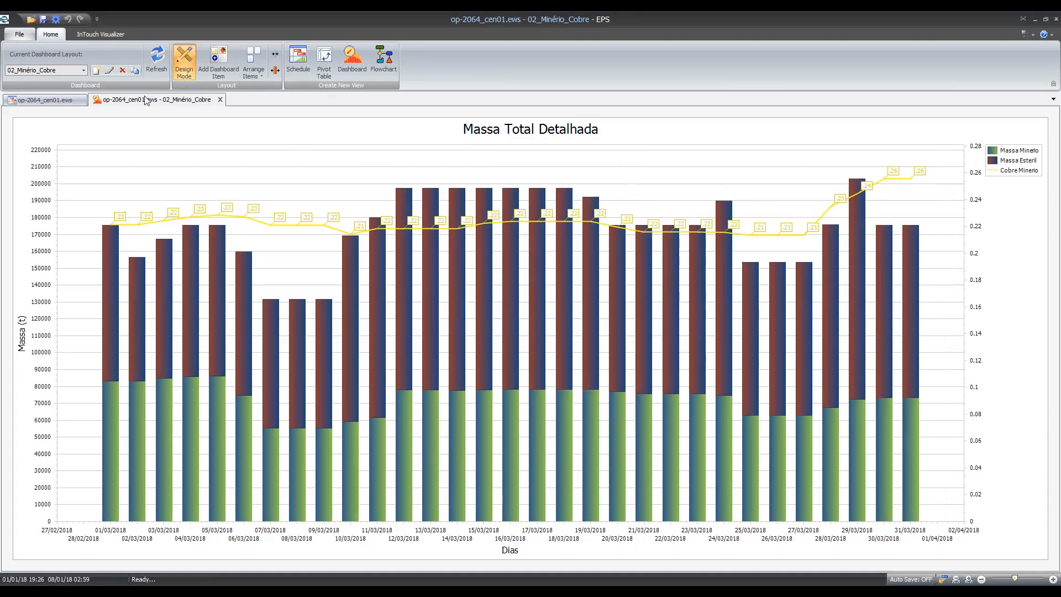
Step: Switch the current dashboard layout to 03_Stockpile
click(83, 70)
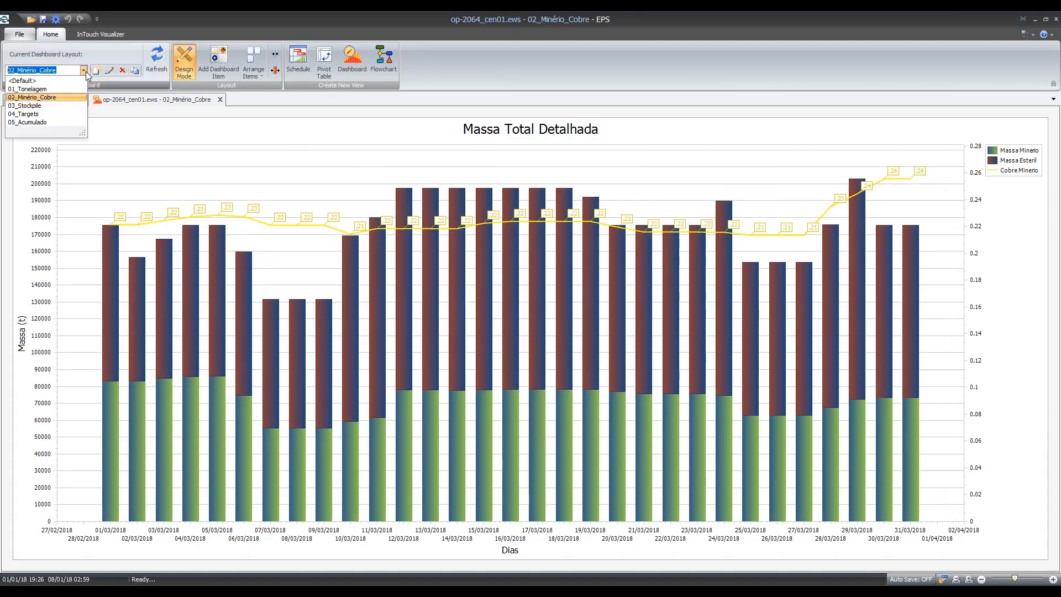
click(48, 106)
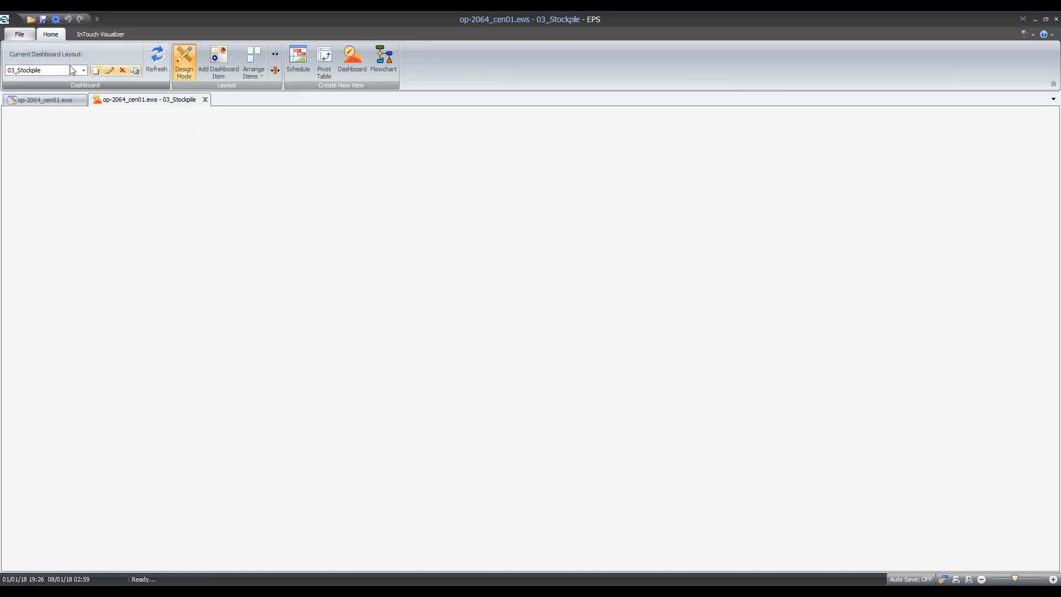
click(82, 70)
click(56, 97)
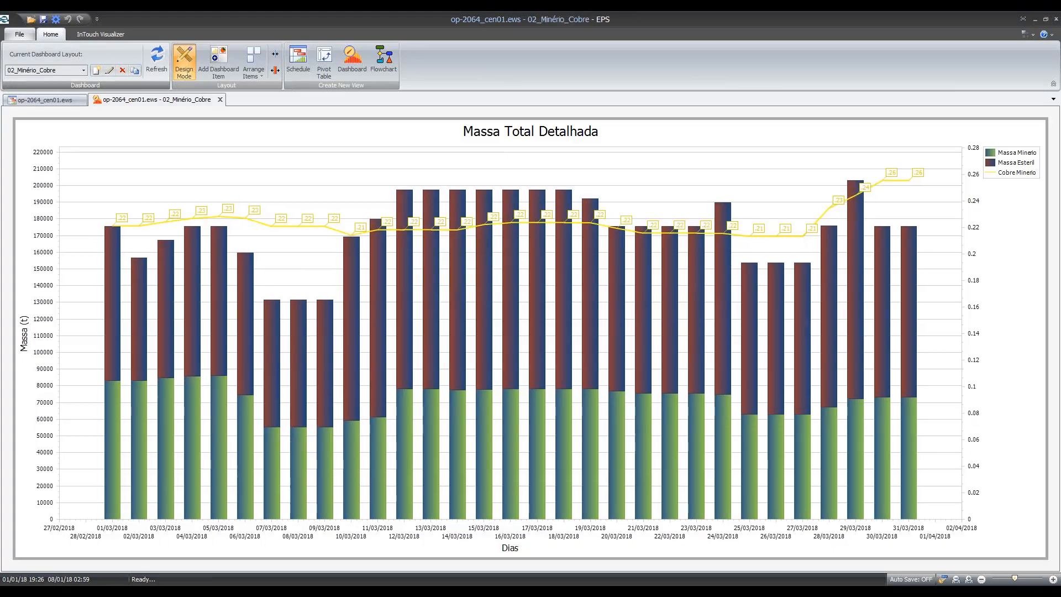
mouse_move(271, 175)
click(83, 70)
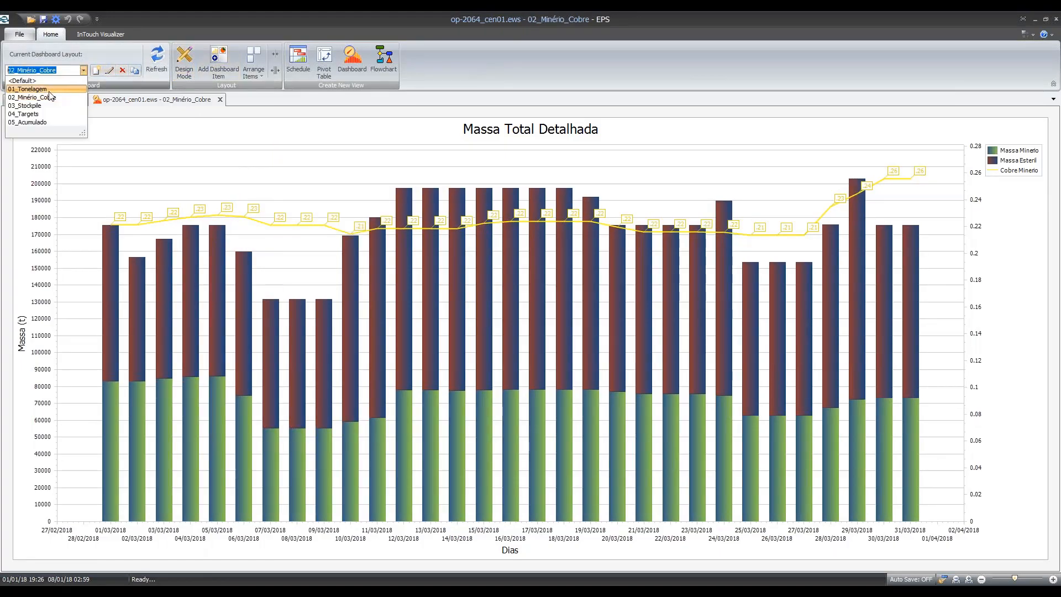
click(56, 107)
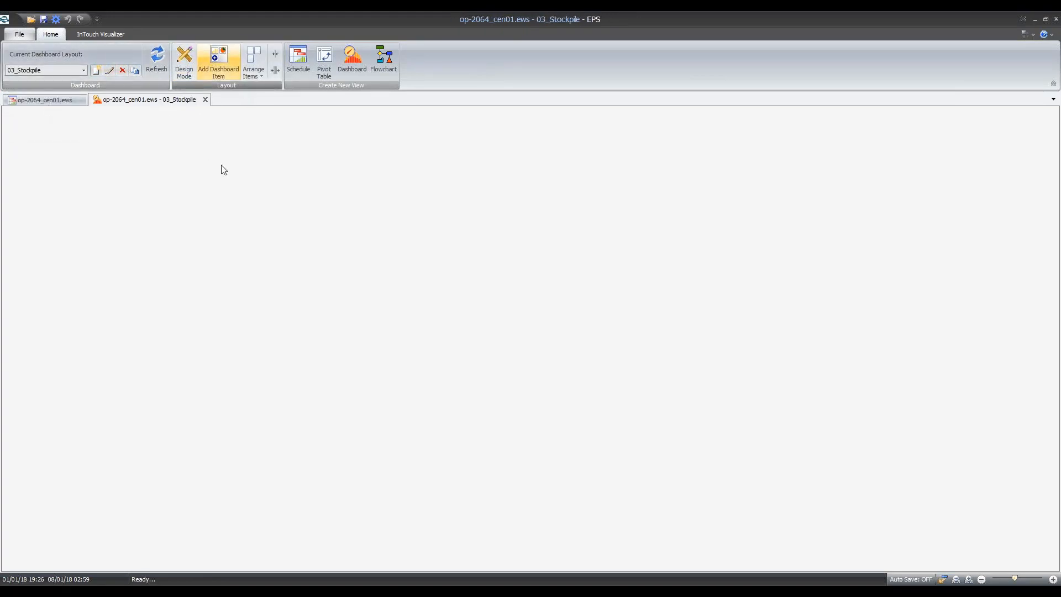
Step: Add a dashboard item titled "Entrada Stockpile" and set its chart type to Point
click(221, 63)
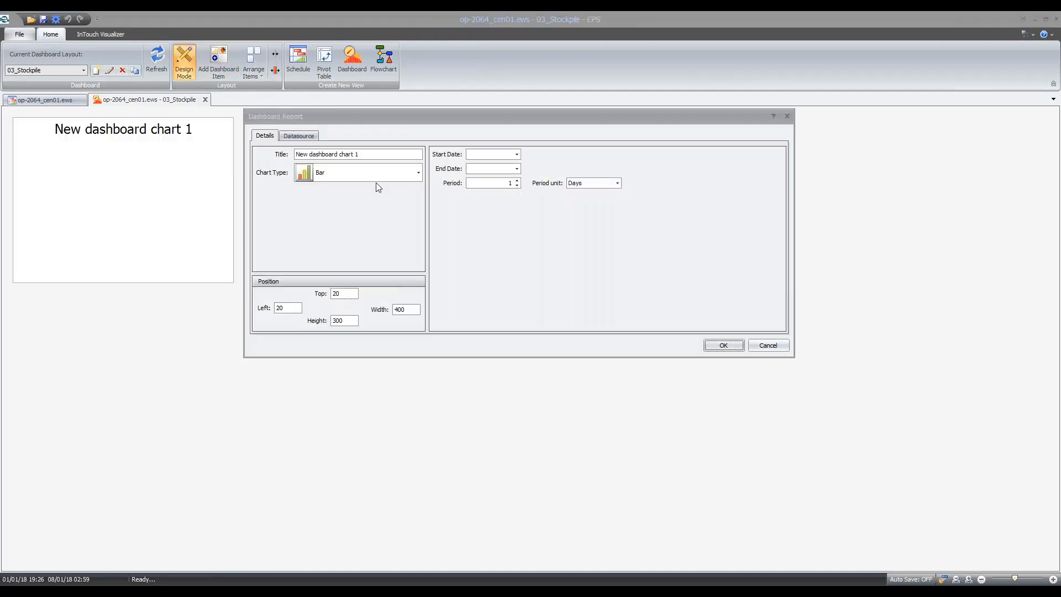
drag(372, 154, 279, 155)
text(Entrada Stockpile)
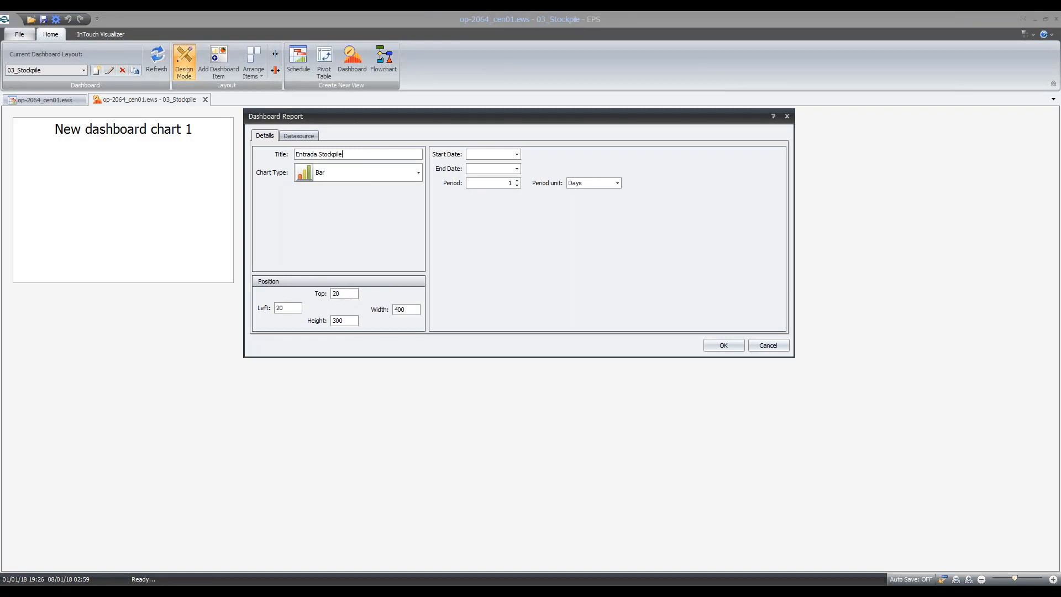
click(327, 175)
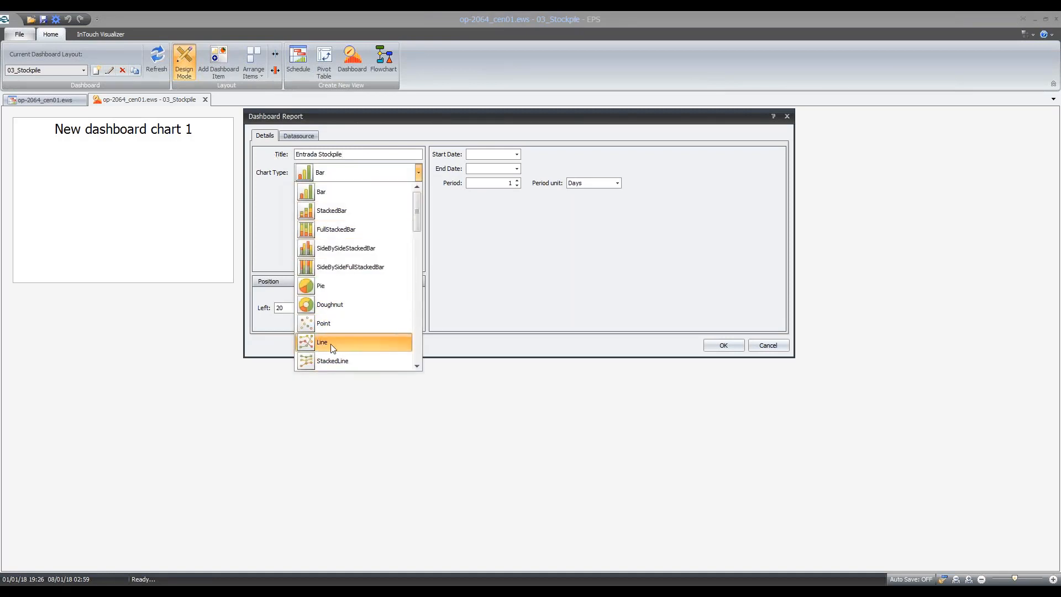
click(337, 324)
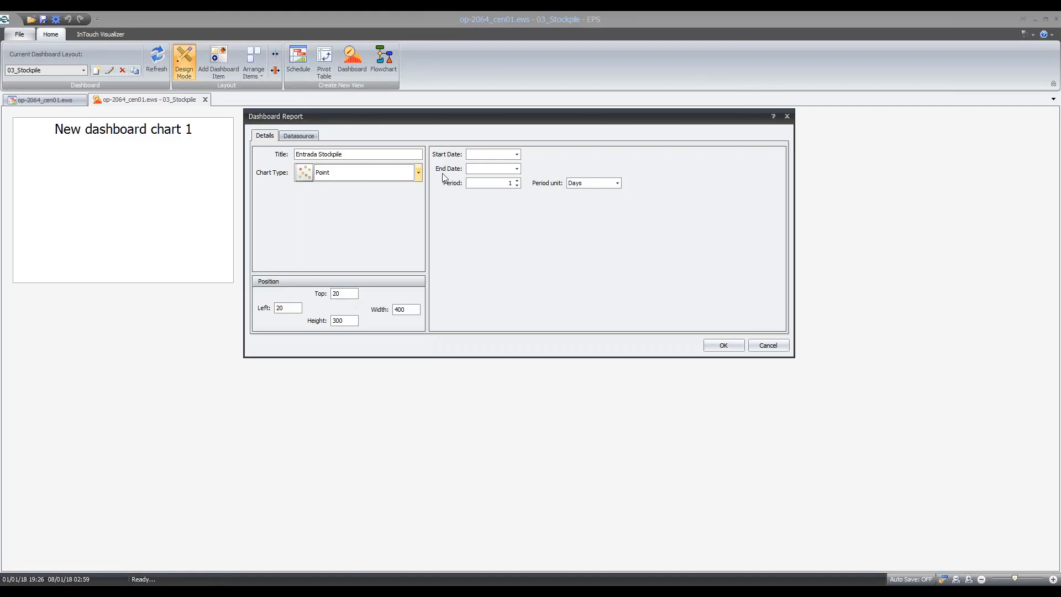
Step: Set the report's start date to 01/03/2018 and its end date to 31/03/2018
click(505, 153)
text(01/05/2020)
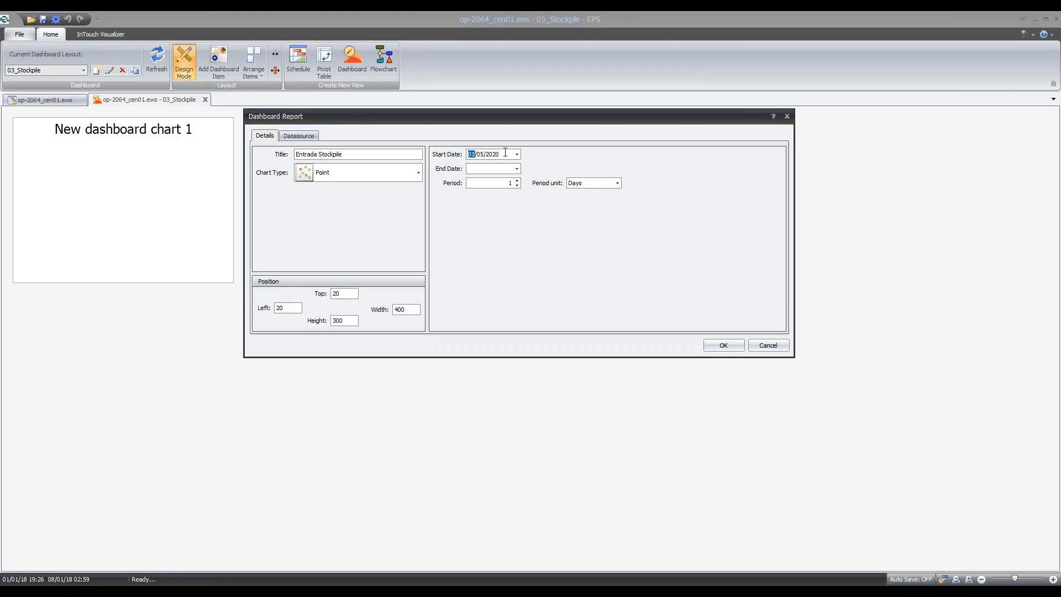
click(482, 154)
text(03)
click(490, 153)
text(20)
click(487, 167)
click(480, 168)
text(032018)
Step: Add TONNES as a task data field in the report's data source with PlantStockpile as its destination
click(298, 136)
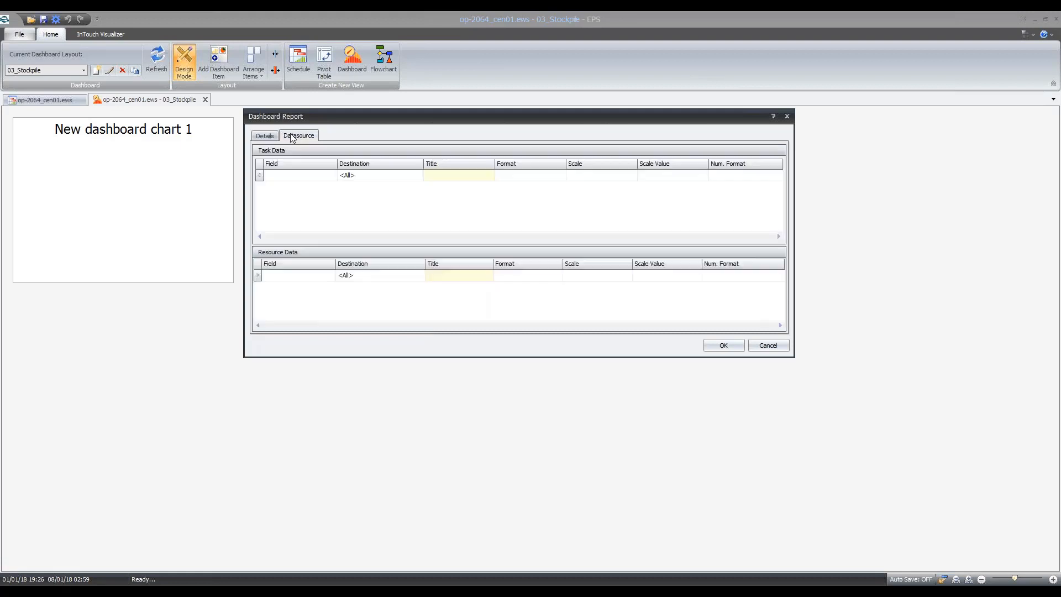
click(294, 176)
text(TONNES)
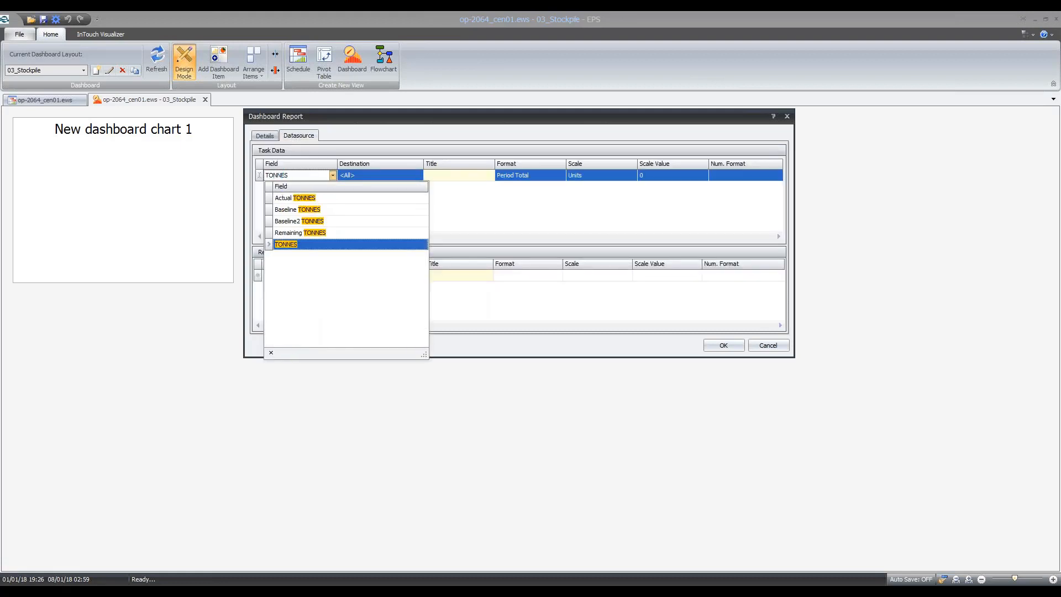
click(316, 245)
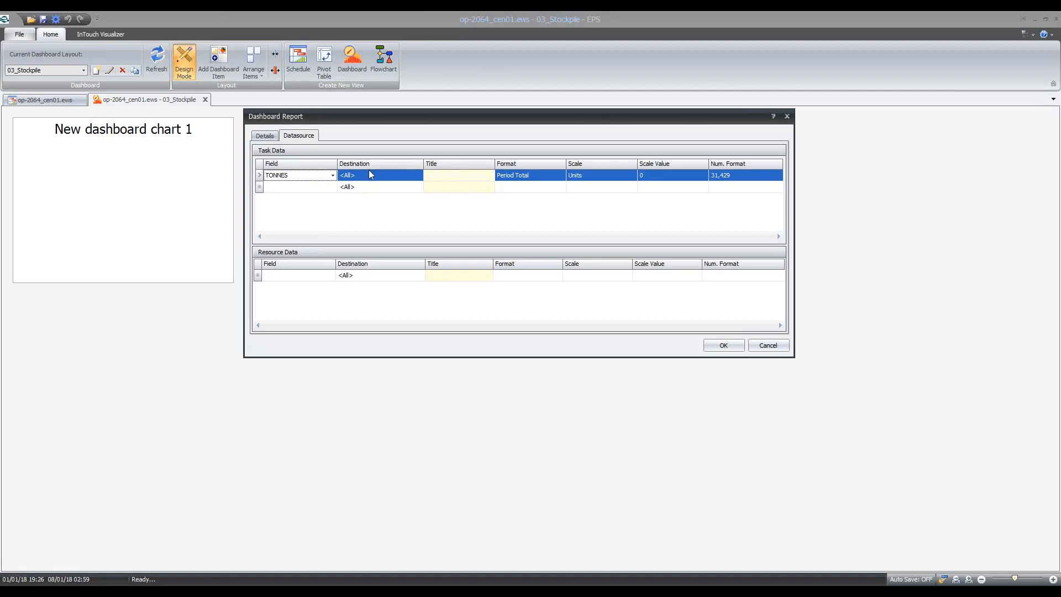
click(377, 175)
click(419, 175)
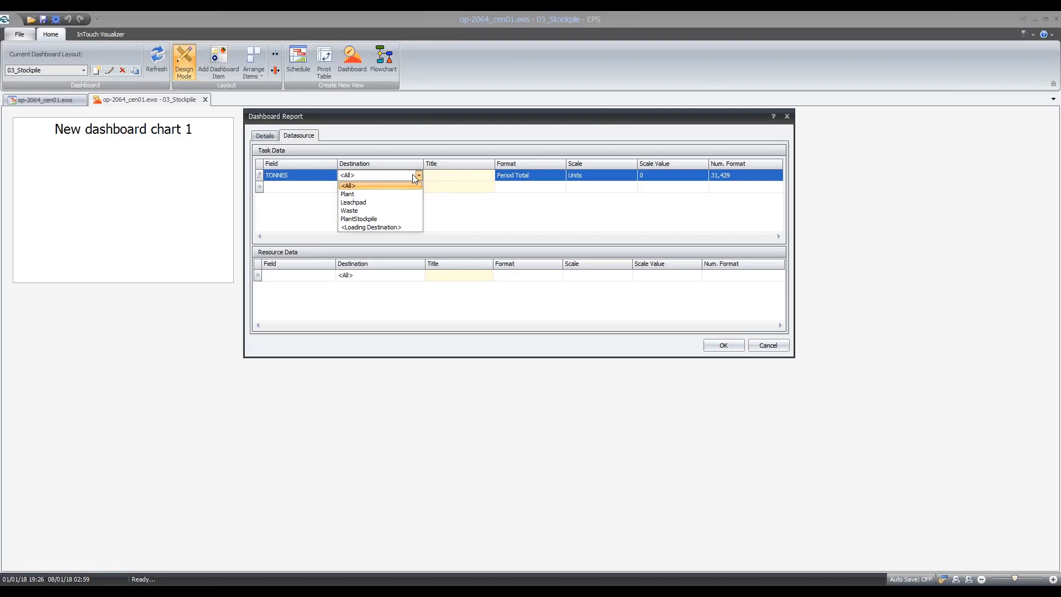
click(416, 217)
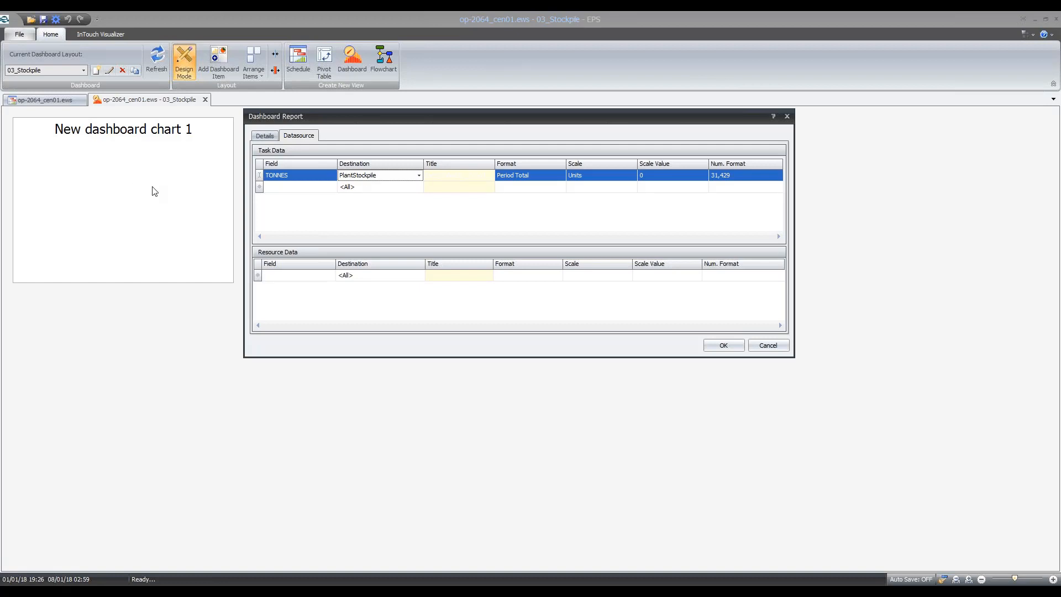
Step: Review the format, destination and scale settings of the TONNES task data row
click(561, 186)
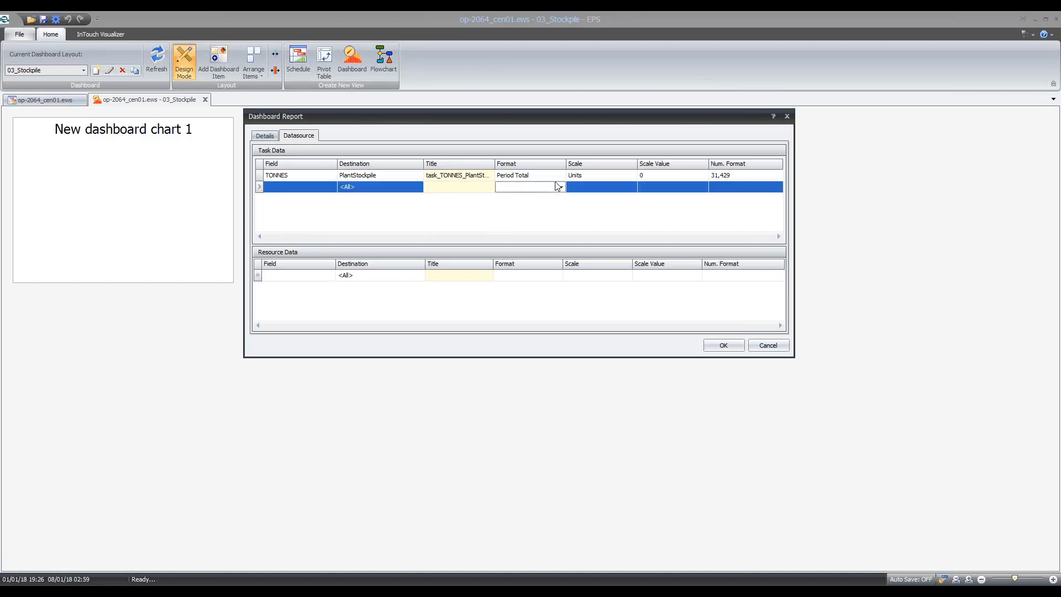
click(562, 177)
click(513, 188)
click(547, 178)
click(412, 176)
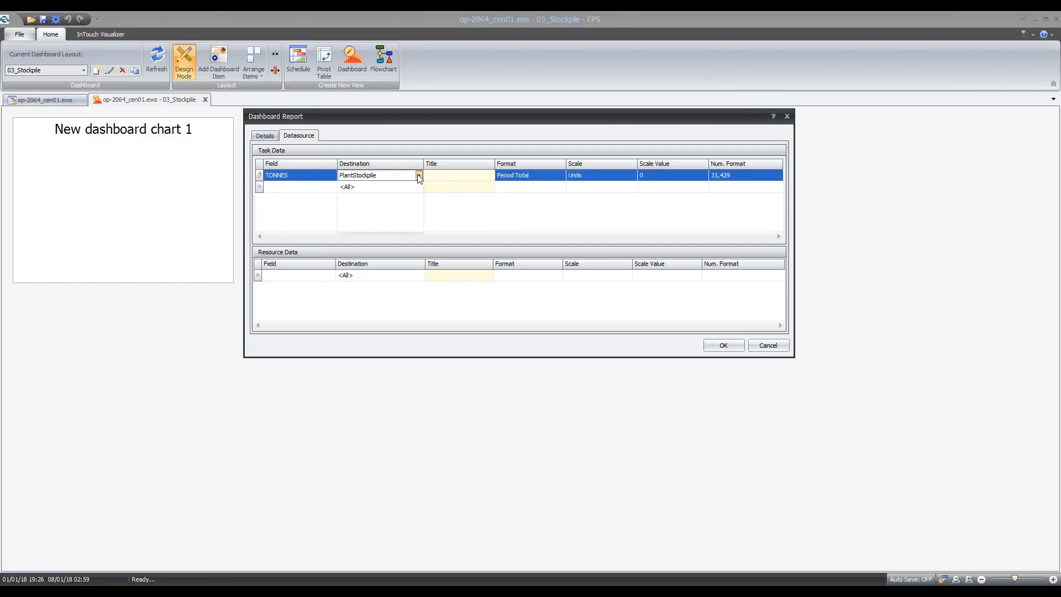
click(419, 175)
click(551, 178)
click(598, 180)
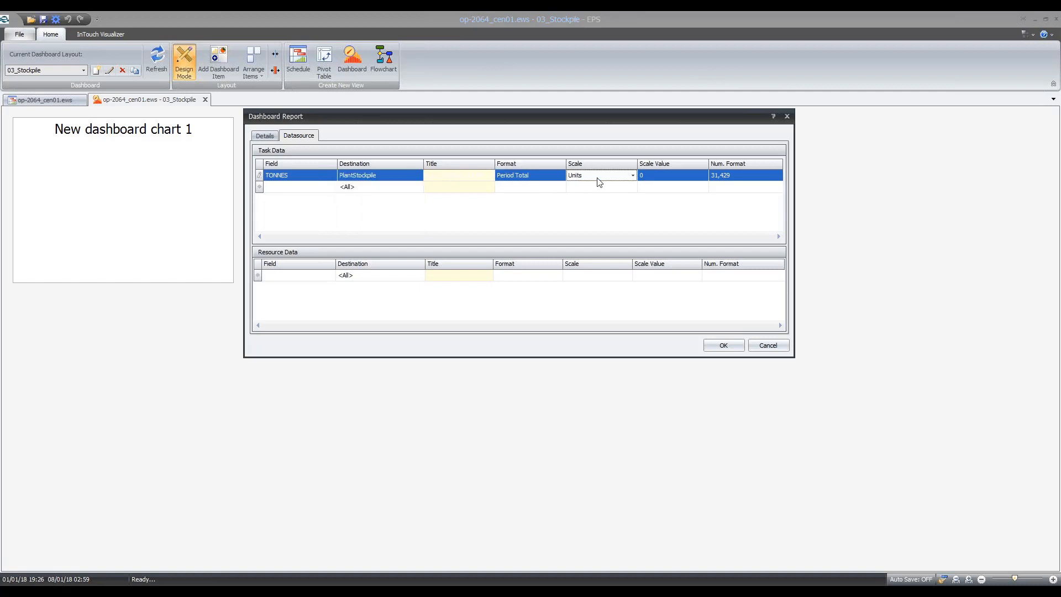
click(386, 186)
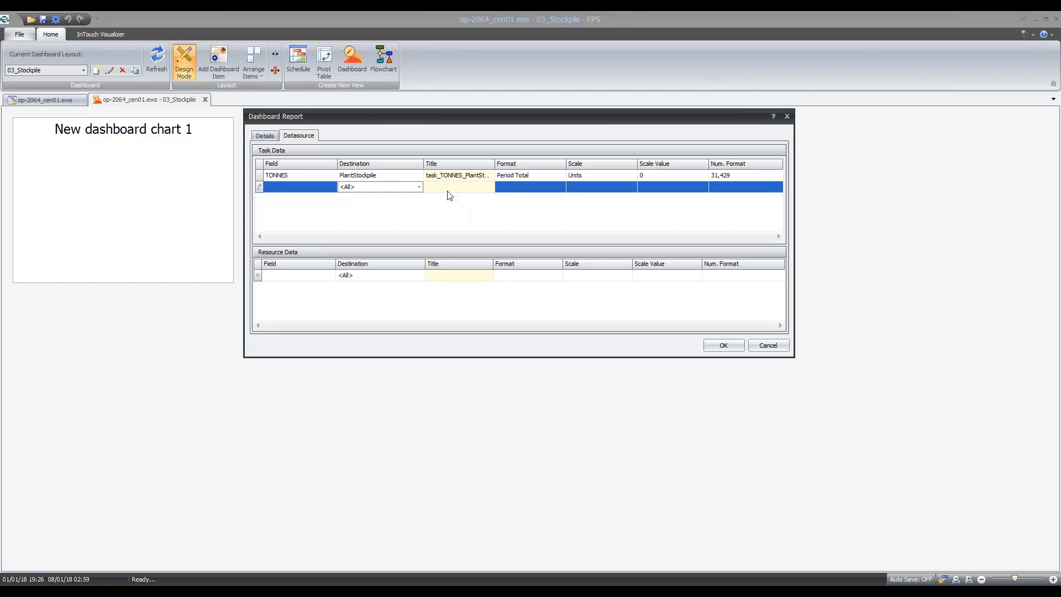
Step: Confirm the Entrada Stockpile report and arrange its chart to fill the whole dashboard
click(722, 345)
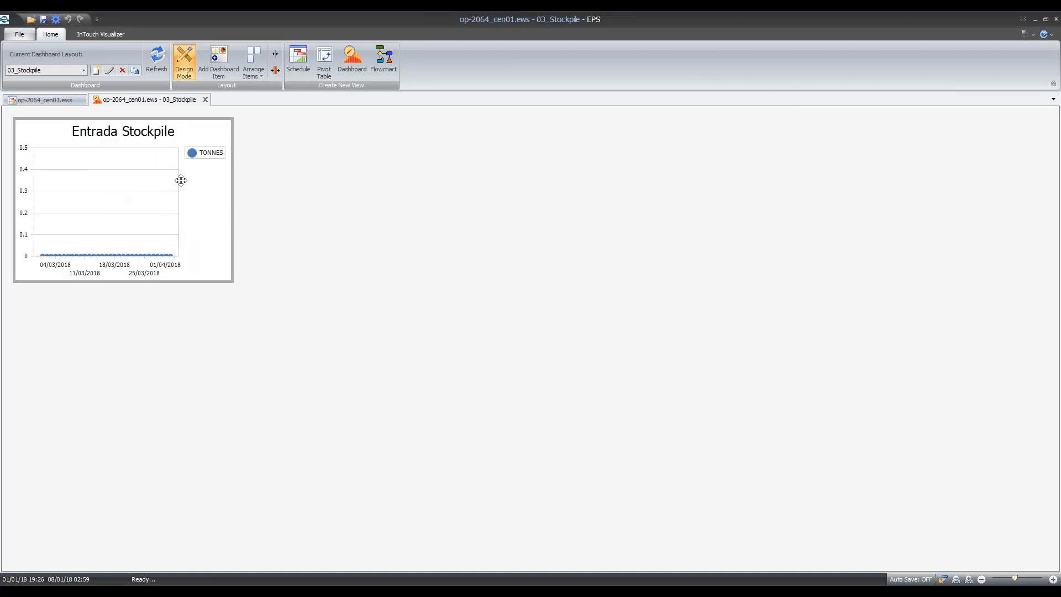
click(266, 65)
click(265, 104)
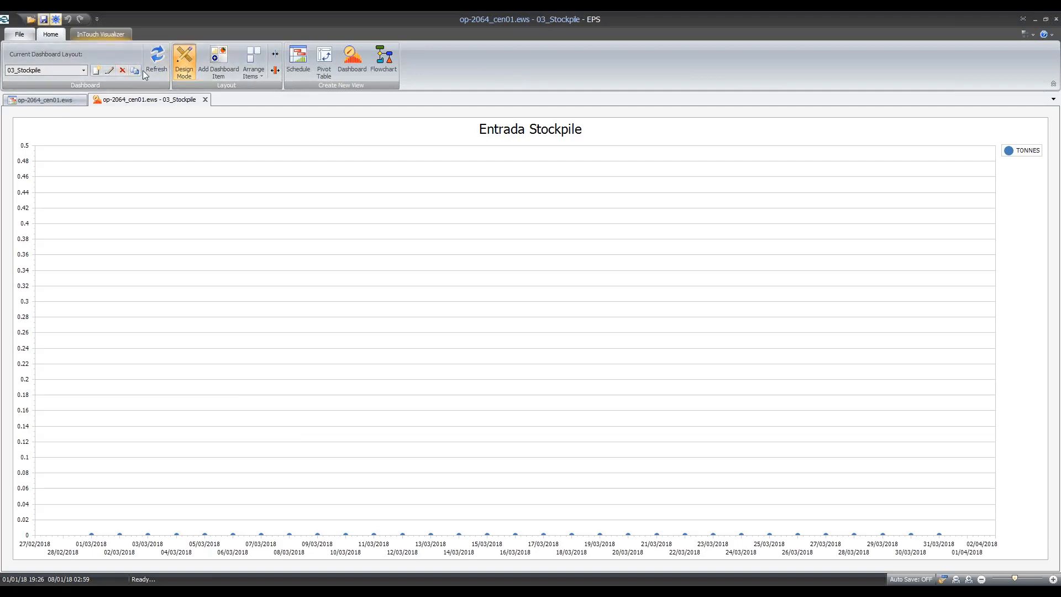
Step: Close the 03_Stockpile dashboard and solve the schedule with EPSolver for 60 one-day periods starting 01/01/18
click(205, 100)
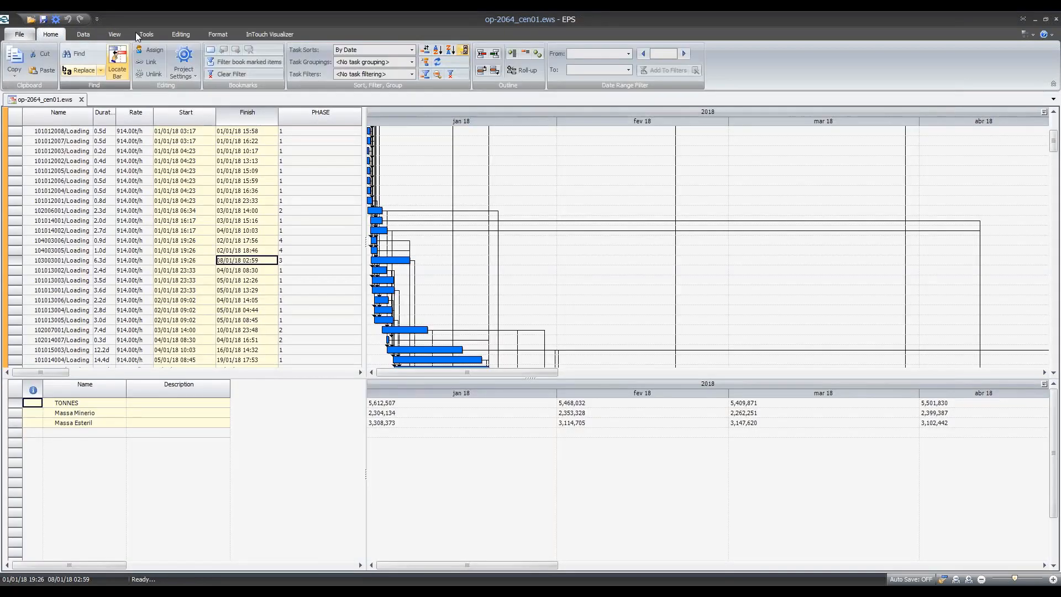
click(145, 34)
click(176, 61)
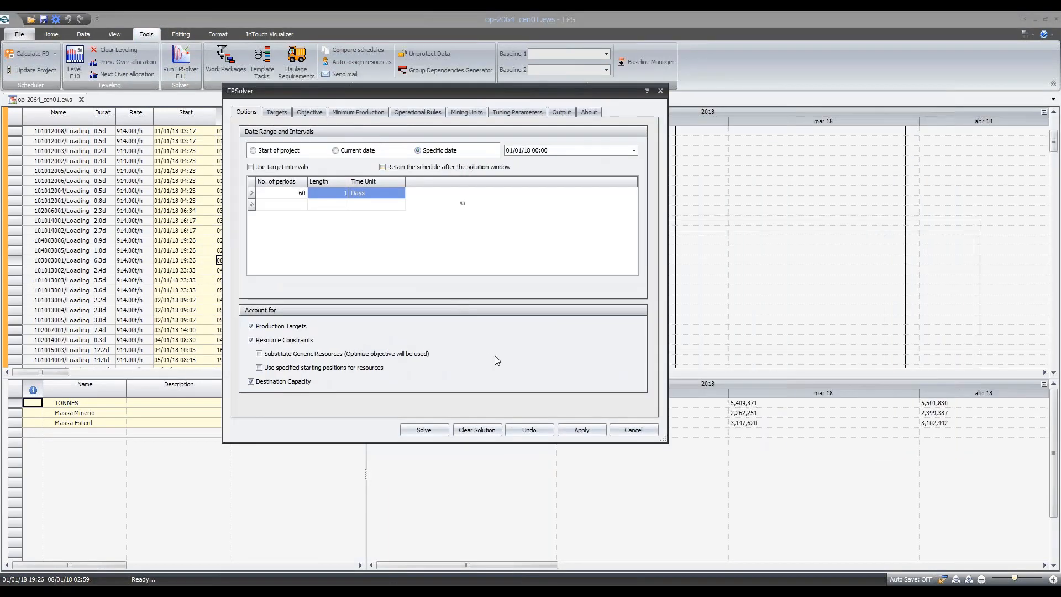
click(440, 432)
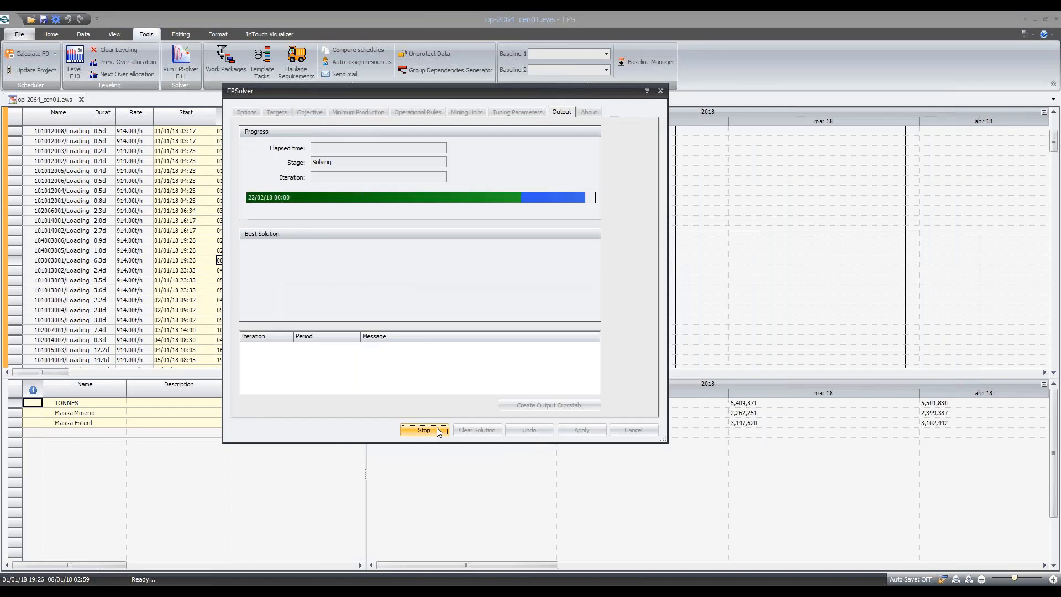
click(633, 430)
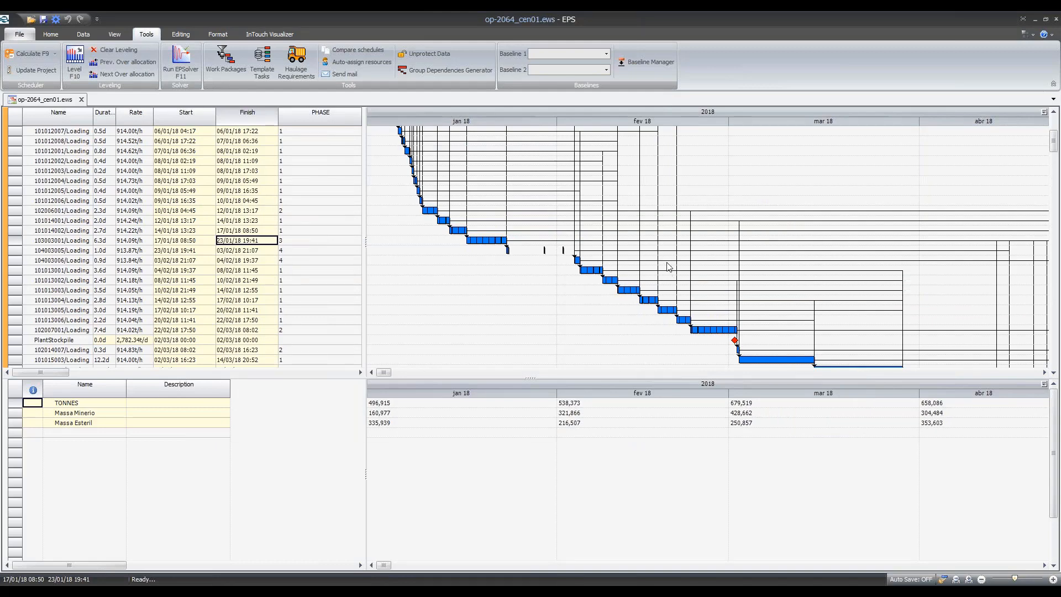
Step: Open a dashboard view of the project and load the 03_Stockpile layout
click(86, 35)
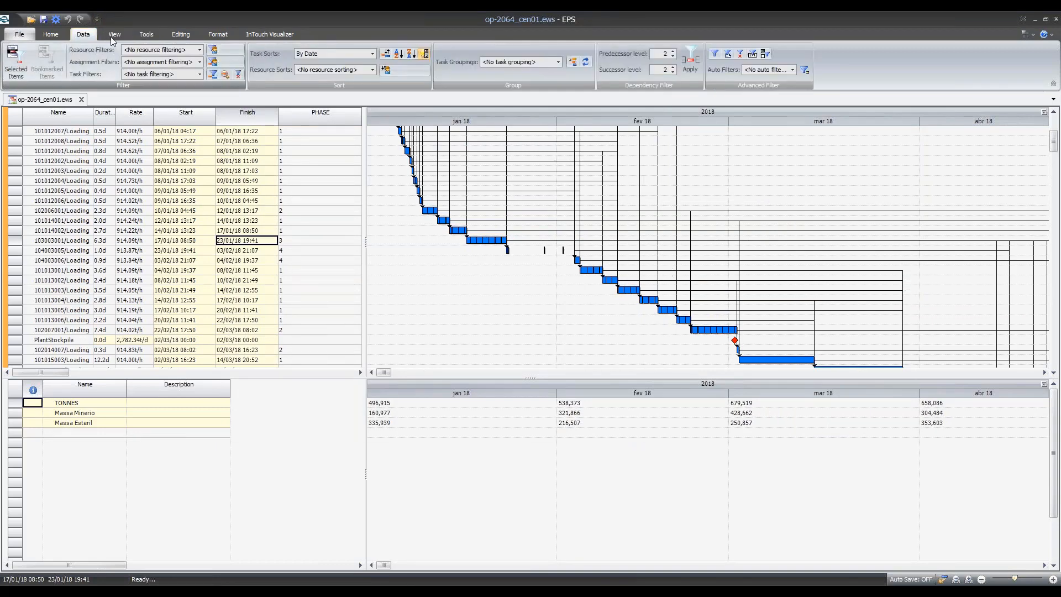
click(113, 36)
click(70, 58)
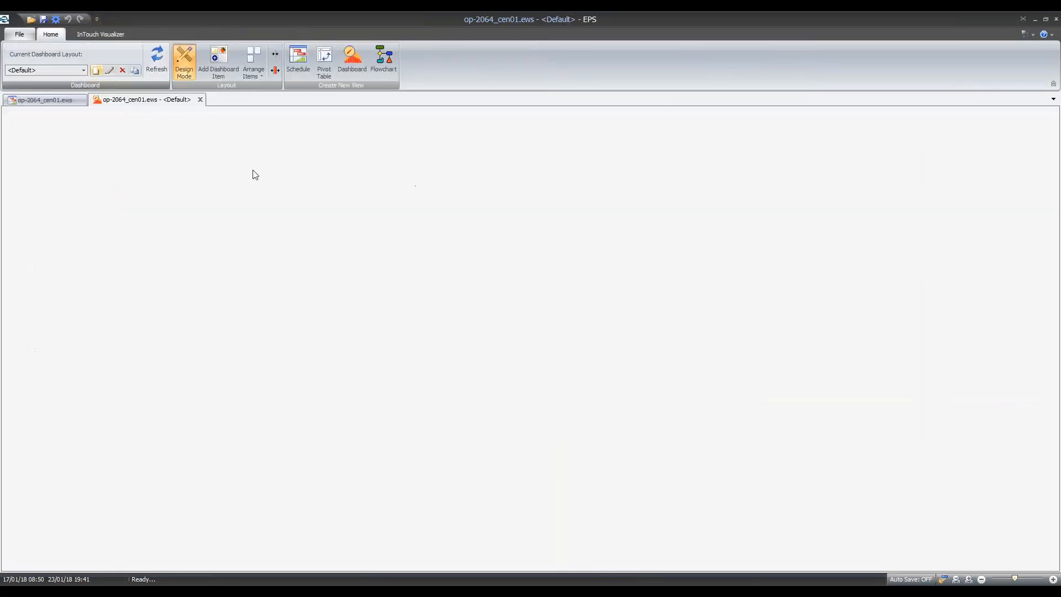
click(83, 70)
click(57, 105)
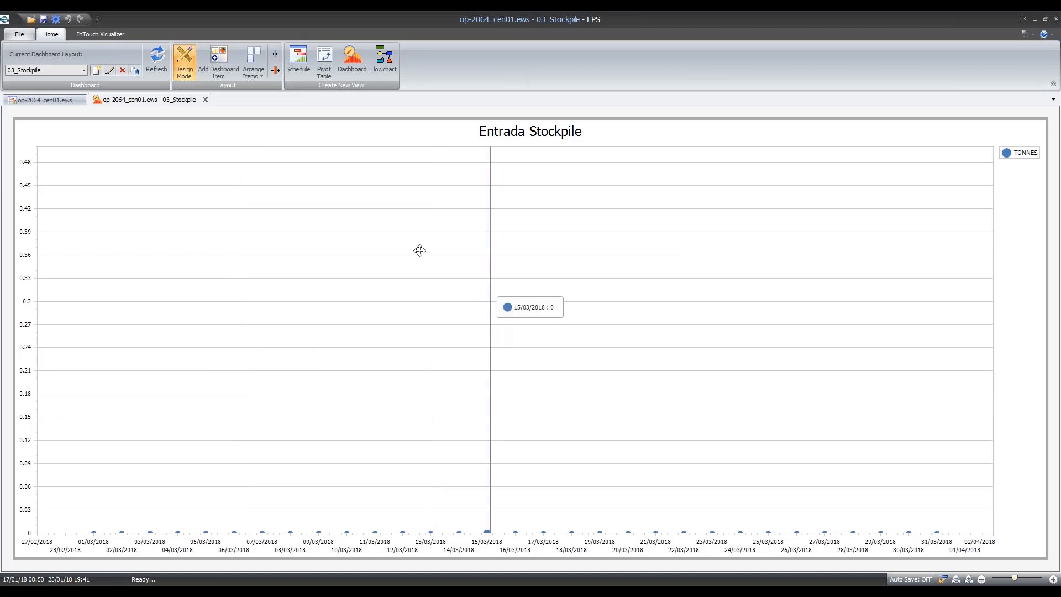
Step: Set the Entrada Stockpile chart's start date to 01/01/2018
right_click(378, 146)
click(390, 153)
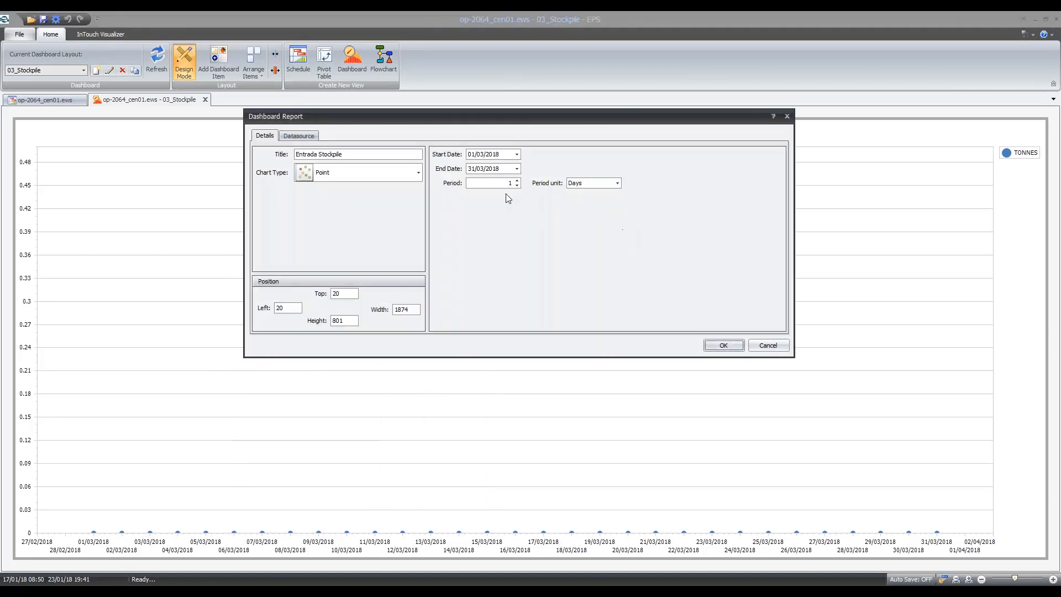
click(477, 154)
click(721, 346)
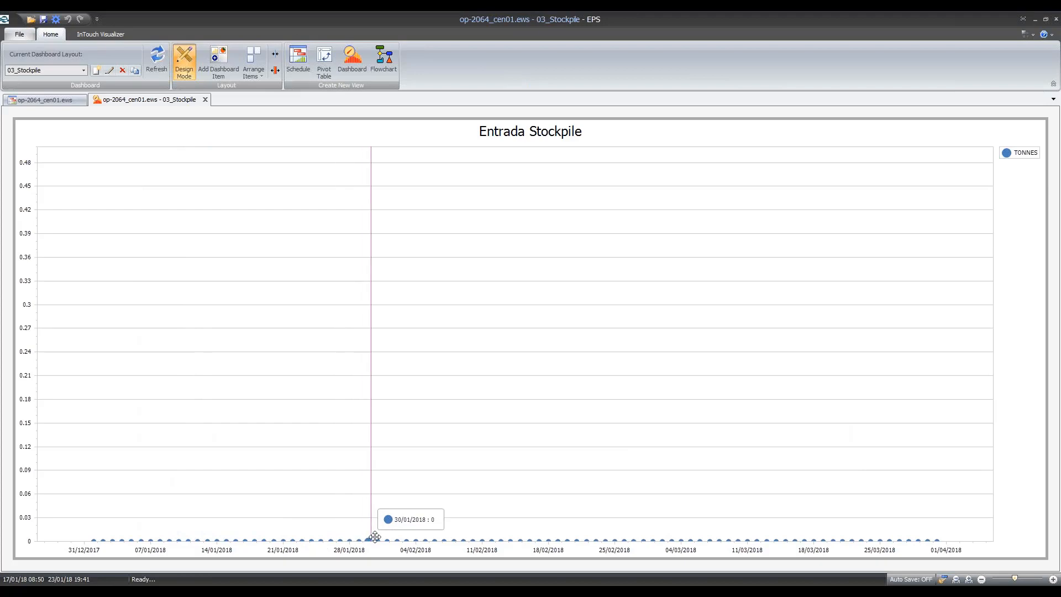
Step: Set EPSolver's number of one-day periods to 90 and solve the schedule again
click(54, 103)
click(146, 34)
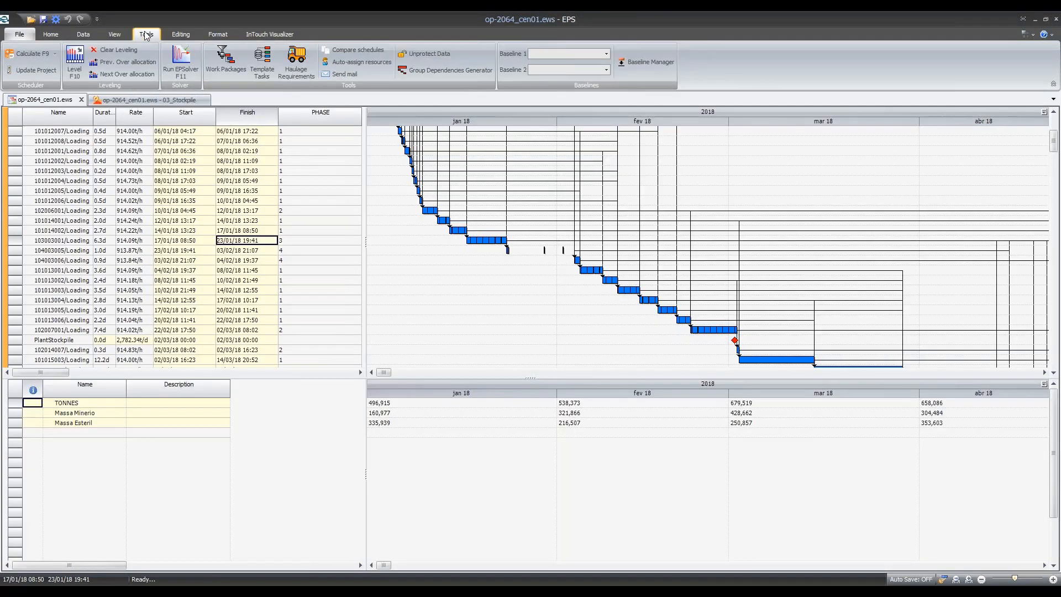
click(180, 58)
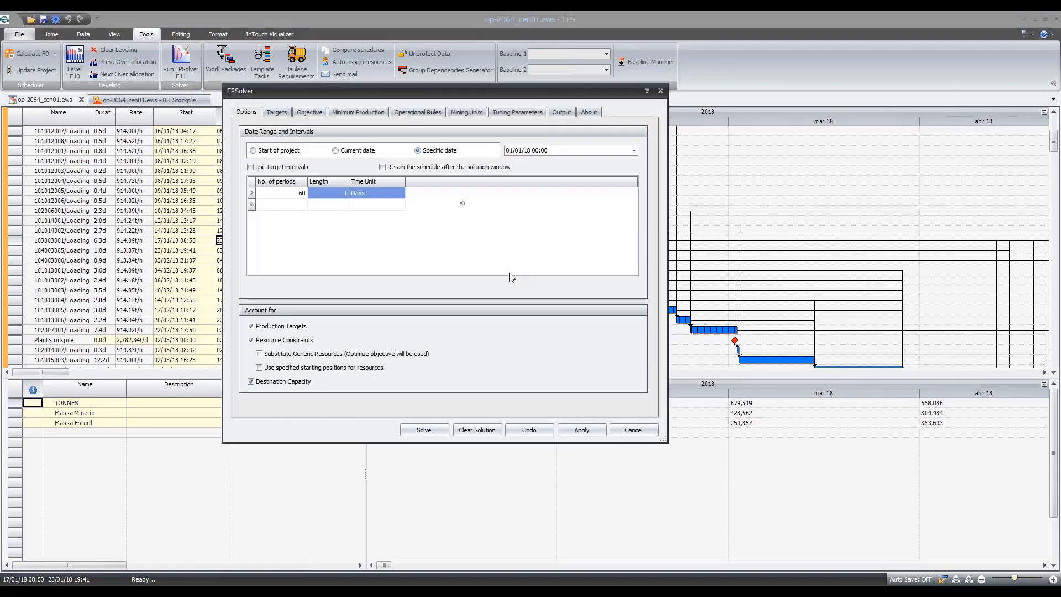
click(293, 194)
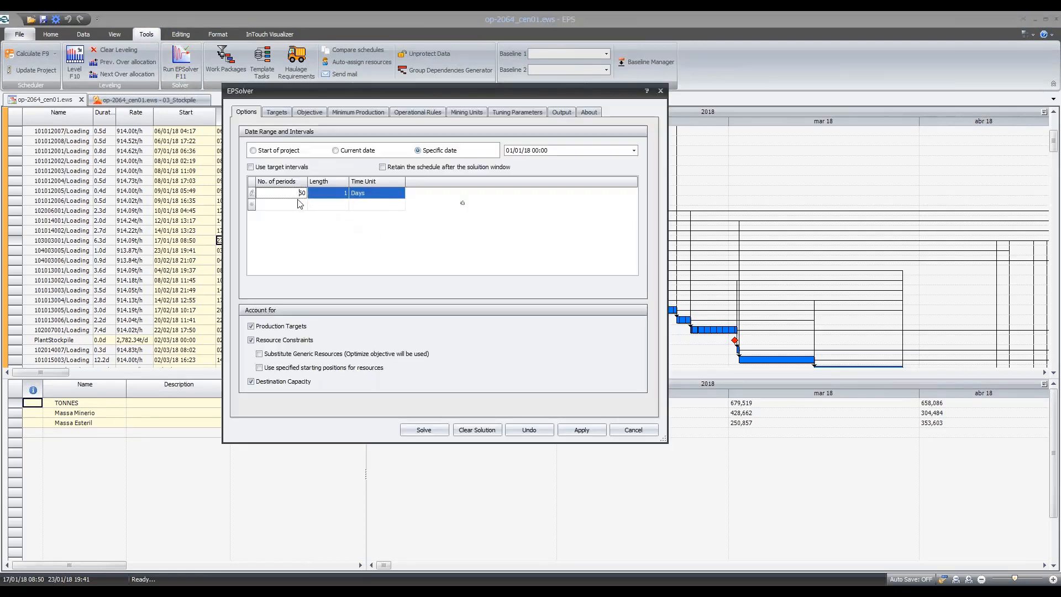
drag(298, 193, 323, 191)
text(90)
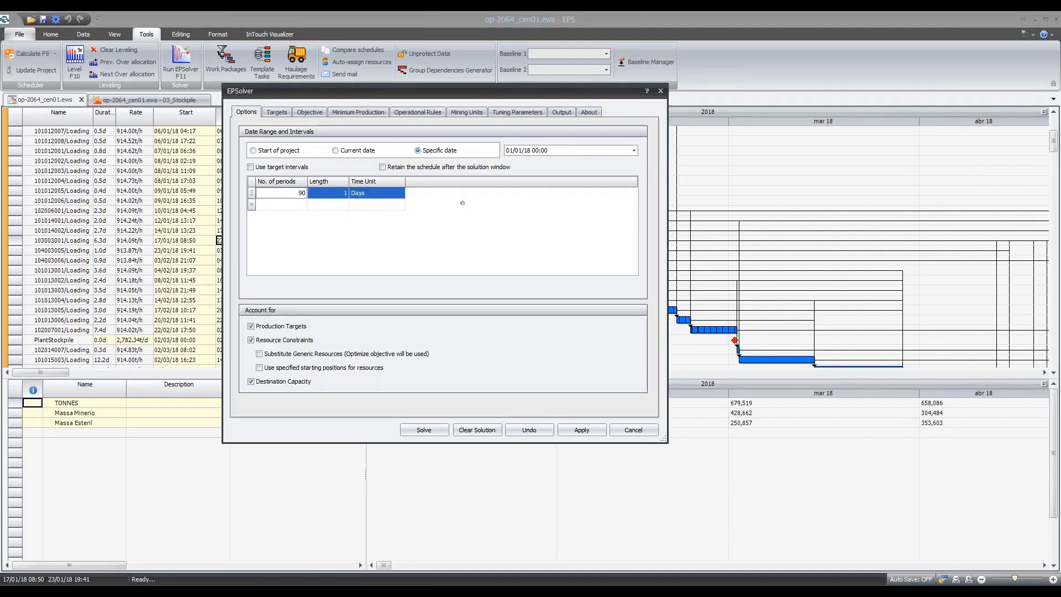
click(425, 431)
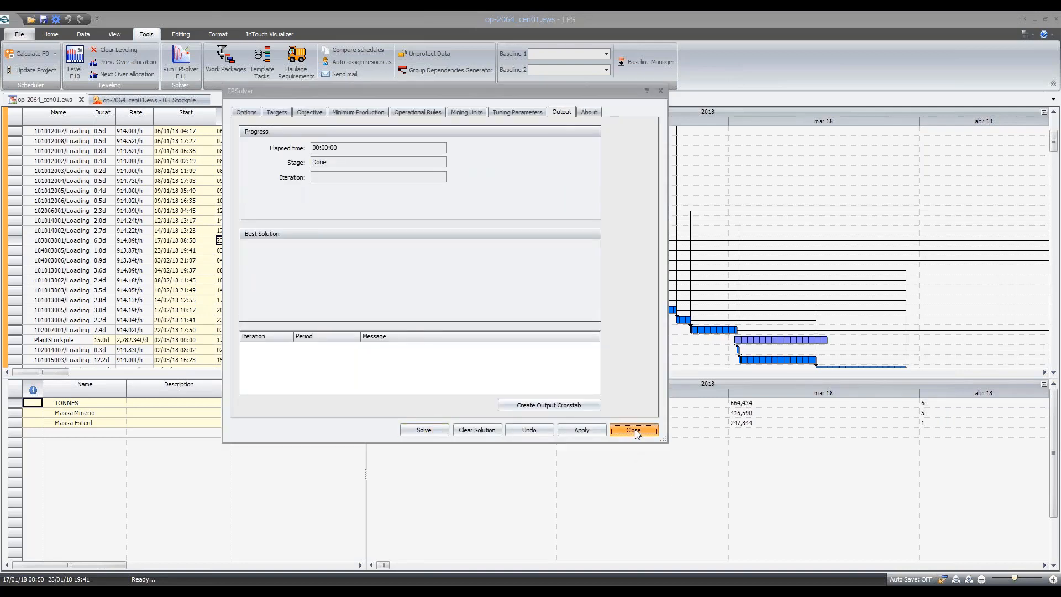
click(635, 429)
Step: Return to the 03_Stockpile dashboard and set the Entrada Stockpile chart's start date to 01/03/2018
click(145, 100)
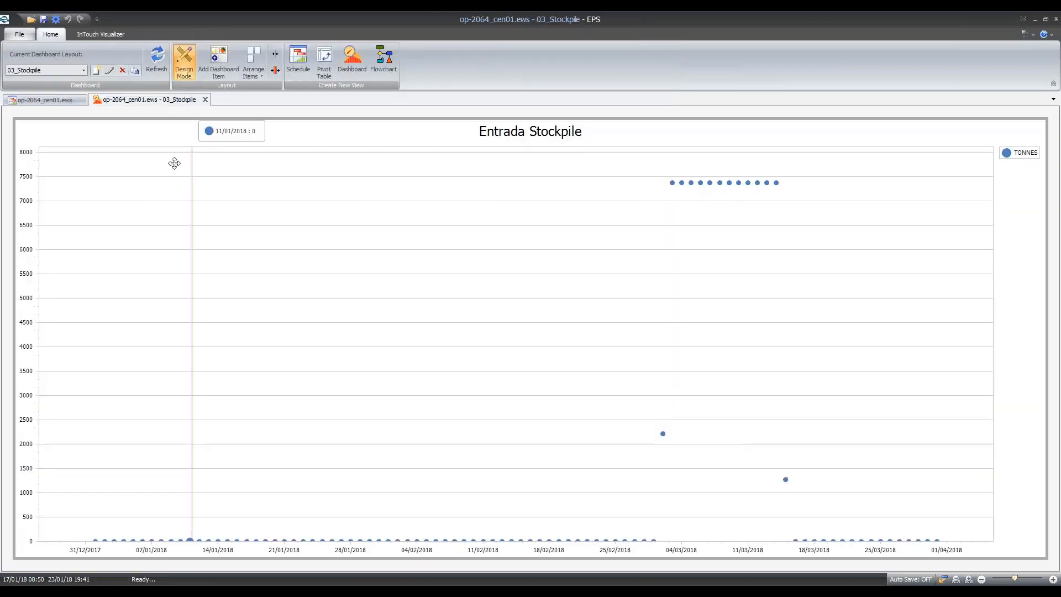
right_click(362, 186)
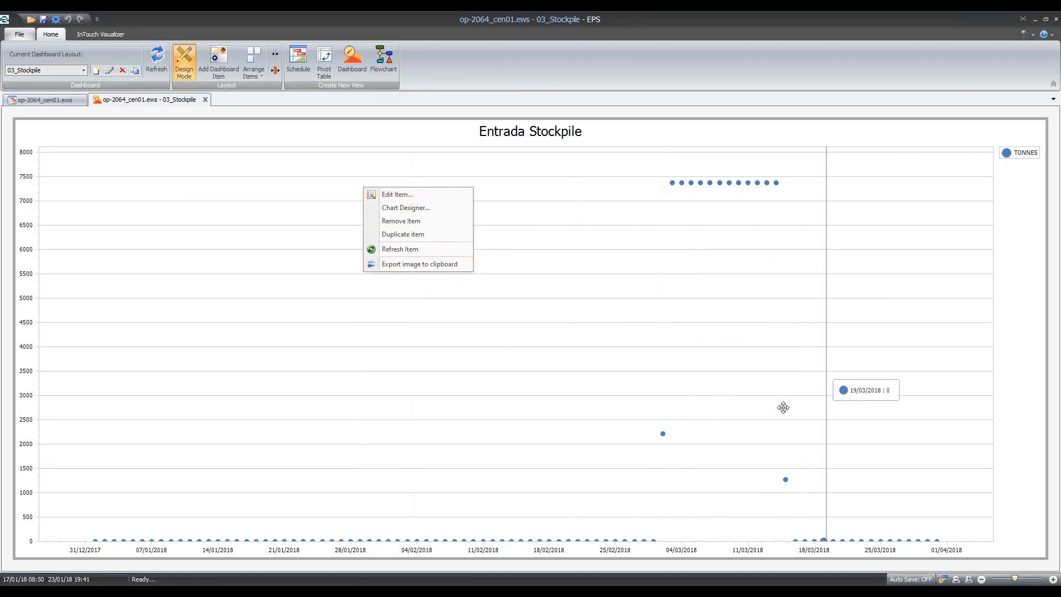
click(423, 193)
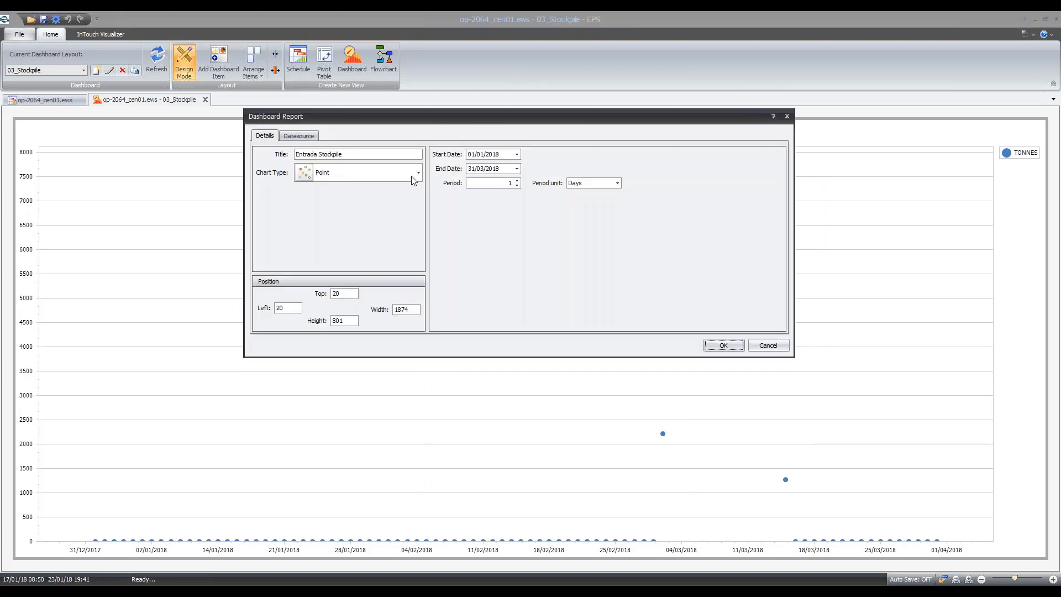
click(481, 154)
click(718, 343)
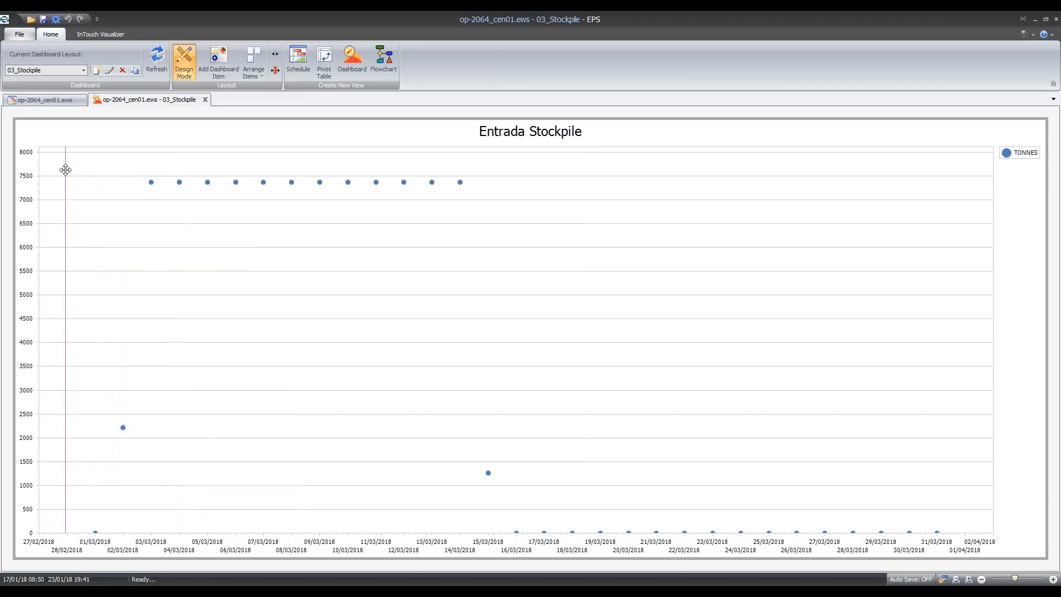
Step: Review EPSolver's date range and period settings for the schedule, then return to the stockpile dashboard
click(62, 100)
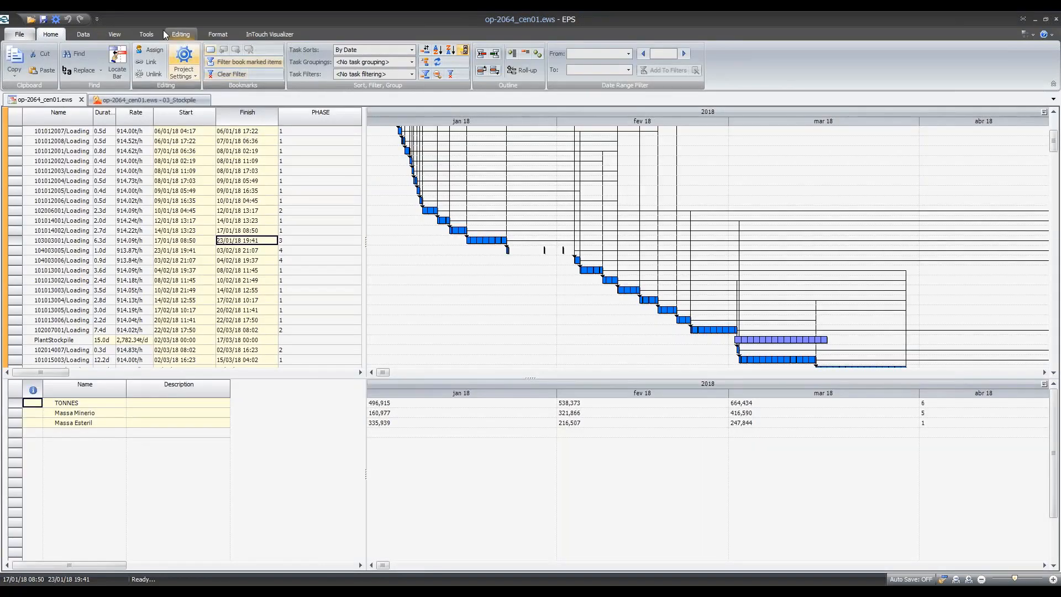
click(146, 35)
click(182, 62)
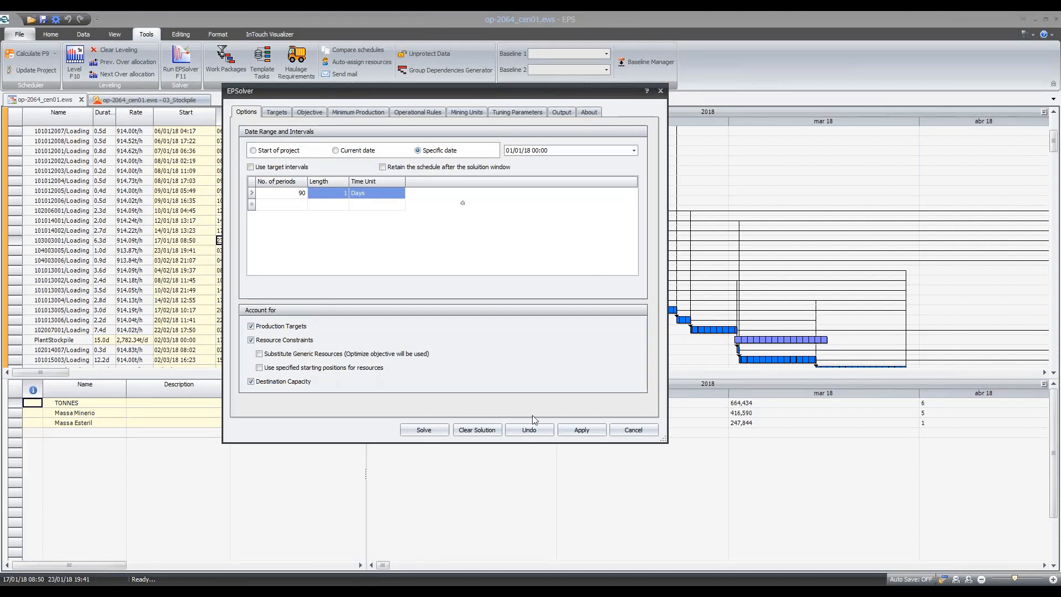
click(632, 430)
click(144, 101)
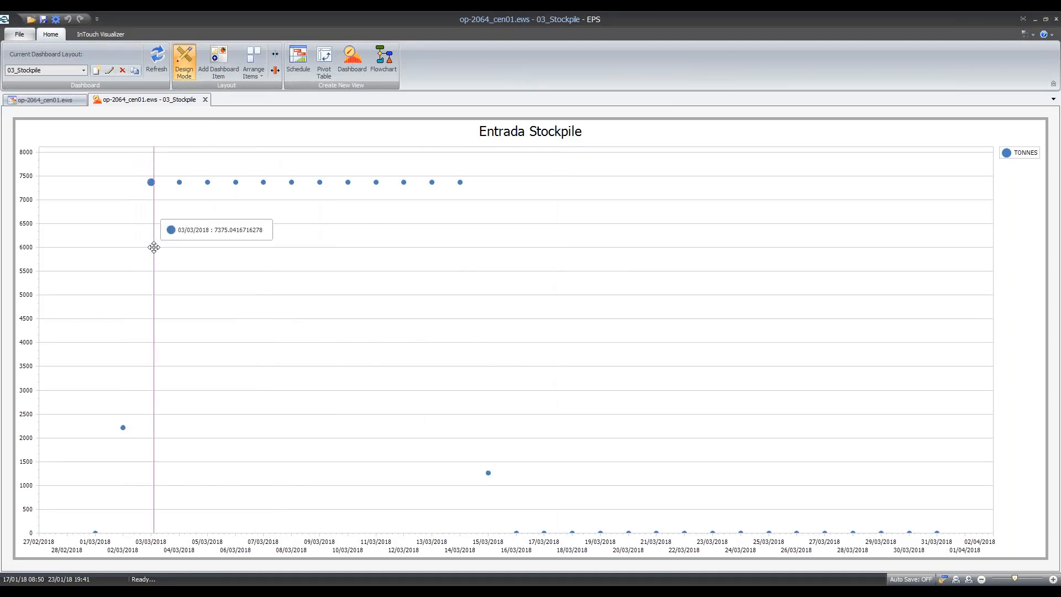
Step: Arrange the Entrada Stockpile chart to about a third of the dashboard's width and add a new report titled "Estado Stockpile"
click(254, 62)
click(275, 99)
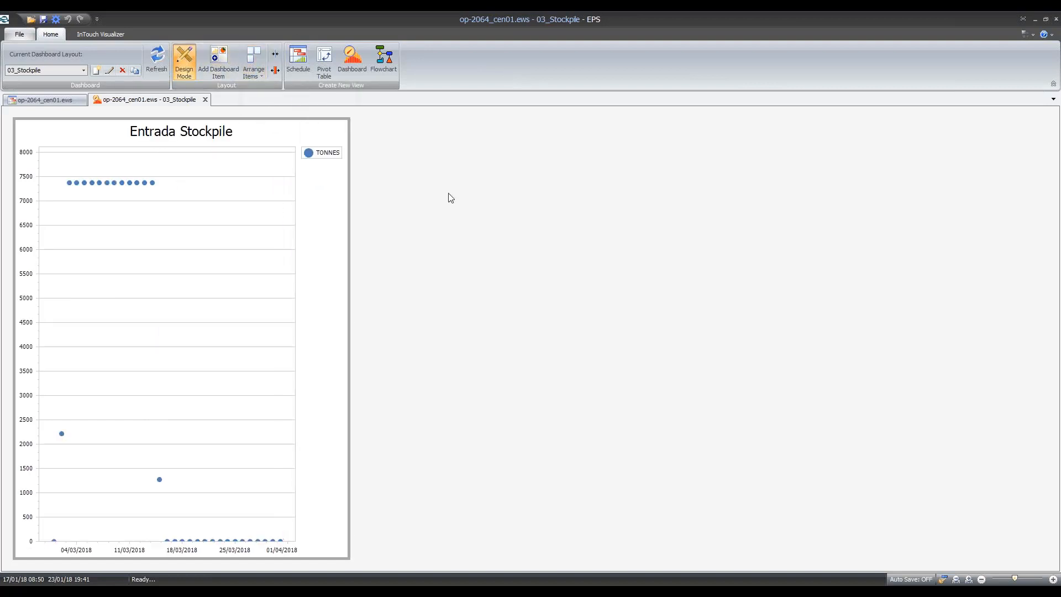
click(224, 76)
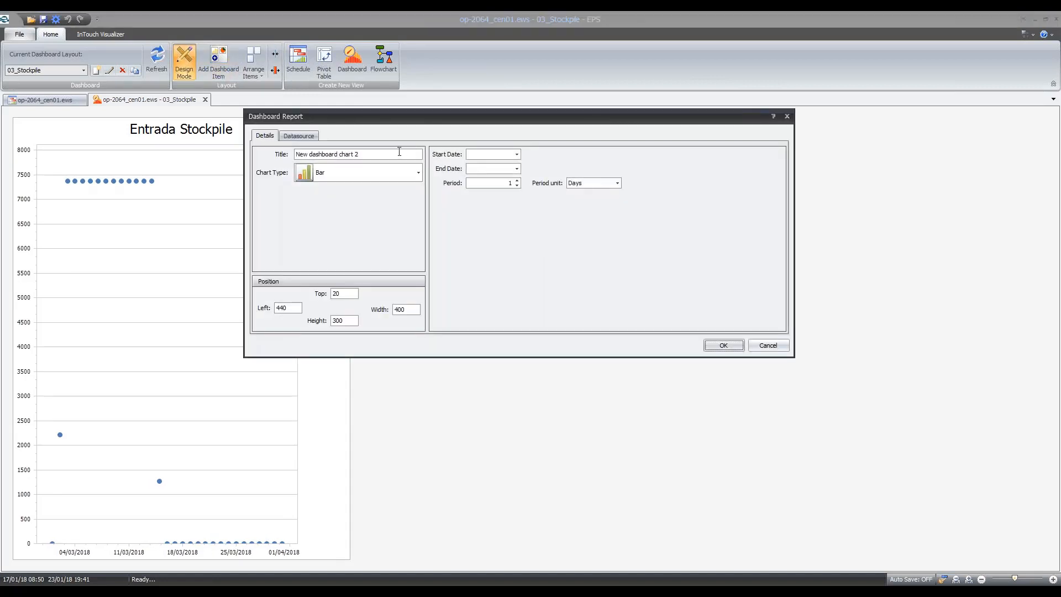
drag(399, 152, 273, 153)
text(Estado Stockpile)
Step: Set the Estado Stockpile report's start date to 01/03/2018 and its end date to 31/03/2018
click(486, 154)
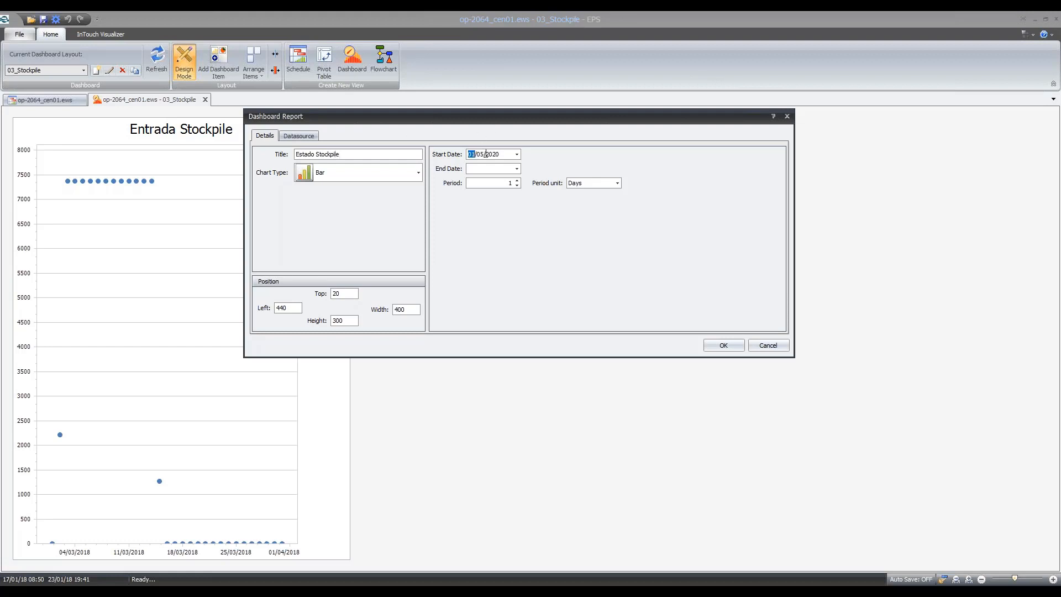
click(482, 168)
click(480, 169)
click(494, 168)
click(491, 154)
text(2018)
click(489, 186)
Step: Add TONNES as a task data field in the Estado Stockpile data source with PlantStockpile as its destination
click(298, 135)
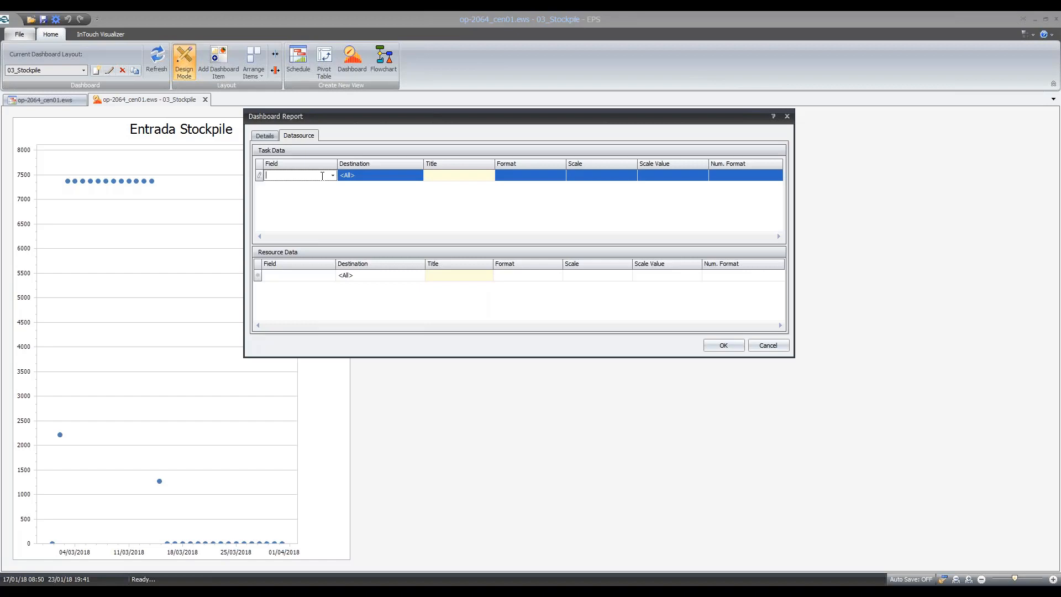
text(TONNES)
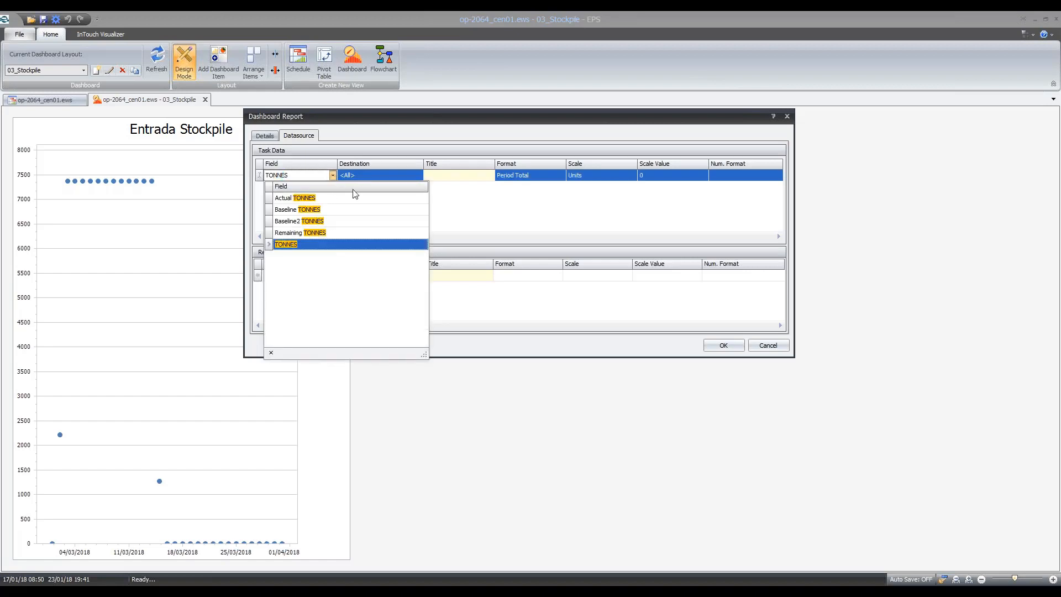
click(348, 245)
click(527, 175)
click(561, 175)
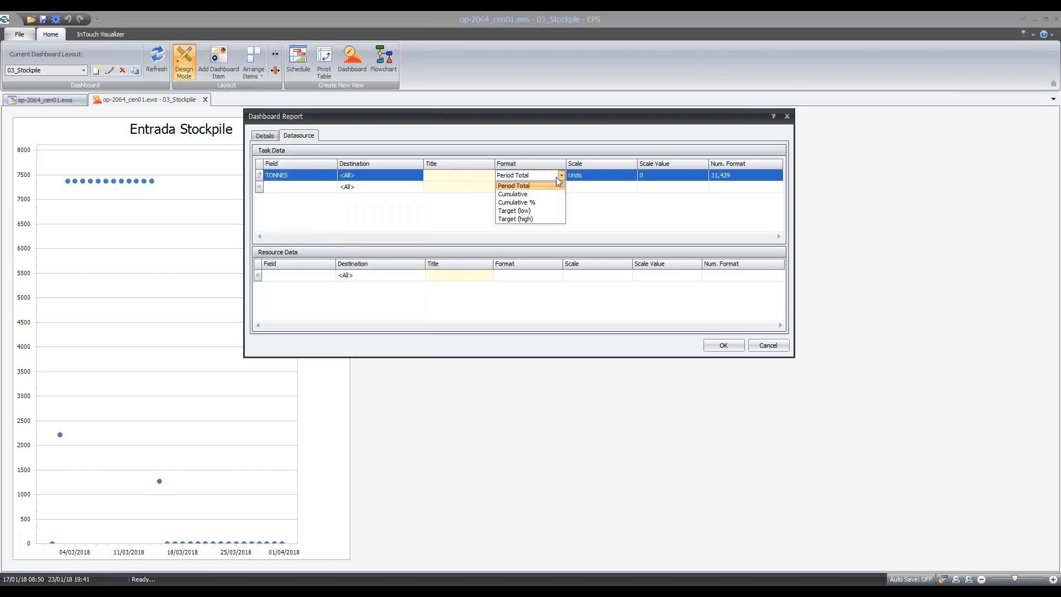
click(422, 175)
click(419, 175)
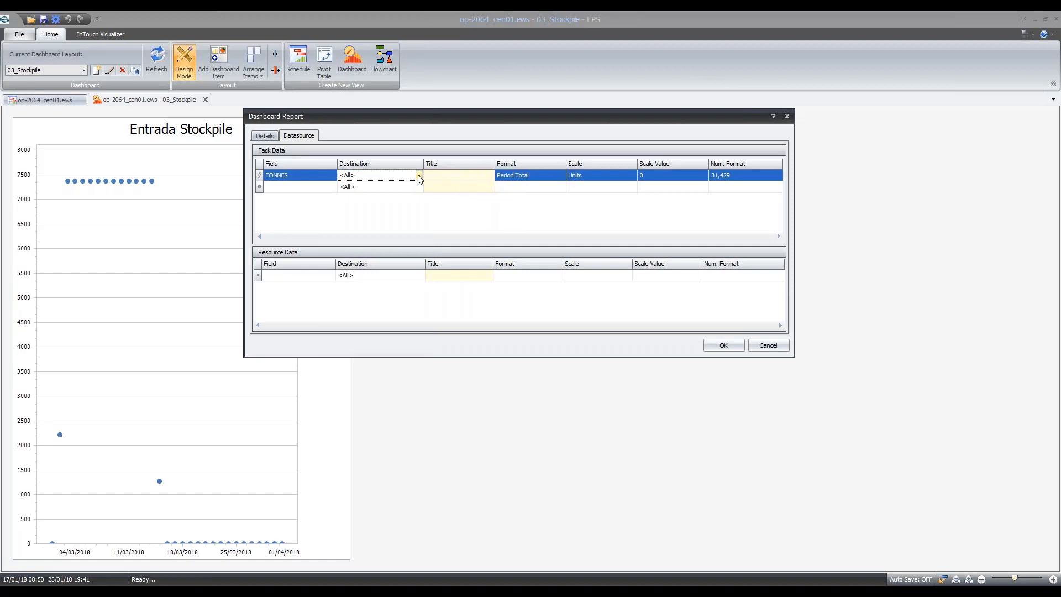
click(416, 216)
Step: Set the TONNES field's format to State and confirm the Estado Stockpile report
click(528, 175)
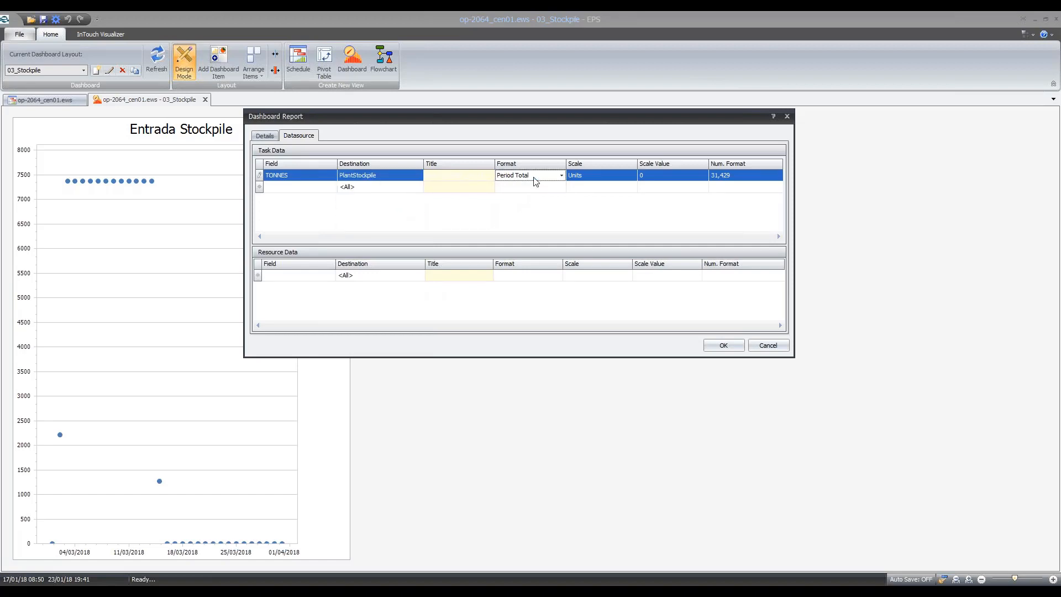
click(552, 176)
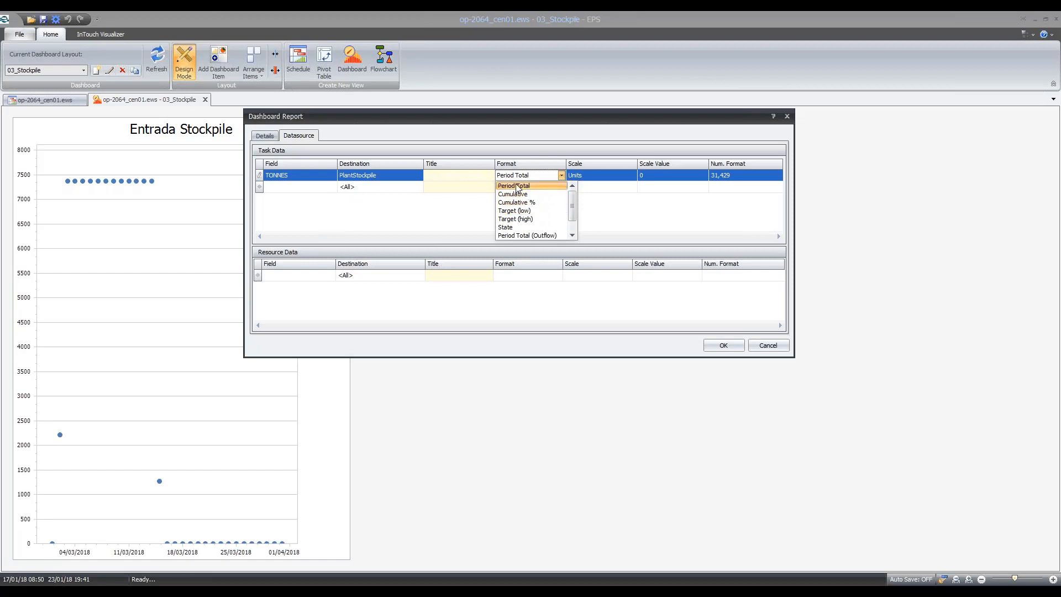
scroll(521, 194, down, 1)
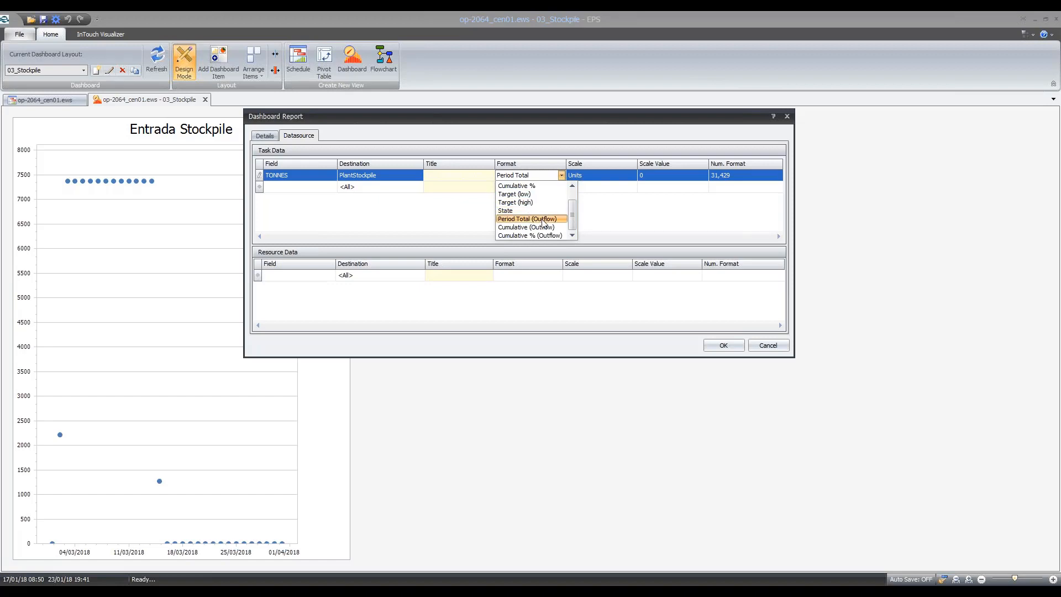
click(513, 213)
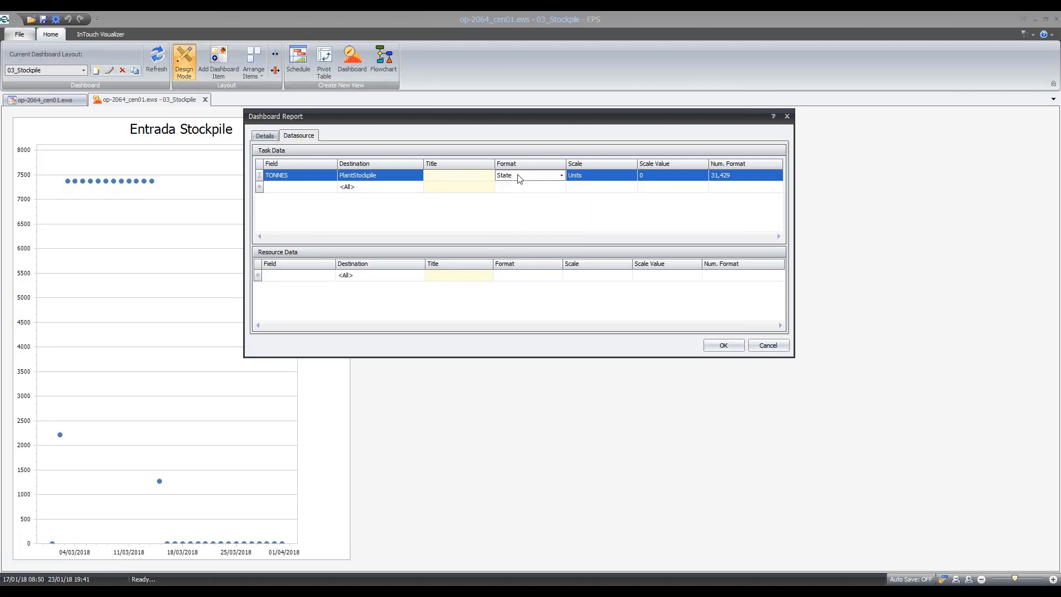
click(724, 346)
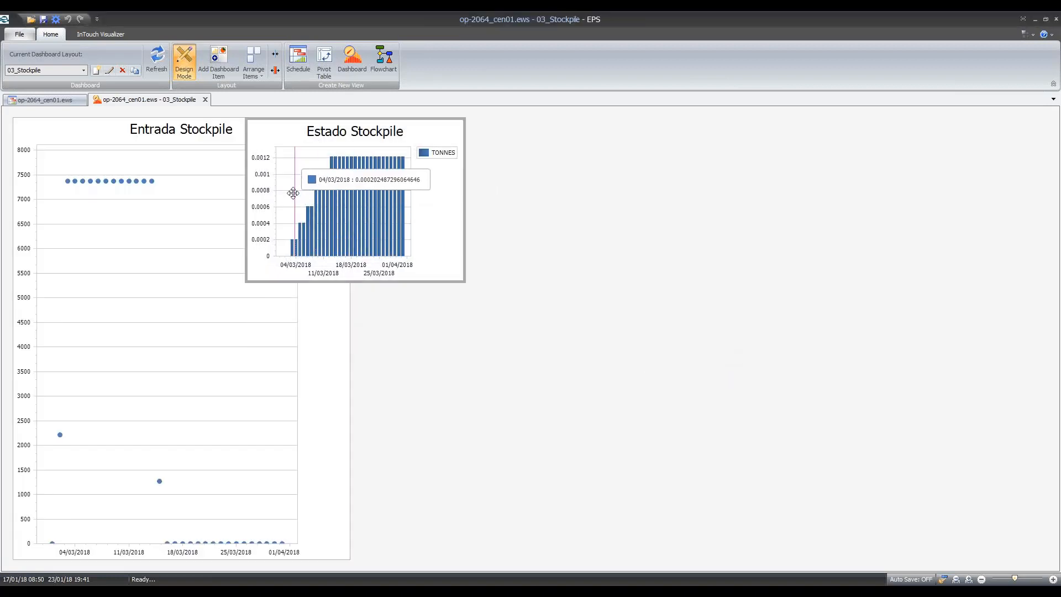
Step: Change the Estado Stockpile chart type to Point and arrange the two charts evenly across the dashboard
right_click(330, 133)
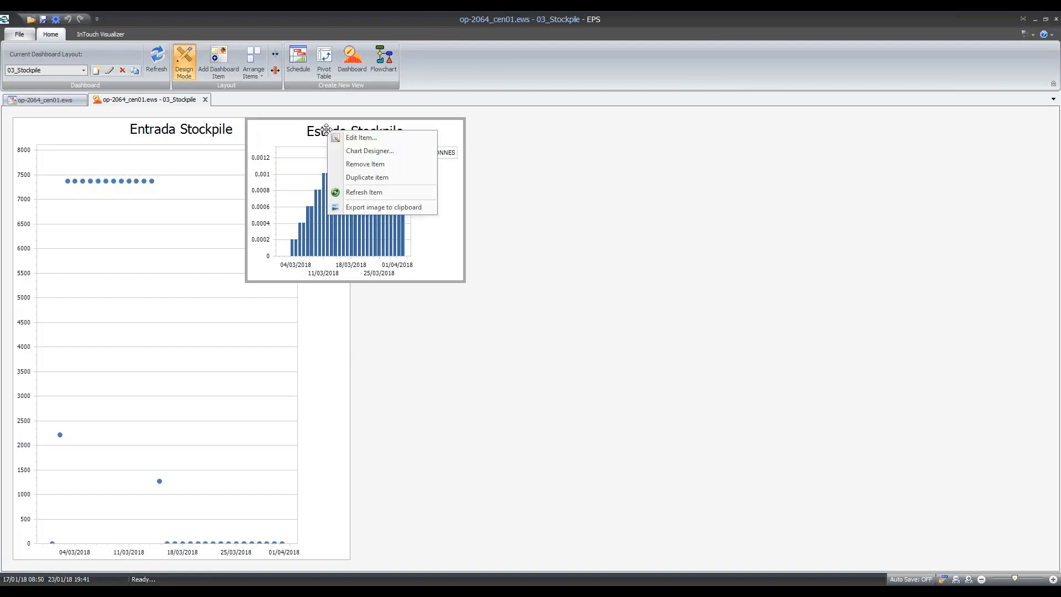
click(354, 137)
click(418, 172)
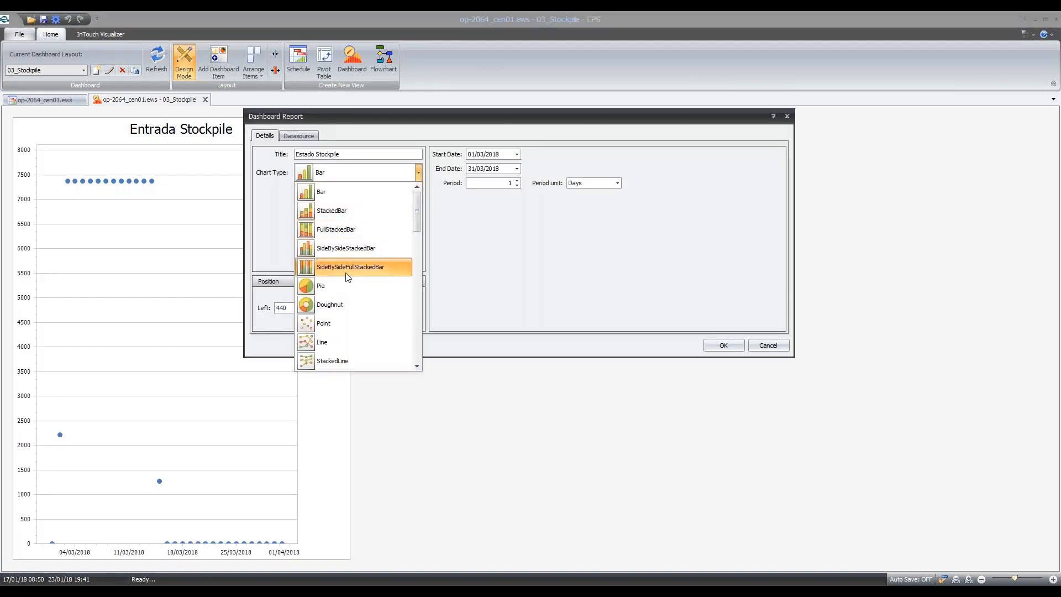
click(331, 323)
click(723, 345)
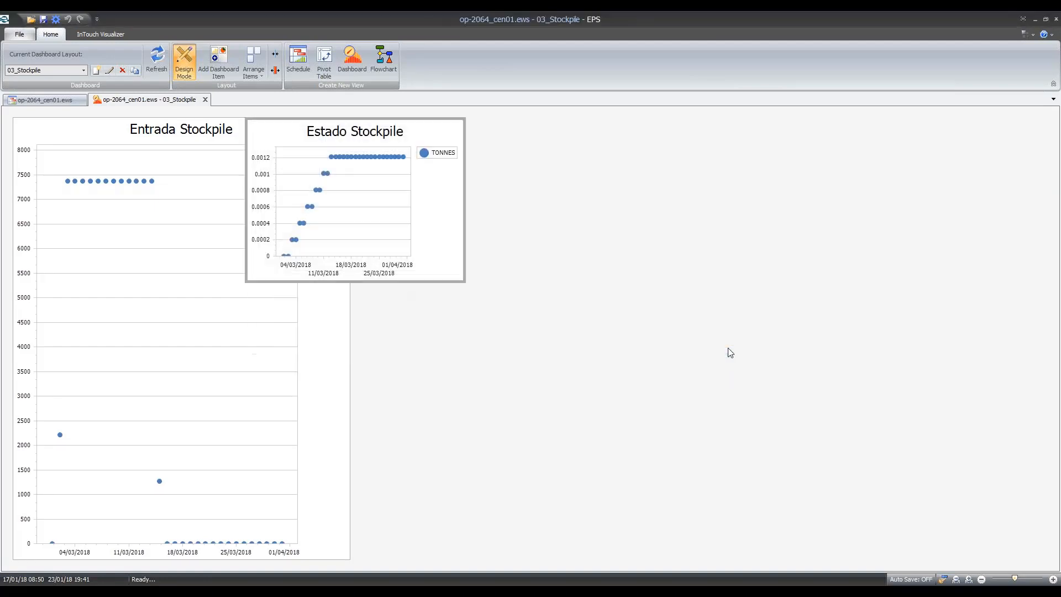
click(247, 70)
click(279, 93)
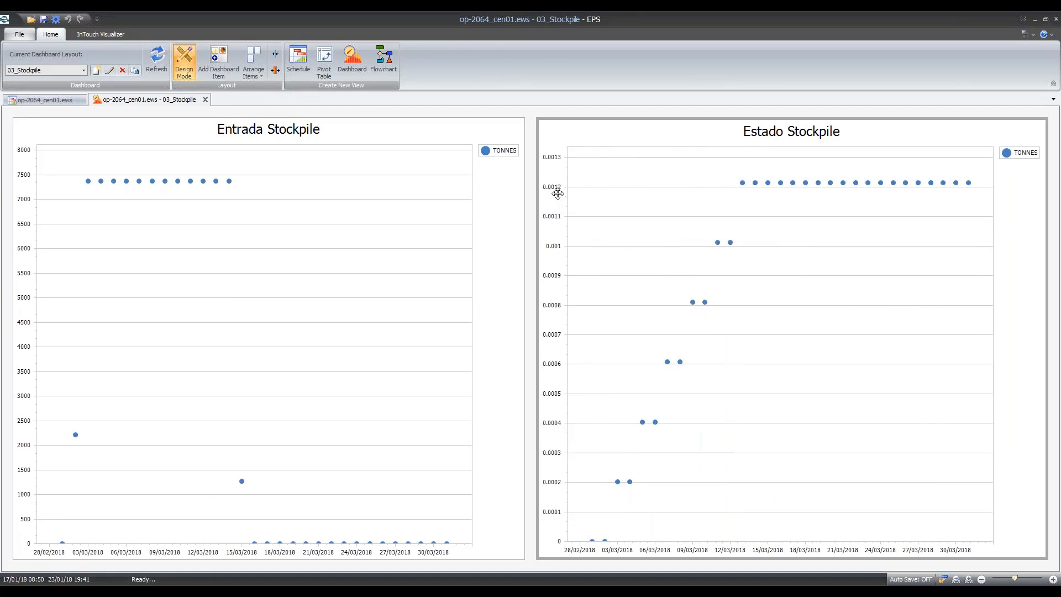
Step: Add a new dashboard report titled "Saida Stockpile"
click(218, 62)
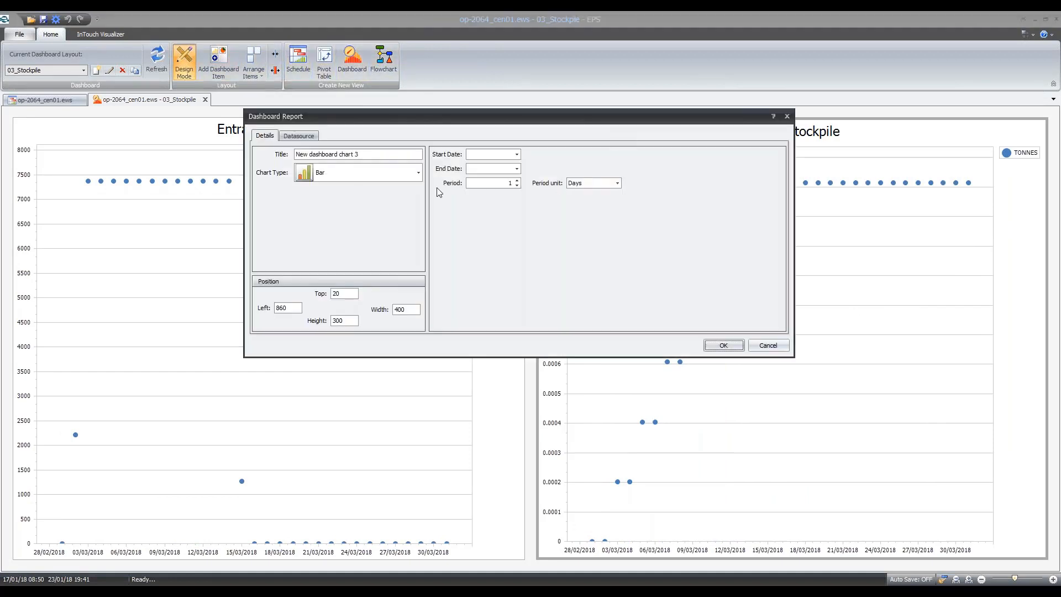
drag(360, 154, 283, 154)
text(S)
Step: Set the Saida Stockpile report's start date to 01/03/2018 and its end date to 31/03/2018
text(1/05/2020)
click(481, 156)
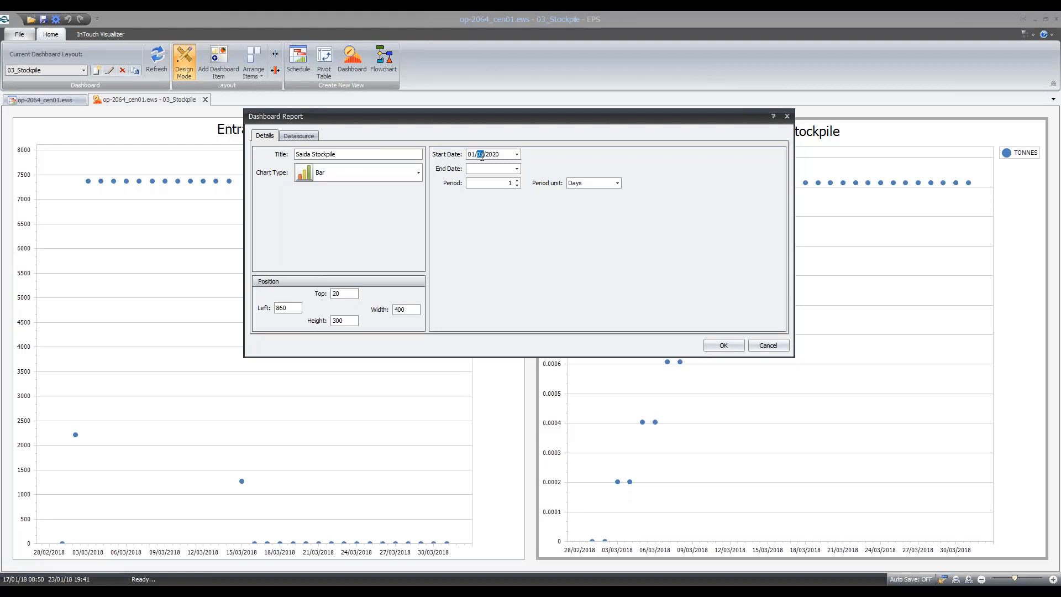
click(487, 157)
text(20)
click(492, 169)
click(483, 168)
click(487, 168)
text(2)
Step: Add TONNES as a task data field in the Saida Stockpile data source with PlantStockpile as its destination
click(298, 135)
click(303, 174)
text(TO)
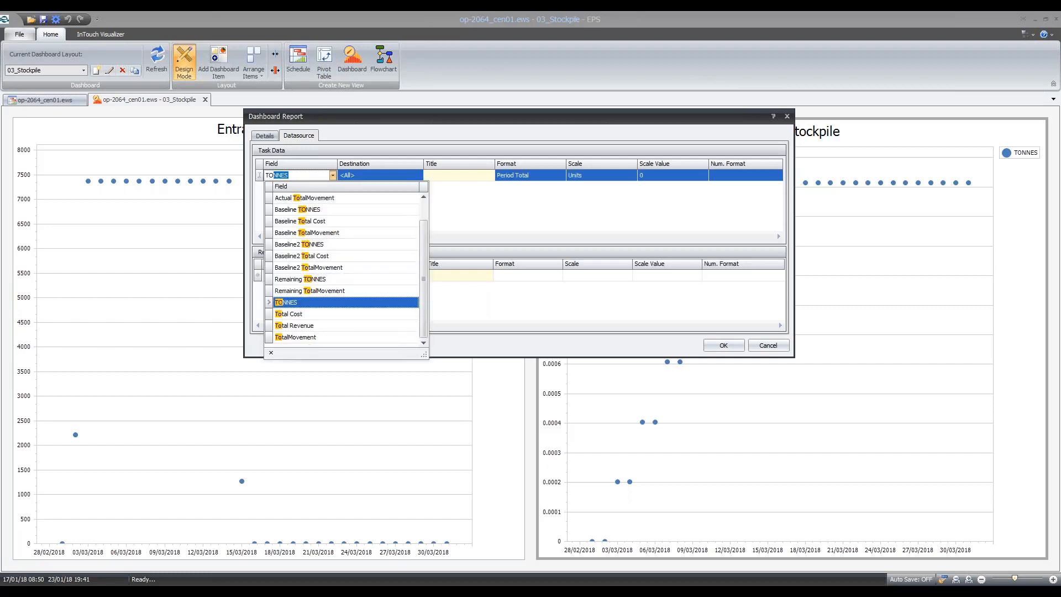
text(N)
click(326, 247)
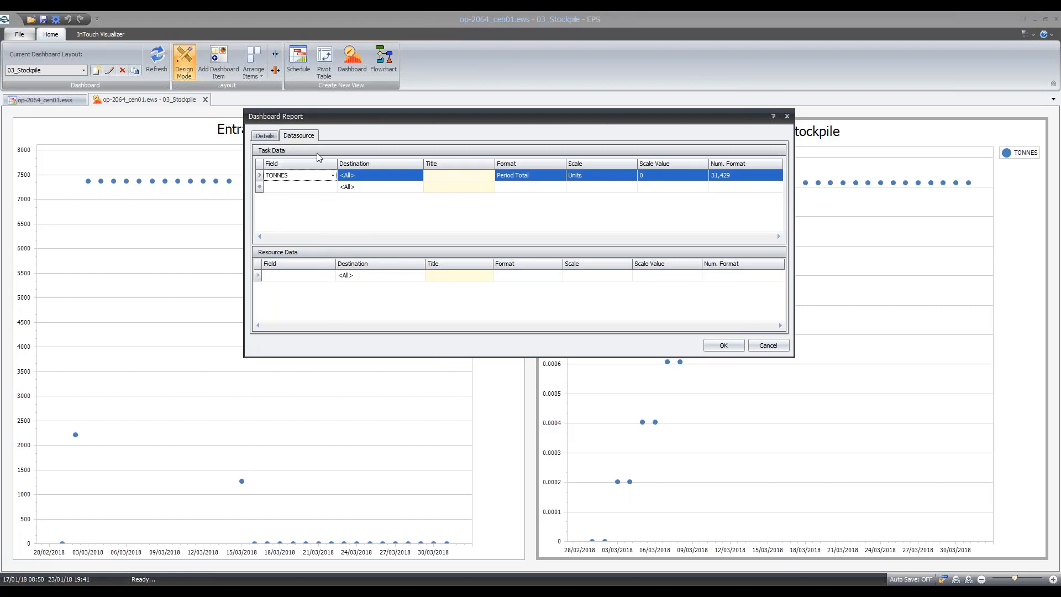
click(375, 176)
click(418, 176)
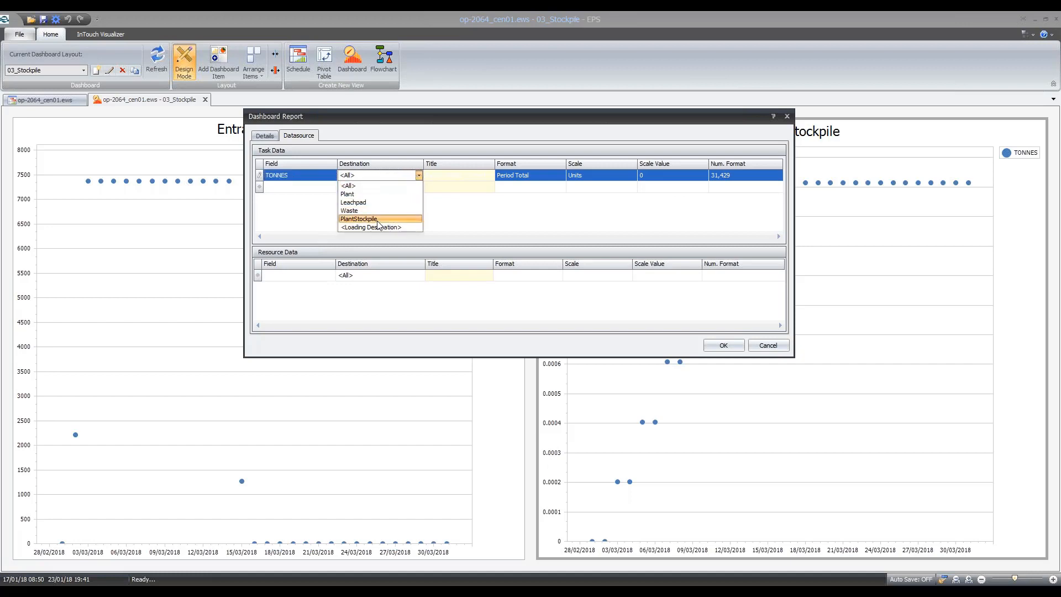
click(378, 218)
Step: Set the TONNES field's format to Period Total (Outflow) and confirm the Saida Stockpile report
click(513, 177)
click(561, 175)
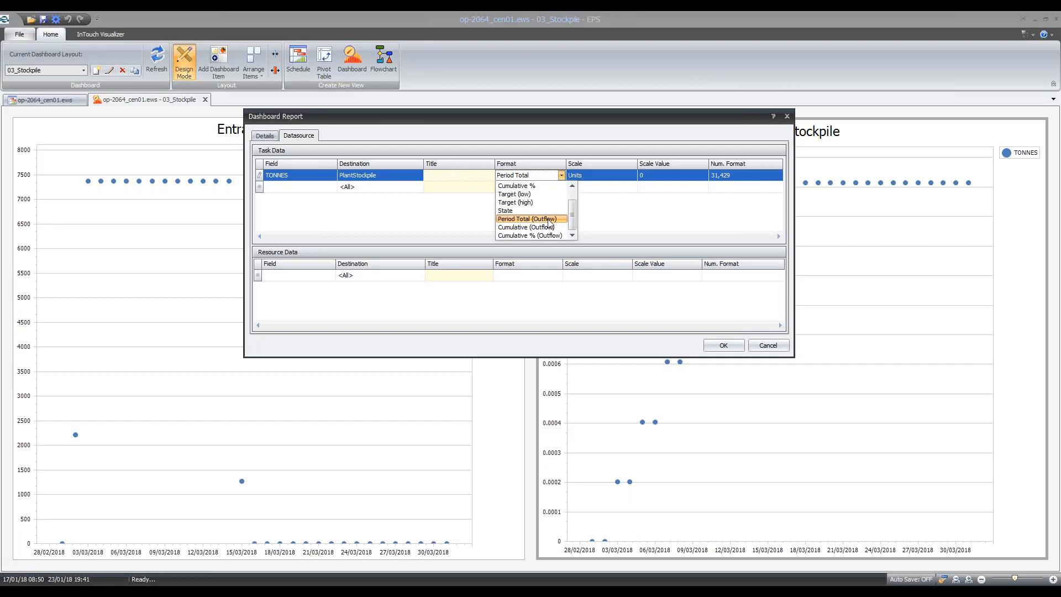
click(549, 219)
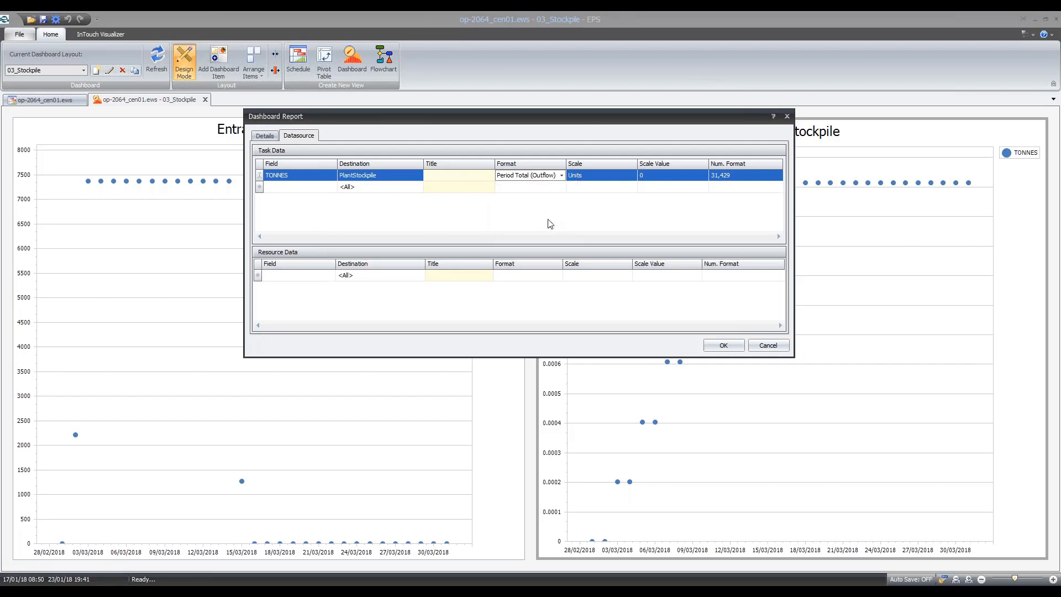
click(724, 345)
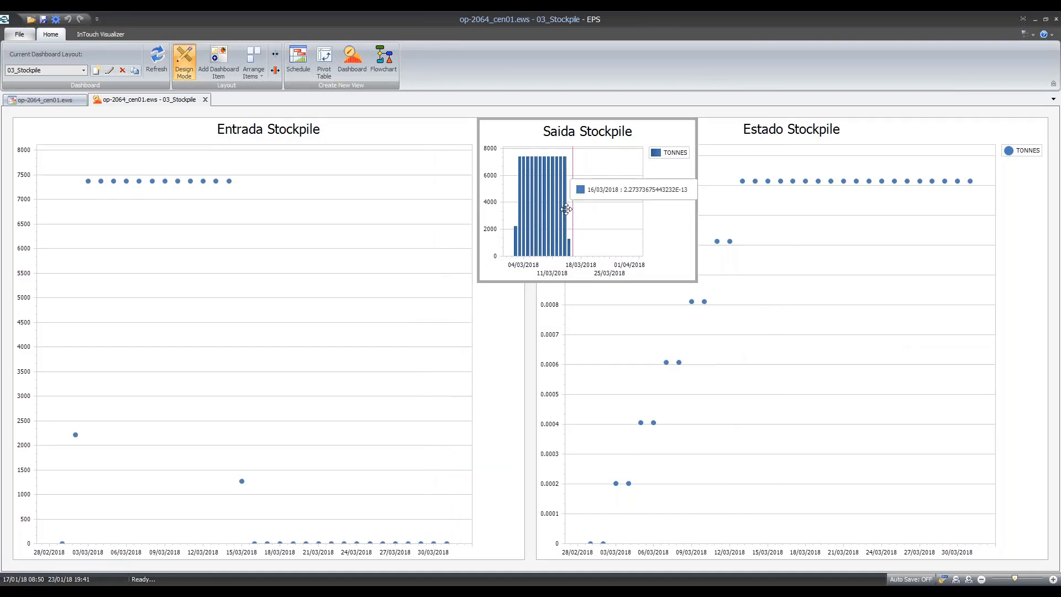
Step: Change the Saida Stockpile chart type to Point
right_click(655, 189)
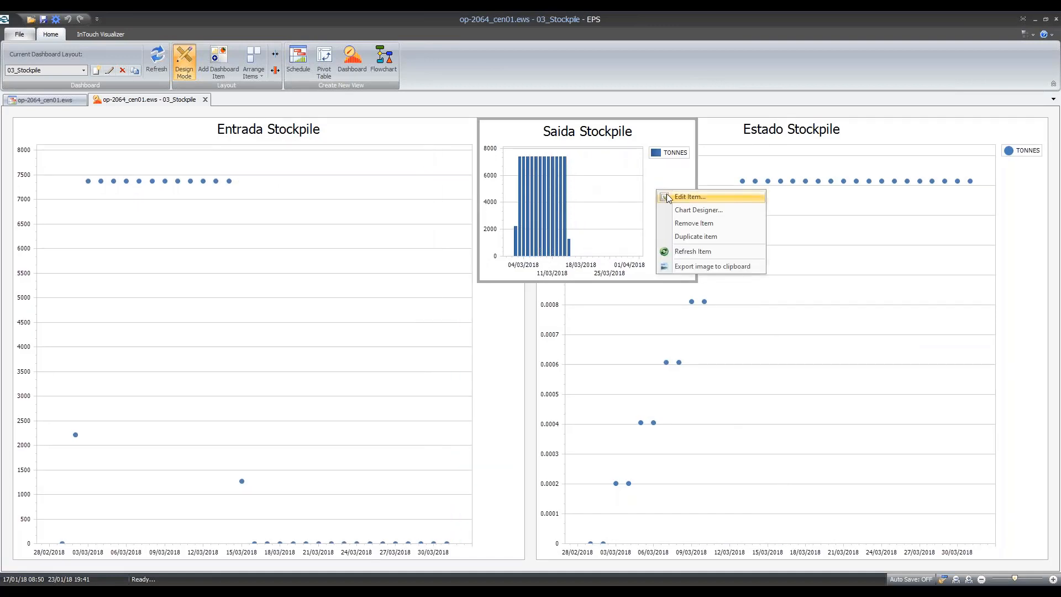
click(689, 197)
click(417, 173)
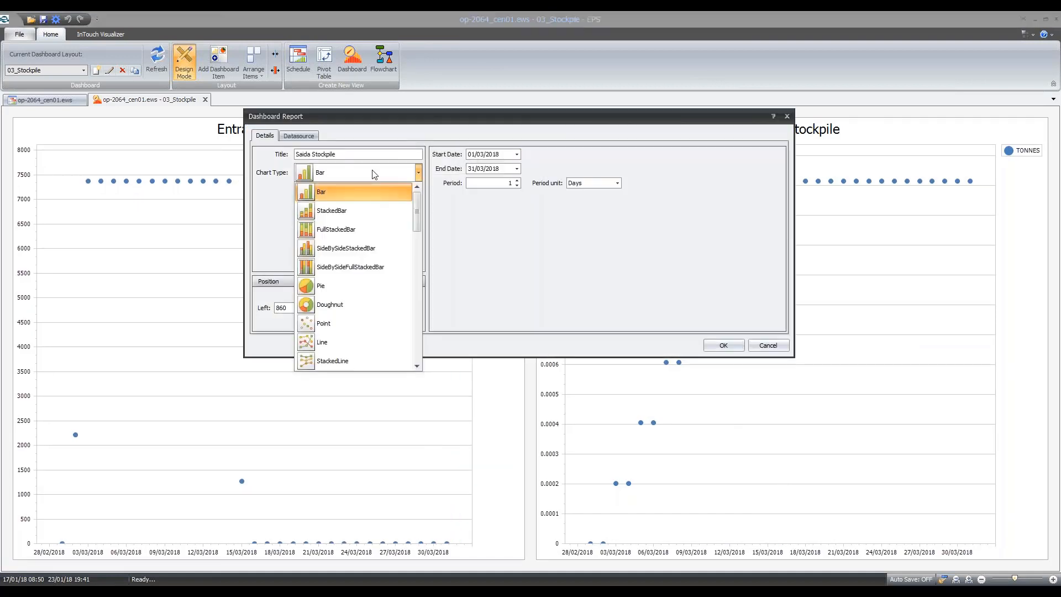
click(359, 322)
click(723, 345)
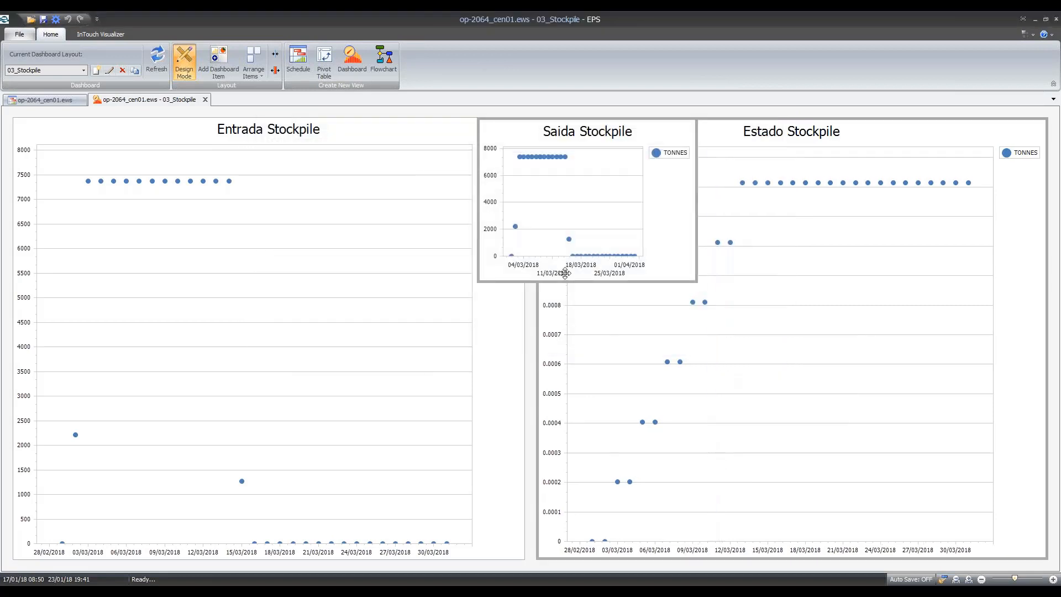
Step: Arrange the three charts evenly across the dashboard, ordered Entrada Stockpile, Estado Stockpile, Saida Stockpile
click(262, 74)
click(298, 92)
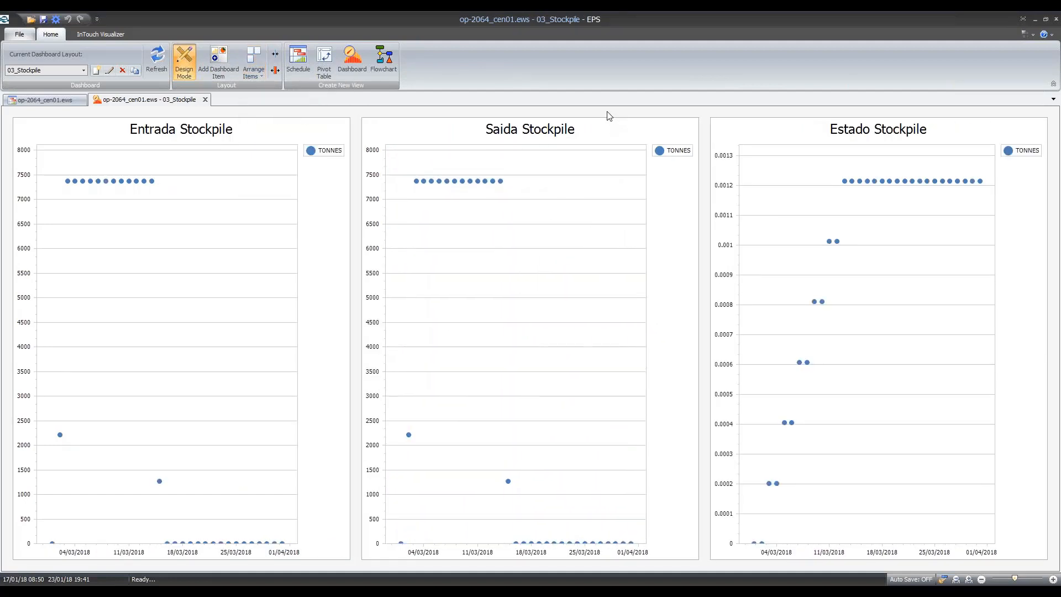
drag(525, 129, 948, 148)
drag(854, 127, 367, 130)
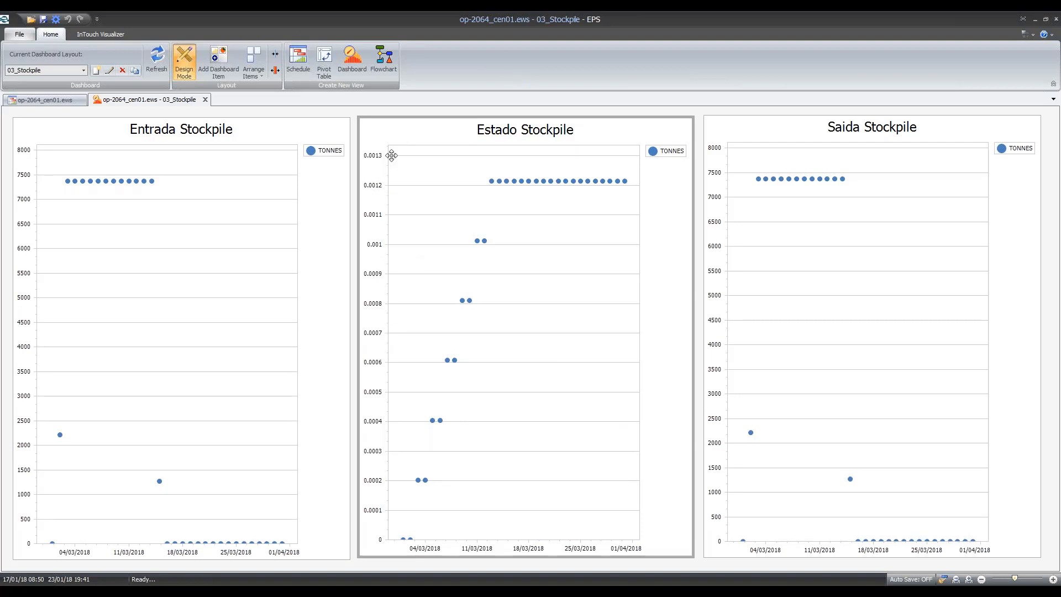
Step: In the Estado Stockpile chart's designer, turn off the automatic visual range and whole range for the primary Y axis
right_click(429, 152)
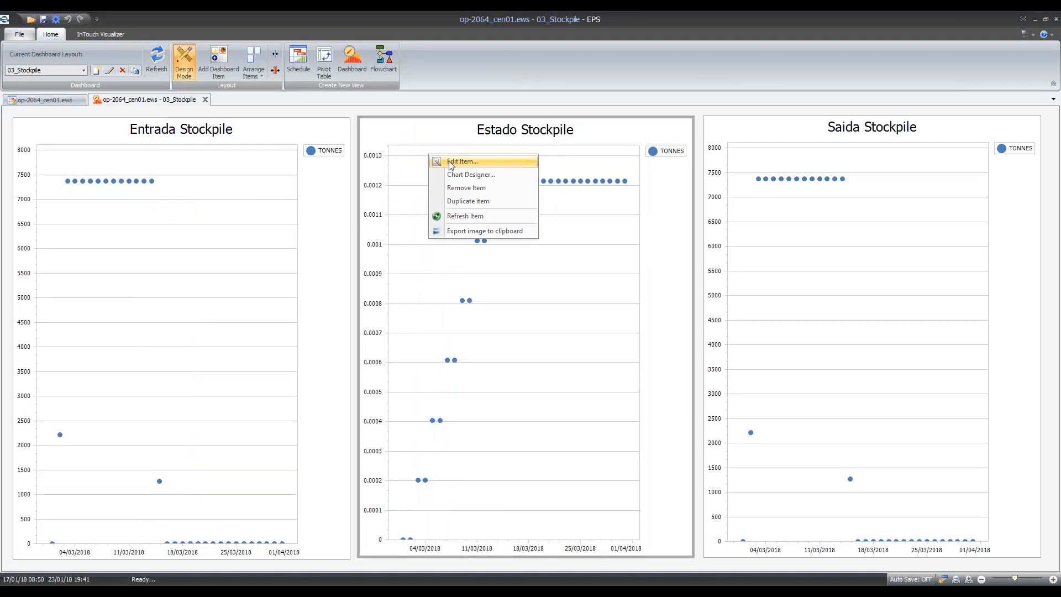
click(456, 173)
click(168, 209)
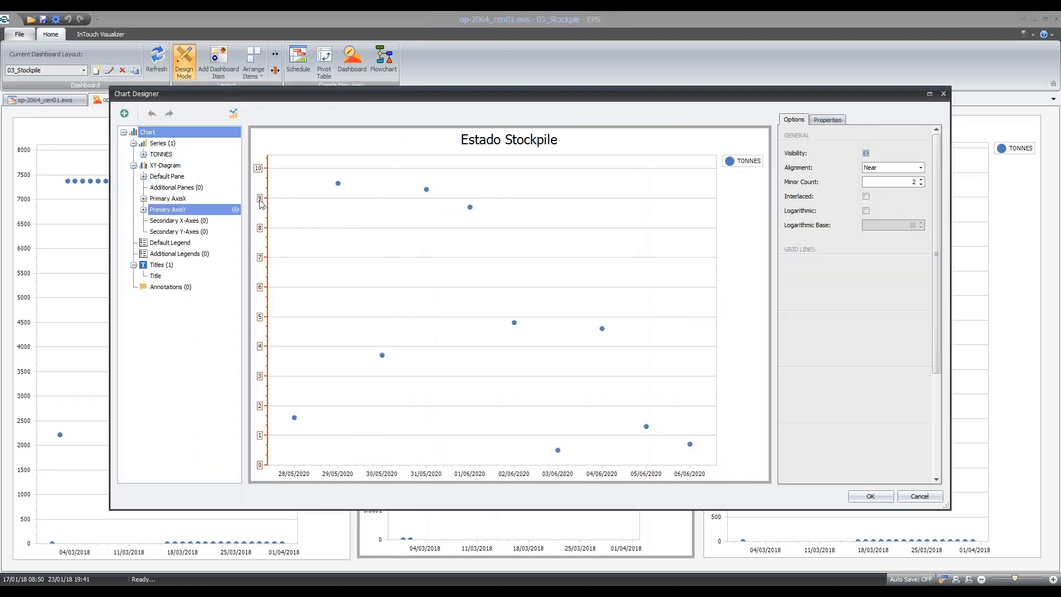
scroll(830, 330, down, 3)
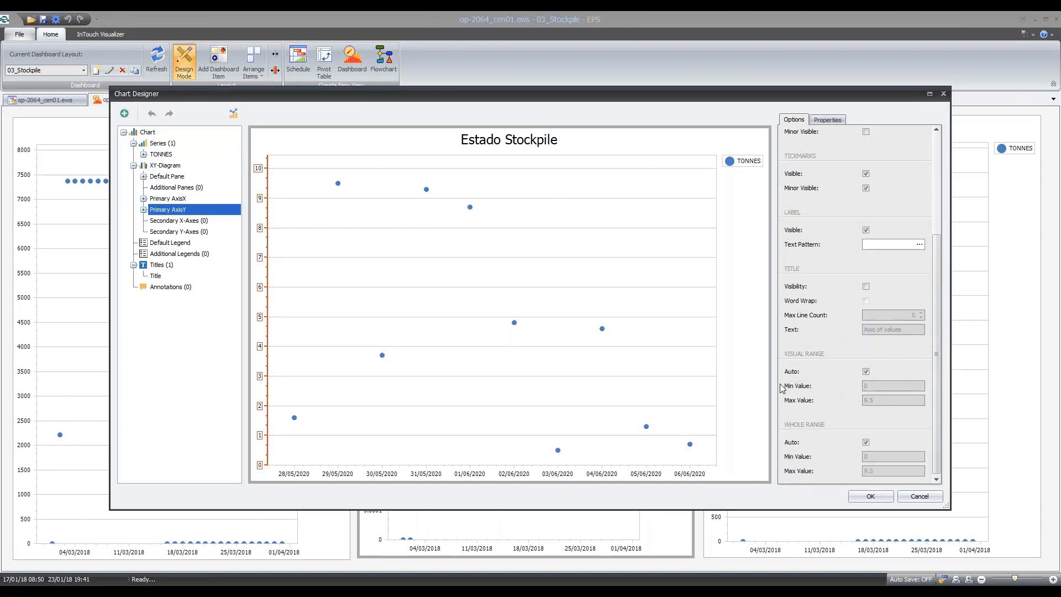
click(866, 371)
click(865, 442)
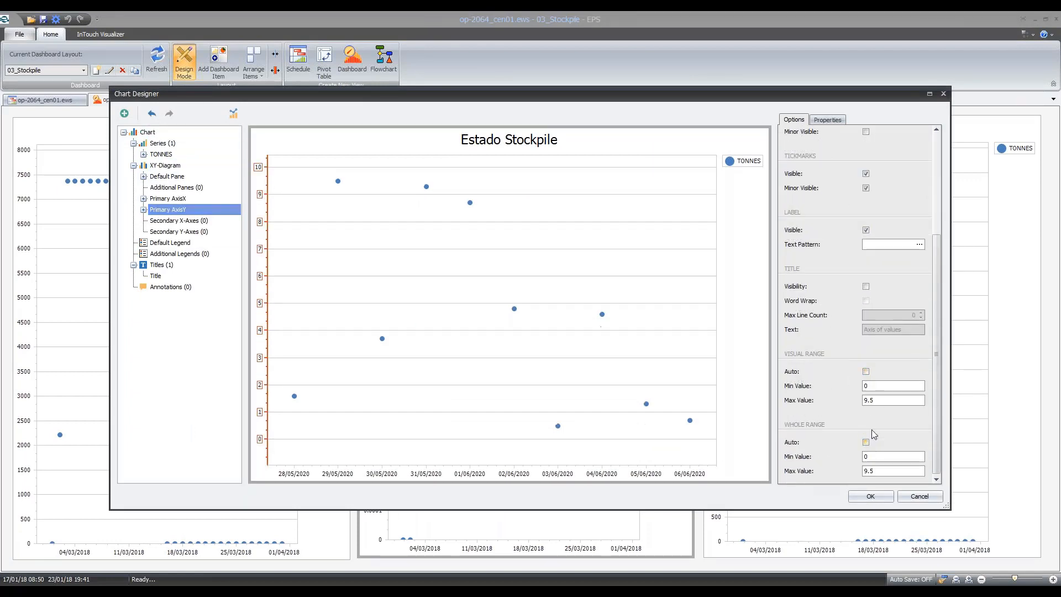
Step: Set the maximum of both the visual range and the whole range to 8000 and confirm the chart design
drag(878, 405, 845, 403)
text(8000)
drag(882, 470, 862, 470)
text(8000)
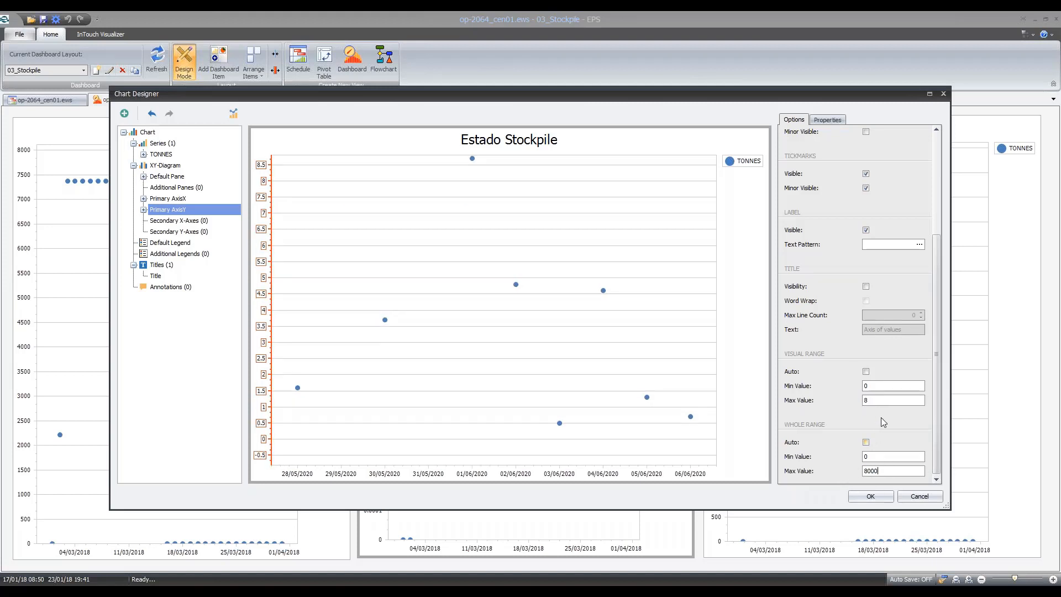
click(877, 403)
text(000)
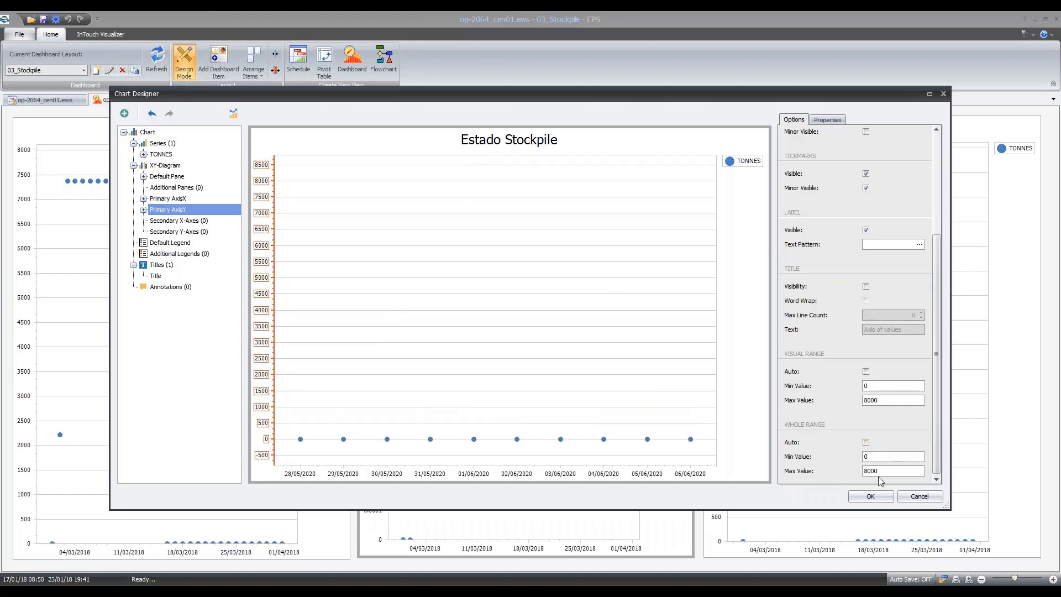
click(873, 495)
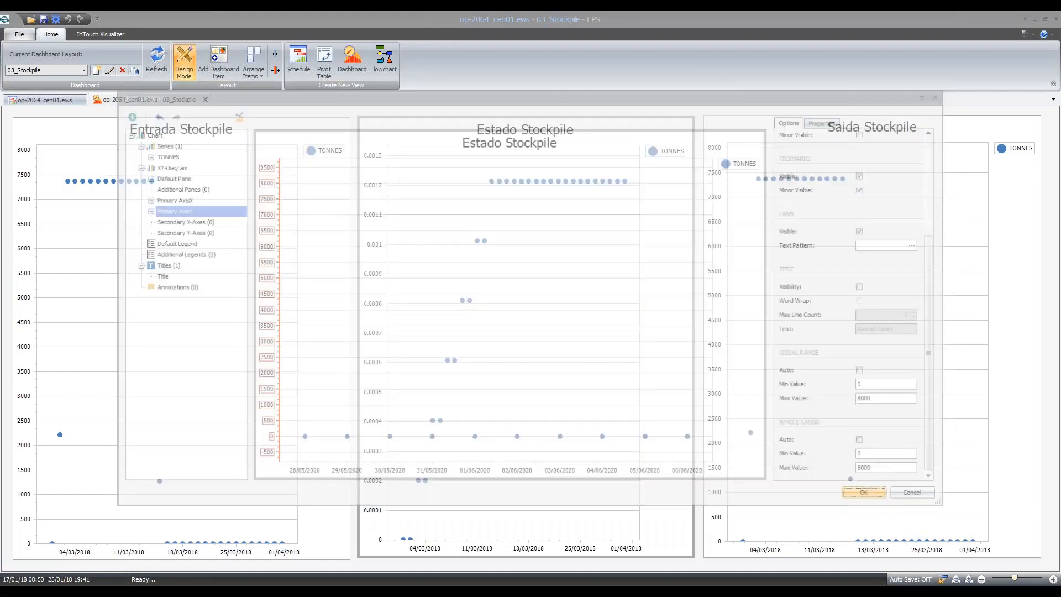
Step: Close the 03_Stockpile dashboard and create a new pivot table view from the schedule
mouse_move(401, 499)
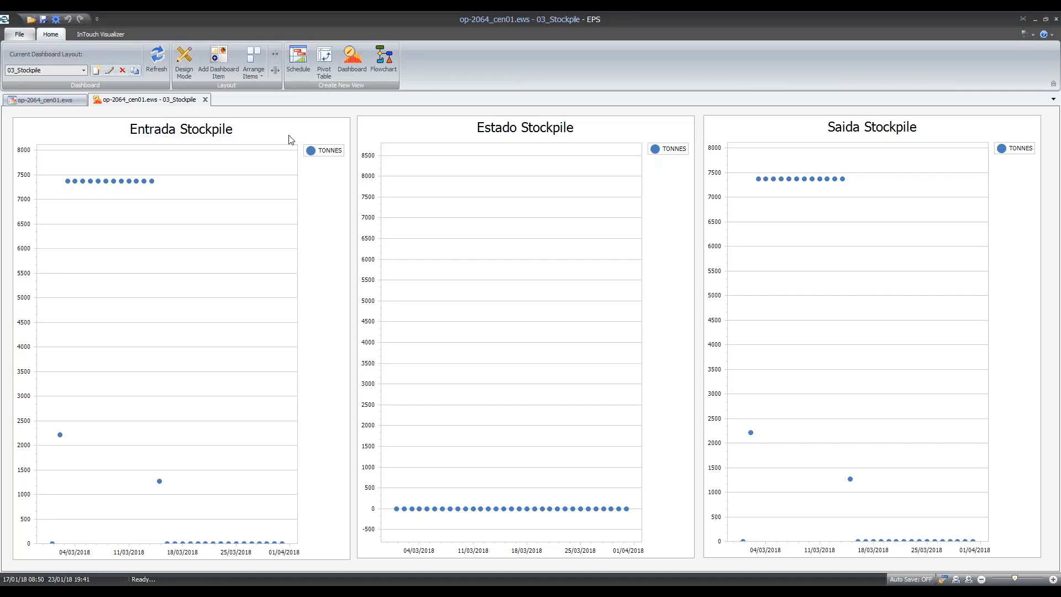
click(44, 100)
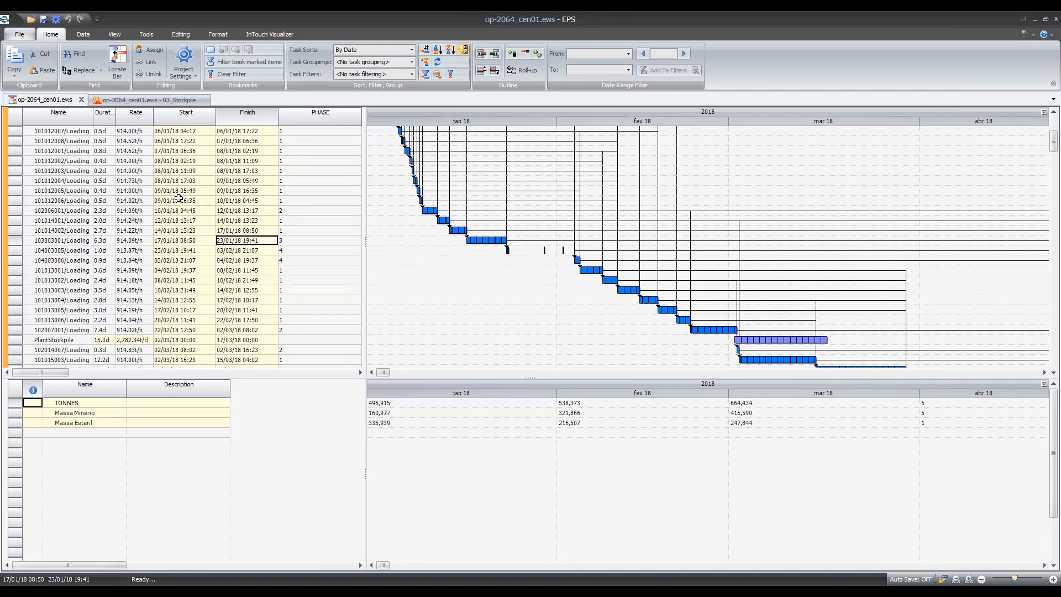
click(182, 104)
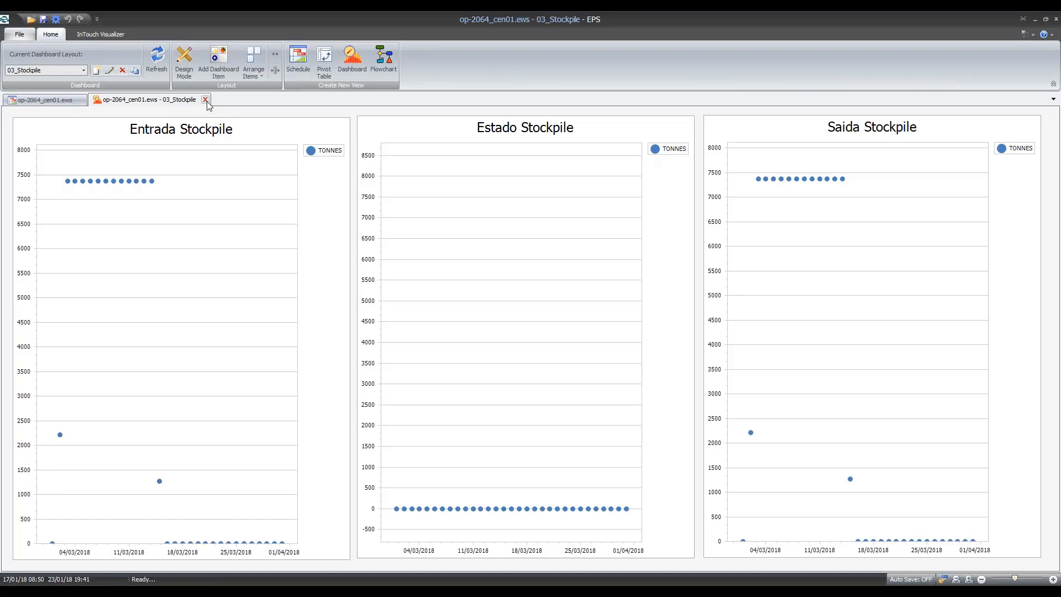
click(205, 100)
click(114, 34)
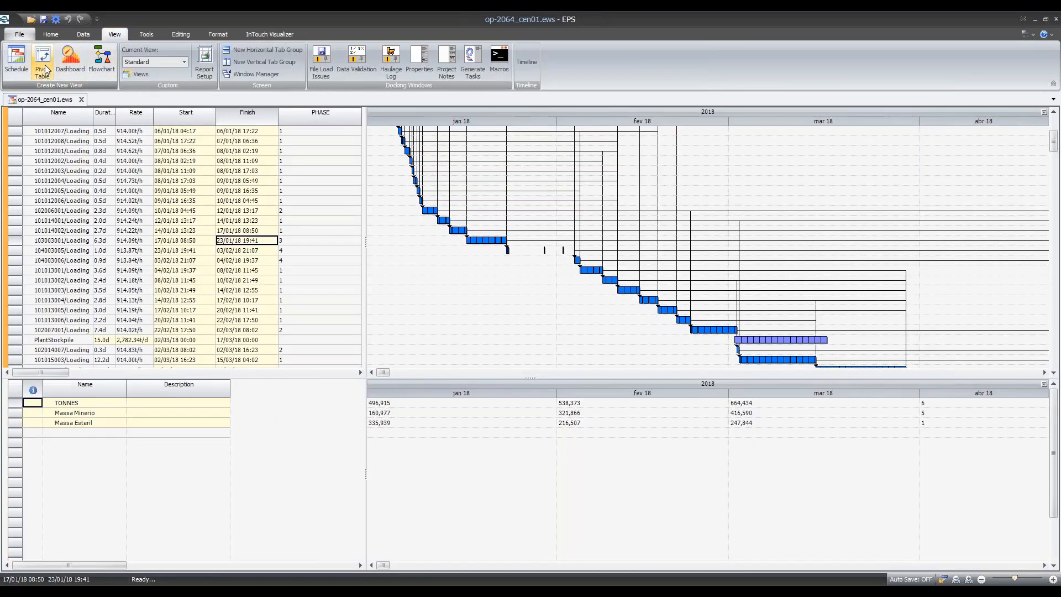
click(46, 69)
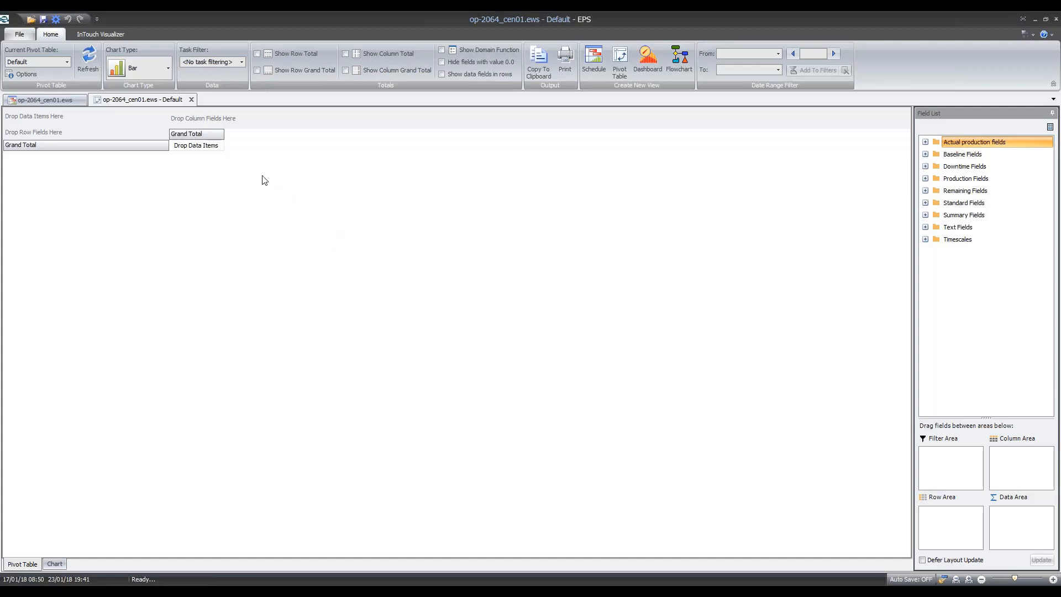
Step: Look through the saved layouts in the pivot options and load the 01_Ton_Phase pivot table
click(39, 73)
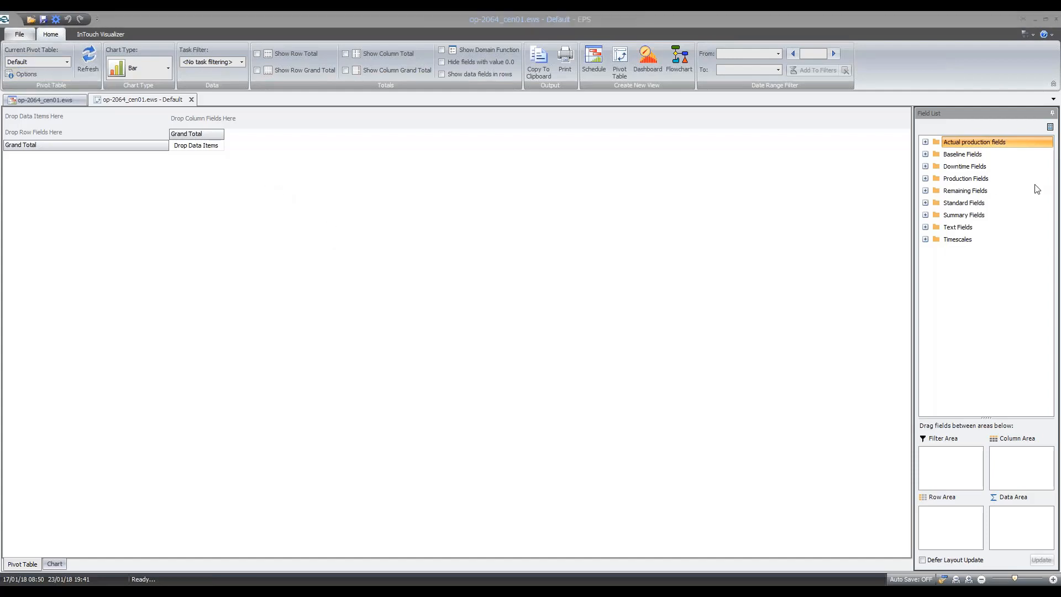
click(77, 215)
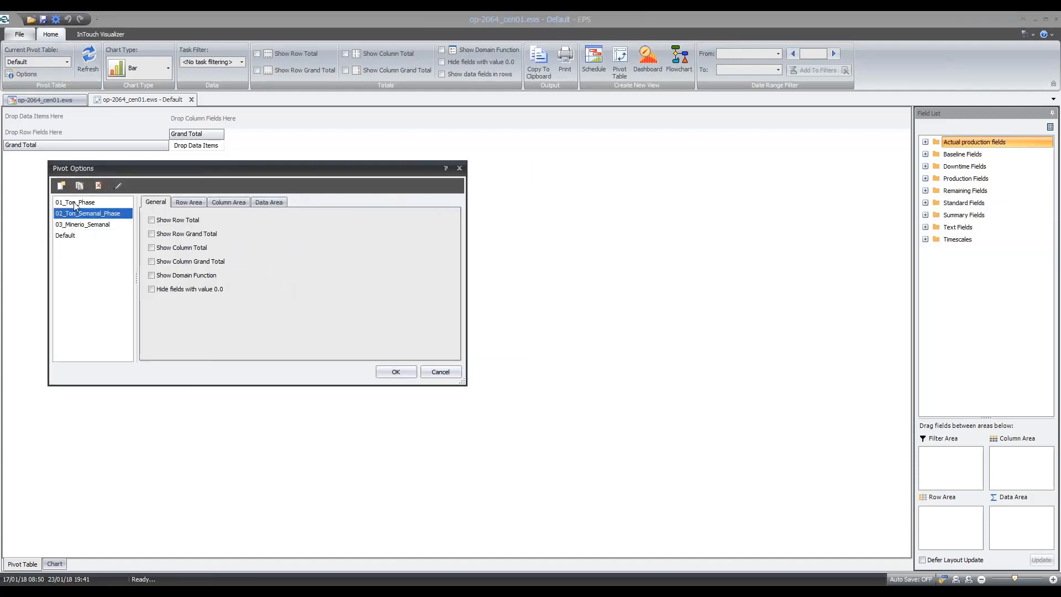
click(76, 203)
click(83, 224)
click(83, 203)
click(109, 214)
click(95, 203)
click(102, 225)
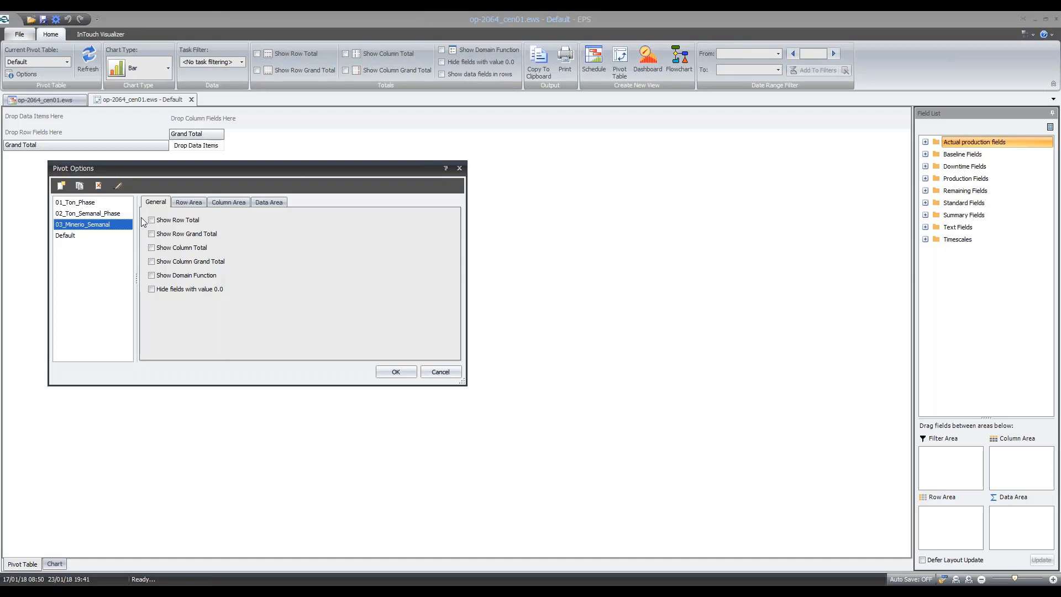
click(102, 203)
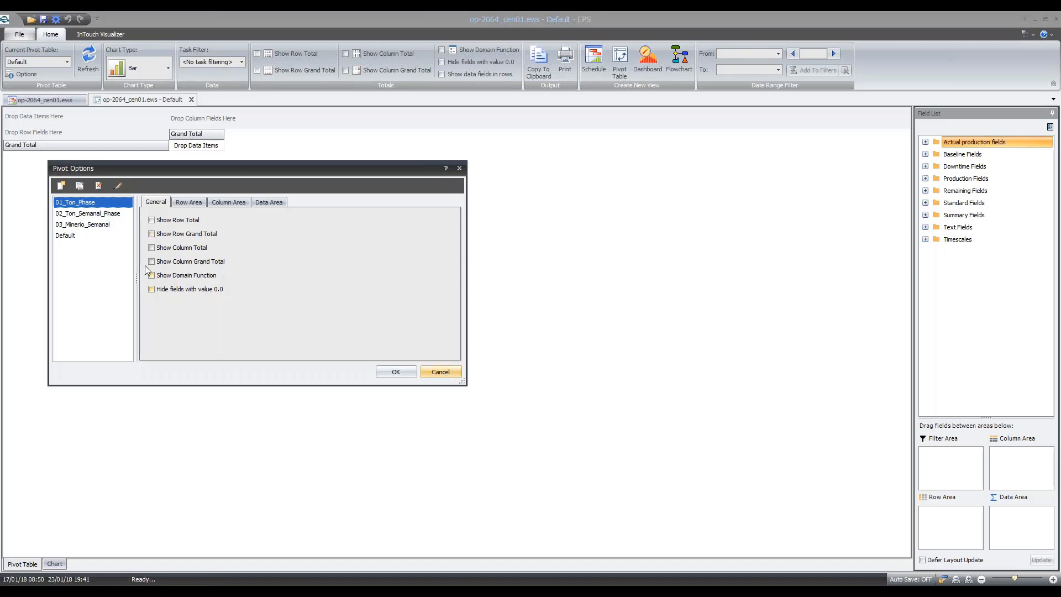
click(406, 377)
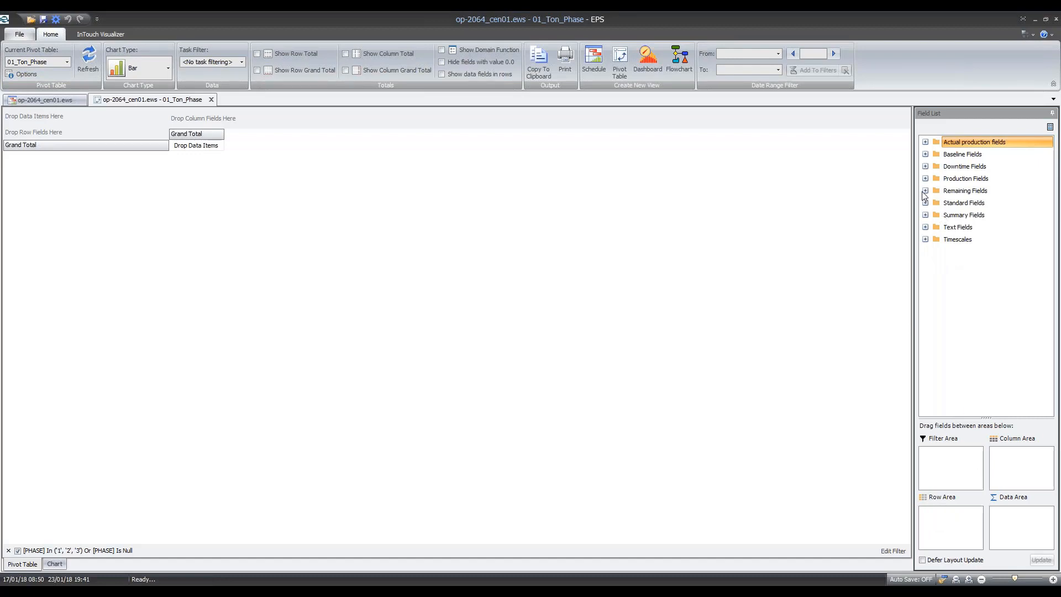
Step: Lay out the 01_Ton_Phase pivot table with PHASE in the row area and Massa Minerio in the data area
click(925, 228)
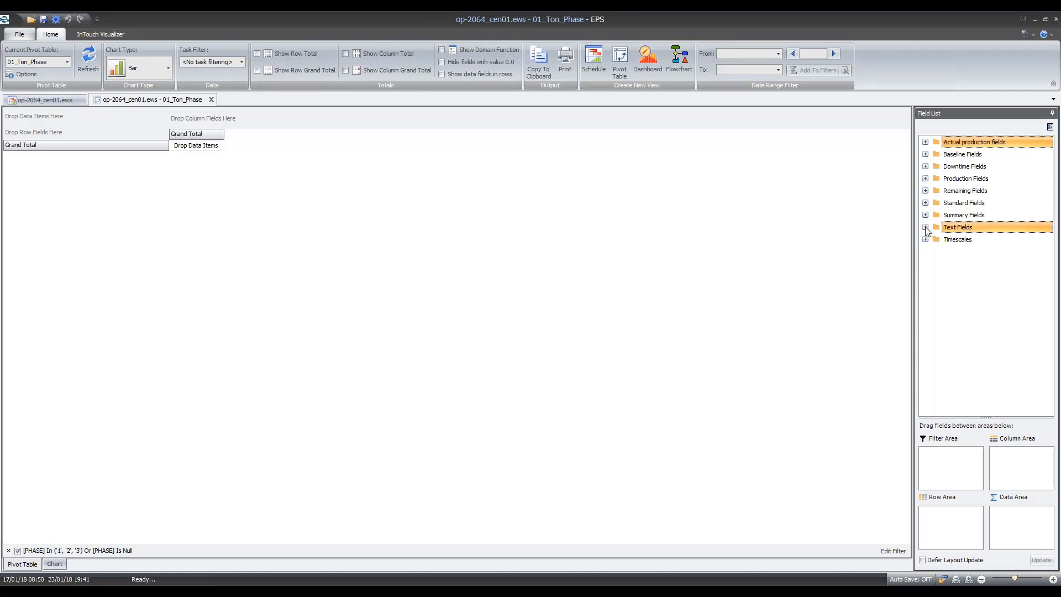
drag(971, 311, 950, 514)
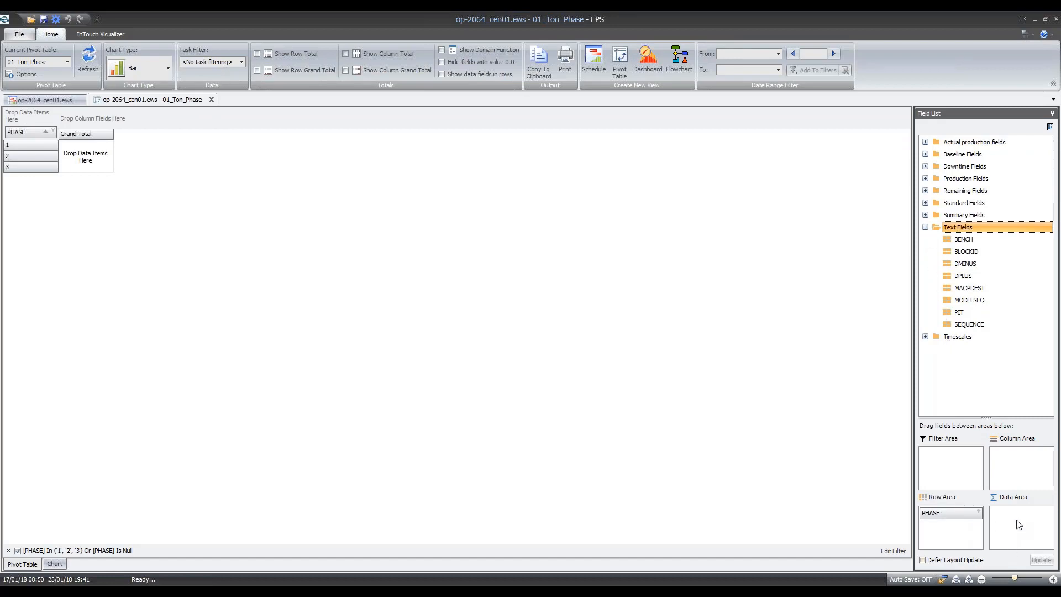
click(926, 227)
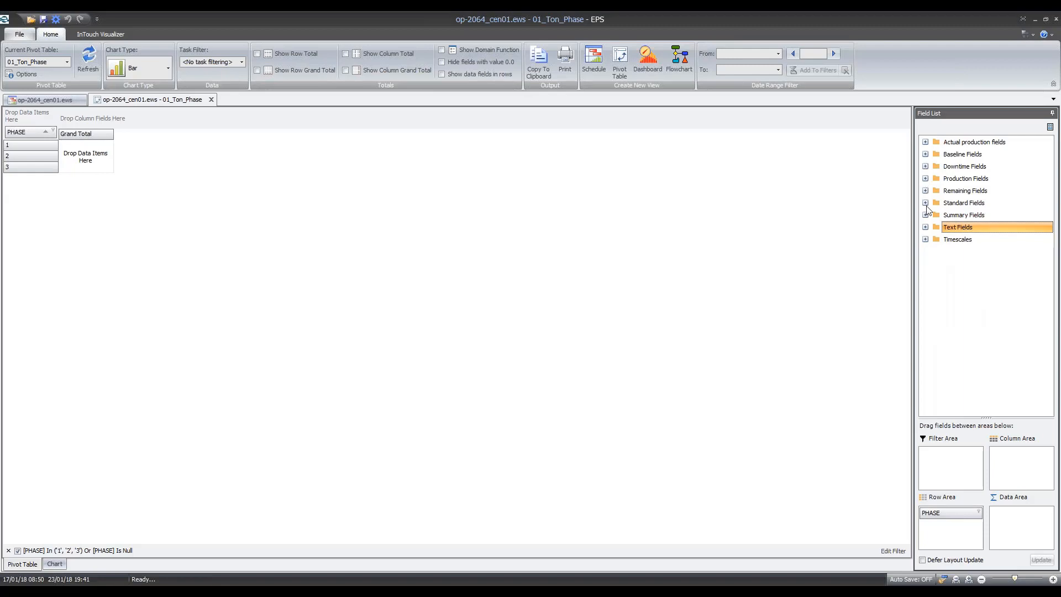
click(929, 218)
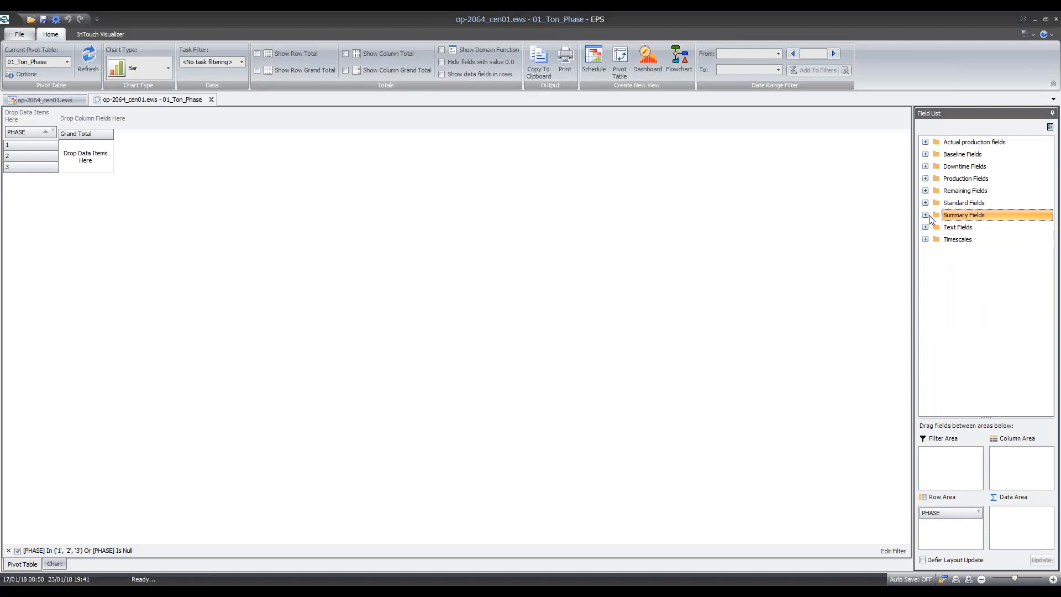
click(925, 216)
drag(972, 251, 1019, 522)
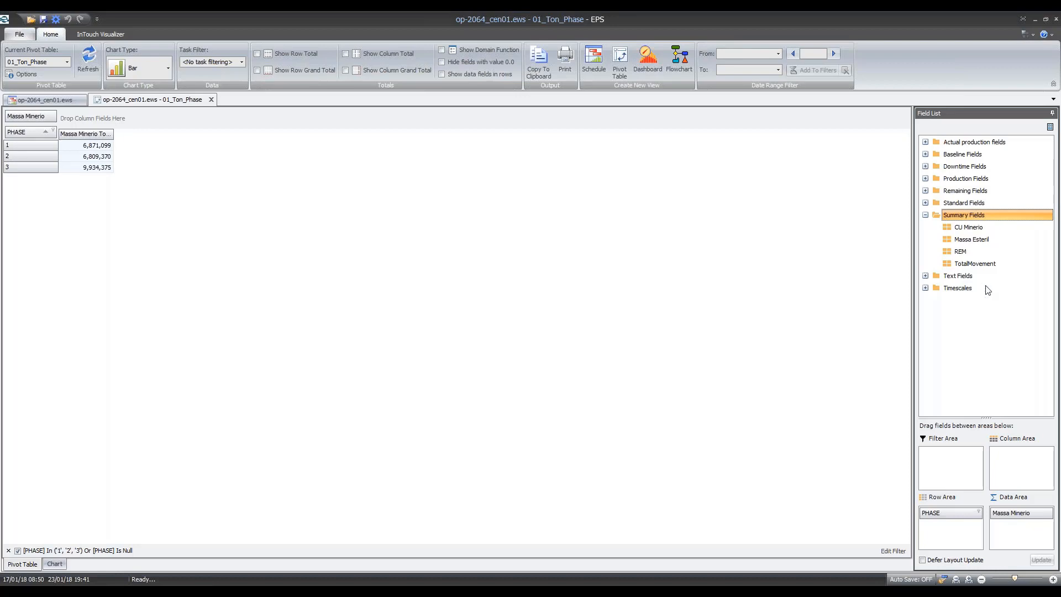
Step: Add the BENCH text field to the column area and check the tonnages of phases 1 and 2 by bench
click(925, 215)
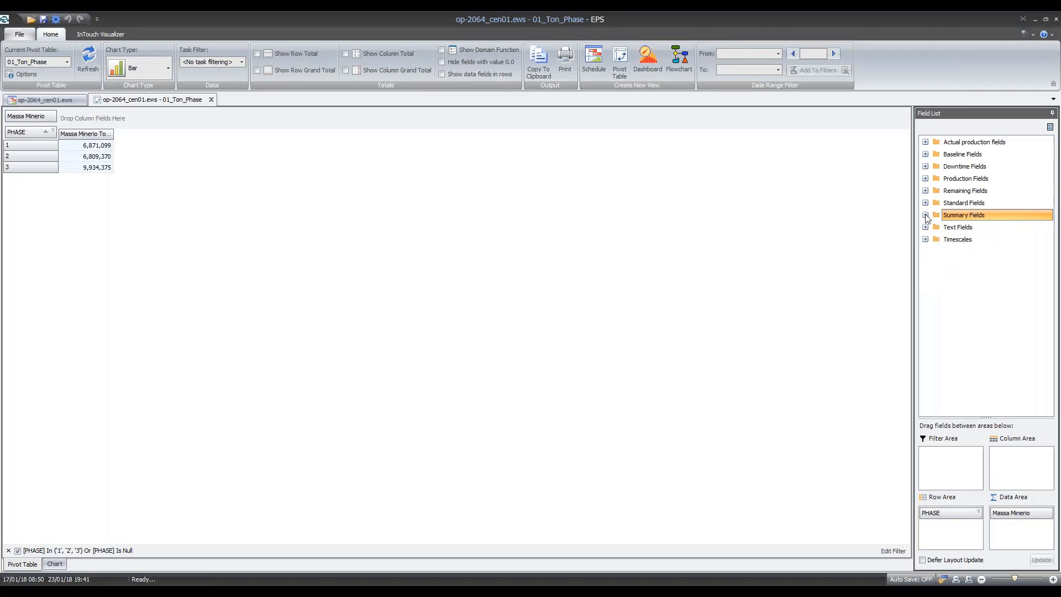
click(926, 227)
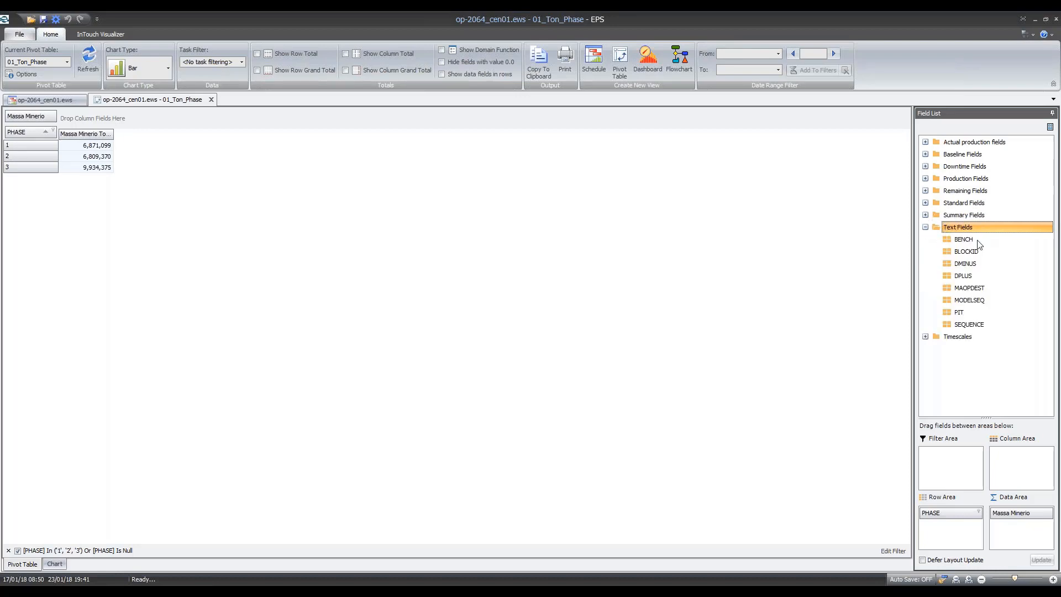
drag(978, 241, 1022, 454)
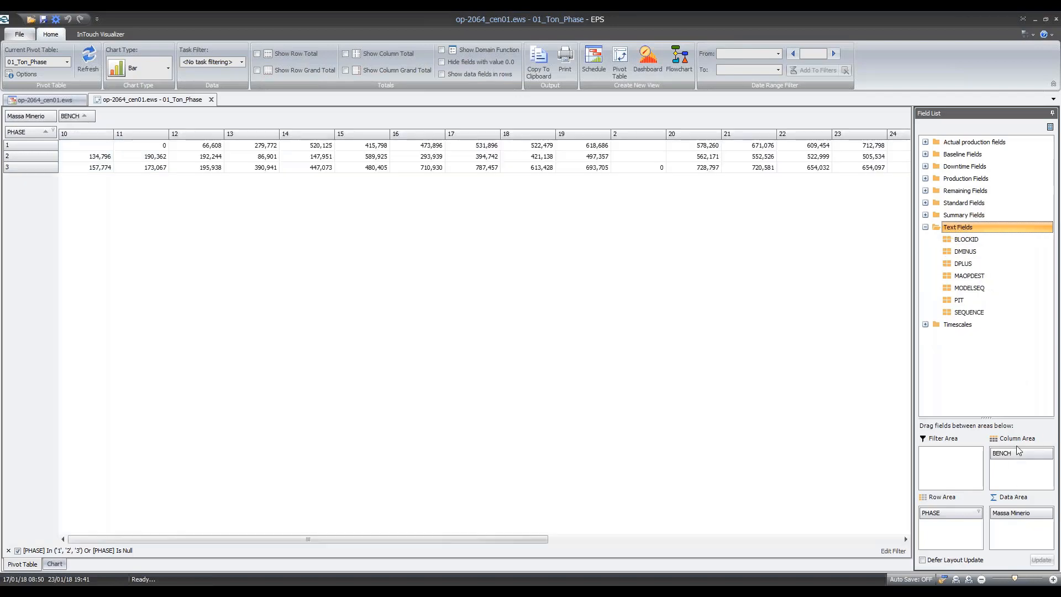
click(19, 144)
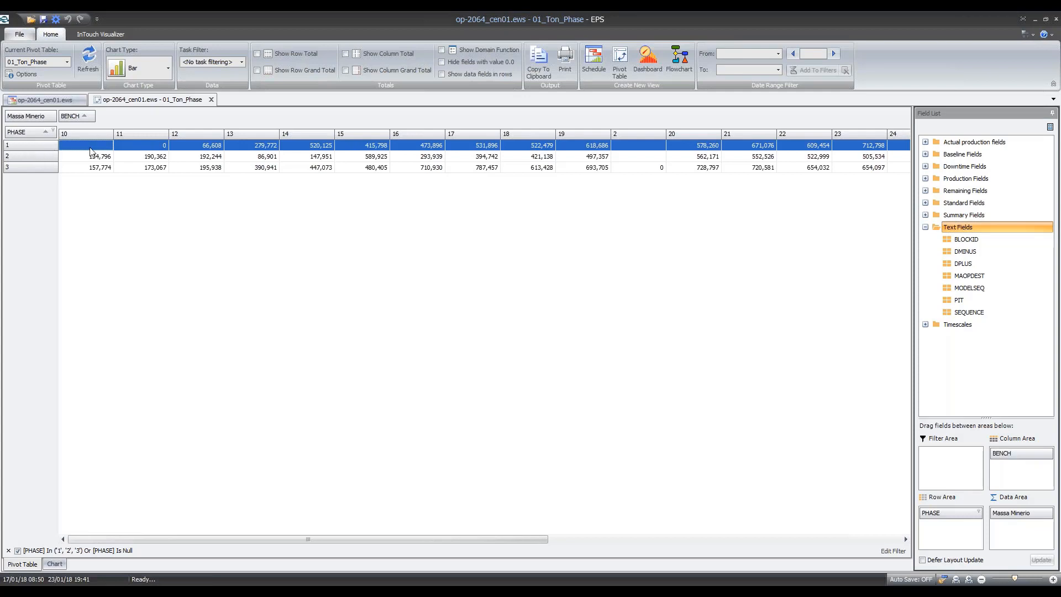
click(25, 156)
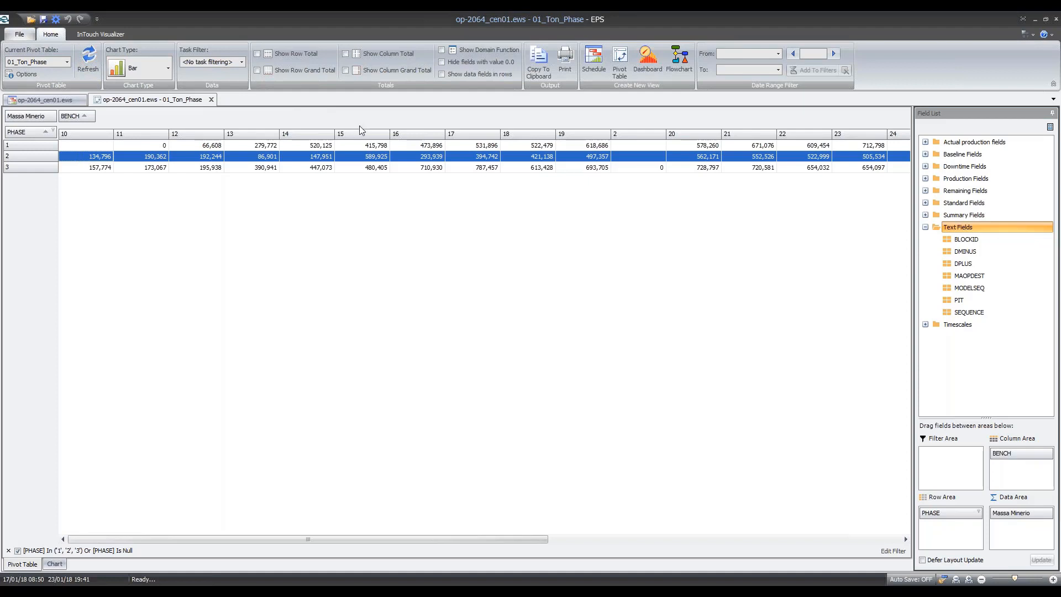
Step: Switch the current pivot table to 02_Ton_Semanal_Phase
click(58, 63)
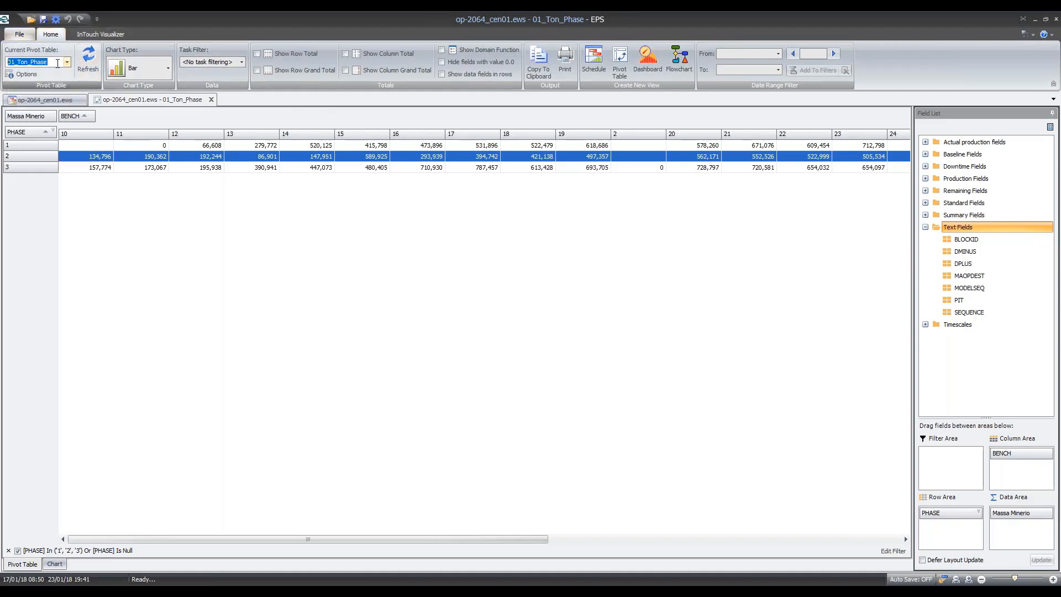
click(67, 62)
click(51, 90)
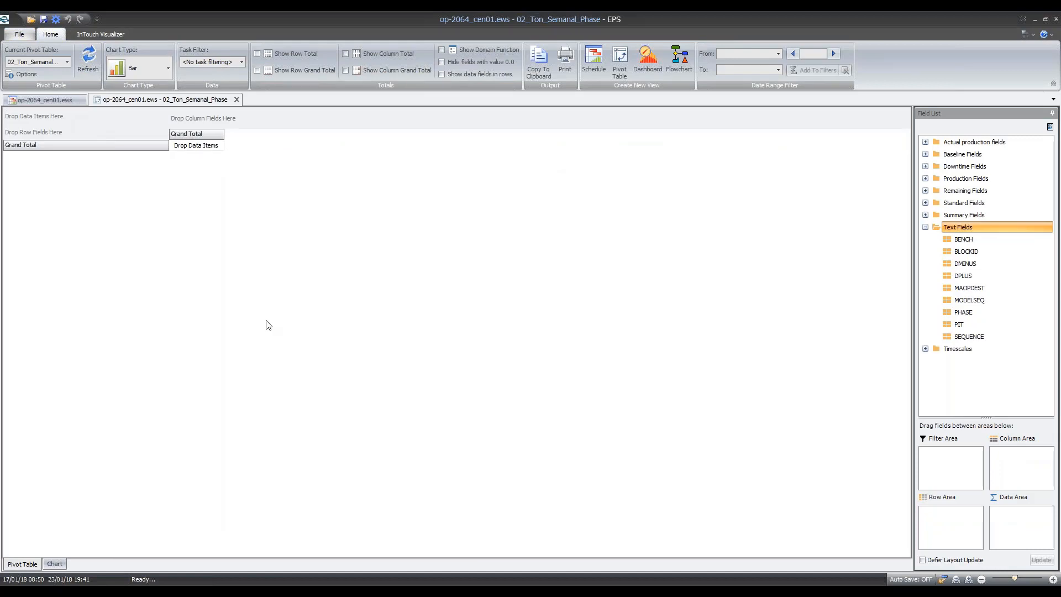
Step: Return to the op-2064_cen01.ews schedule and create a new timescale named Semanal
click(57, 103)
right_click(530, 389)
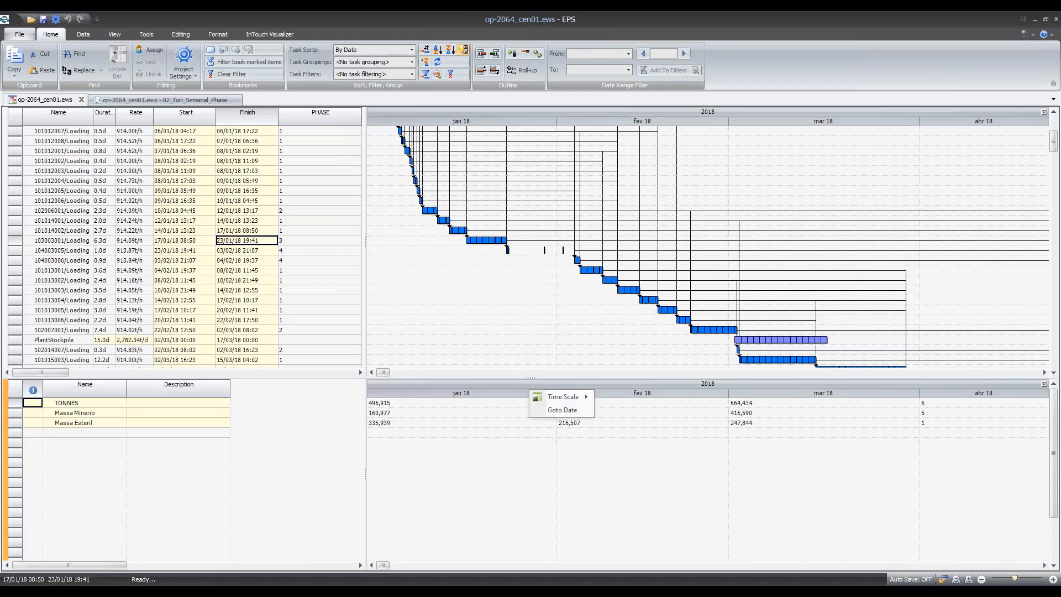
click(563, 396)
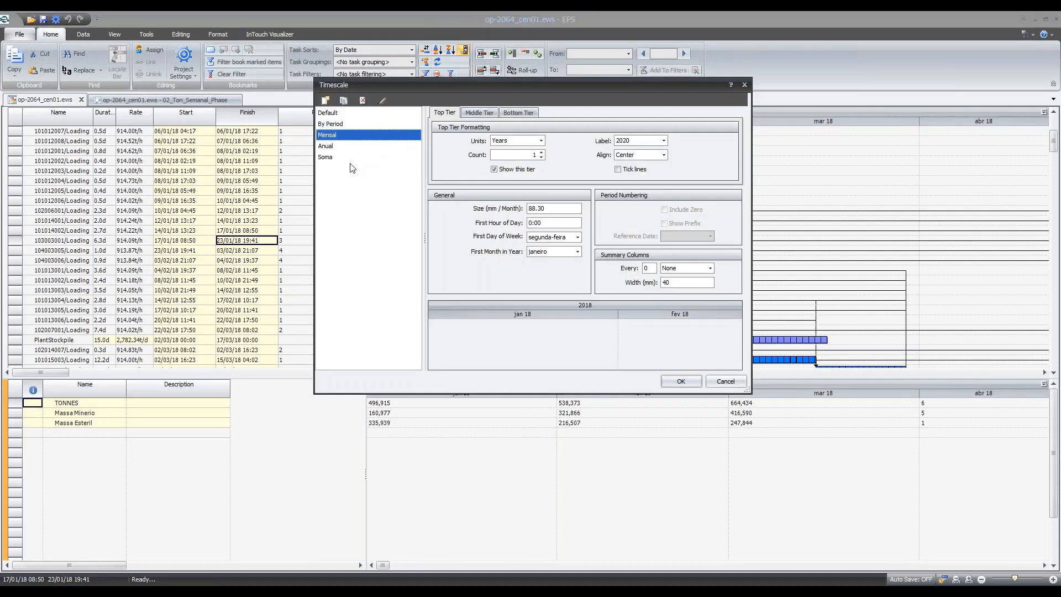
click(325, 100)
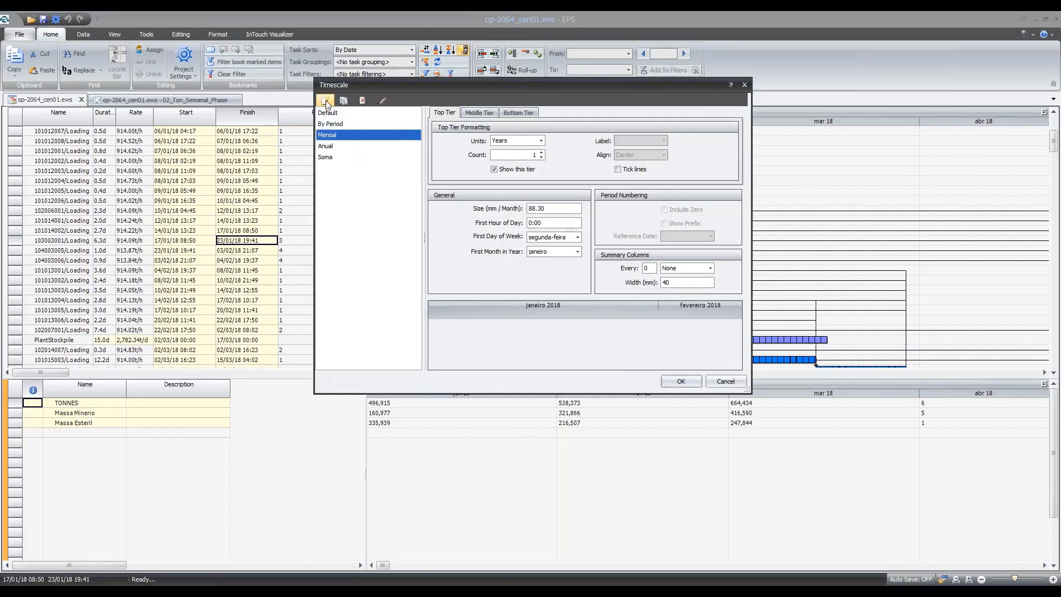
text(Si)
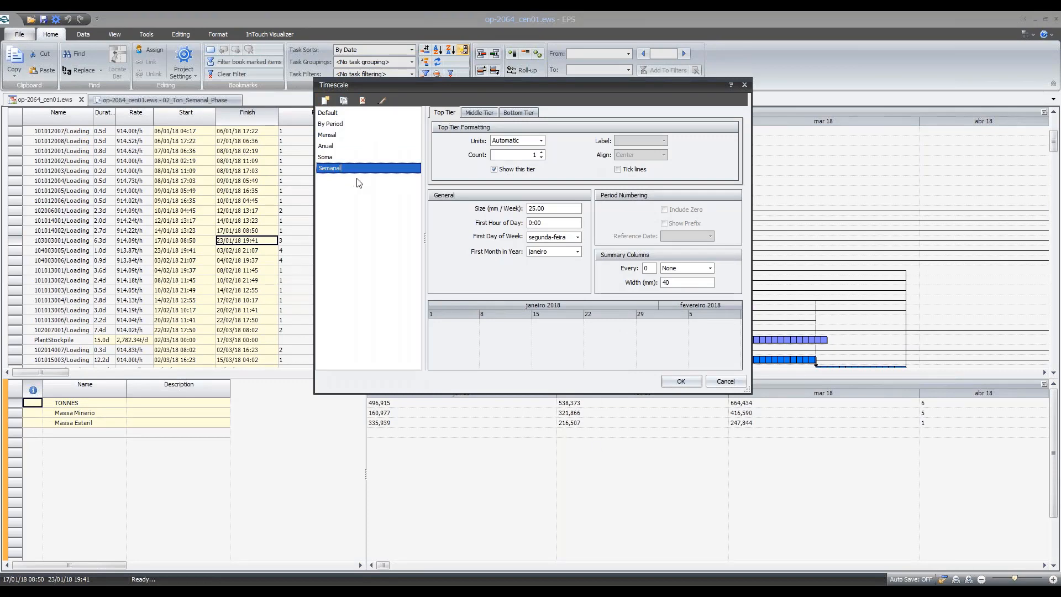
Step: Set the Semanal timescale's top tier units to Years and its middle tier units to Months
click(529, 141)
drag(539, 158, 541, 180)
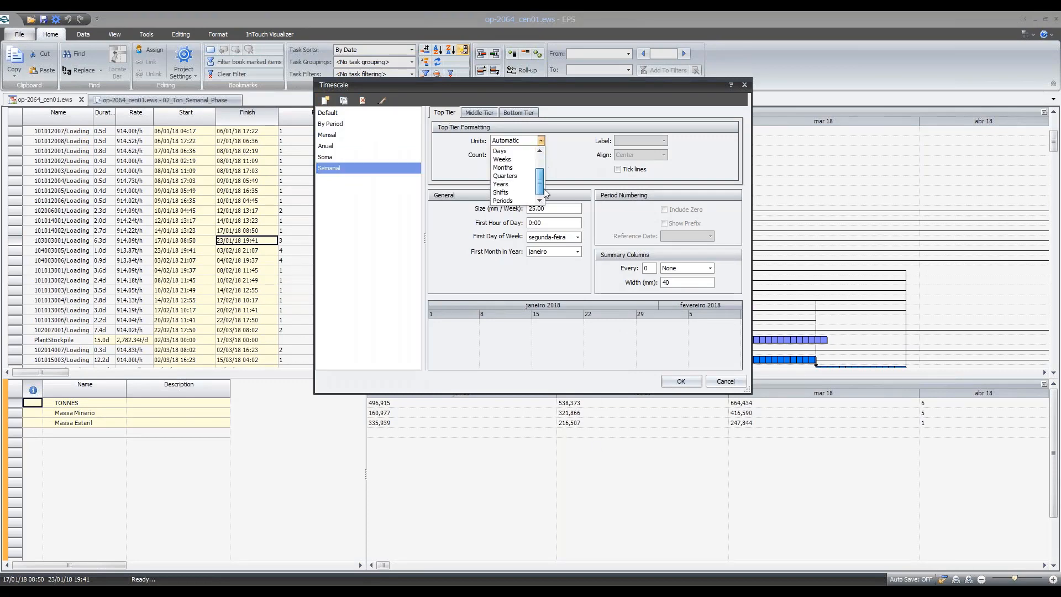
click(515, 185)
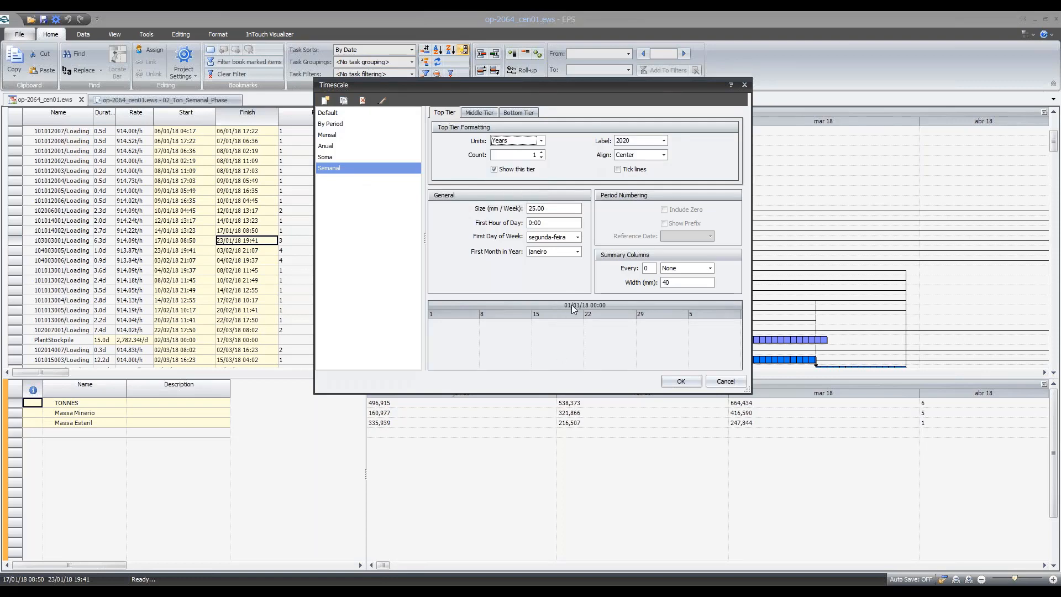
click(478, 112)
click(510, 140)
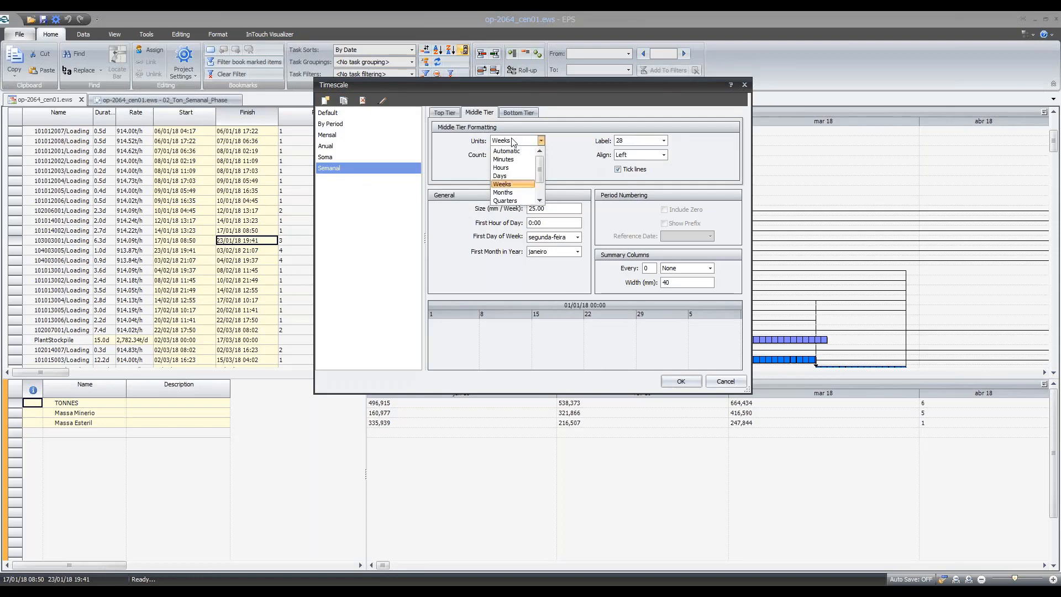
click(513, 176)
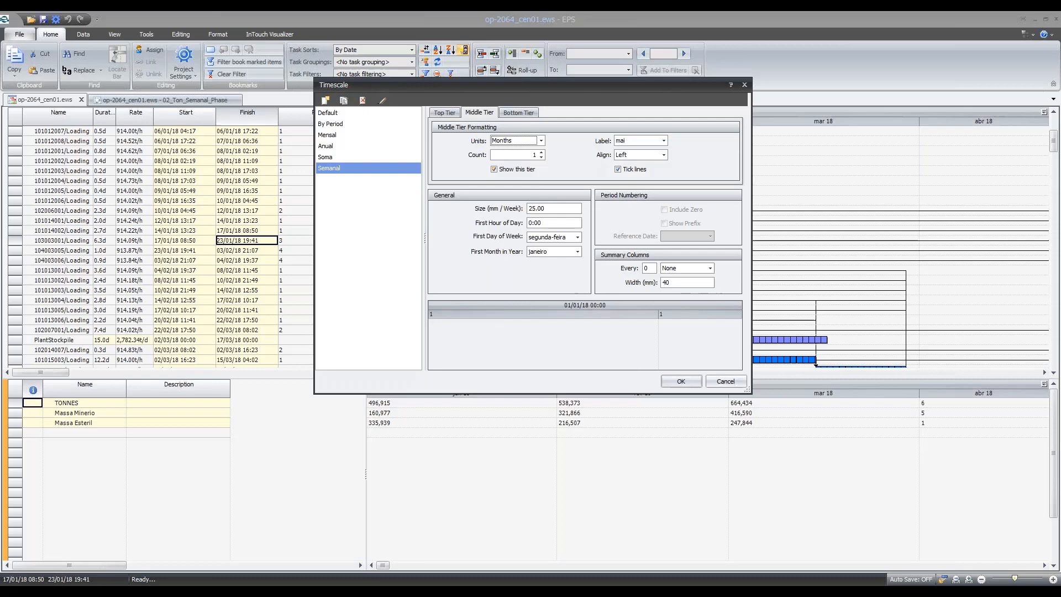
Step: Show the Semanal timescale's bottom tier with Weeks as units and the 28/05 label format
click(514, 113)
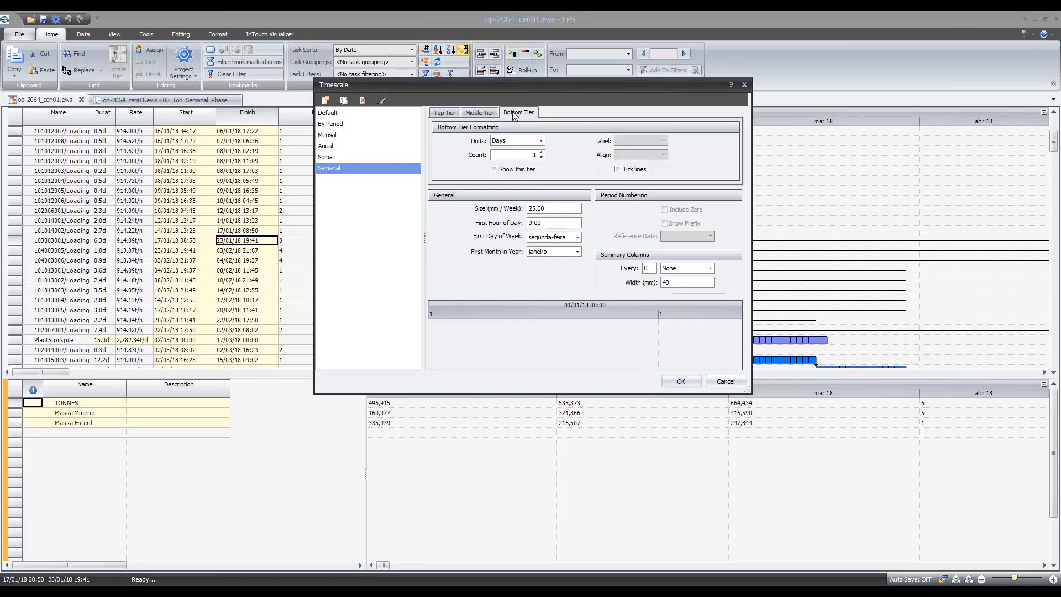
click(522, 141)
click(517, 185)
click(507, 171)
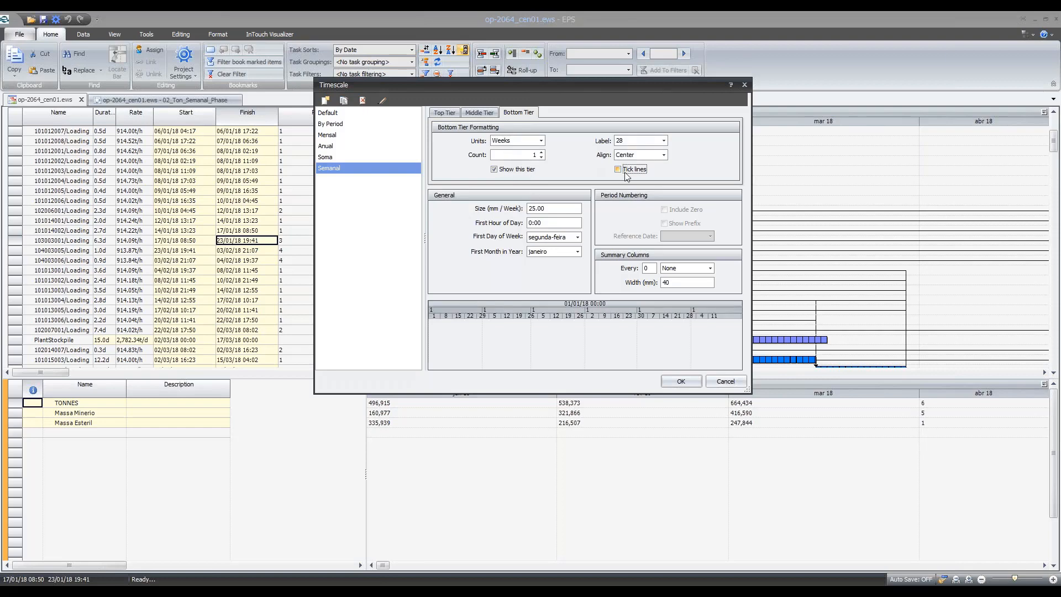
click(663, 140)
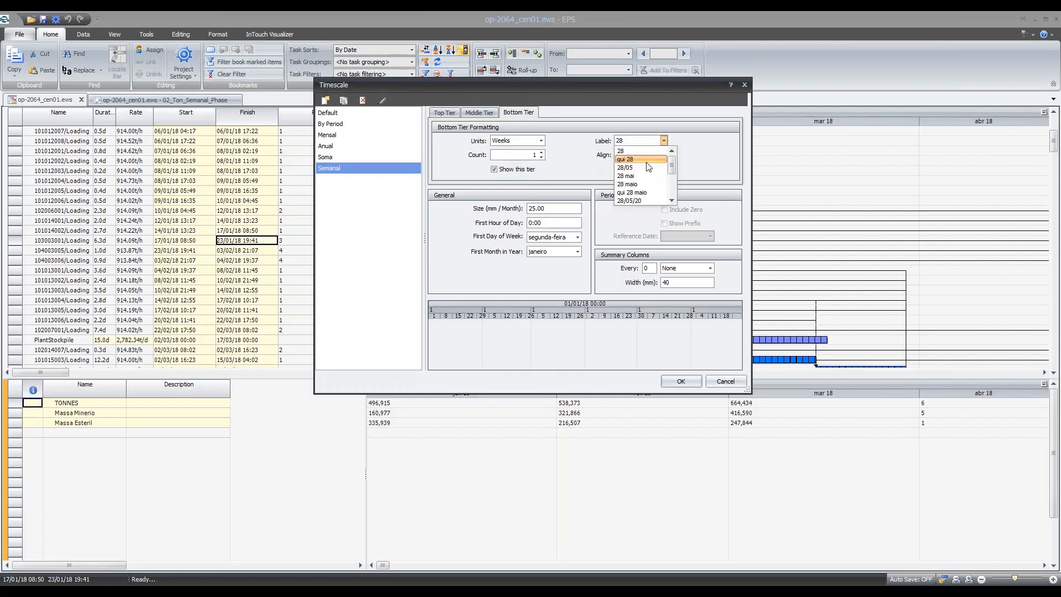
click(649, 167)
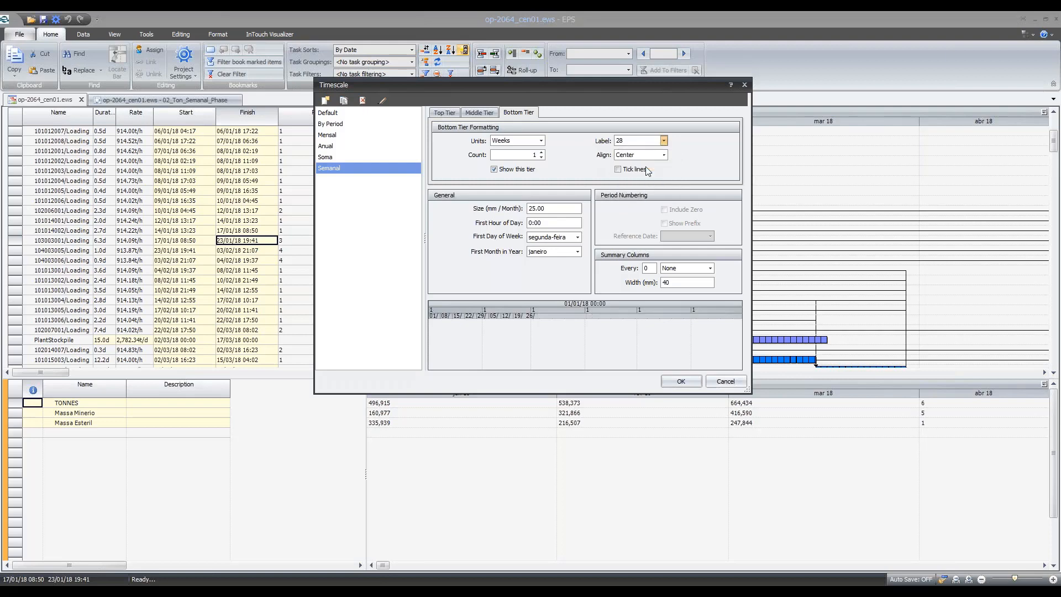
Step: Set the middle tier's label format to mai 20 and turn on tick lines for the bottom tier
click(491, 113)
click(663, 140)
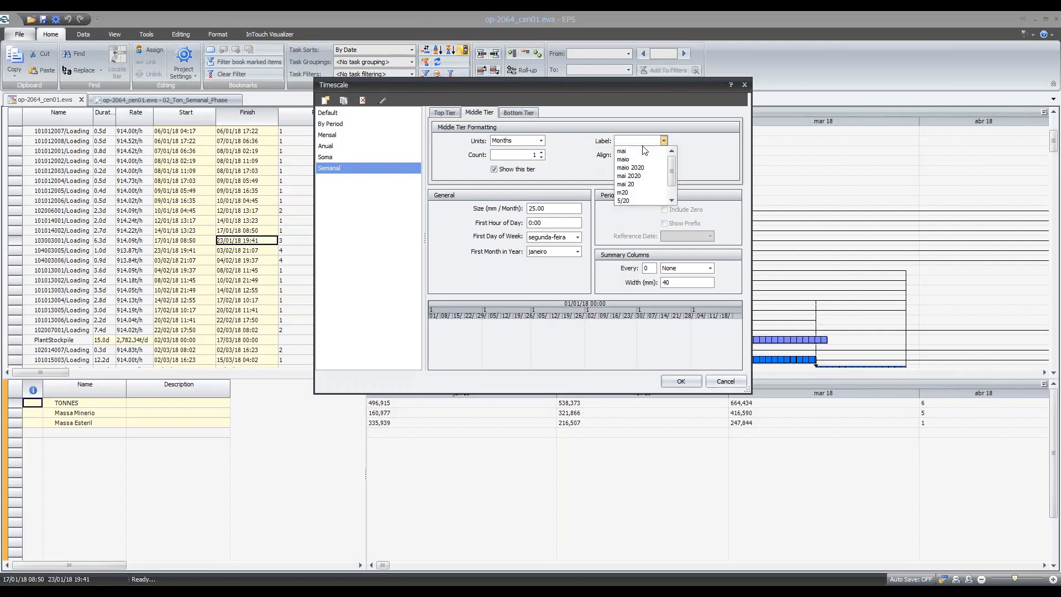
click(647, 181)
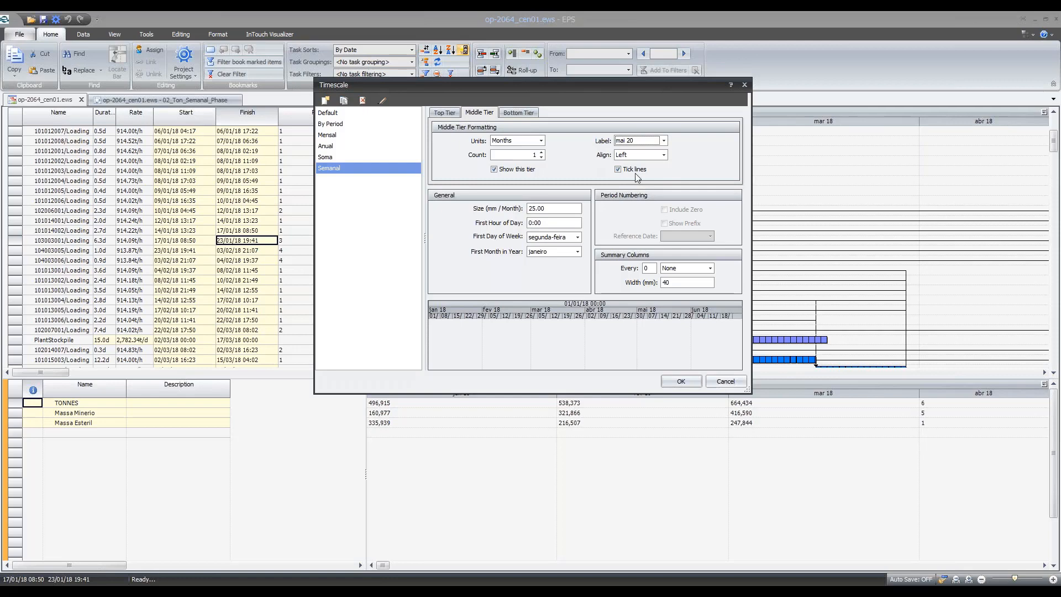
click(636, 174)
click(519, 113)
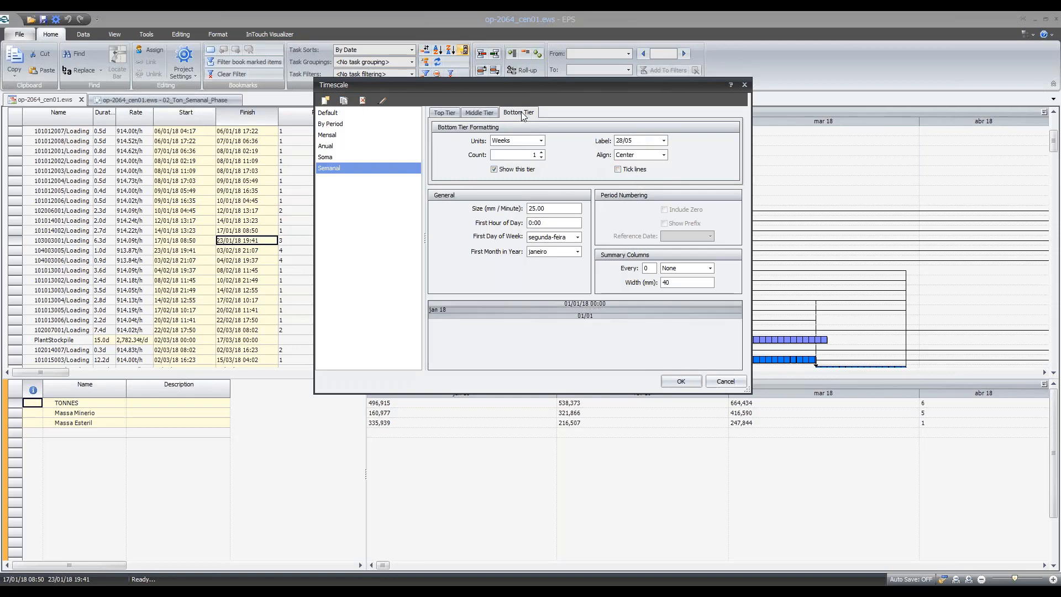
click(625, 170)
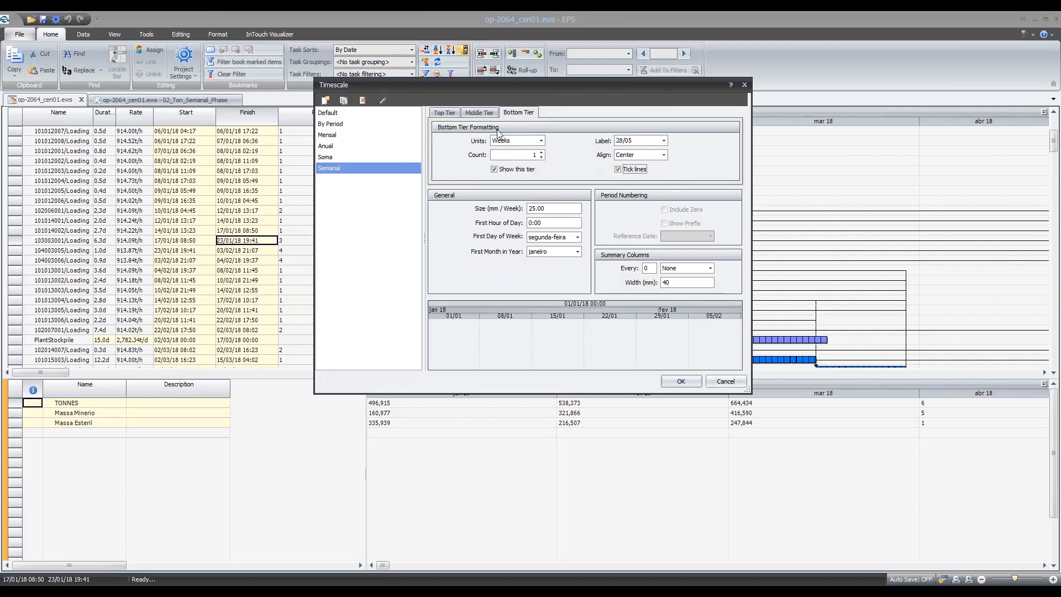
Step: Set the top tier's label format to 2020 and apply the Semanal timescale to the schedule
click(450, 113)
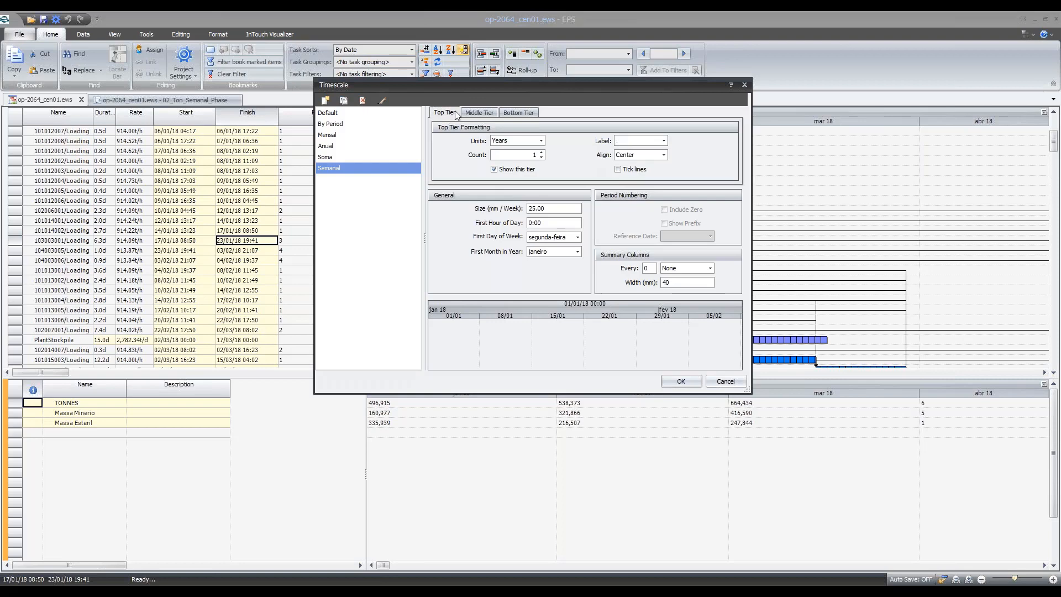
click(663, 140)
click(640, 149)
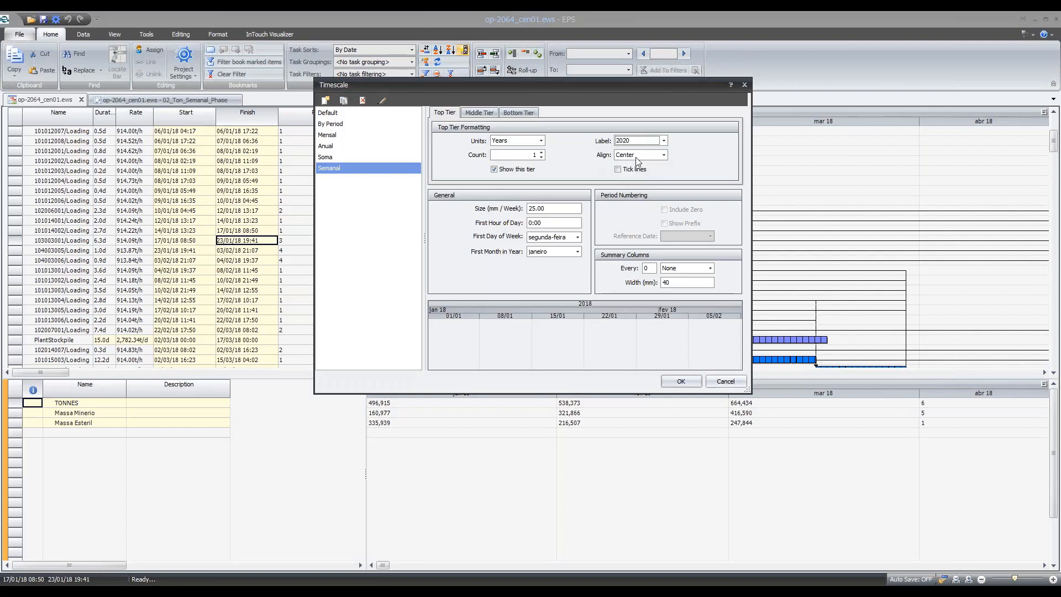
click(679, 381)
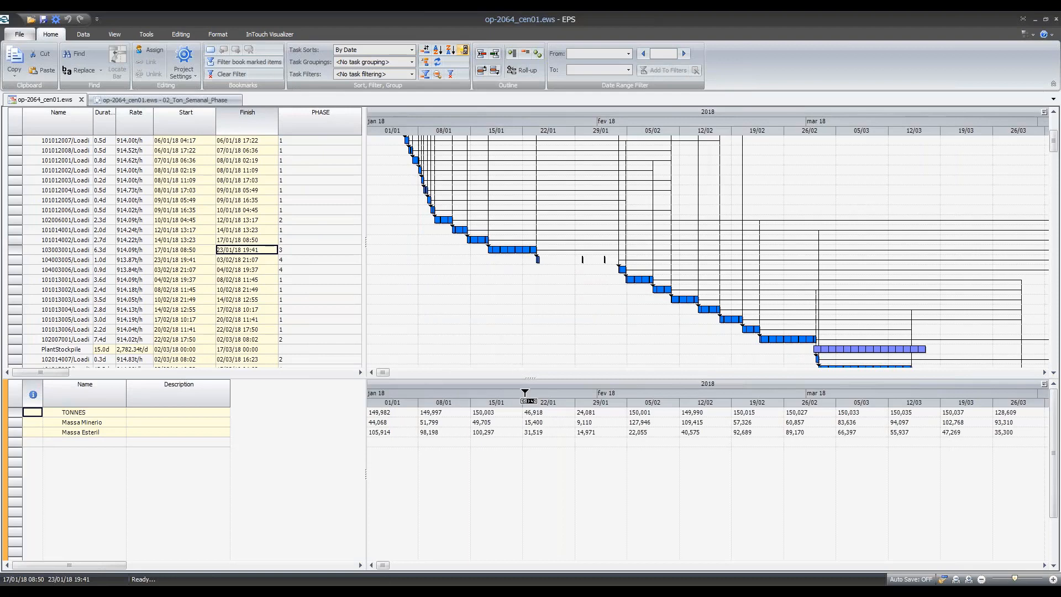
Step: In the 02_Ton_Semanal_Phase pivot table, place PHASE in the row area and Massa Minerio in the data area
click(165, 101)
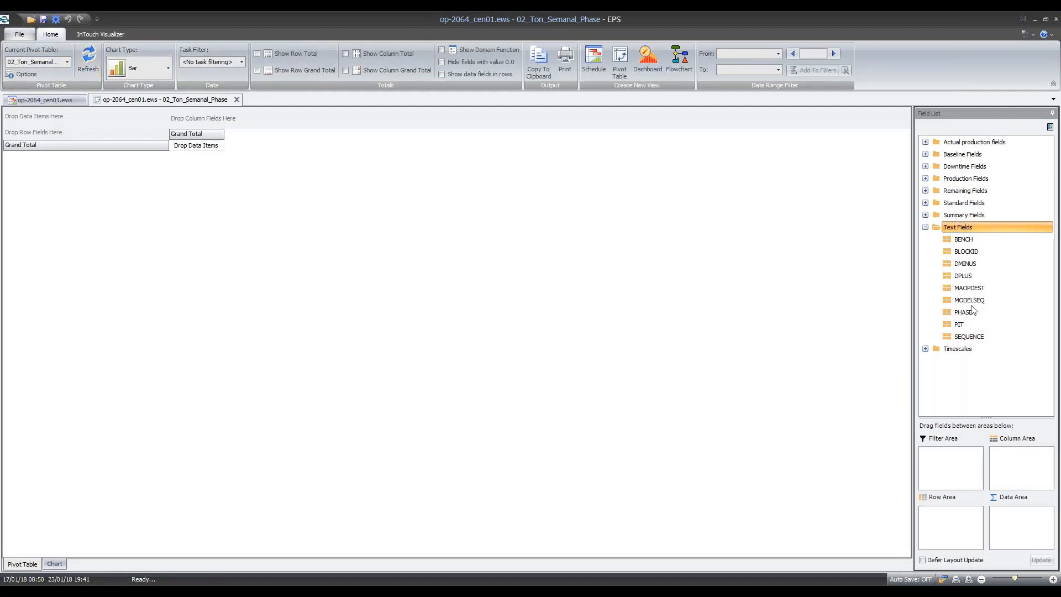
drag(967, 312, 955, 519)
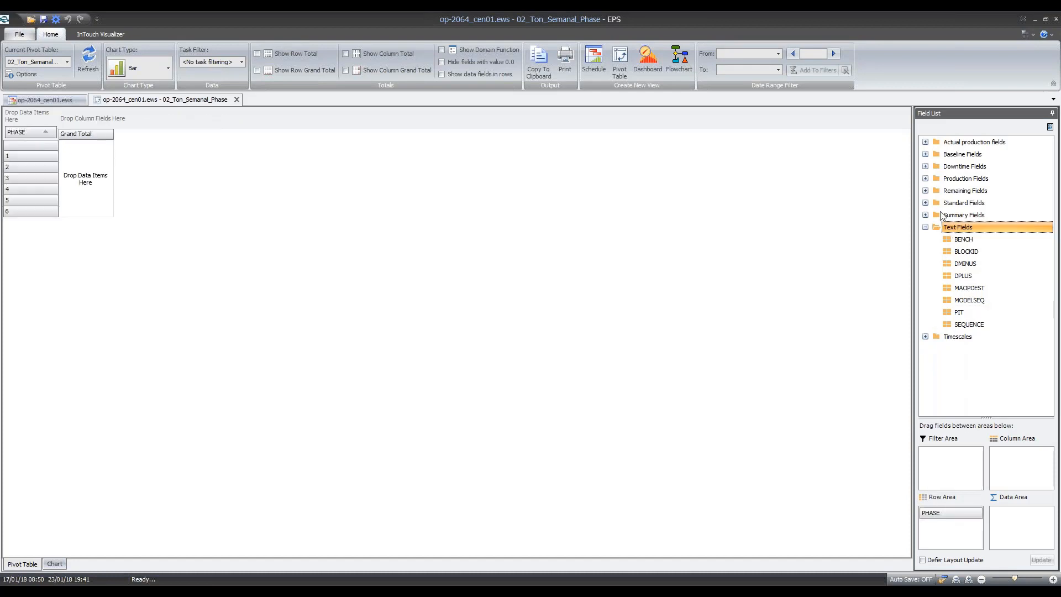
click(926, 215)
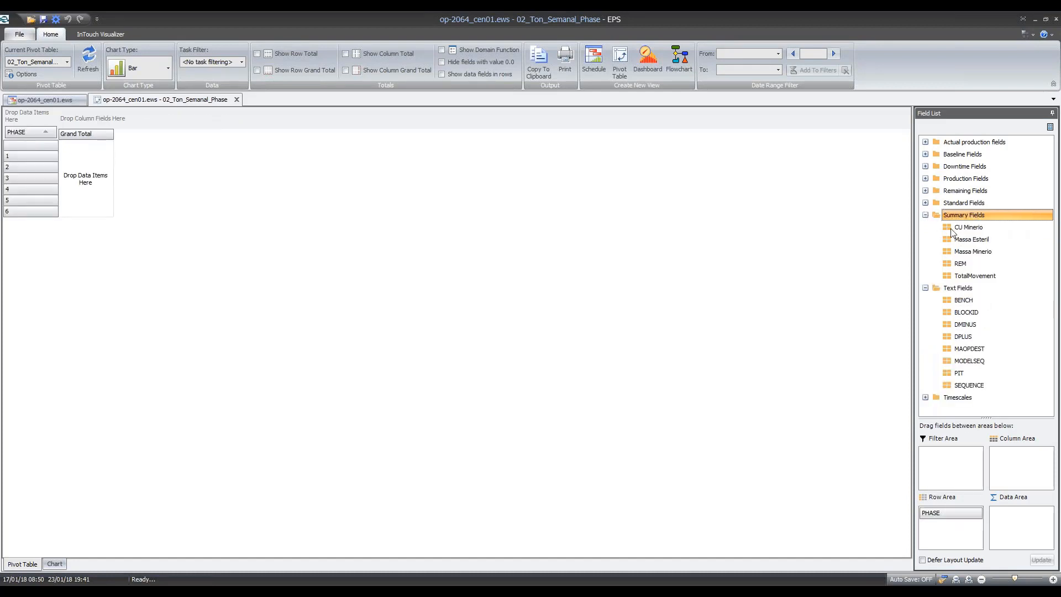
drag(968, 253, 1024, 501)
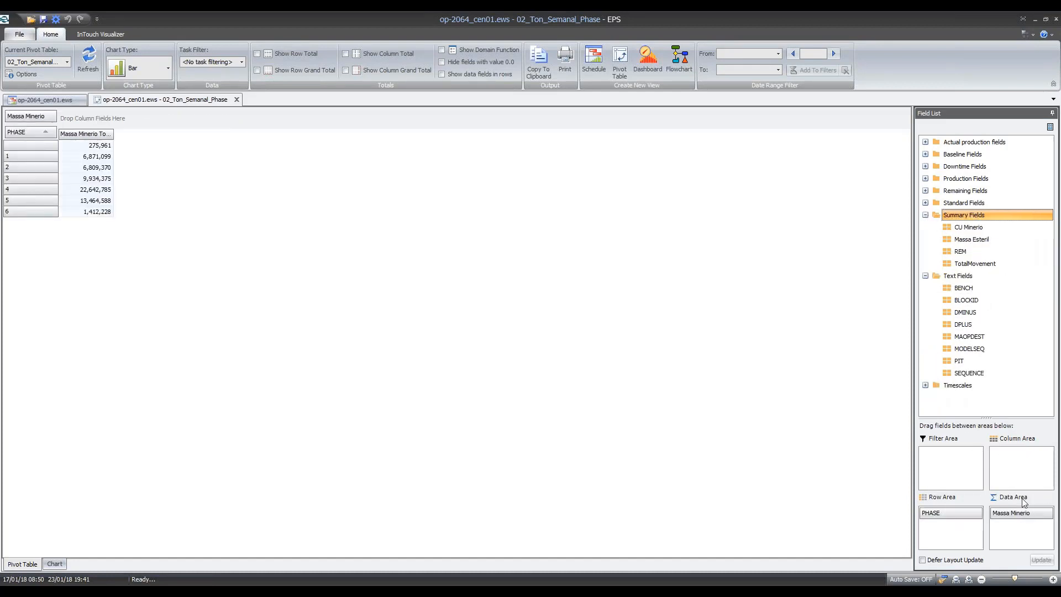
Step: Add the Semanal timescale to the pivot table's column area and fit the date columns to their full labels
click(925, 215)
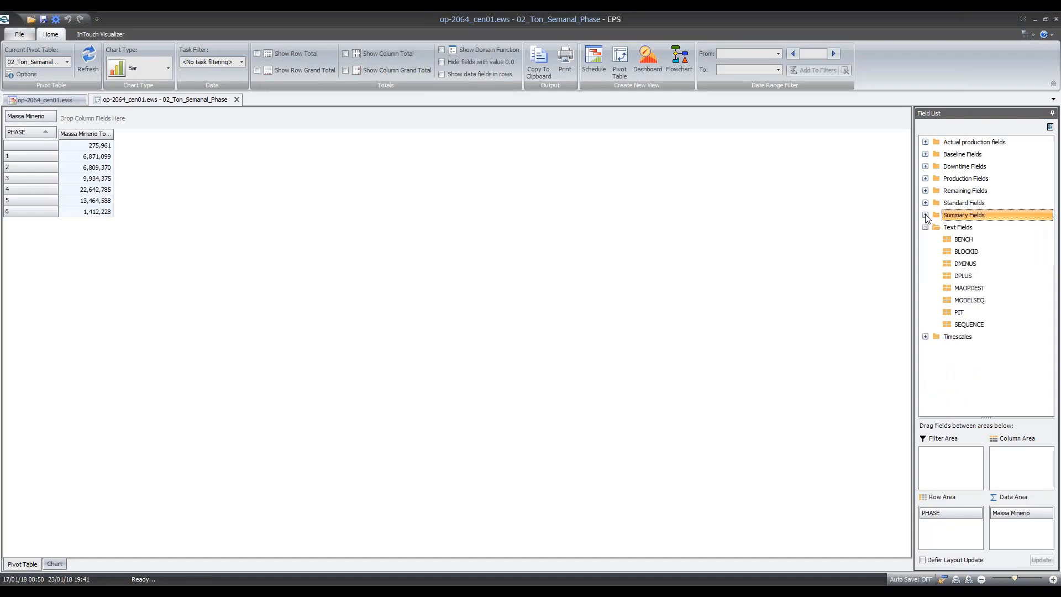
click(925, 227)
click(925, 239)
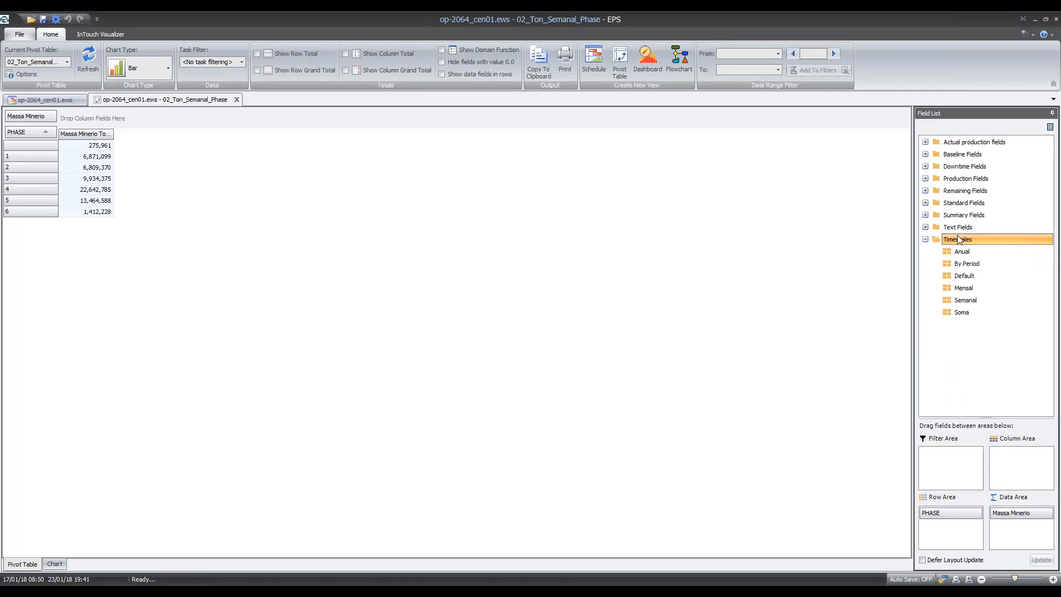
drag(965, 301, 1022, 465)
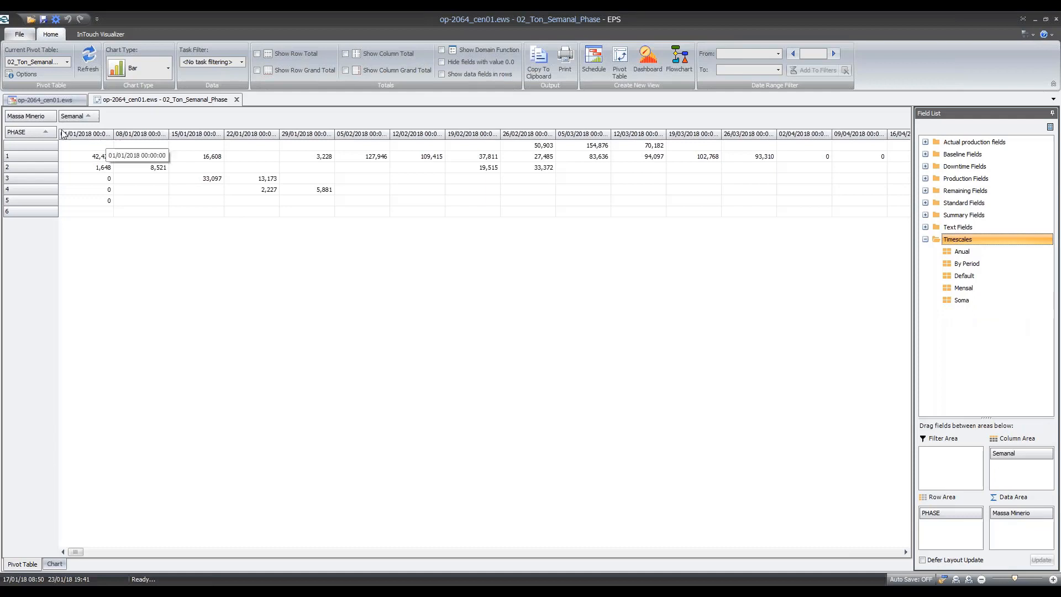
double_click(224, 134)
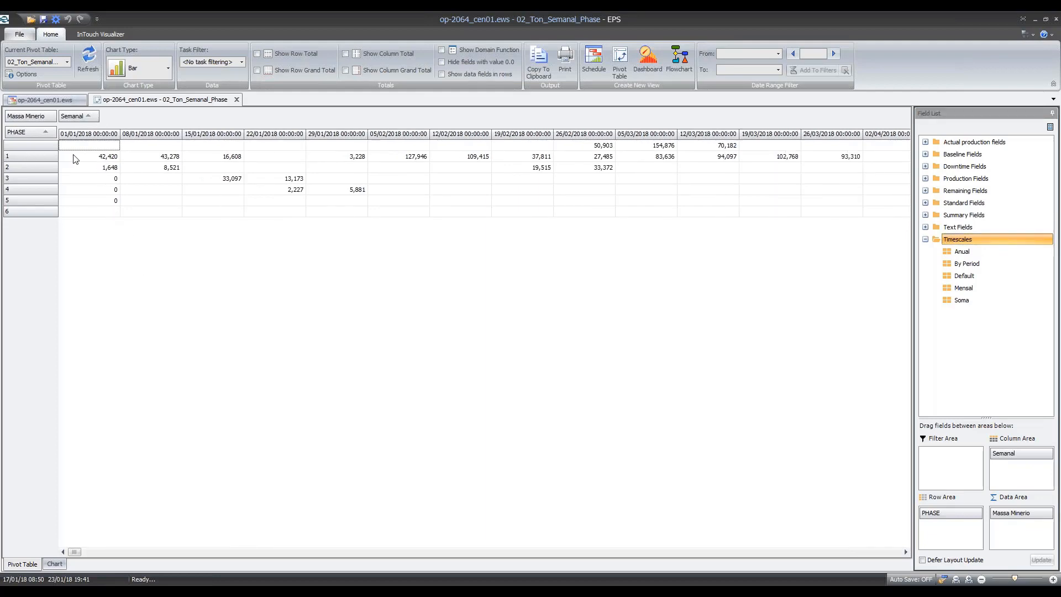
Step: Examine the ore tonnages of phases 1 and 2 in the weeks of 01/01/2018 and 08/01/2018
click(88, 153)
click(153, 156)
click(157, 167)
click(95, 168)
click(157, 168)
Step: Filter the Semanal columns to show only the weeks of março 2018
click(96, 114)
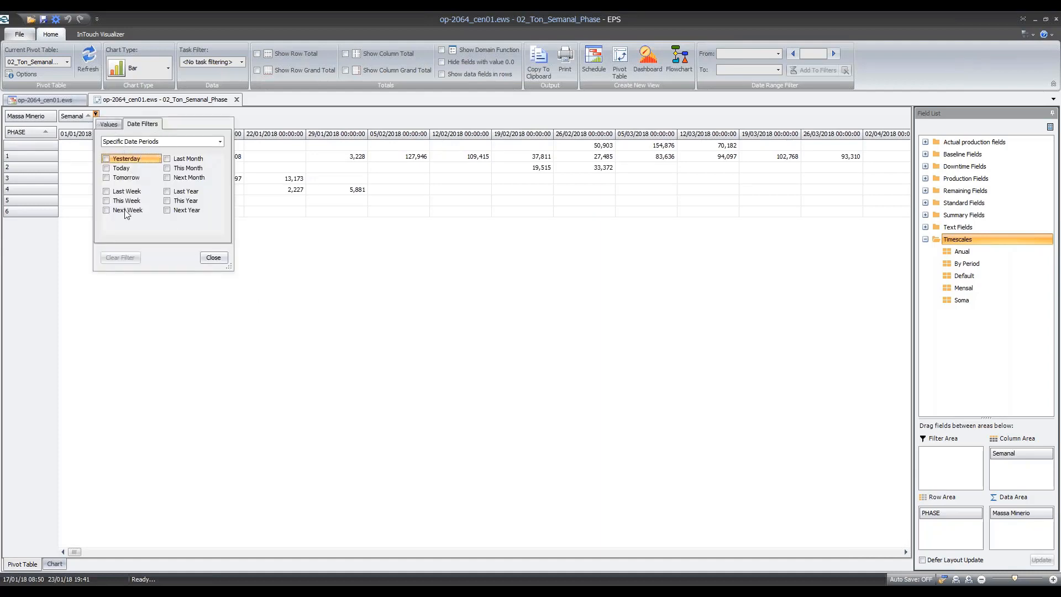
click(109, 124)
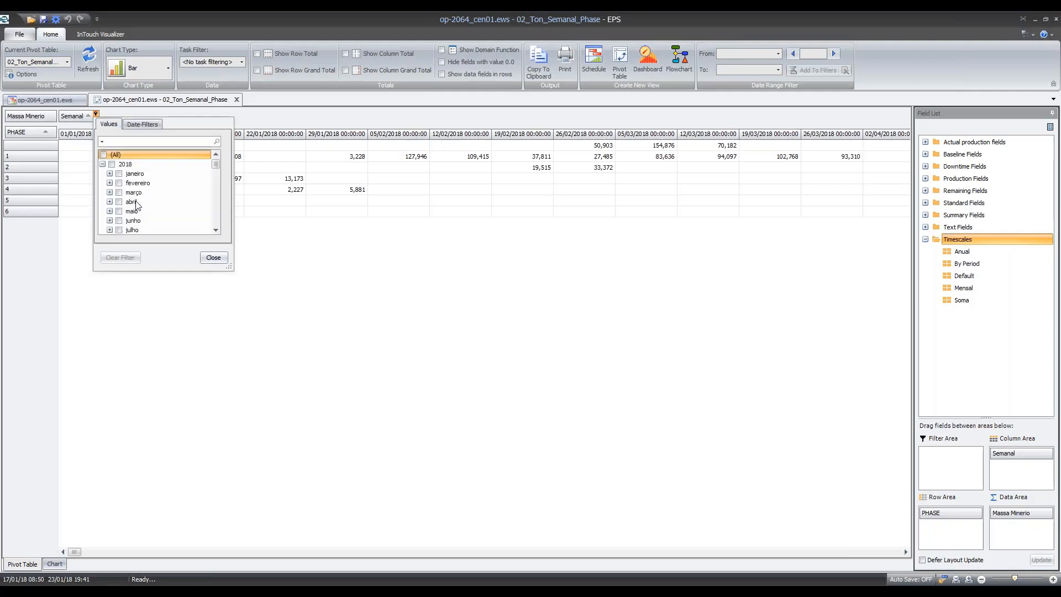
click(119, 174)
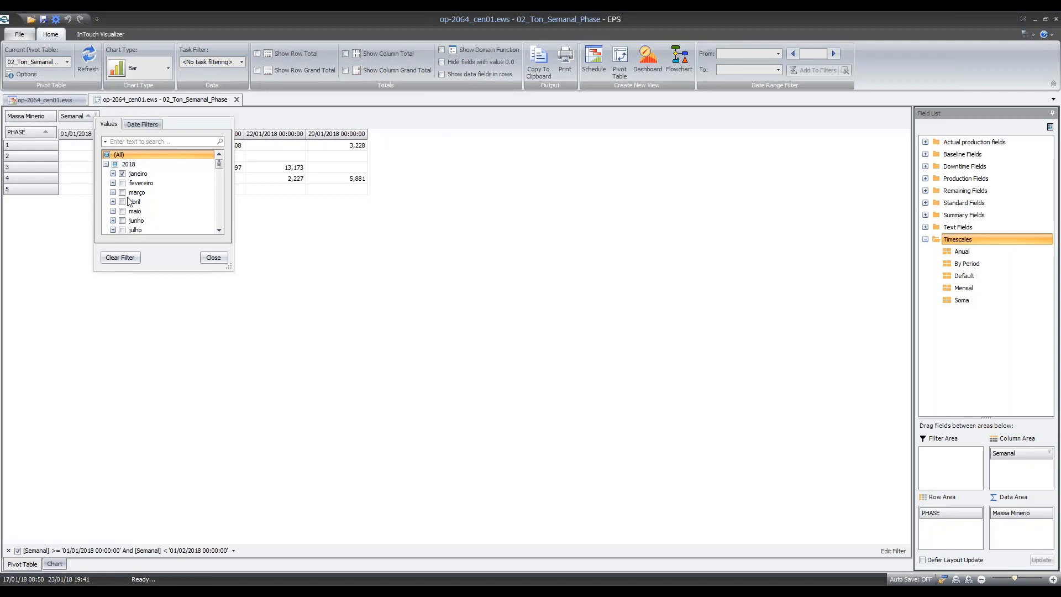
click(122, 192)
click(123, 173)
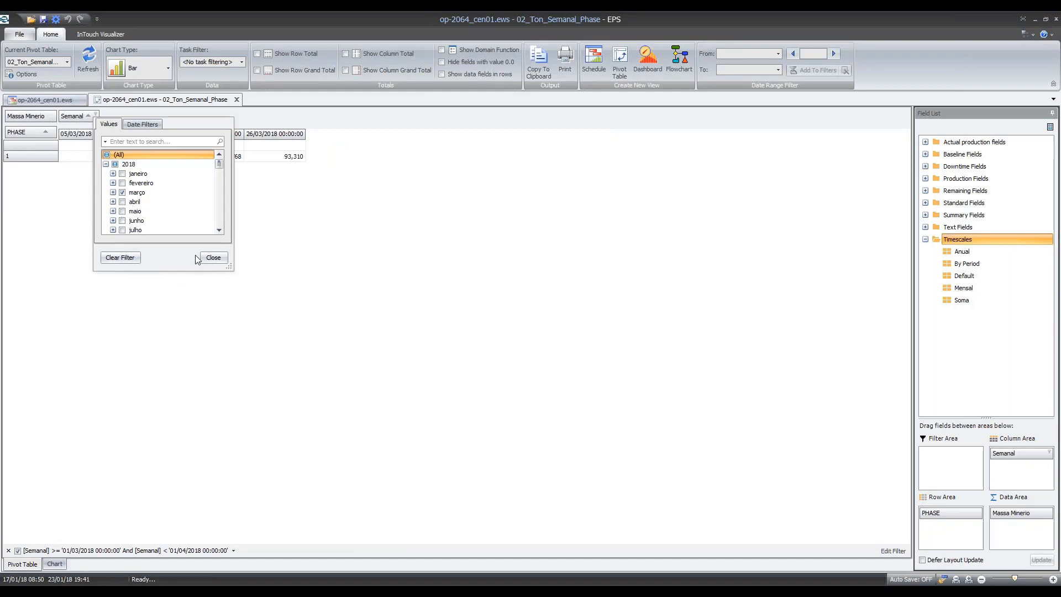
Step: Exclude the week of 26 março from the Semanal filter and check the remaining weekly values
click(113, 192)
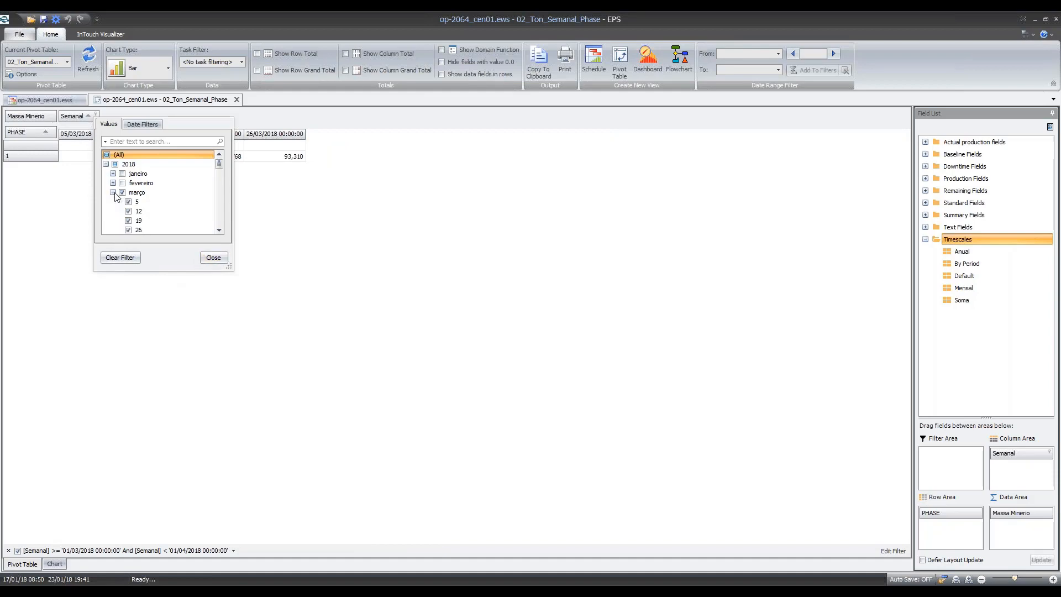
scroll(141, 190, down, 1)
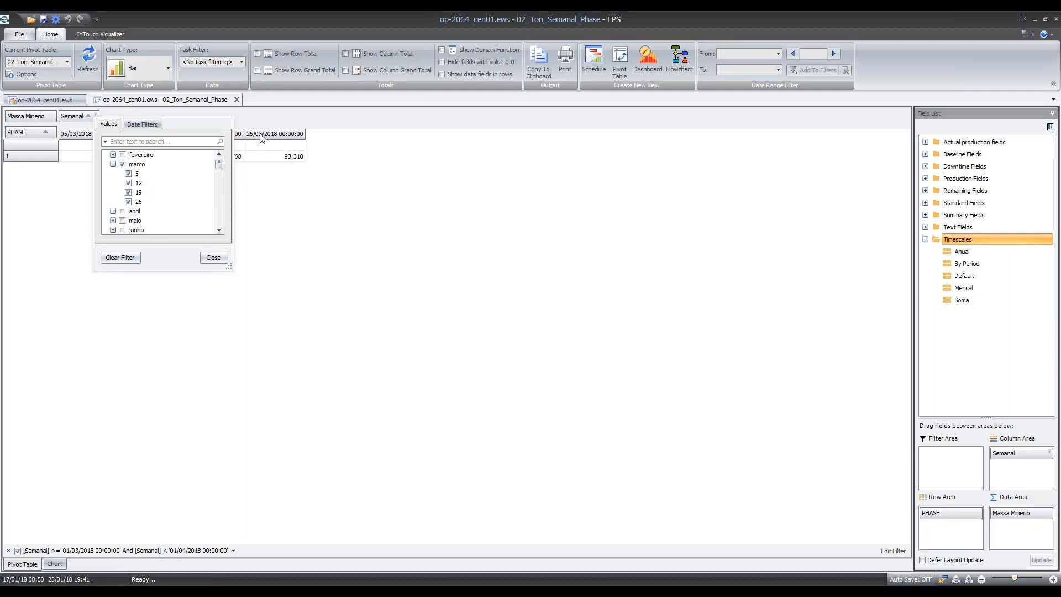
click(129, 202)
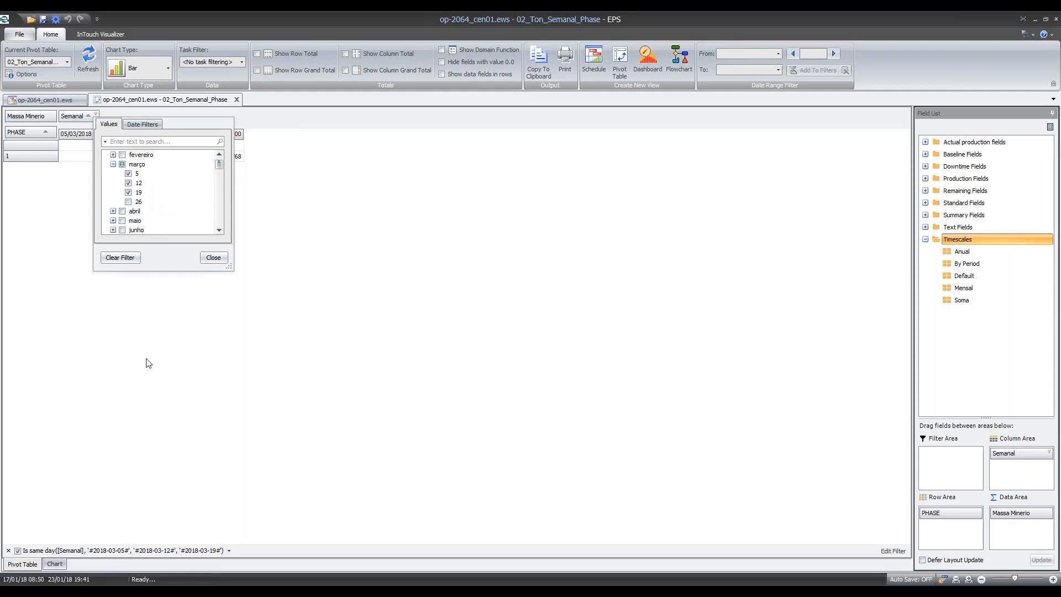
click(213, 259)
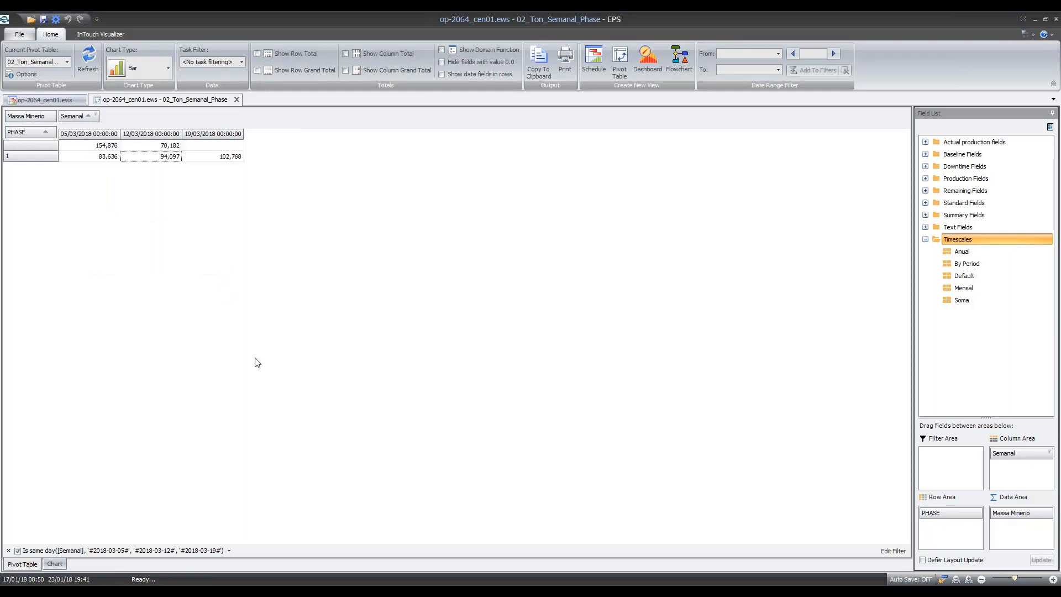
click(67, 159)
drag(187, 147, 193, 231)
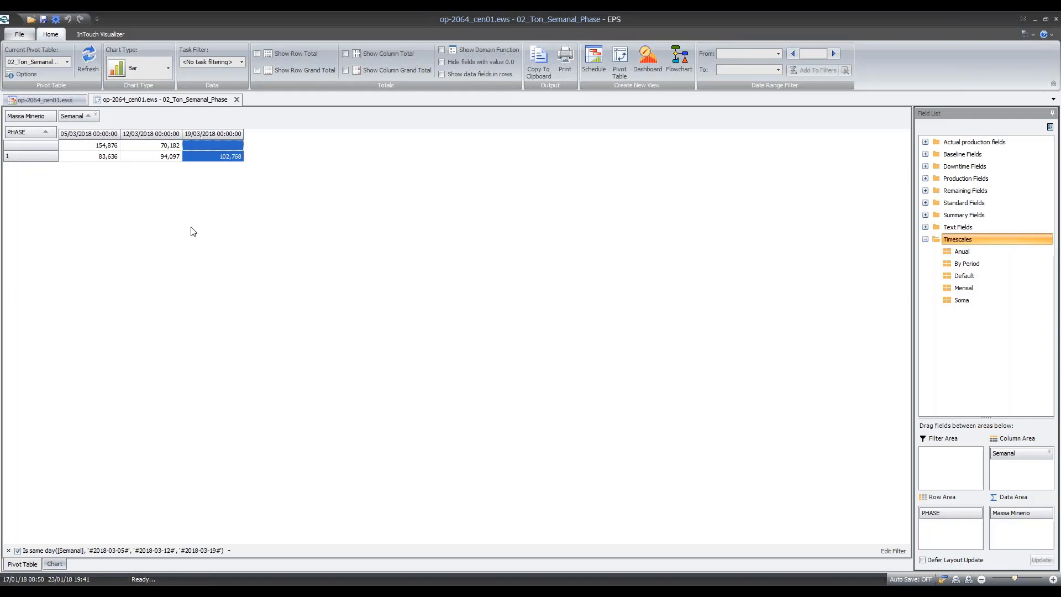
Step: Include the week of 26 março in the Semanal filter again
click(96, 115)
click(113, 192)
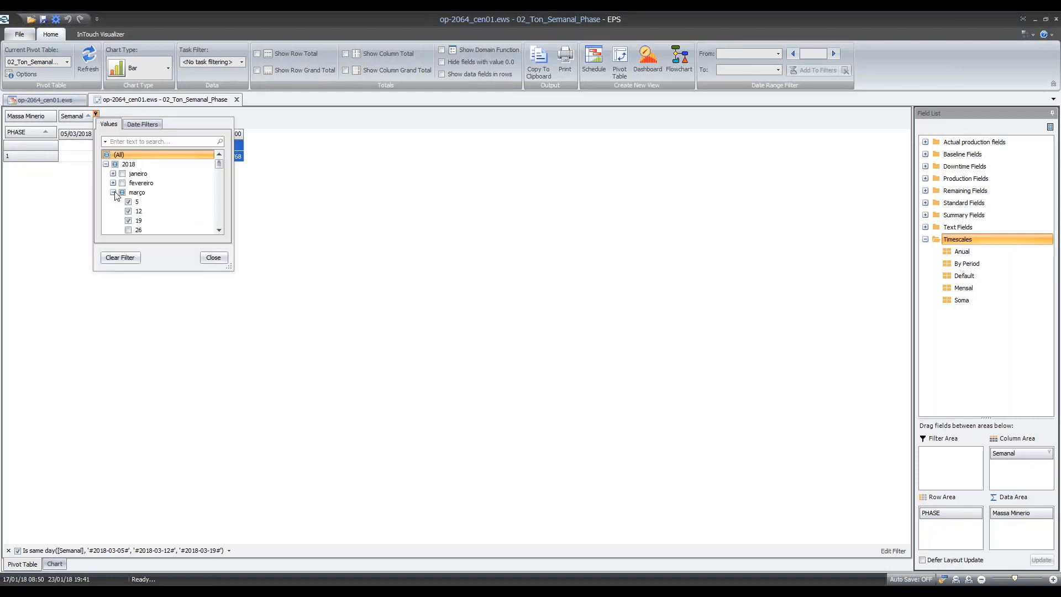
click(129, 230)
click(214, 258)
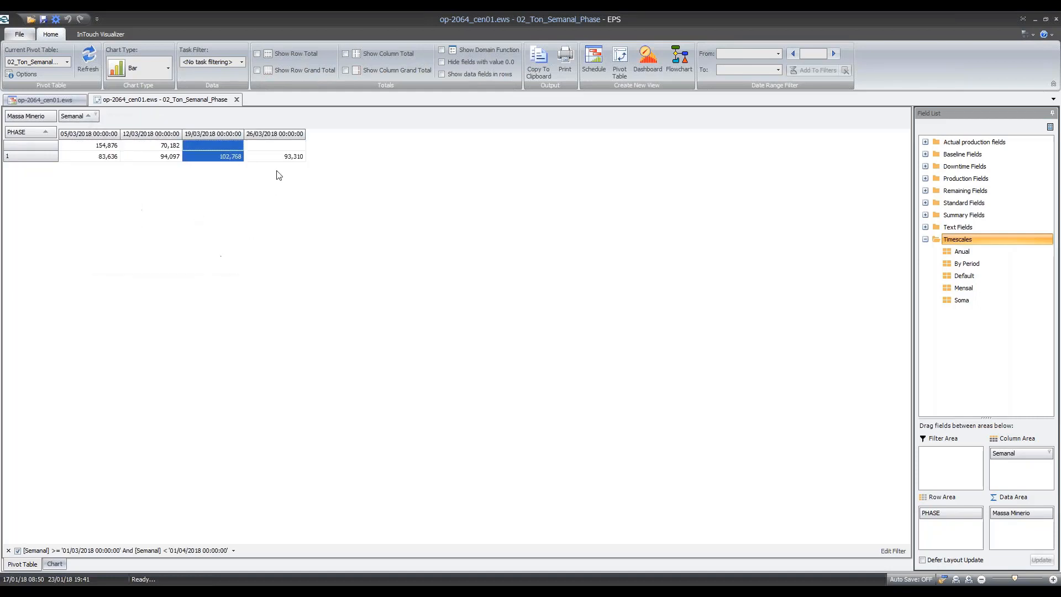
Step: Filter the PHASE rows to show only phase 1, leaving out the blank row
click(40, 156)
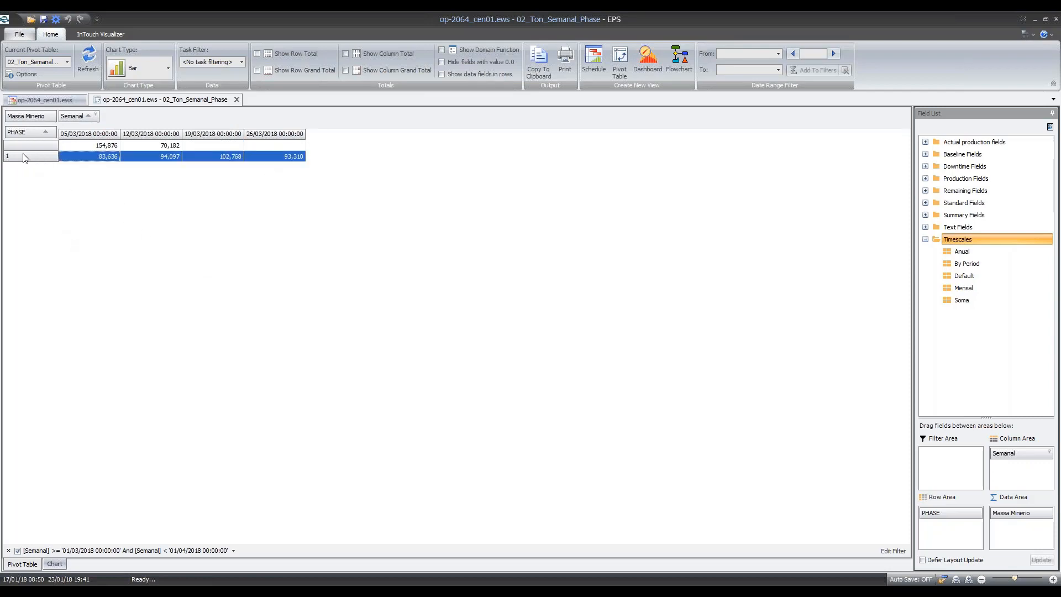
click(30, 145)
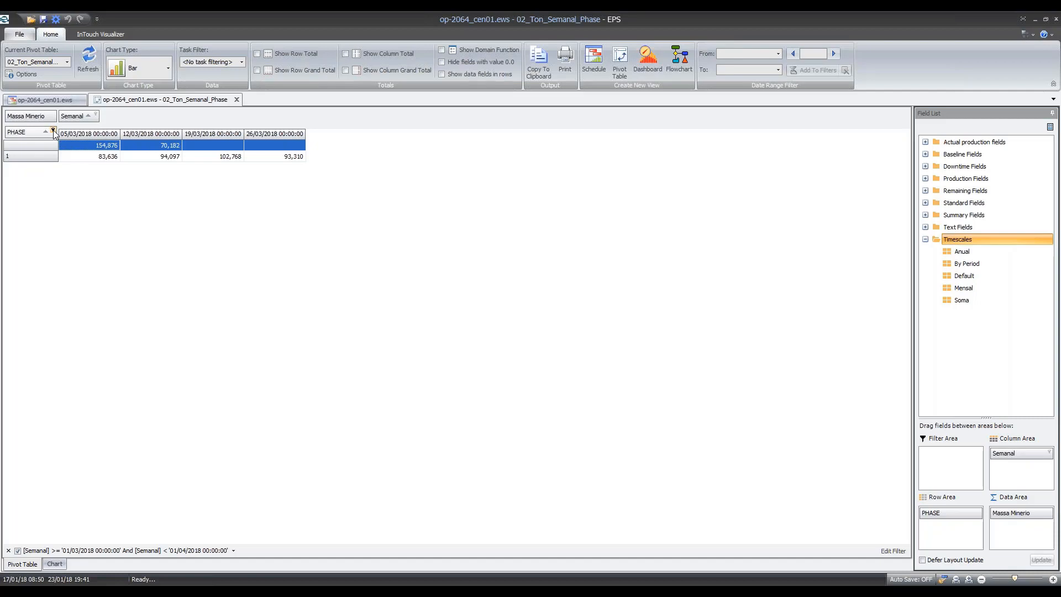
click(53, 131)
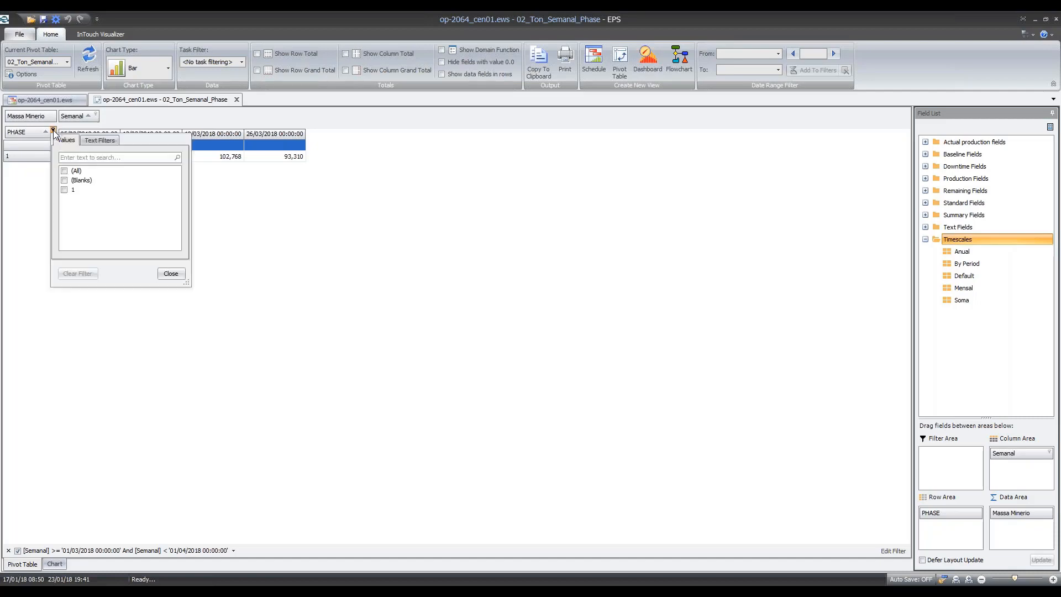
click(64, 189)
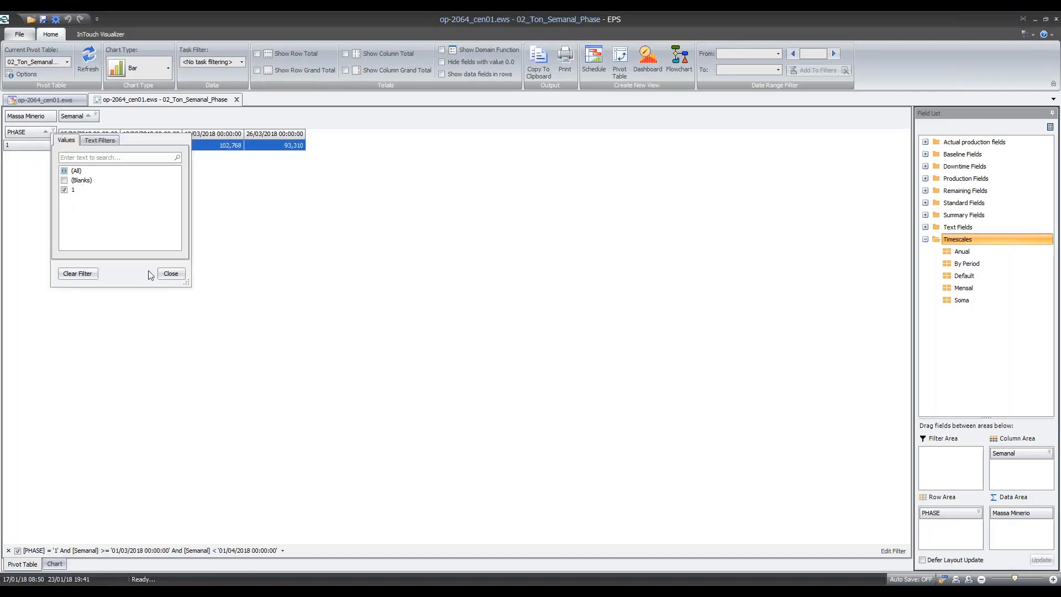
click(169, 274)
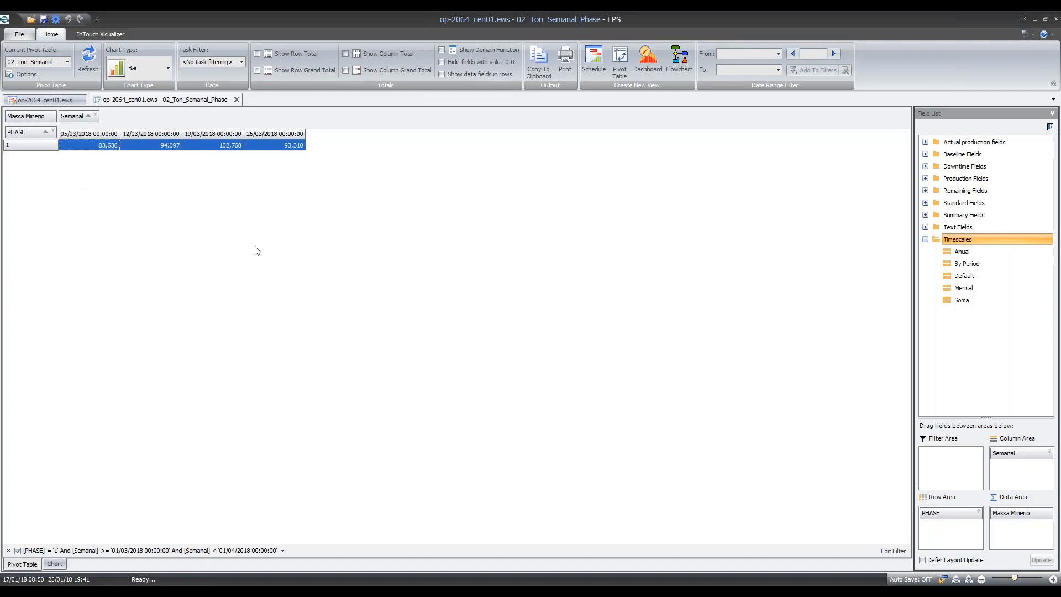
Step: View phase 1 tonnage for the 05/03/2018 and 12/03/2018 weeks as a bar chart and check the available chart types
click(261, 146)
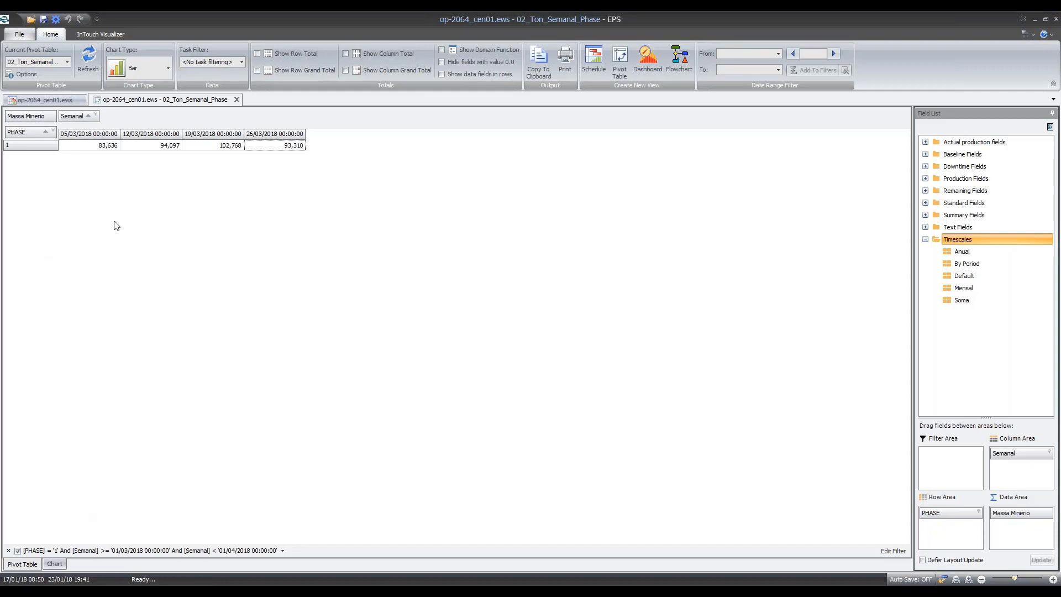
drag(101, 148, 132, 151)
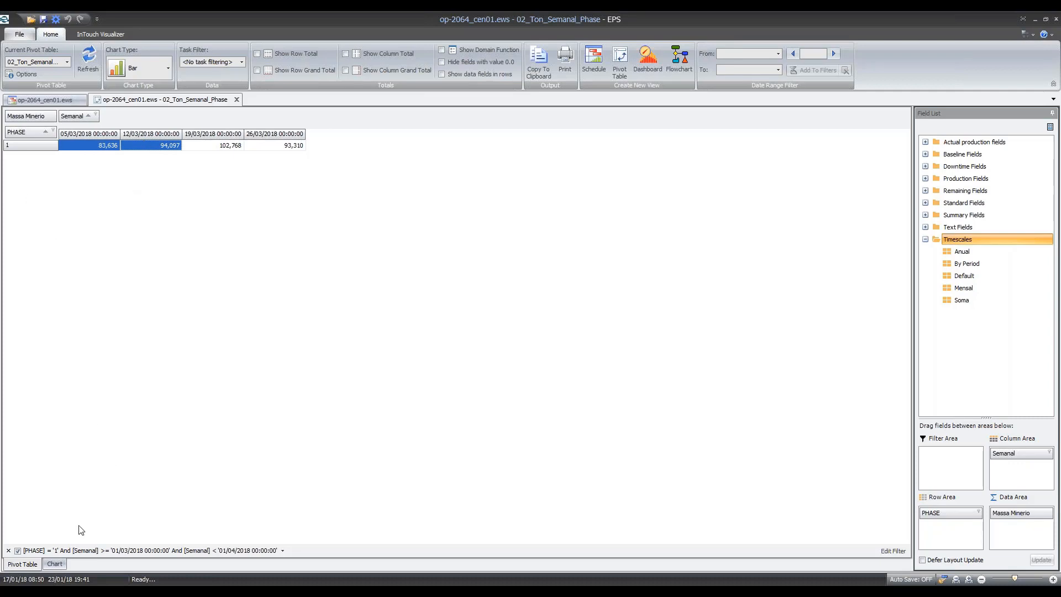
click(57, 564)
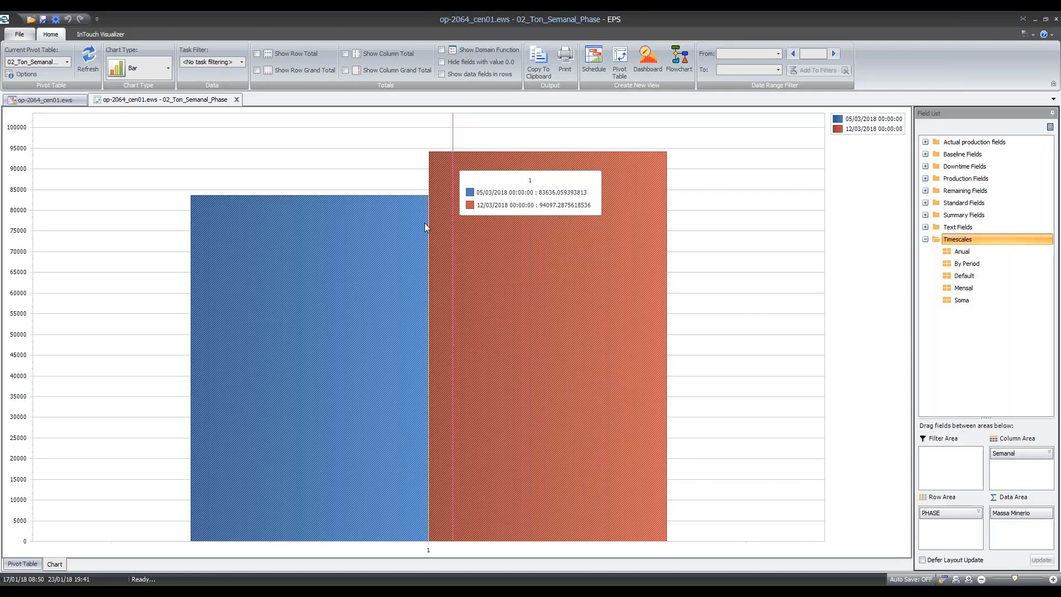
click(169, 67)
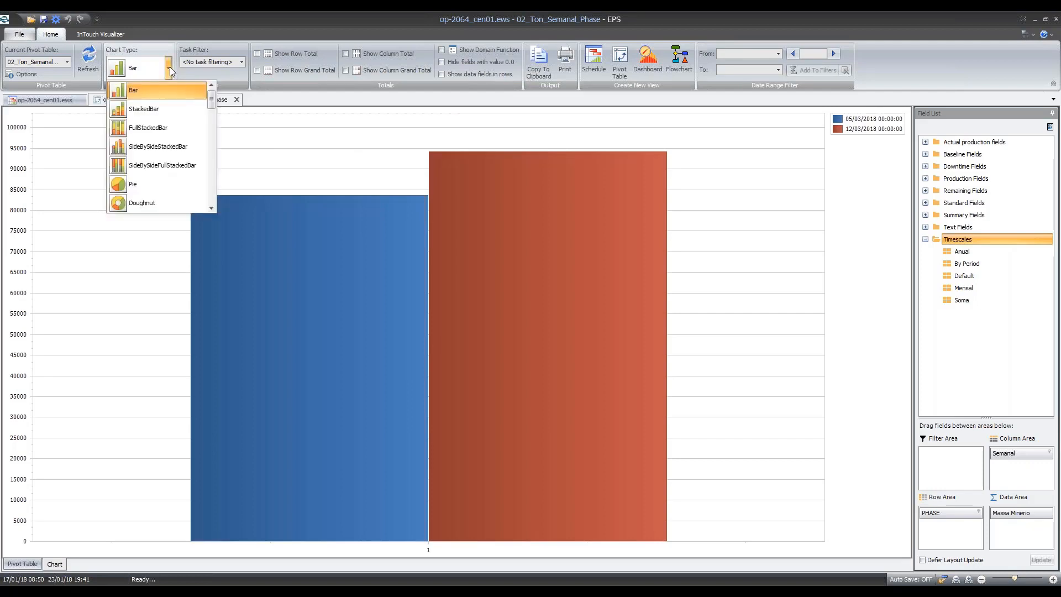
click(170, 68)
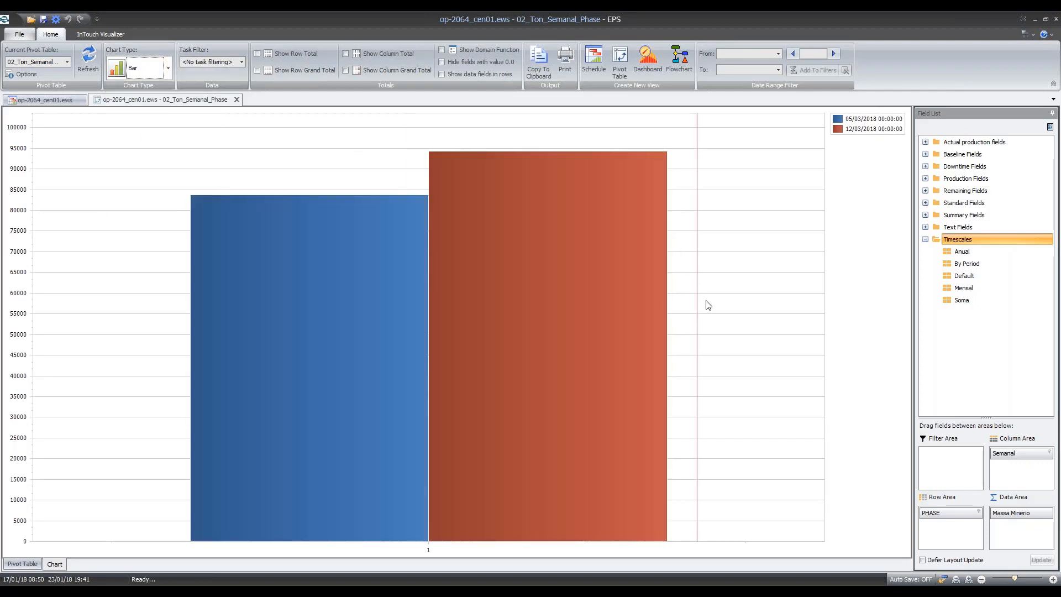
mouse_move(593, 438)
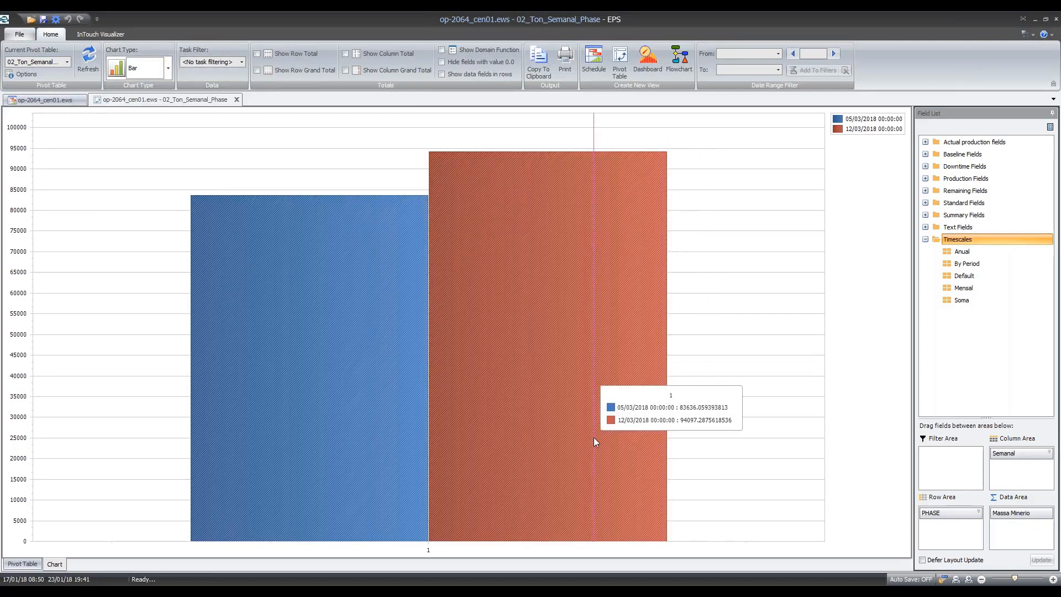
Step: Return to the pivot table and extend the Semanal filter to cover janeiro through maio 2018
click(23, 563)
click(95, 115)
click(122, 174)
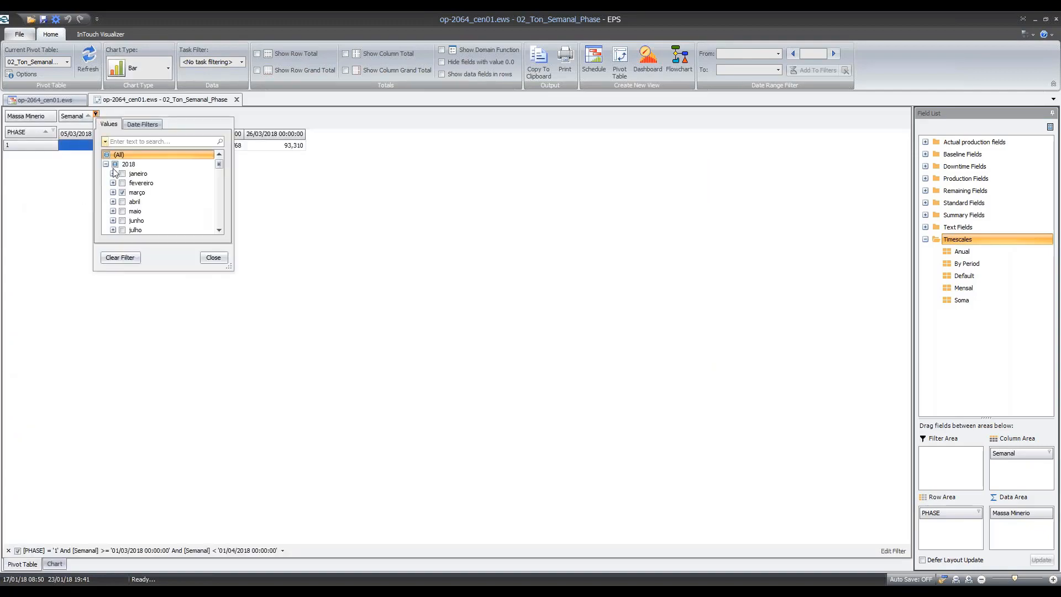
click(122, 183)
click(122, 192)
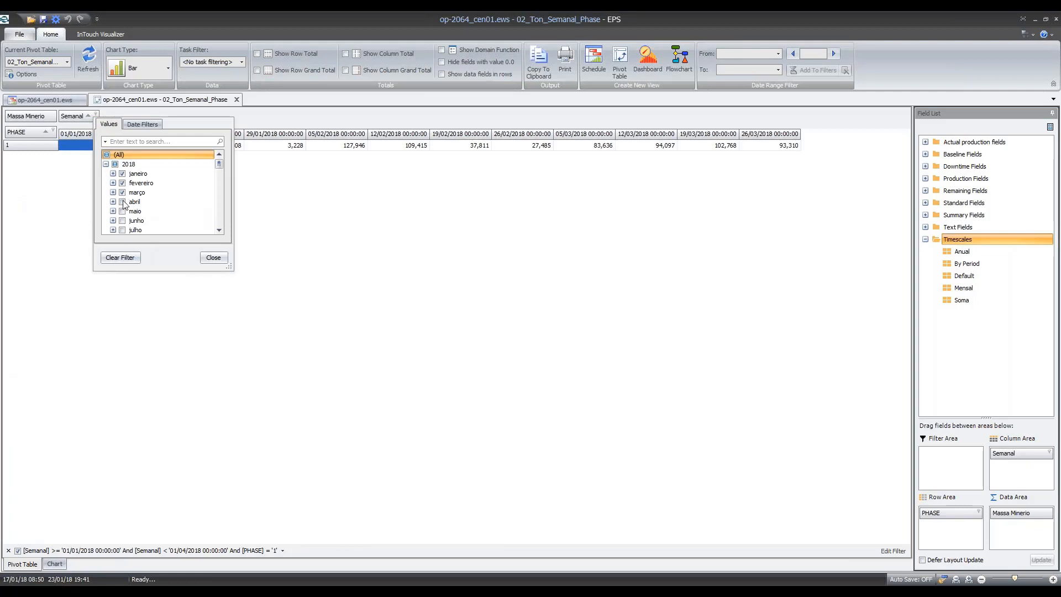
click(122, 202)
click(122, 211)
click(213, 258)
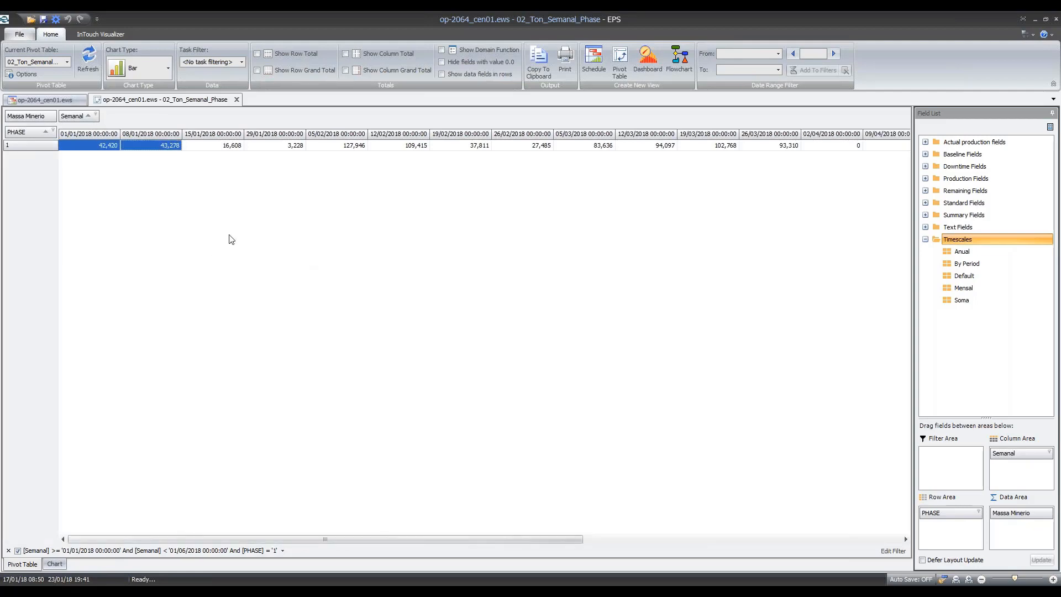
Step: Add phases 2 and 3 to the PHASE filter alongside phase 1
click(265, 148)
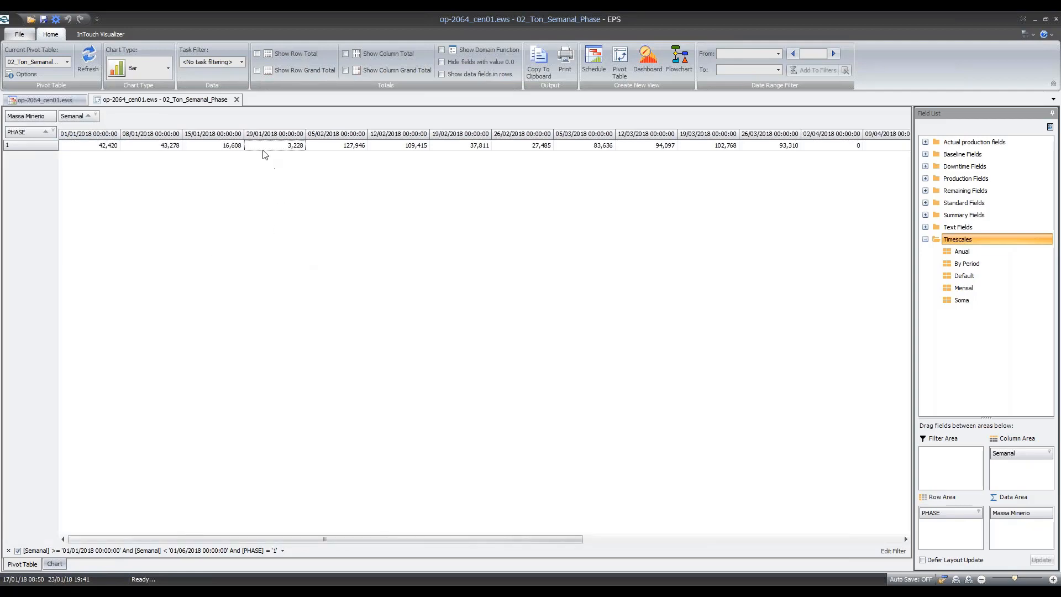
click(53, 131)
click(64, 199)
click(64, 208)
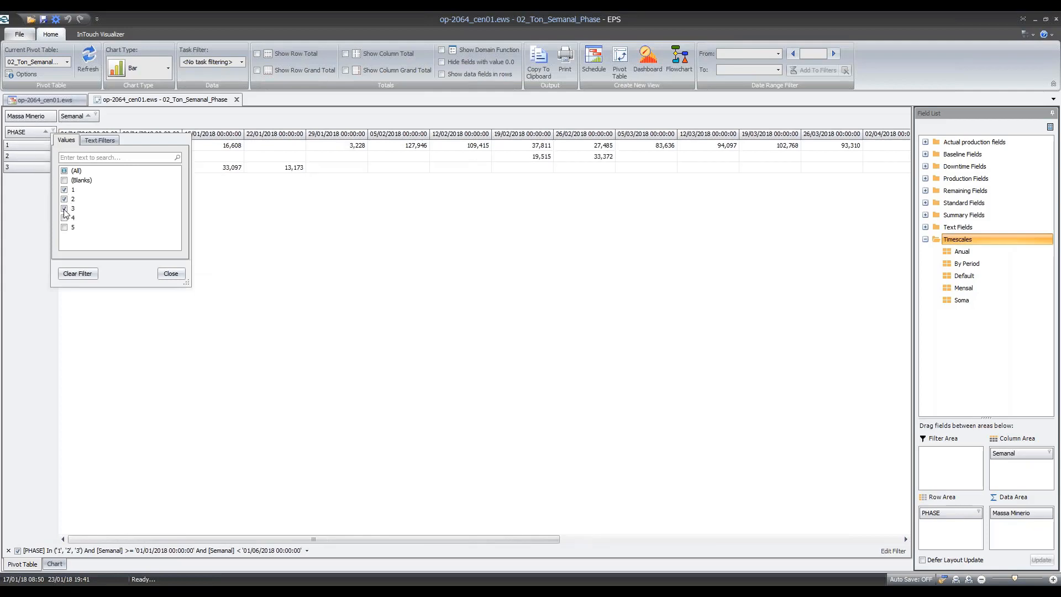
click(171, 273)
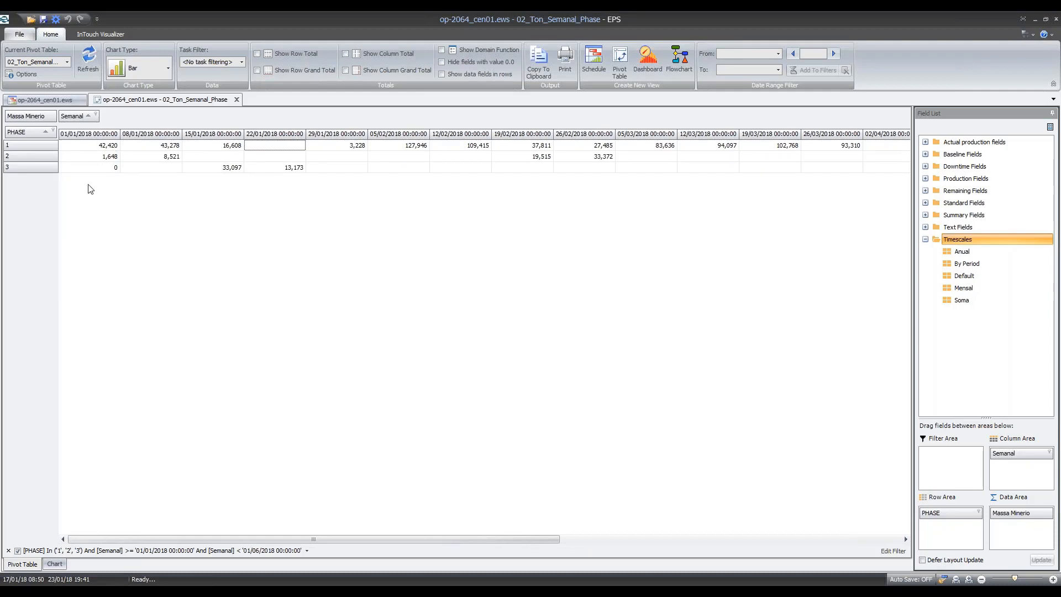
Step: View the tonnages of phases 1 to 3 for the weeks of 01/01/2018 and 08/01/2018 as a bar chart
drag(93, 146, 148, 177)
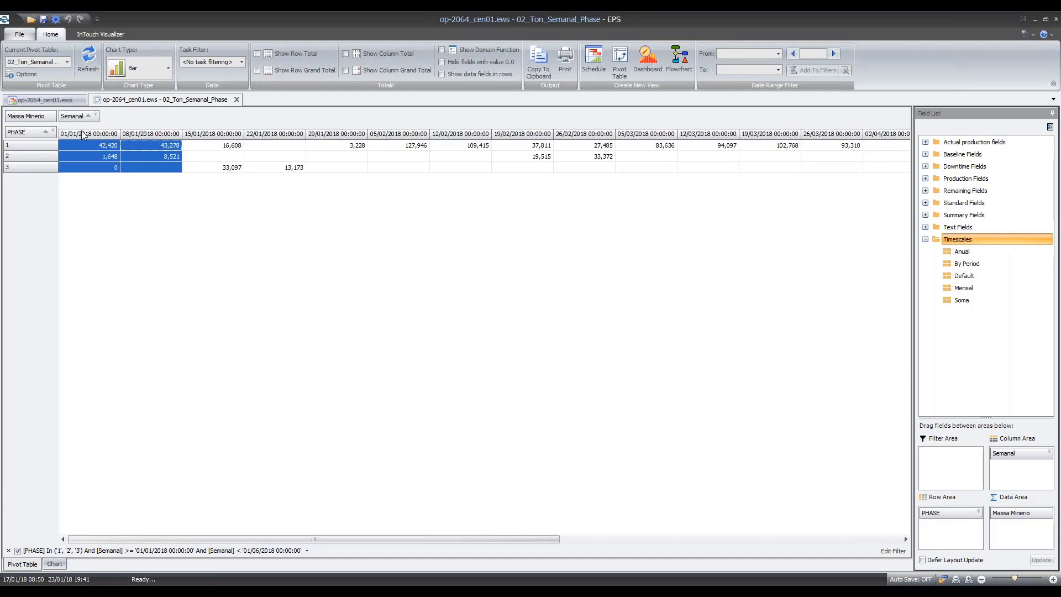
click(56, 564)
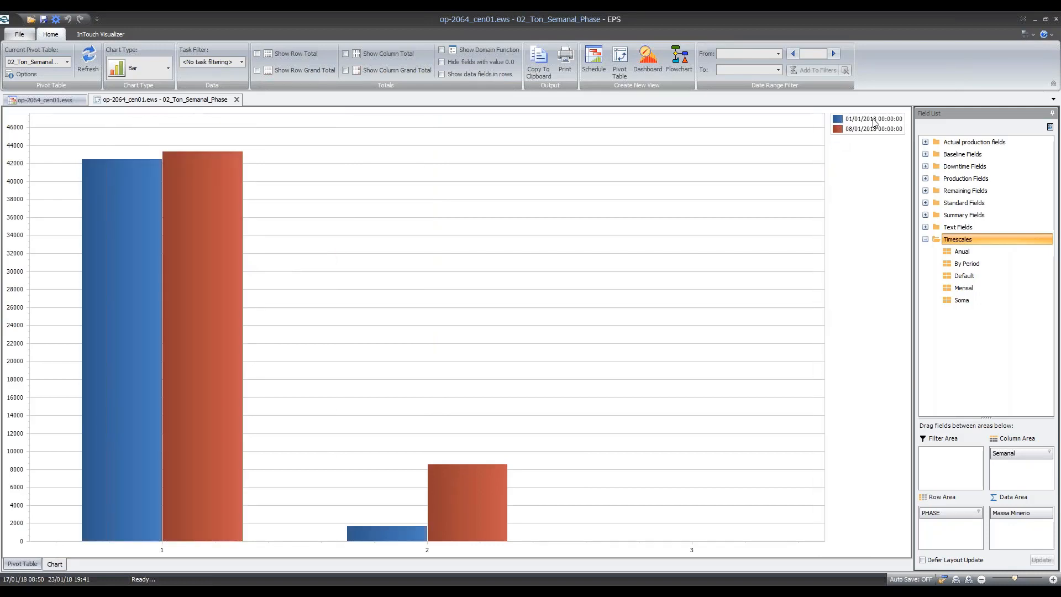
mouse_move(200, 466)
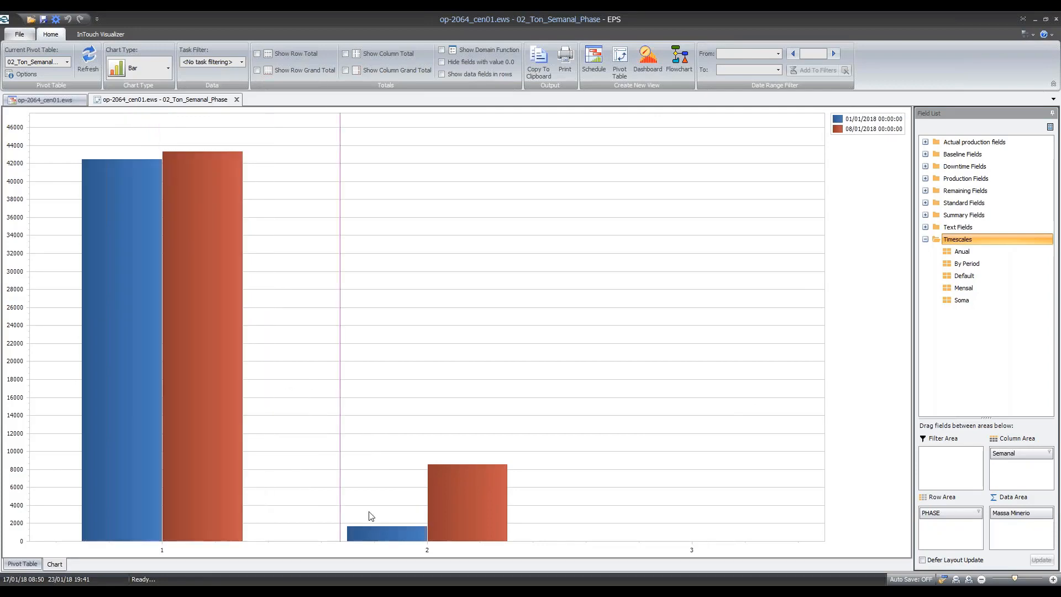
Step: Read the phase 1 and 2 tonnages of the 01/01/2018 and 08/01/2018 weeks on the bar chart
mouse_move(403, 474)
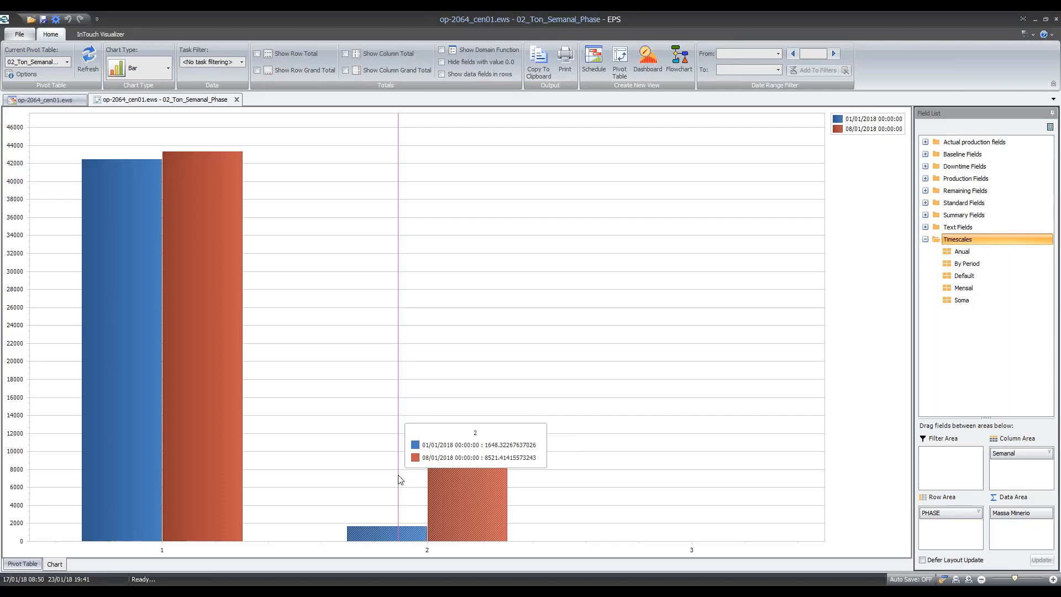
mouse_move(133, 461)
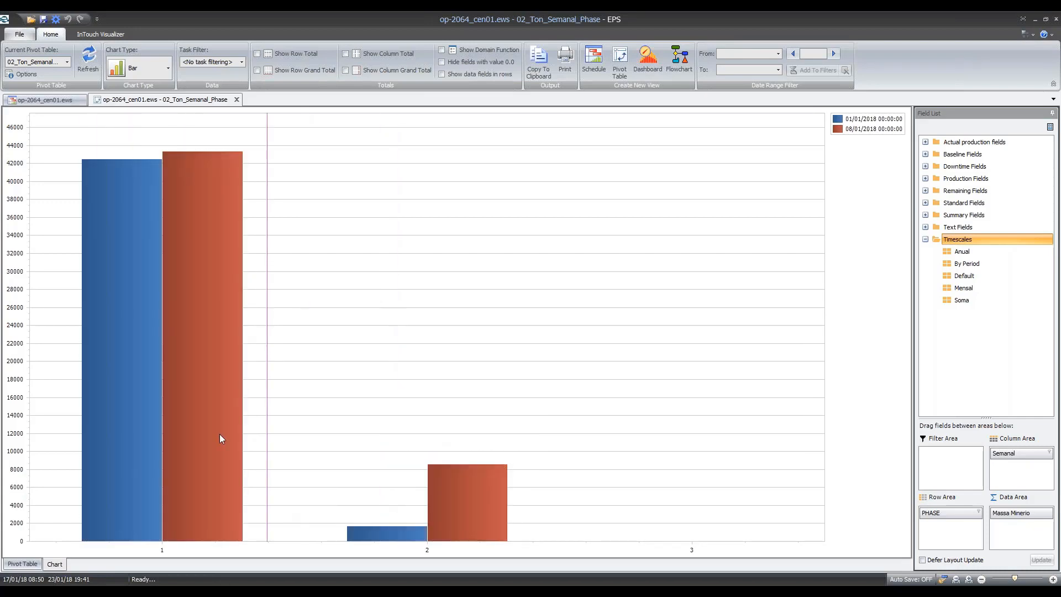
mouse_move(216, 393)
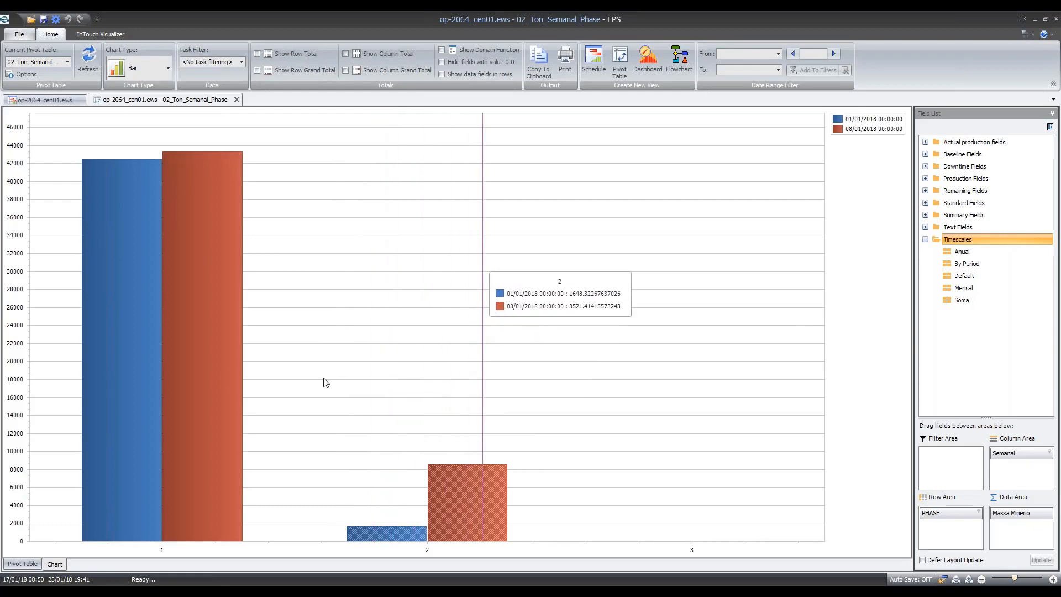
Step: Return to the table view and switch to the 01_Ton_Phase pivot table
click(23, 564)
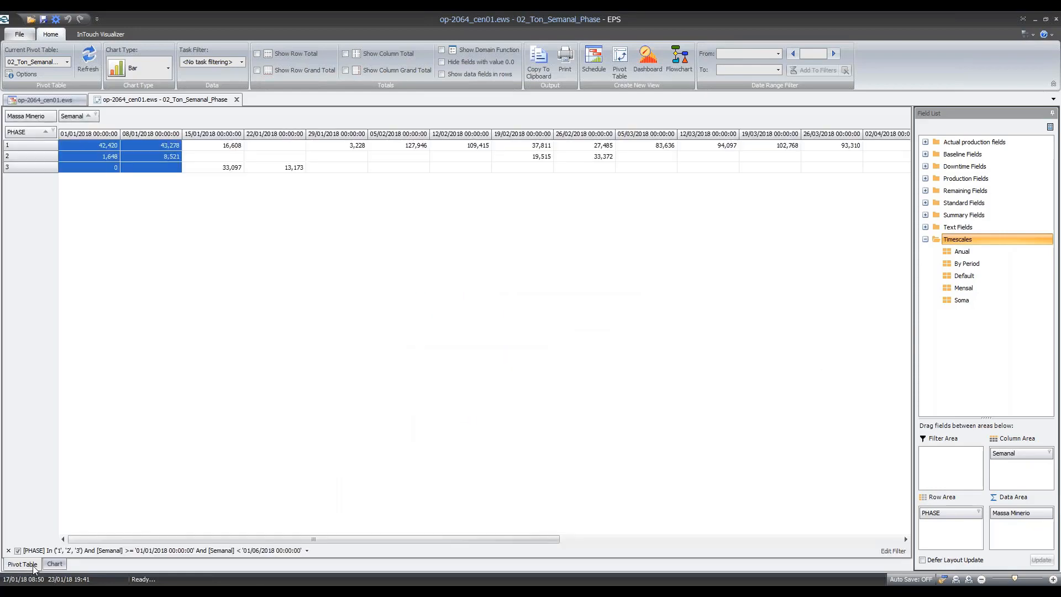
click(225, 157)
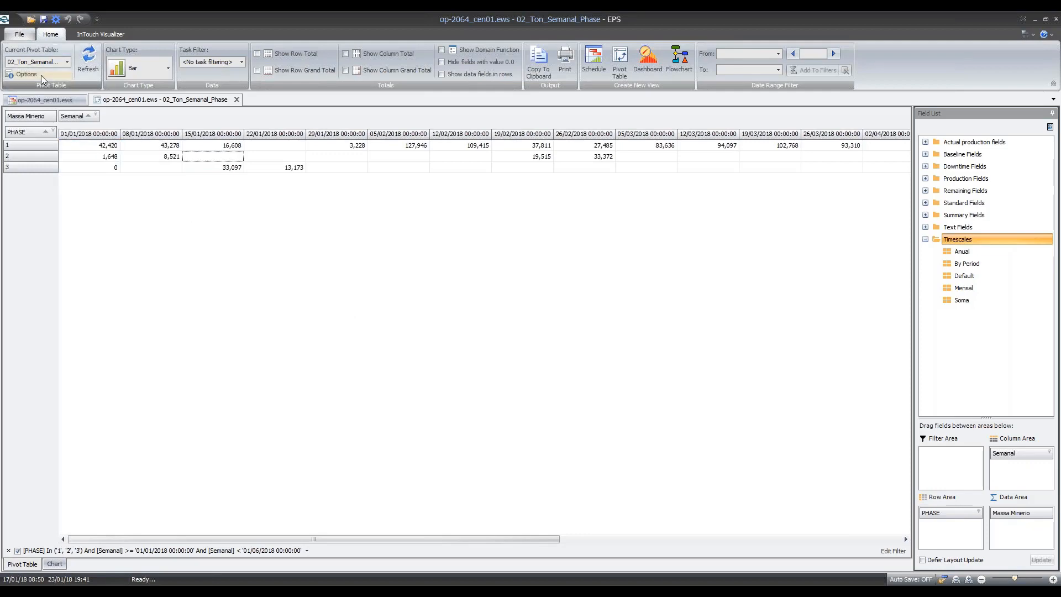
click(55, 63)
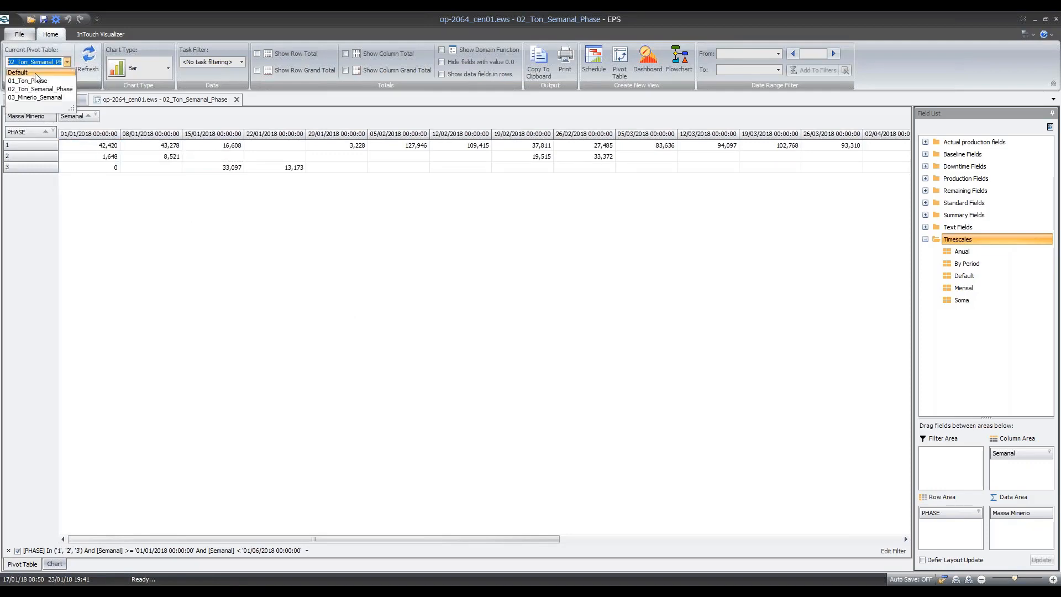
click(32, 82)
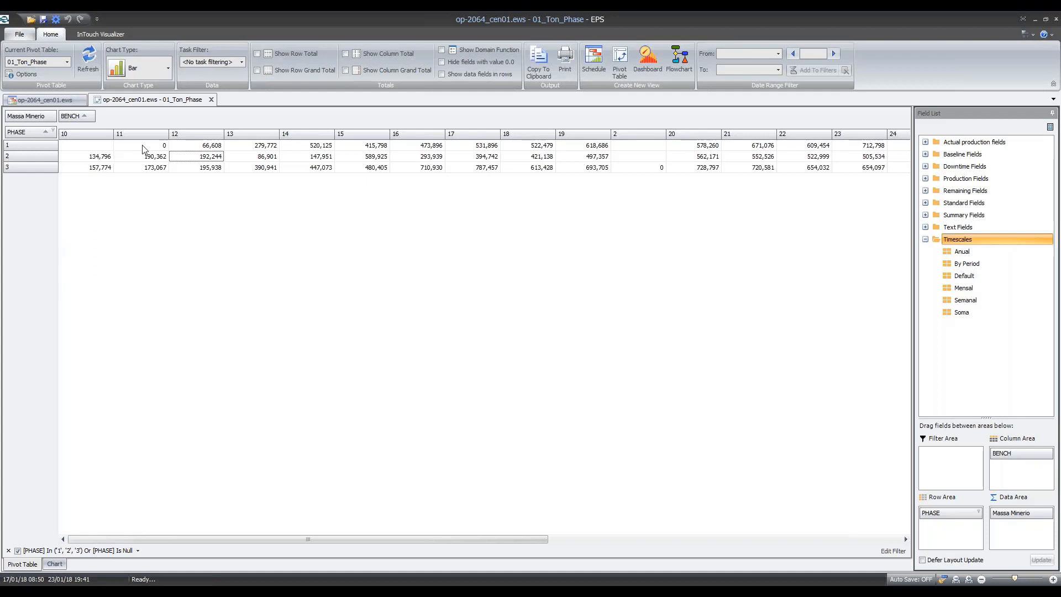
Step: View phase 1 ore tonnage for benches 12 to 14 as a bar chart and return to the pivot table
drag(202, 148, 292, 152)
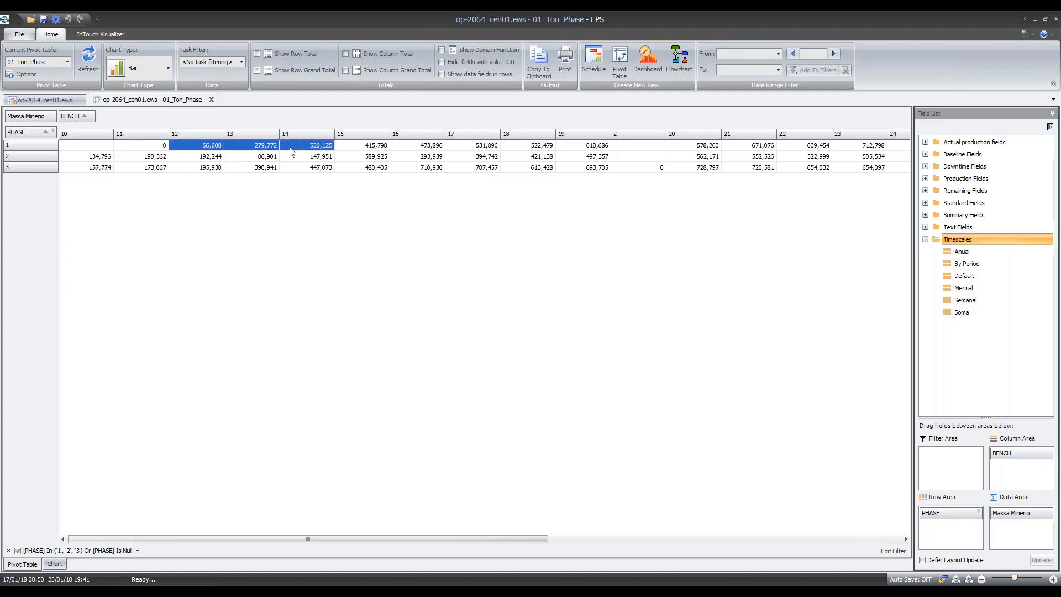
click(45, 564)
mouse_move(300, 496)
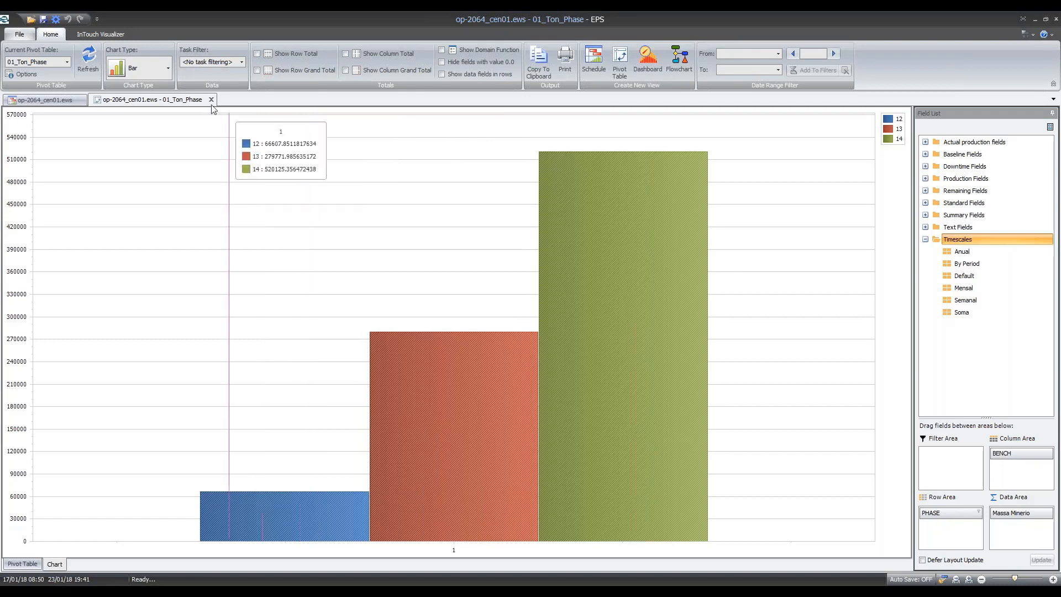
click(22, 564)
click(354, 146)
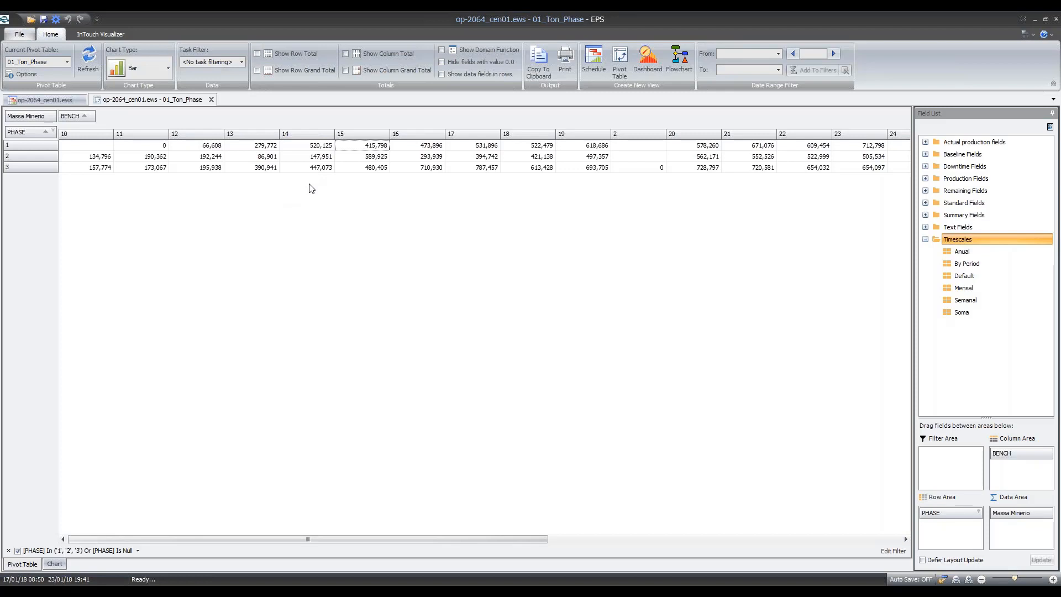
Step: Check the data area options of the 01_Ton_Phase pivot table and close them
click(536, 66)
click(45, 72)
click(271, 203)
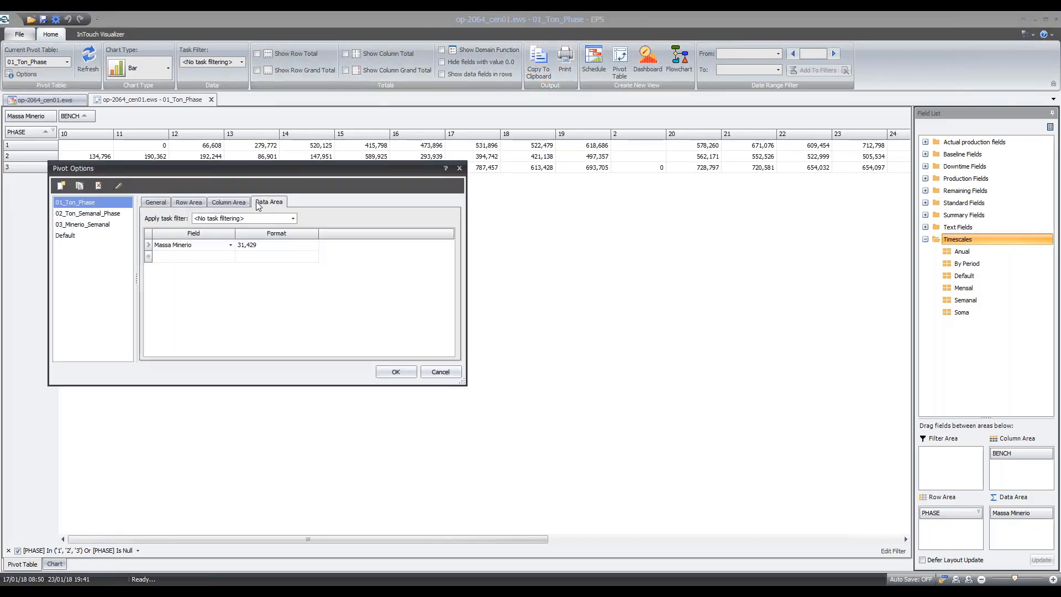
click(459, 168)
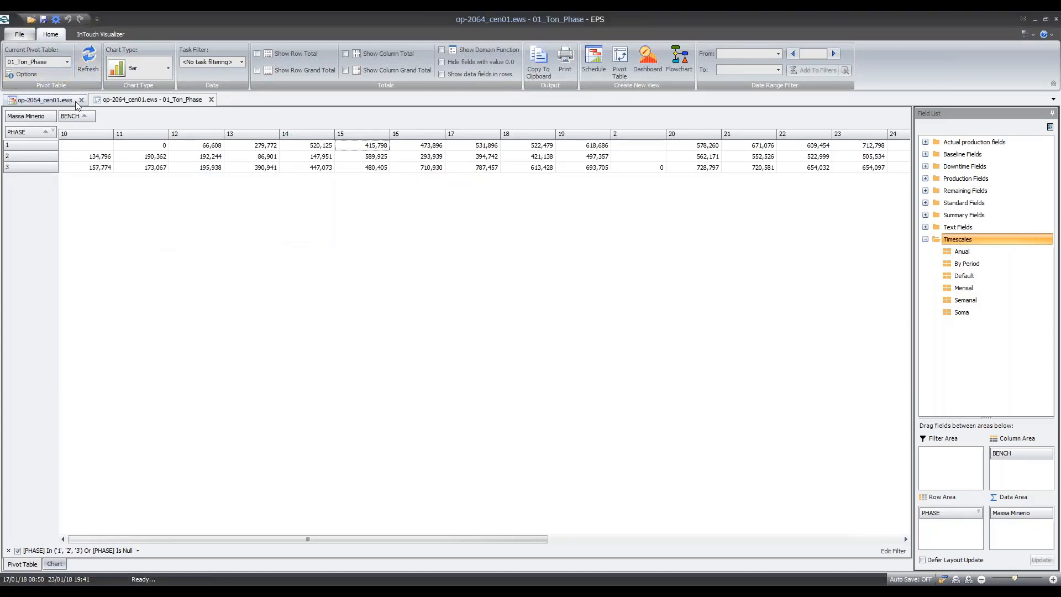
Step: Review the row, column and data area settings of 01_Ton_Phase and the task filters available to it
click(25, 74)
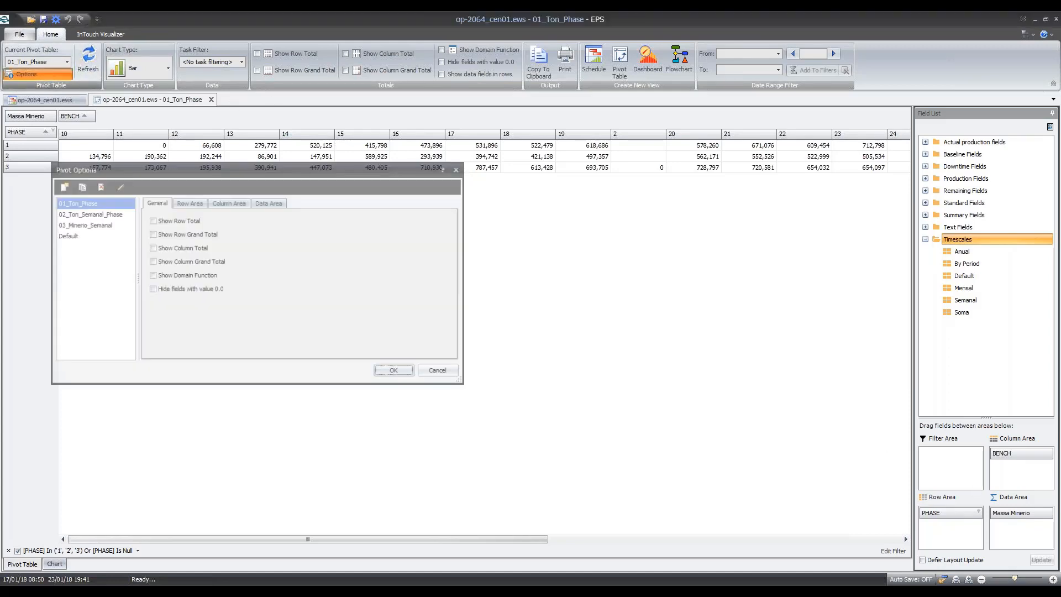
click(188, 203)
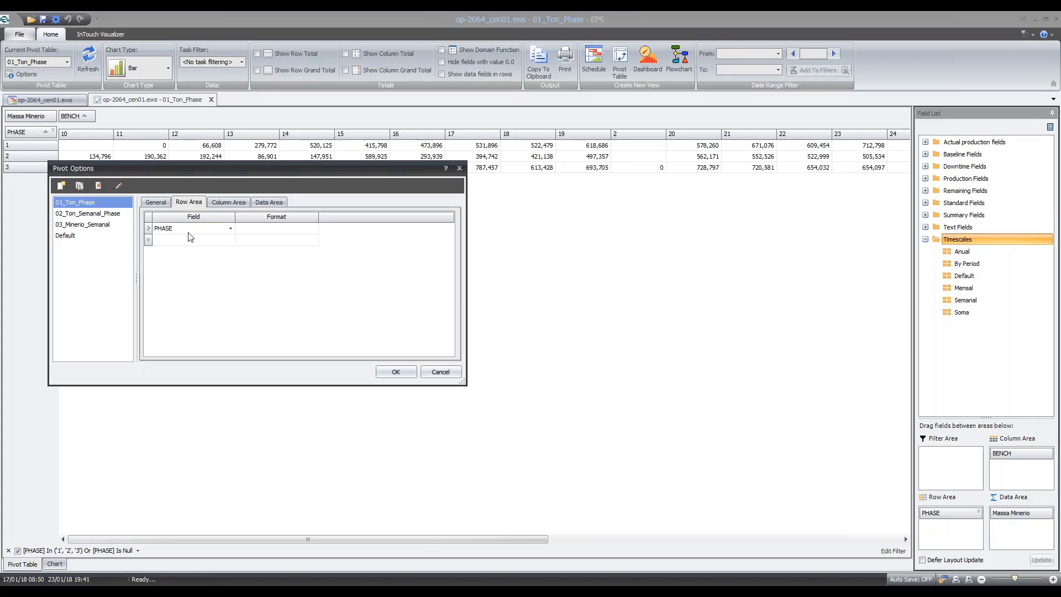
click(221, 204)
click(269, 202)
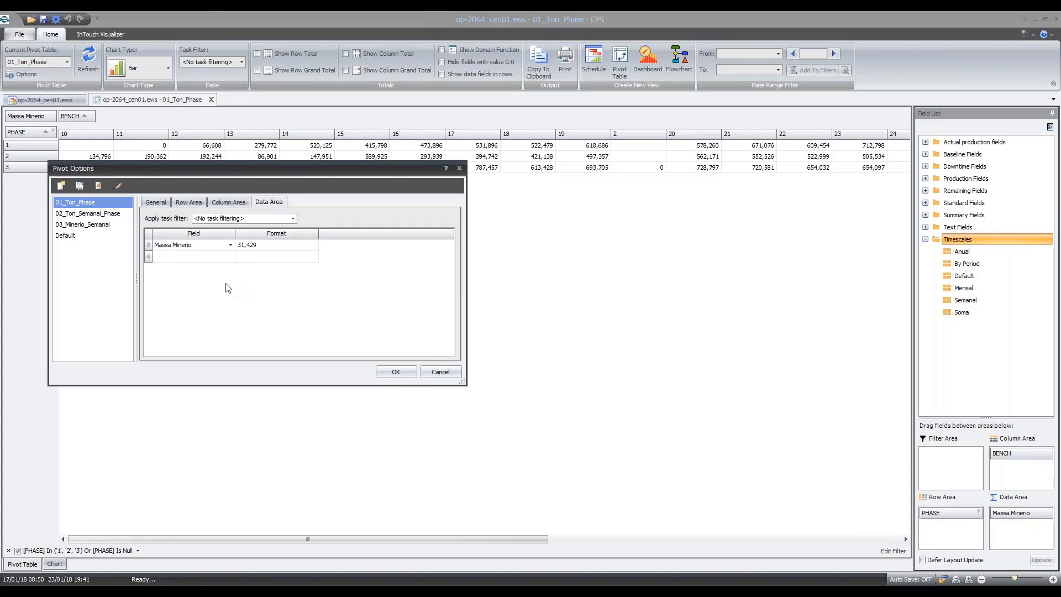
click(270, 219)
click(289, 226)
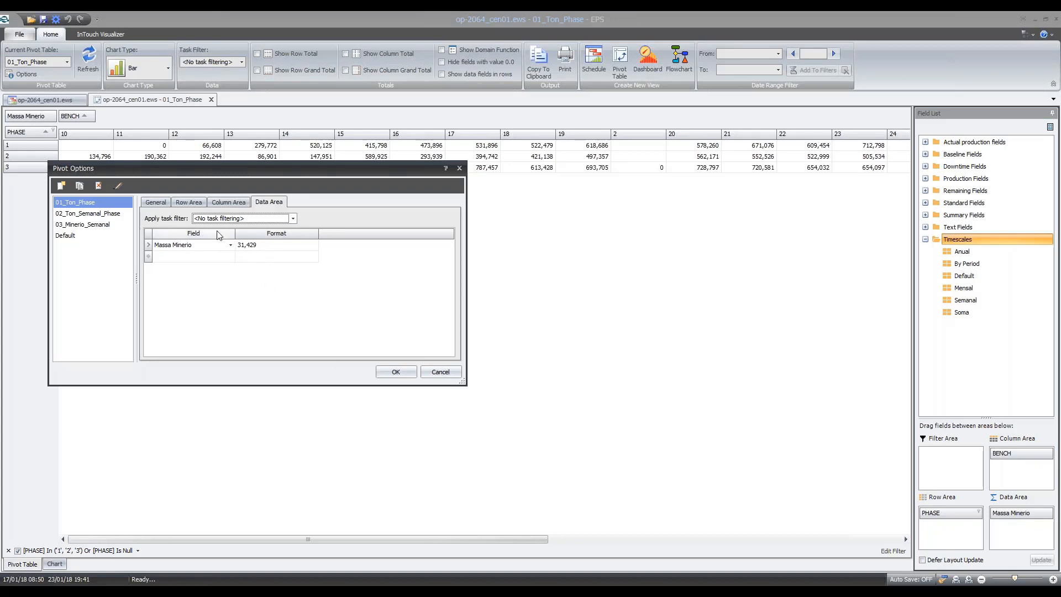
click(74, 215)
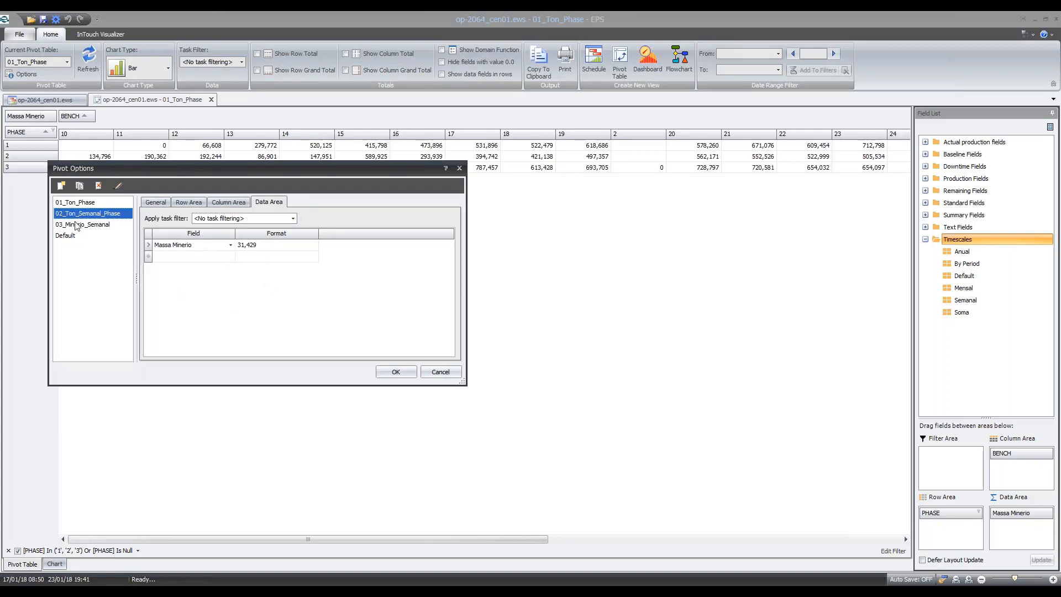
click(95, 206)
click(397, 373)
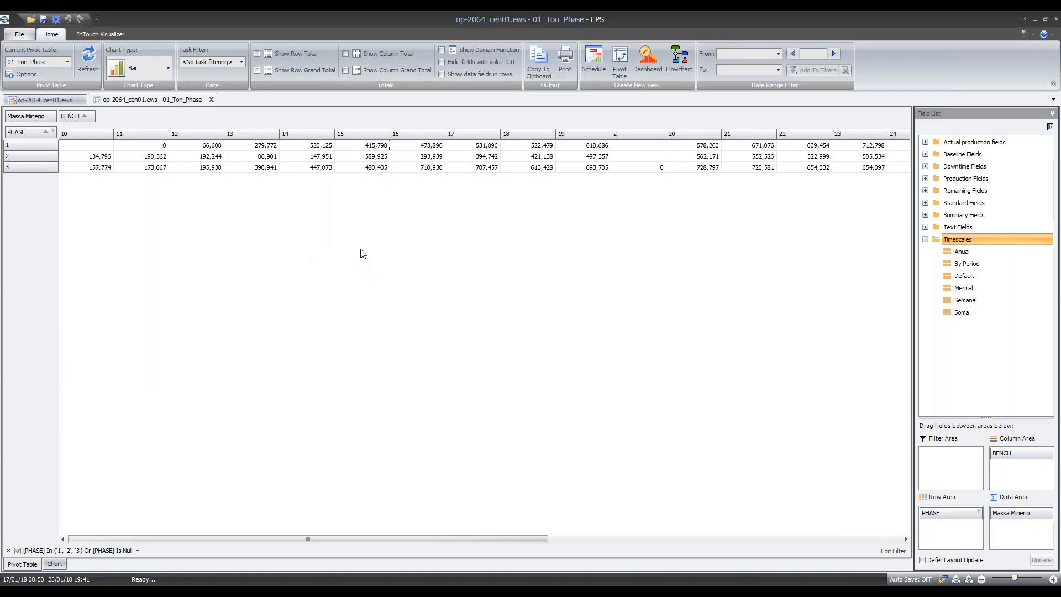
Step: From the schedule's task filter settings, start generating filters with PHASE as the source field
click(35, 101)
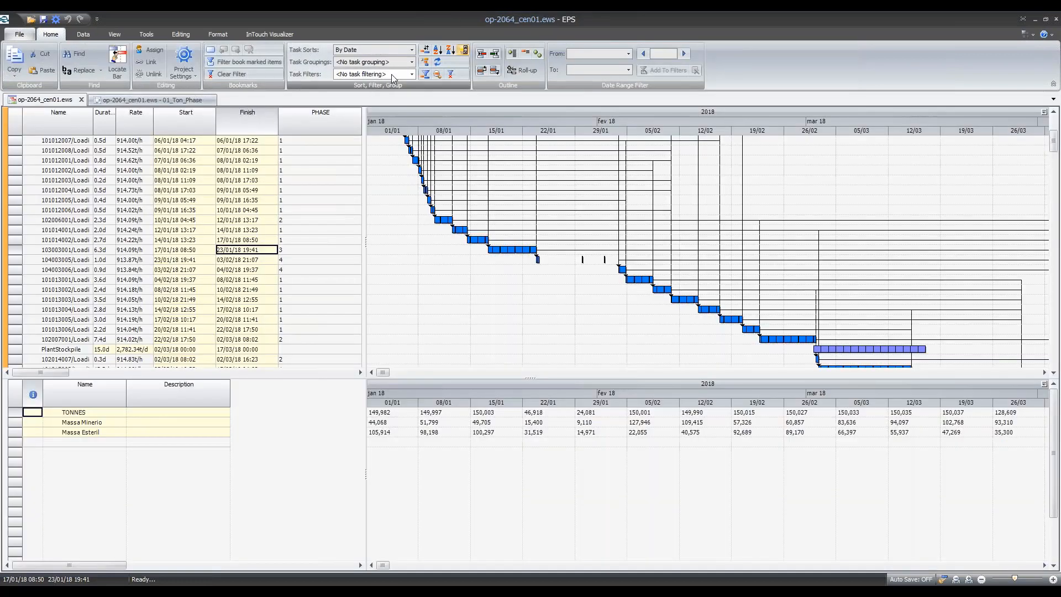
click(425, 75)
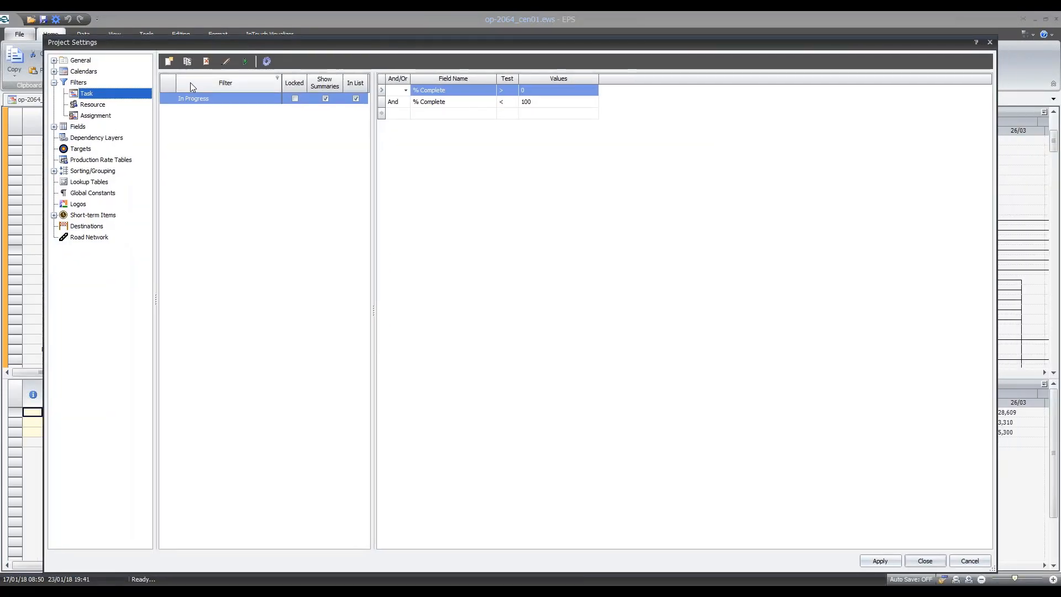
click(268, 62)
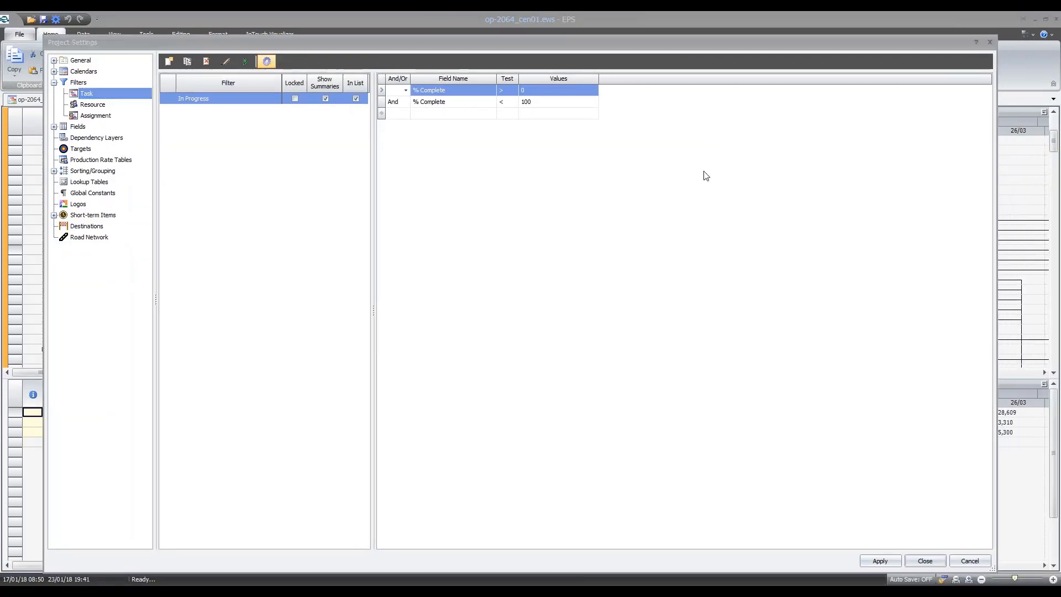
drag(296, 207, 230, 175)
click(219, 203)
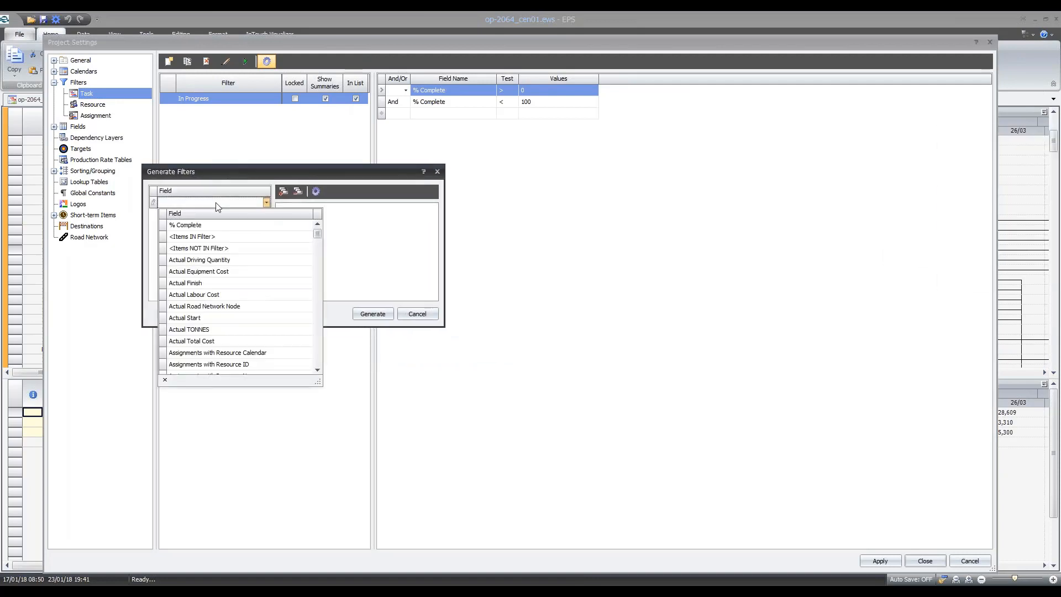
text(PHASE)
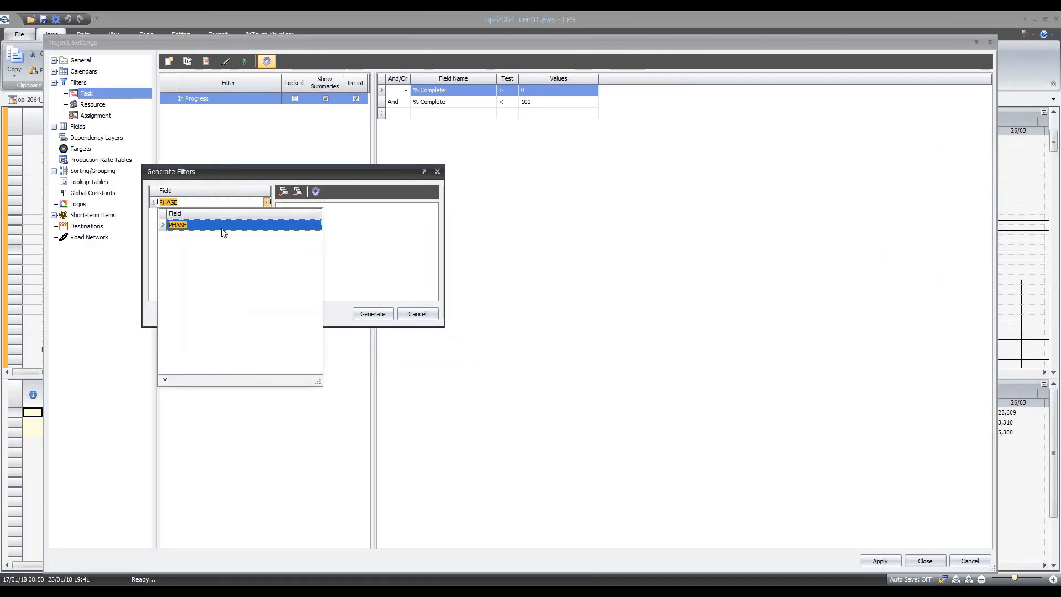
key(Return)
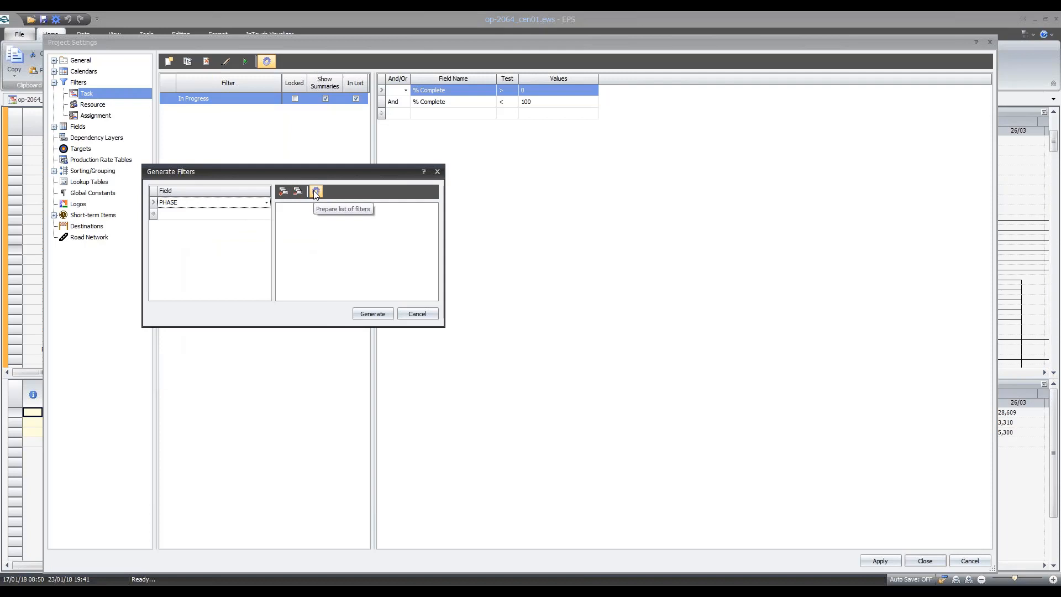
Step: Prepare the list of PHASE filters, generate all of them and apply the project settings
click(316, 191)
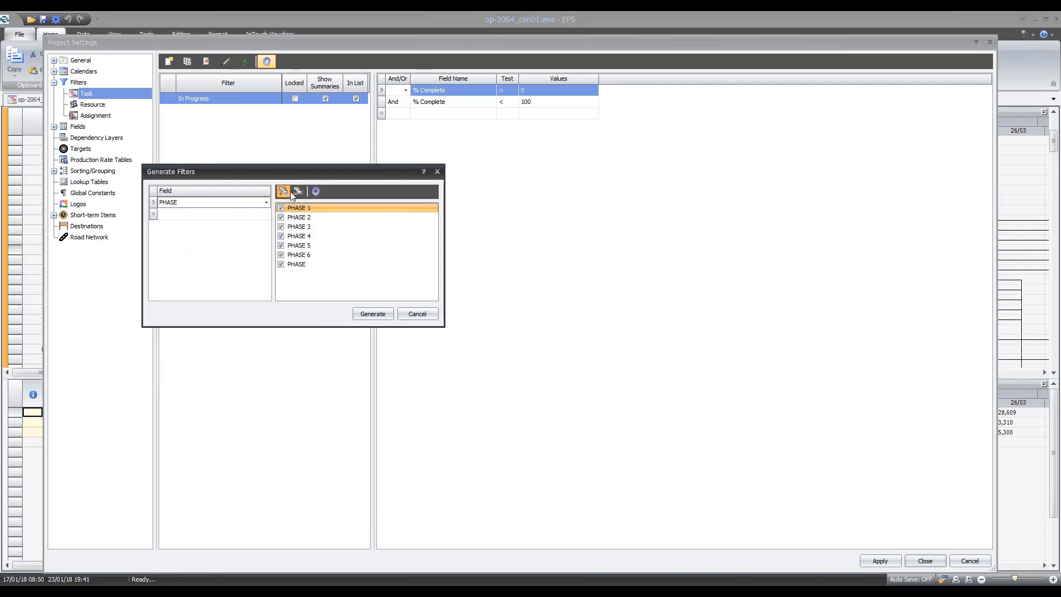
click(373, 313)
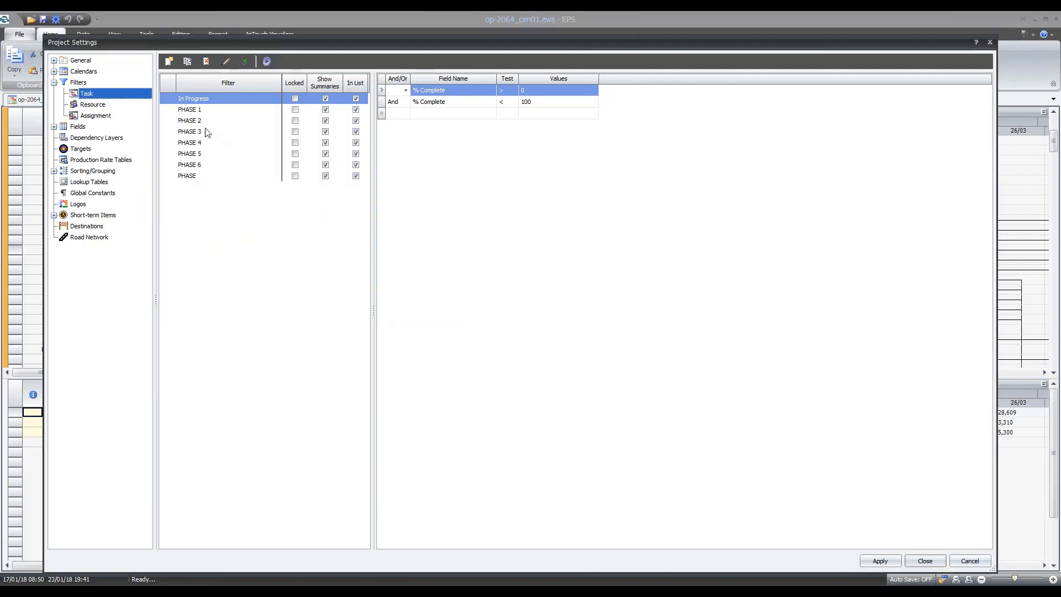
click(878, 561)
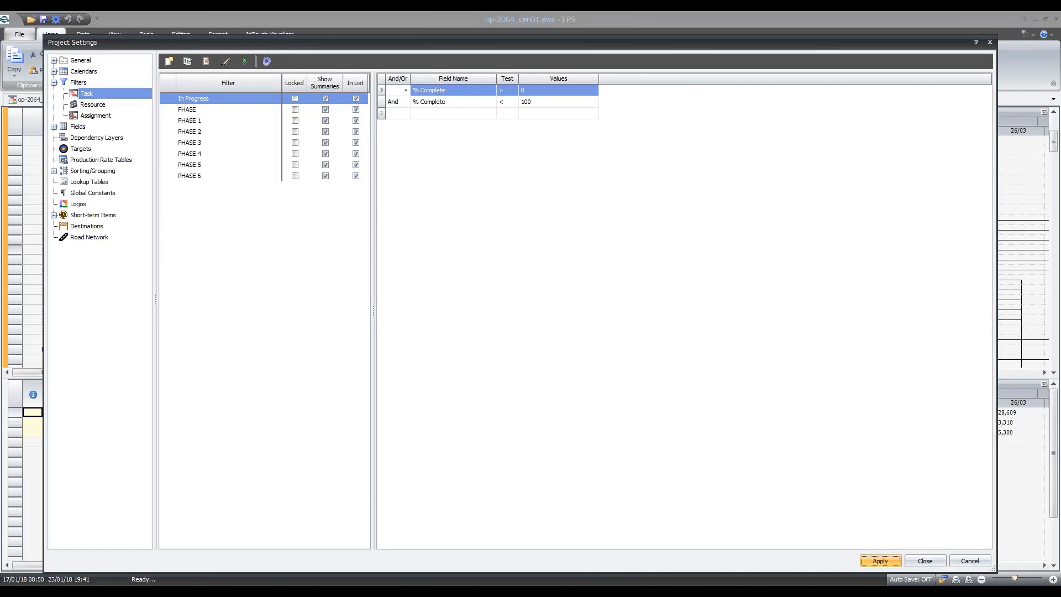
click(923, 560)
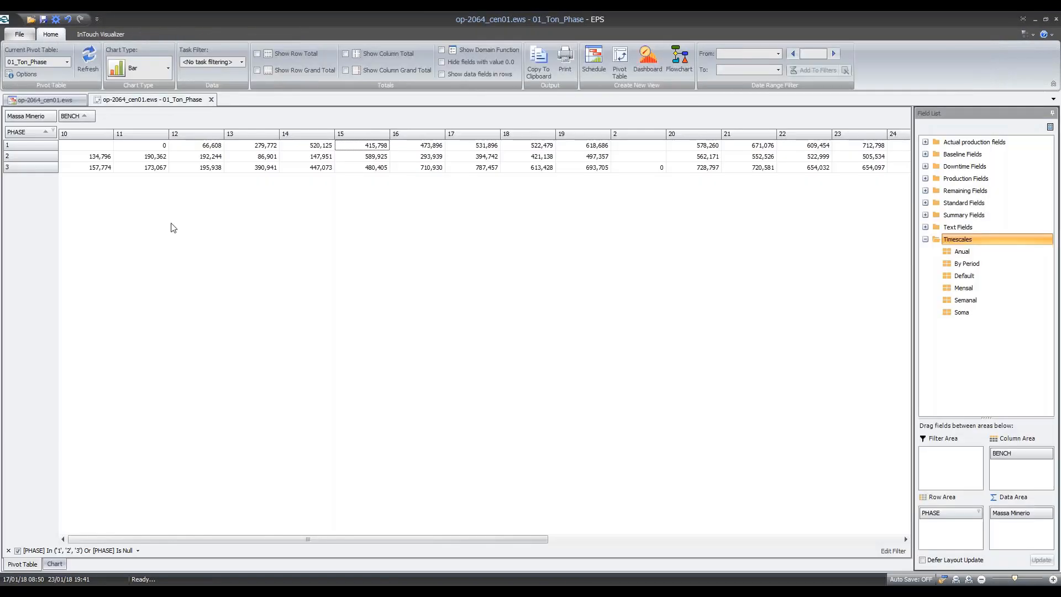
Step: Apply the PHASE 2 task filter to the data area of the 01_Ton_Phase pivot table
click(30, 74)
click(267, 202)
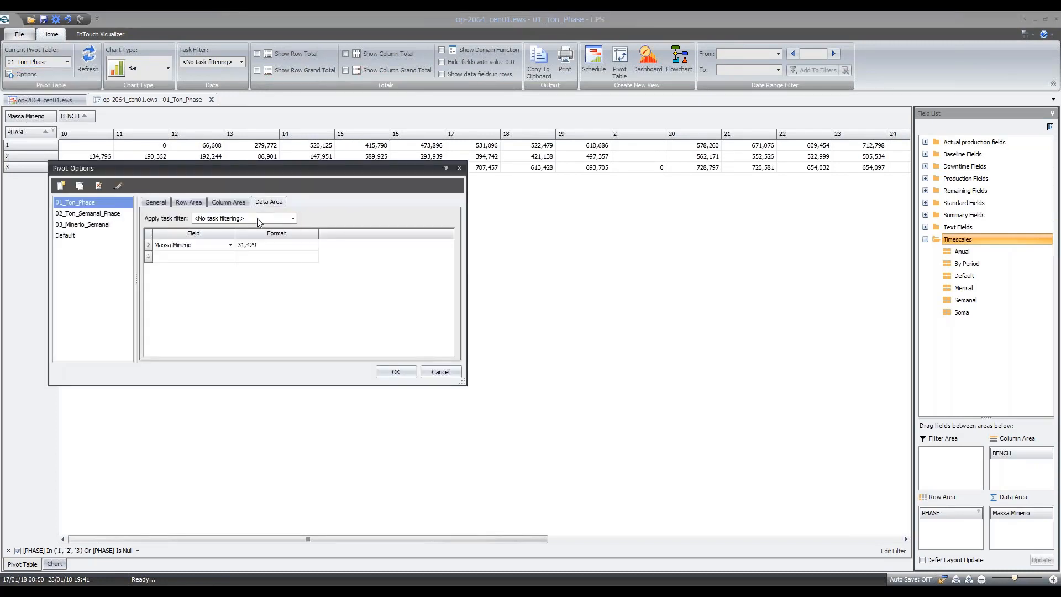
click(257, 217)
click(238, 258)
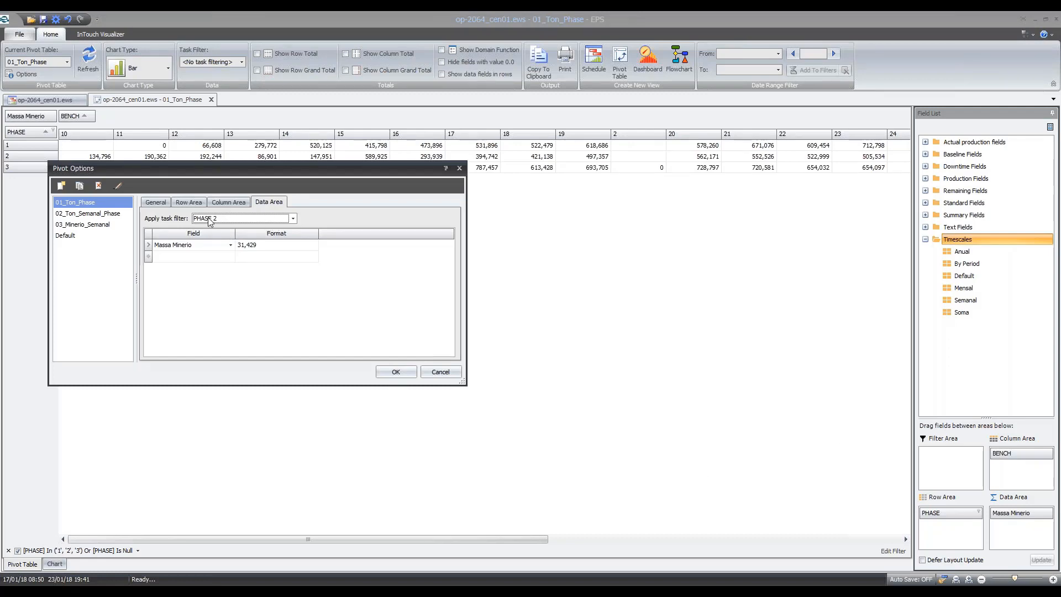
click(393, 371)
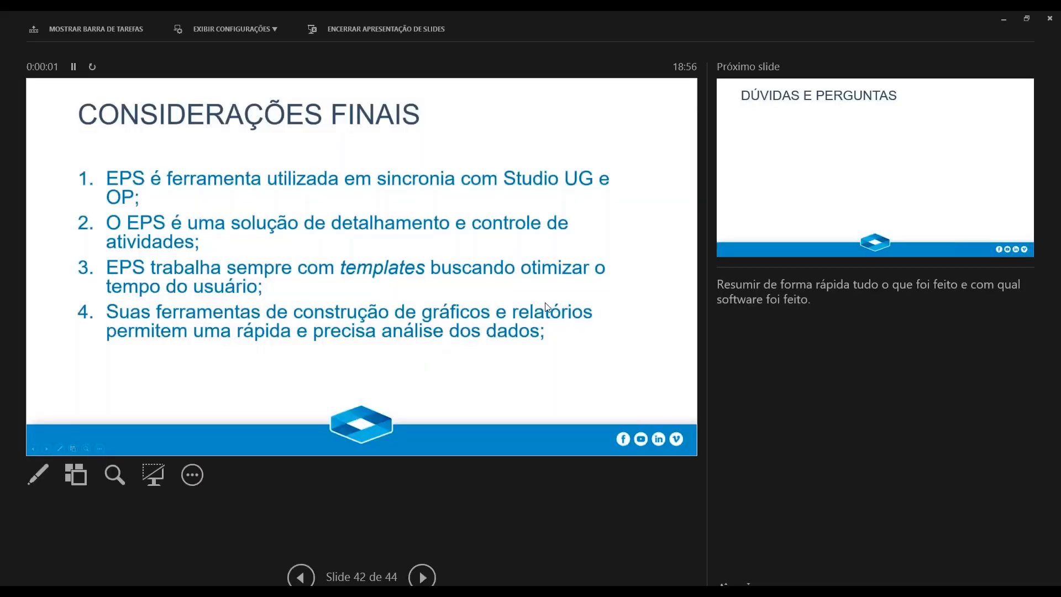
Step: Switch to PowerPoint, show the CONSIDERAÇÕES FINAIS slide full screen instead of in presenter view, and exit the slide show
click(260, 26)
click(252, 69)
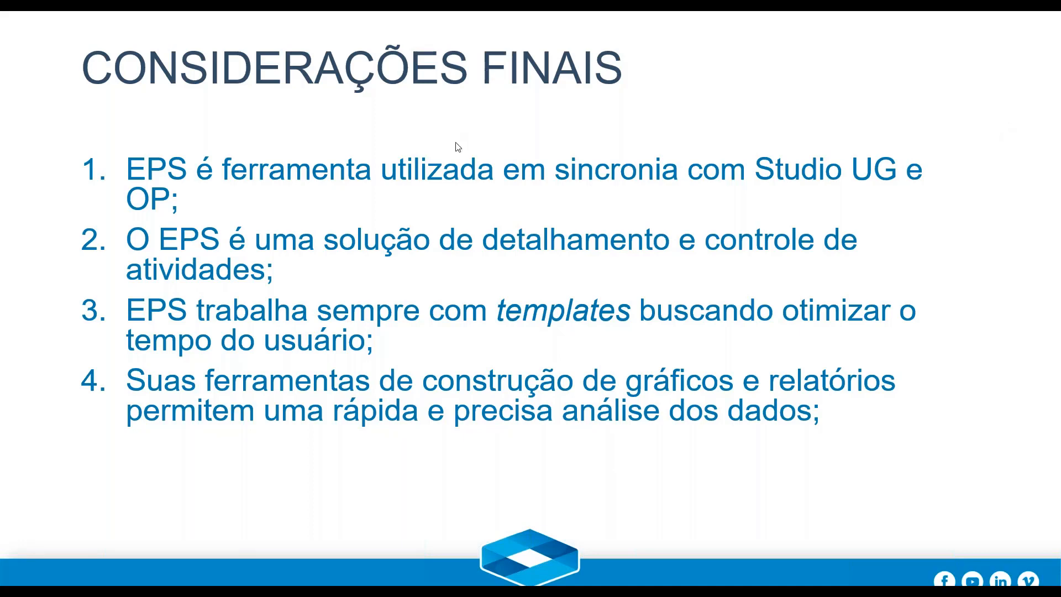
key(Escape)
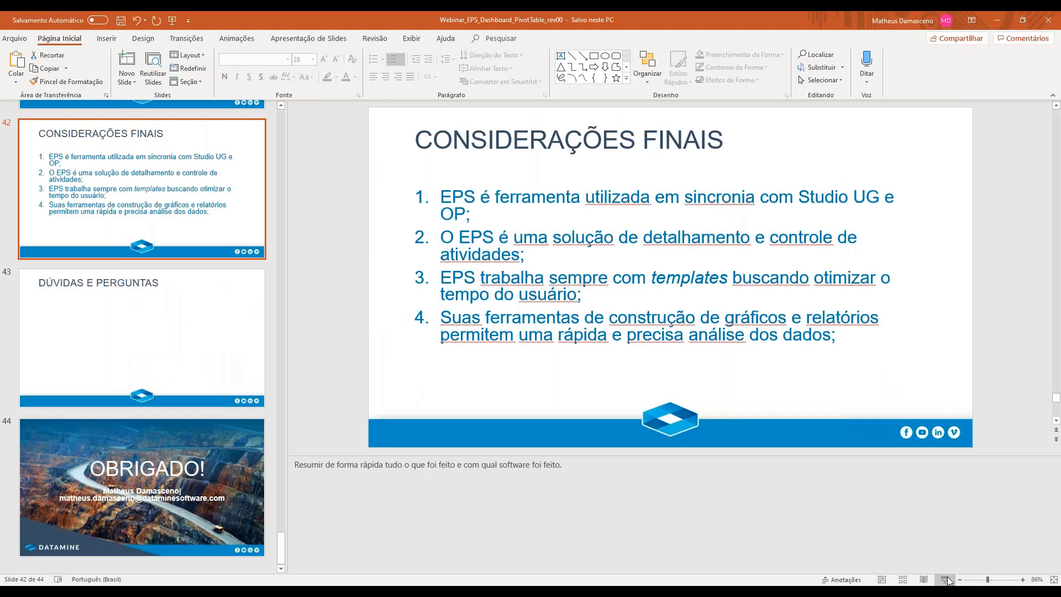